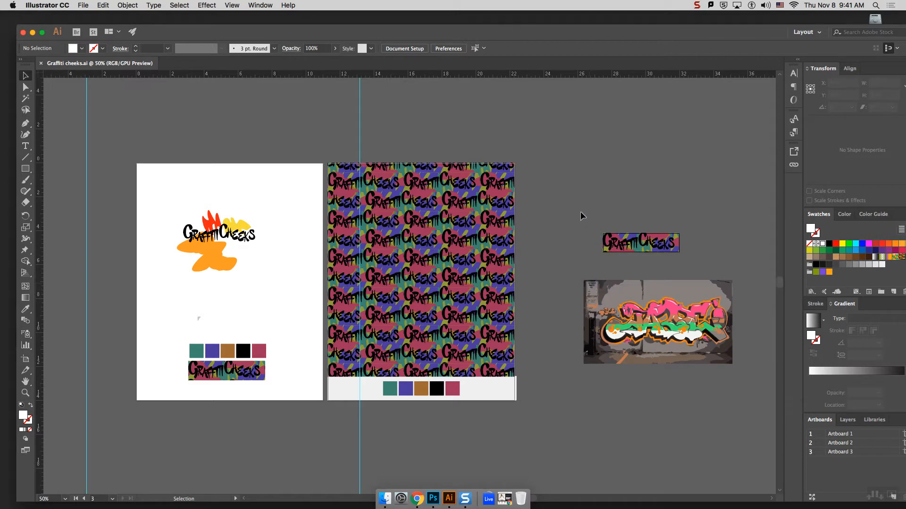
Select the standalone Graffiti Cheeks tile beside the artboards, and switch to Photoshop with the desktop's pattern files uncovered.
drag(716, 278, 597, 229)
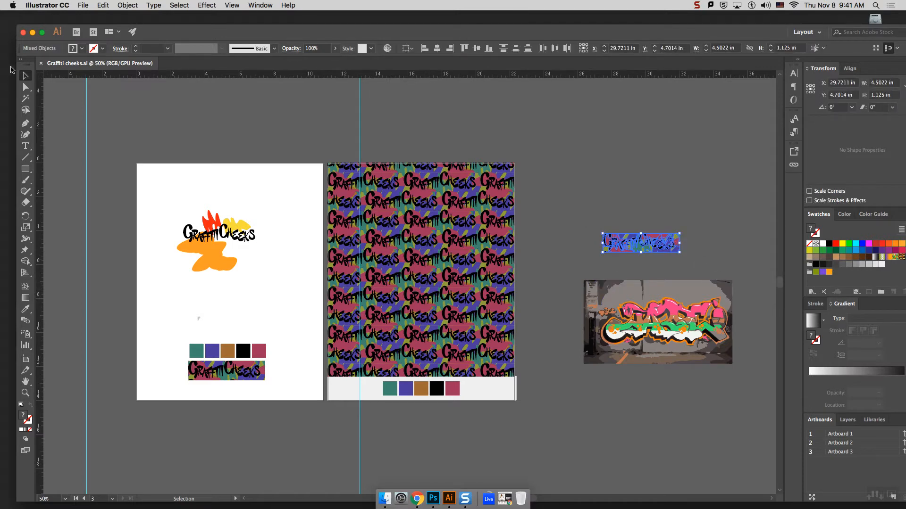
click(32, 32)
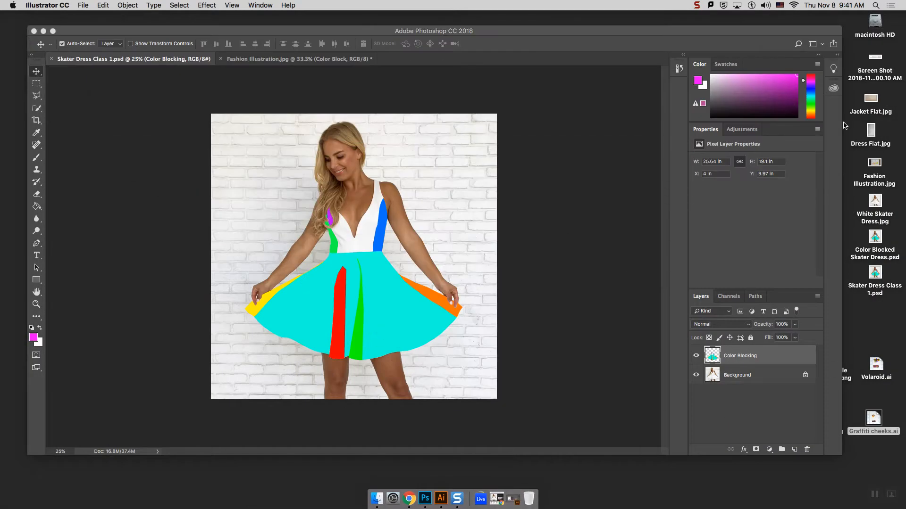
click(715, 37)
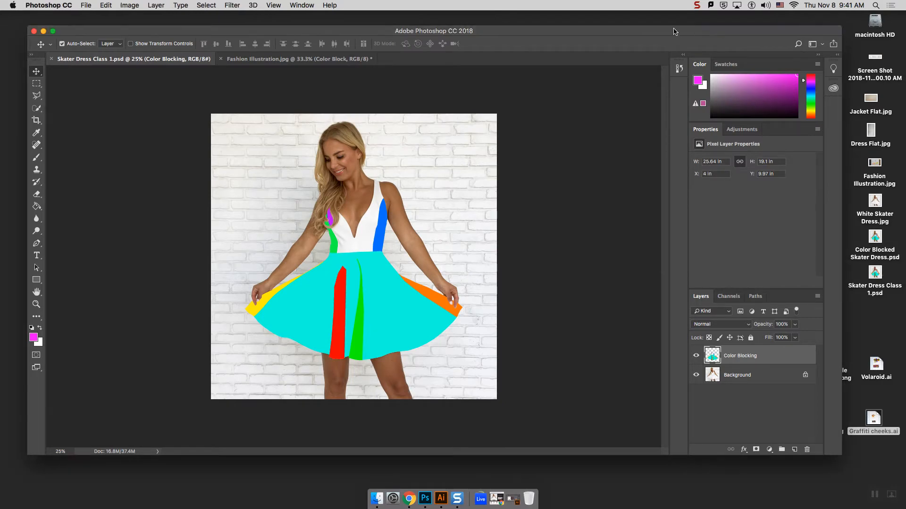
drag(691, 33, 615, 27)
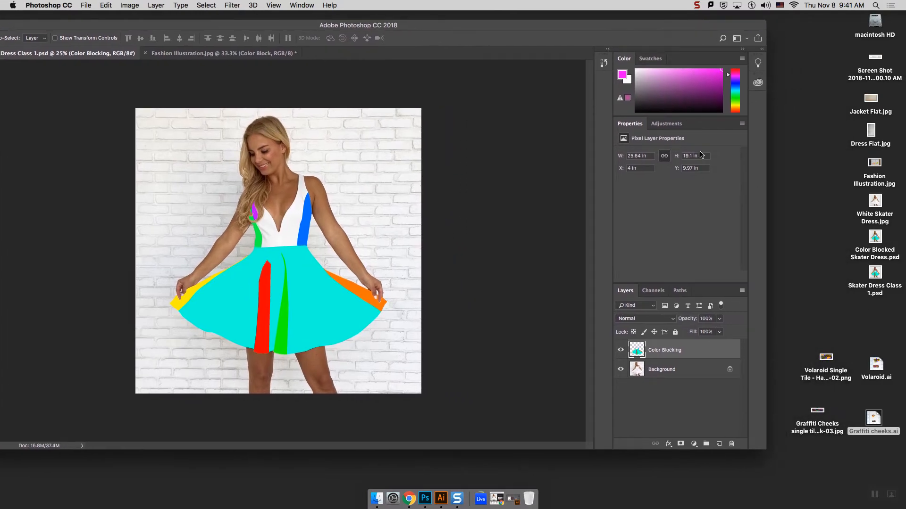
Preview the Volaroid half-drop tile and the Graffiti Cheeks brick tile image files from the desktop.
double_click(826, 359)
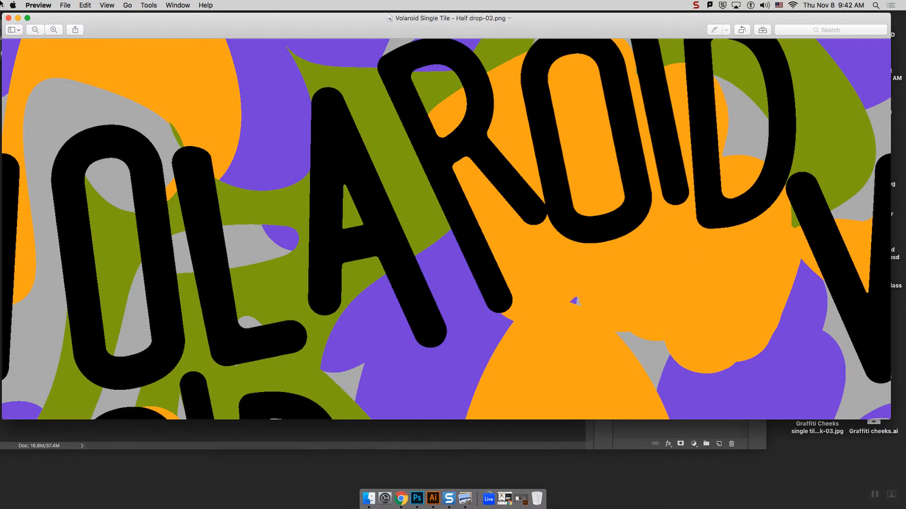
click(9, 18)
double_click(814, 418)
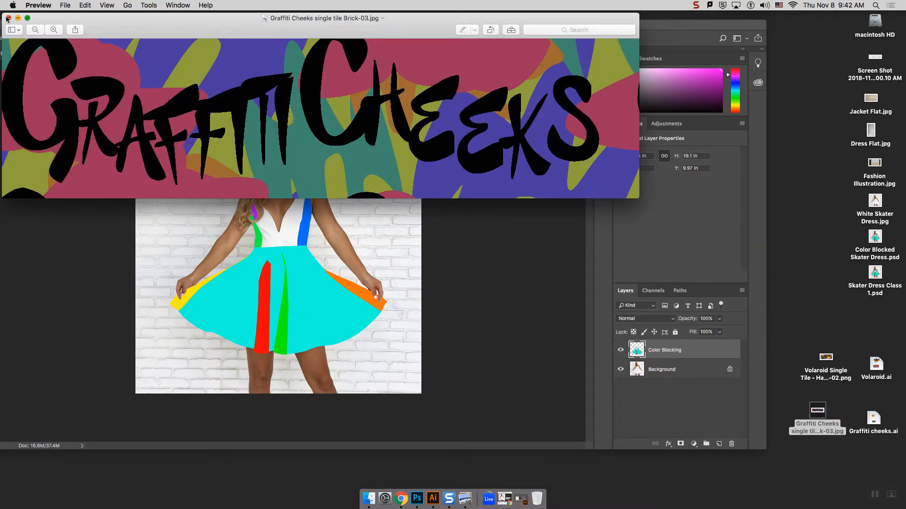
click(7, 18)
Open Graffiti Cheeks single tile Brick-03.jpg from the Desktop in Photoshop.
drag(91, 23, 146, 25)
click(86, 5)
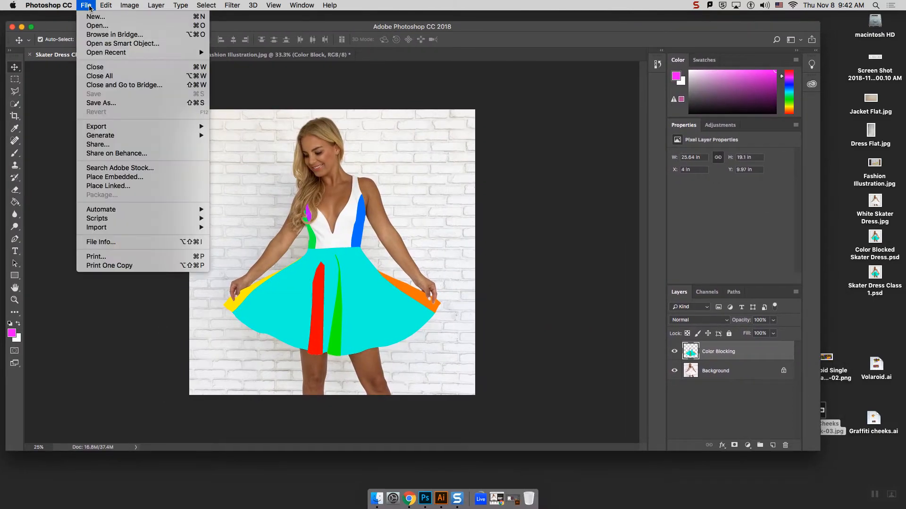
click(92, 27)
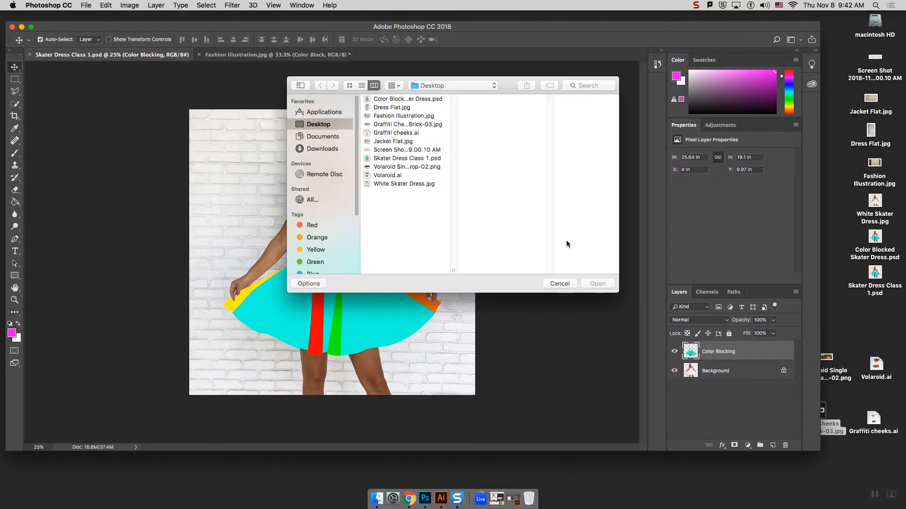
click(393, 150)
click(395, 159)
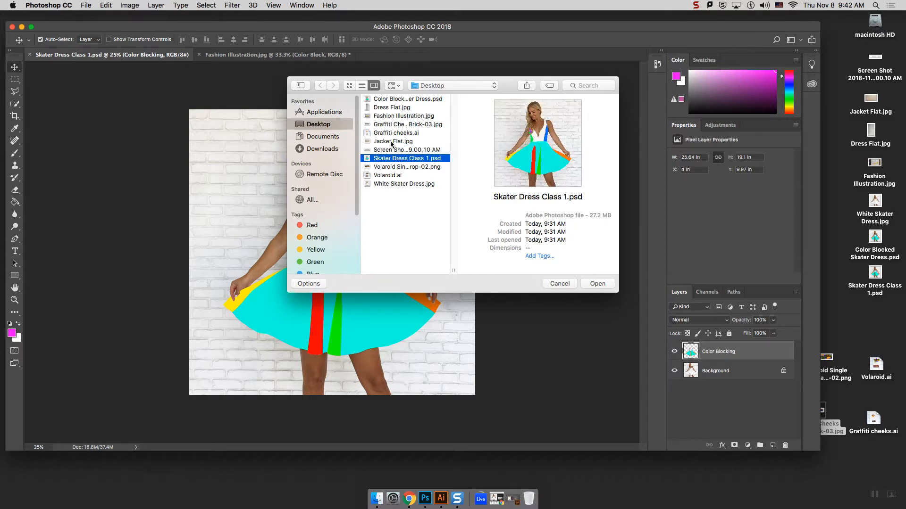
click(399, 134)
click(390, 125)
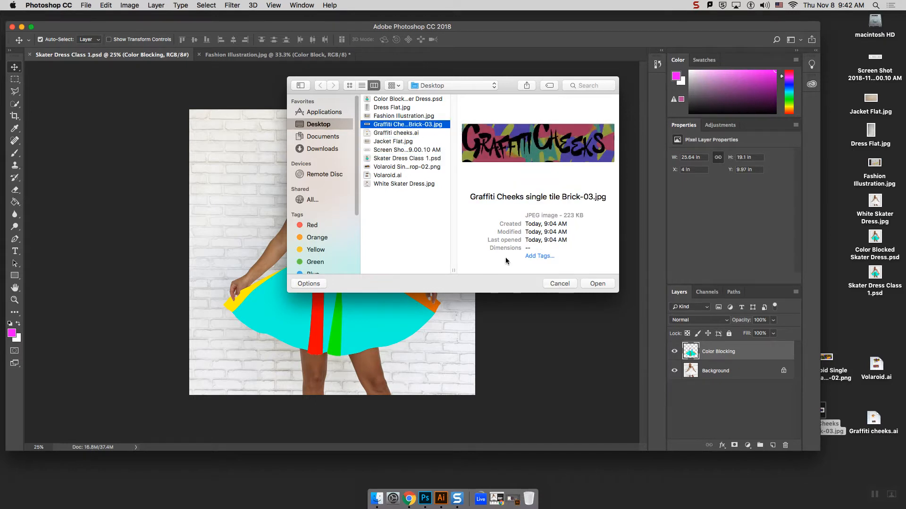
click(596, 284)
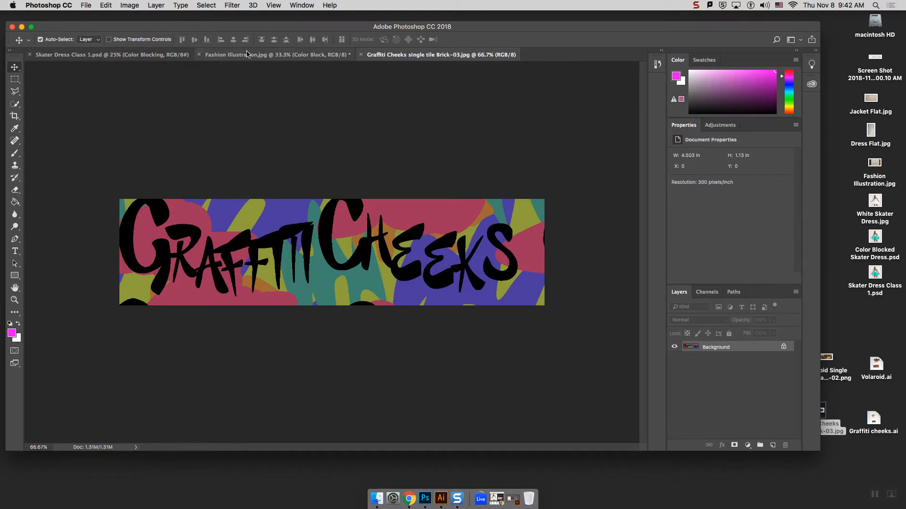
drag(229, 29, 254, 25)
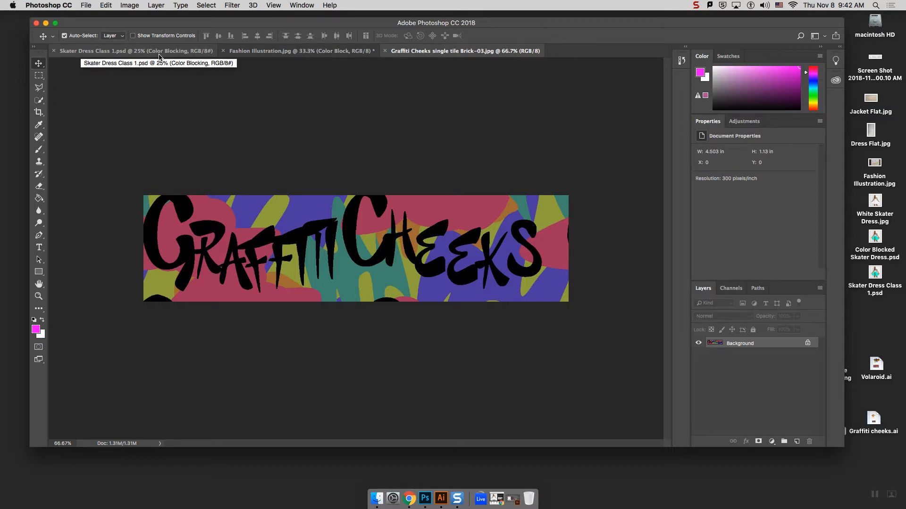
click(126, 15)
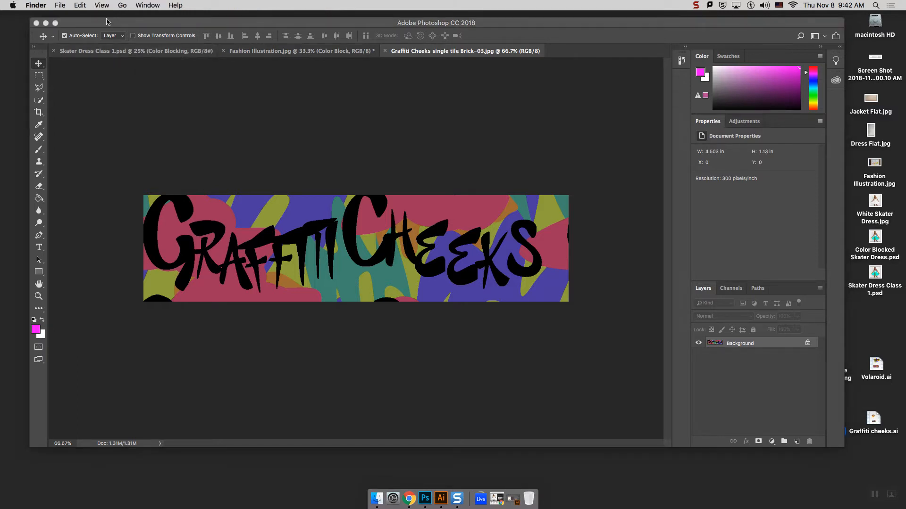
click(106, 22)
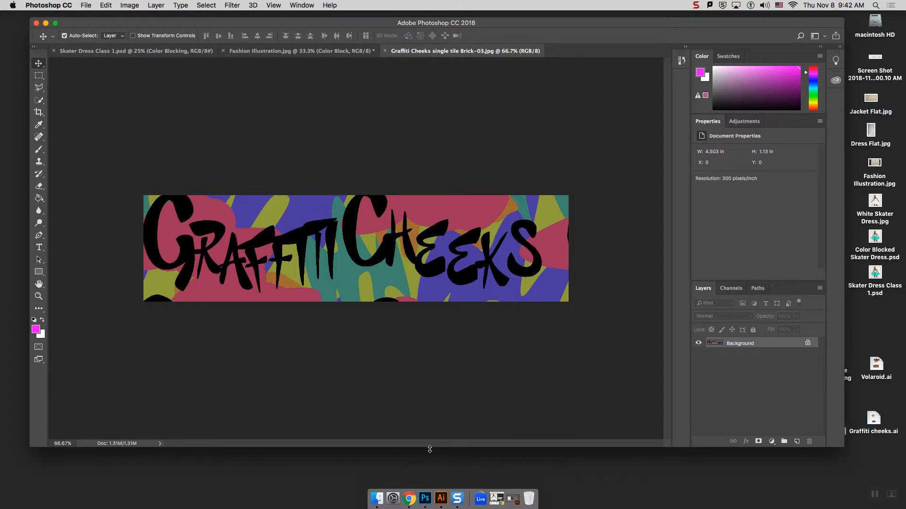
click(106, 5)
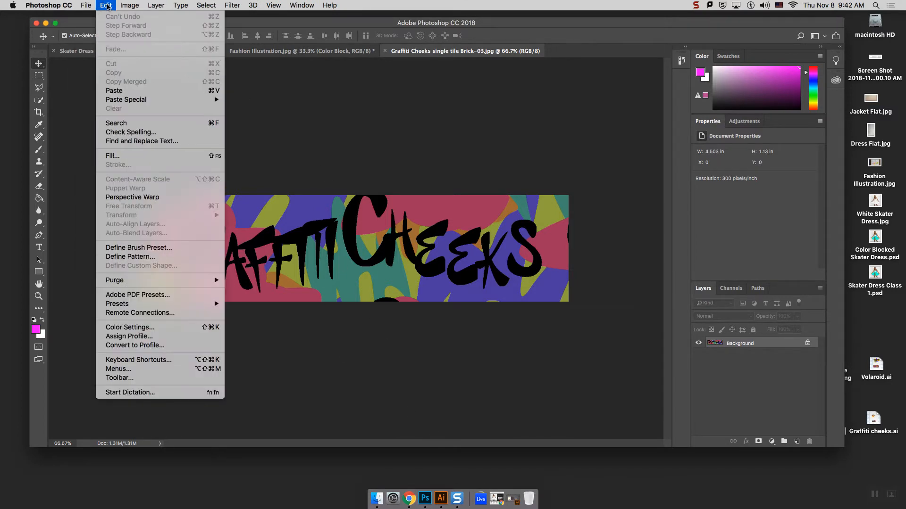
mouse_move(85, 4)
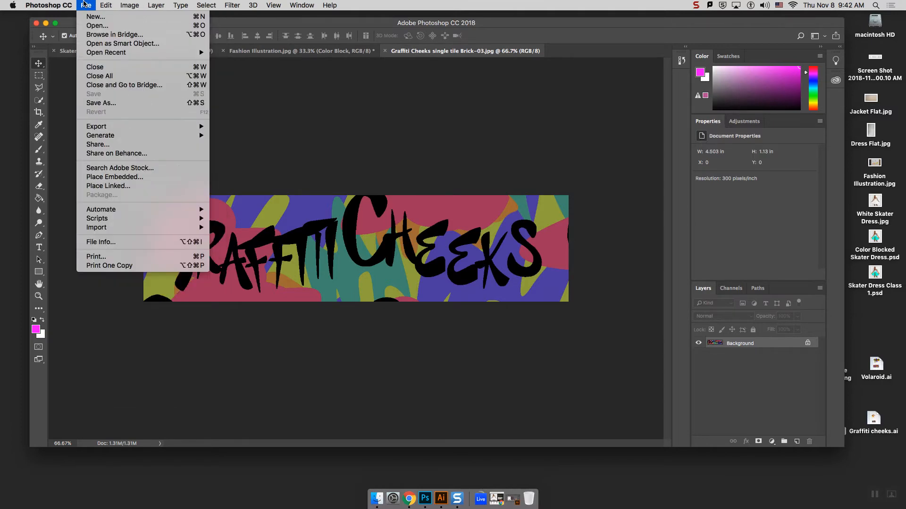
Switch to Illustrator to look up the command that makes a pattern from the selected tile, and return to Photoshop.
click(441, 498)
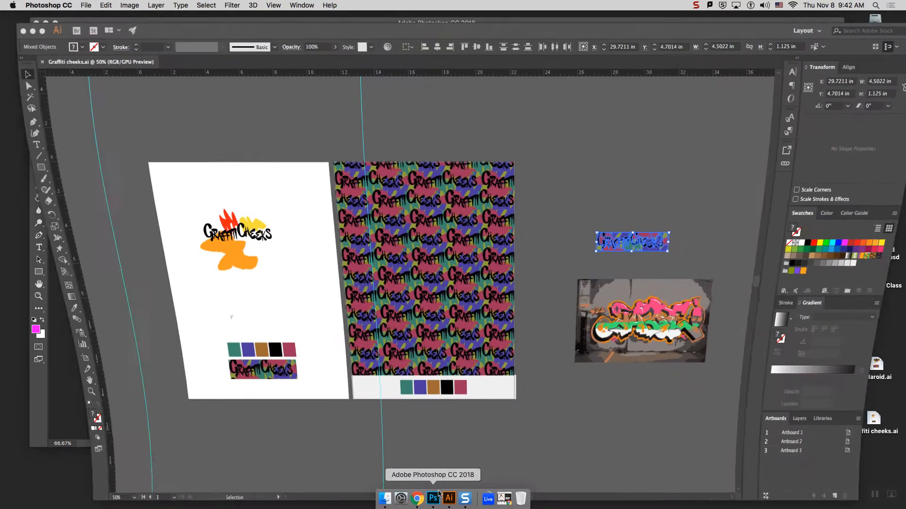
click(121, 6)
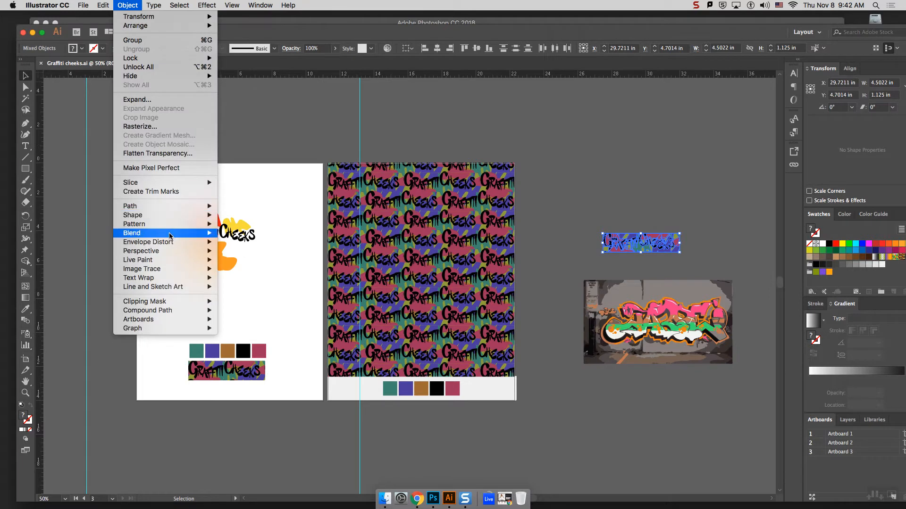
mouse_move(170, 225)
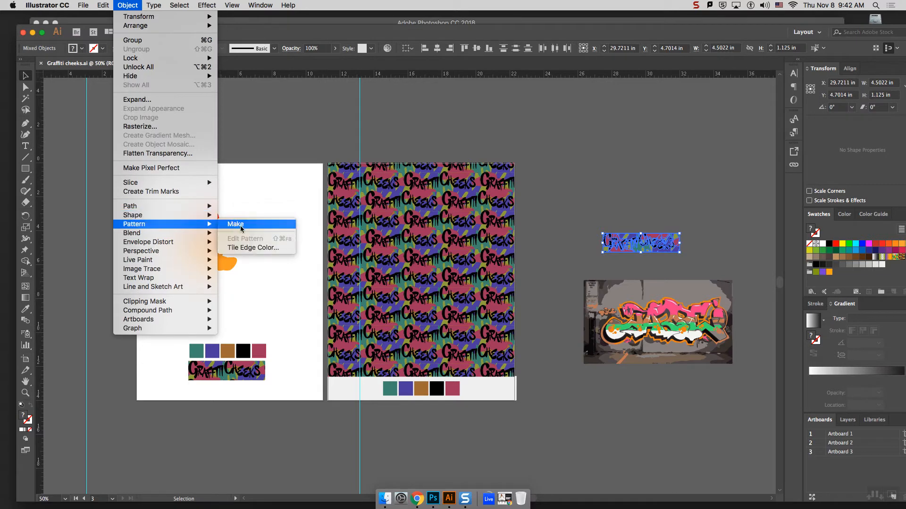
click(36, 34)
click(32, 32)
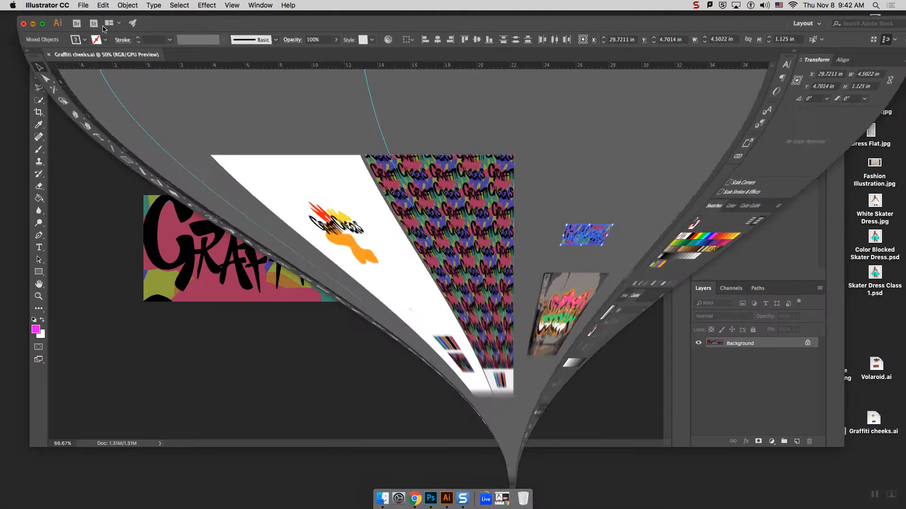
Define the open tile image as a pattern named Graffiti Cheeks single tile Brick-03.jpg.
click(86, 5)
mouse_move(99, 5)
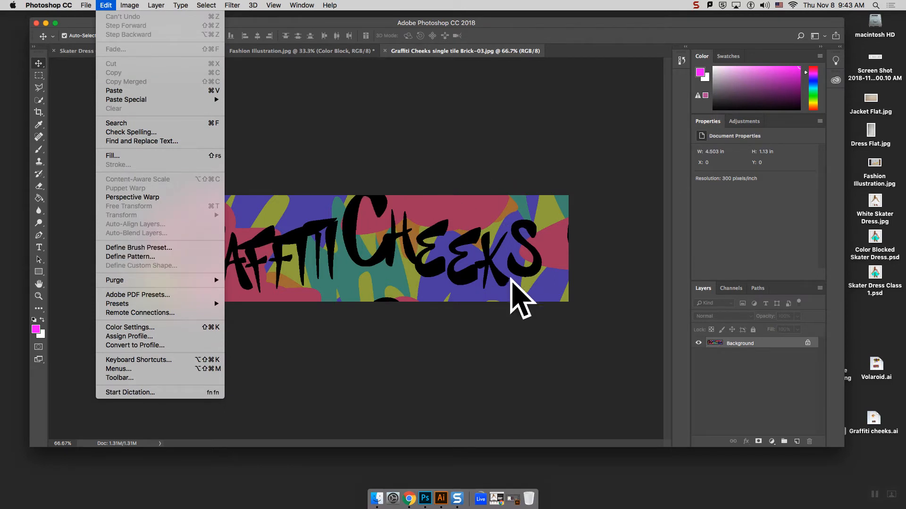
click(163, 258)
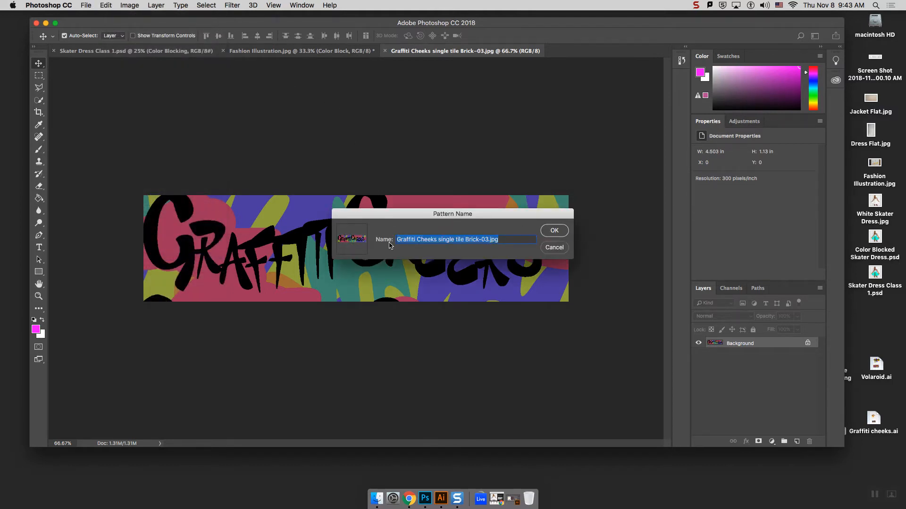
click(554, 232)
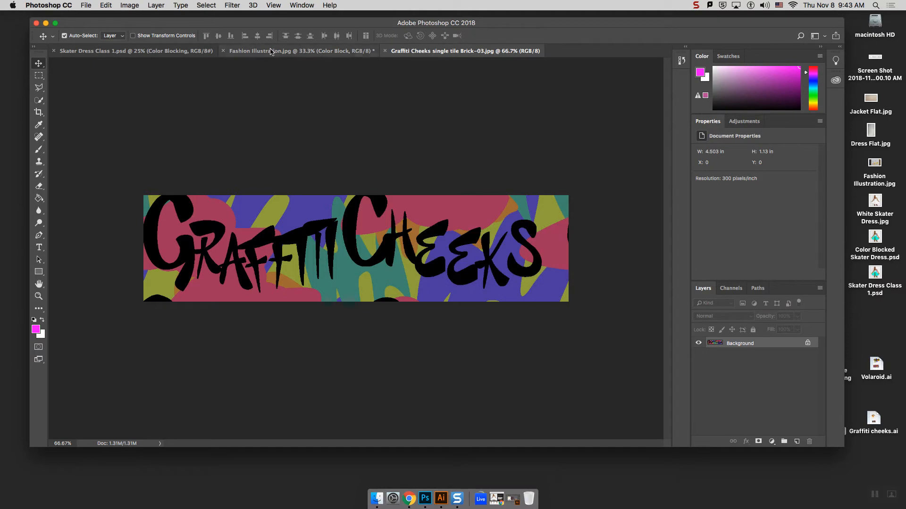
Try to add a pattern fill layer with the Graffiti Cheeks tile above the Color Blocking layer in Skater Dress Class 1.psd.
click(162, 53)
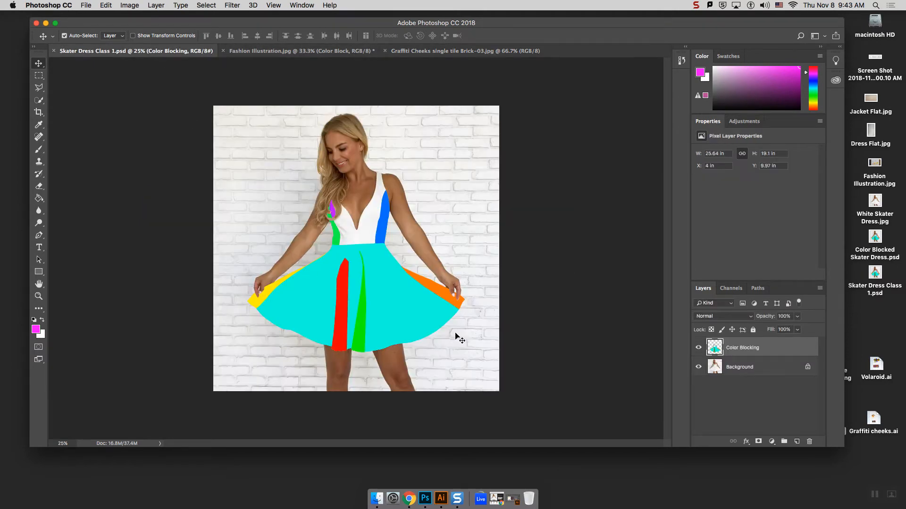
click(156, 4)
click(156, 5)
click(233, 5)
mouse_move(212, 5)
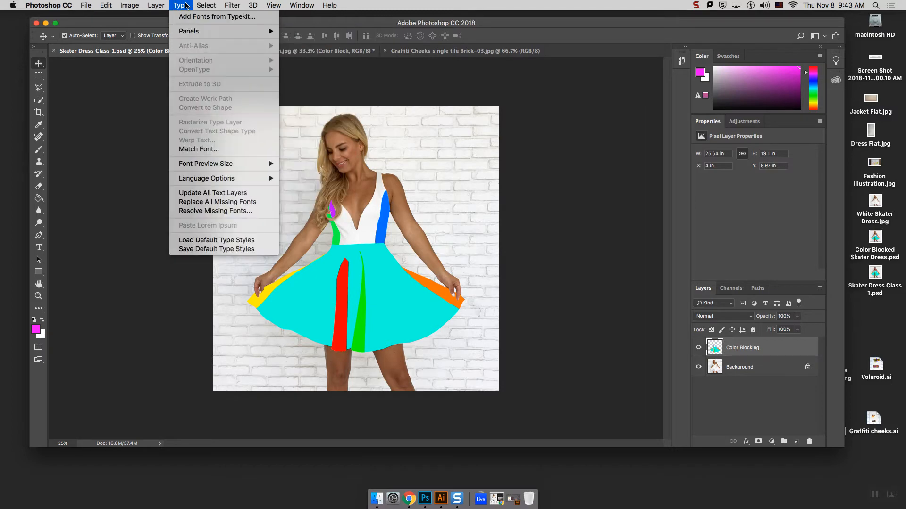
mouse_move(156, 5)
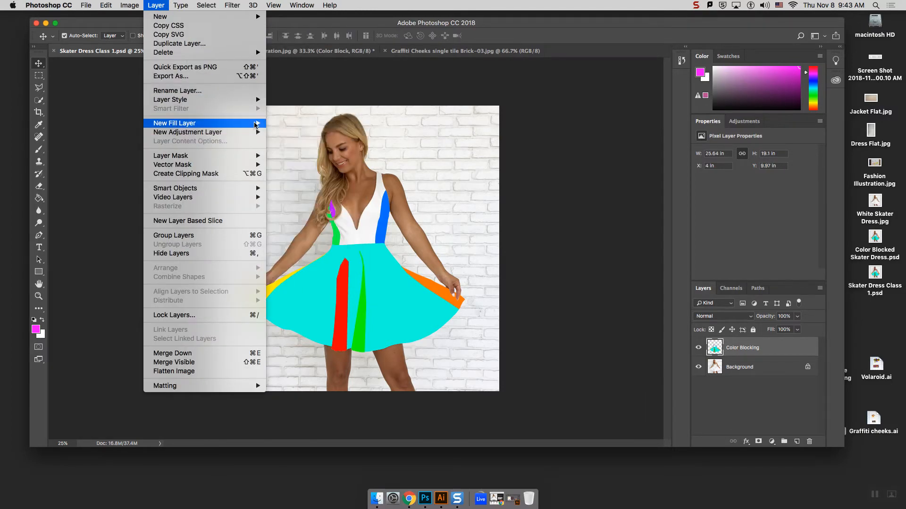
mouse_move(255, 124)
click(293, 142)
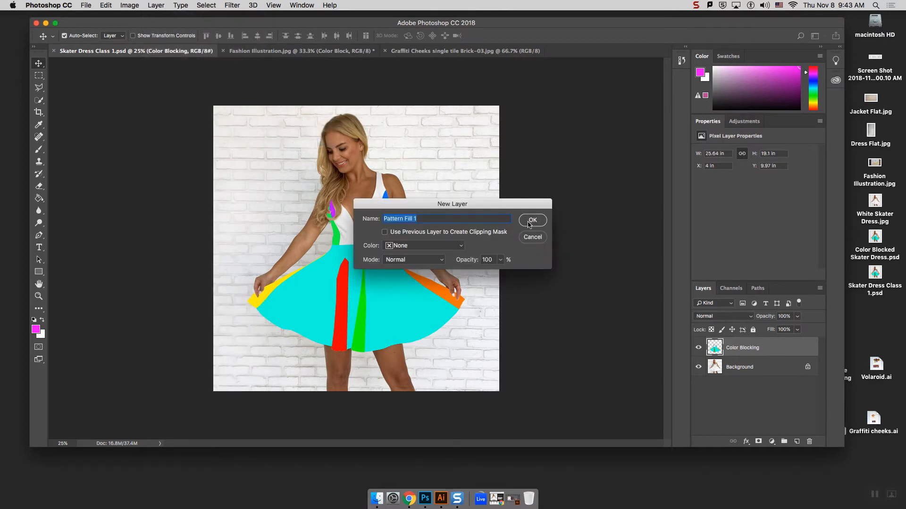
click(531, 221)
drag(485, 208, 561, 138)
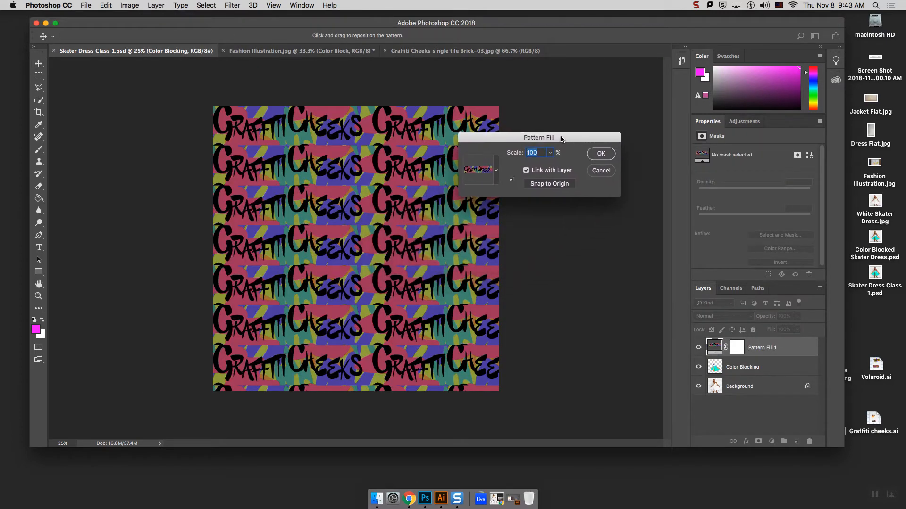
click(496, 171)
click(506, 175)
click(601, 171)
Return to the Graffiti Cheeks single tile Brick-03.jpg document.
click(424, 51)
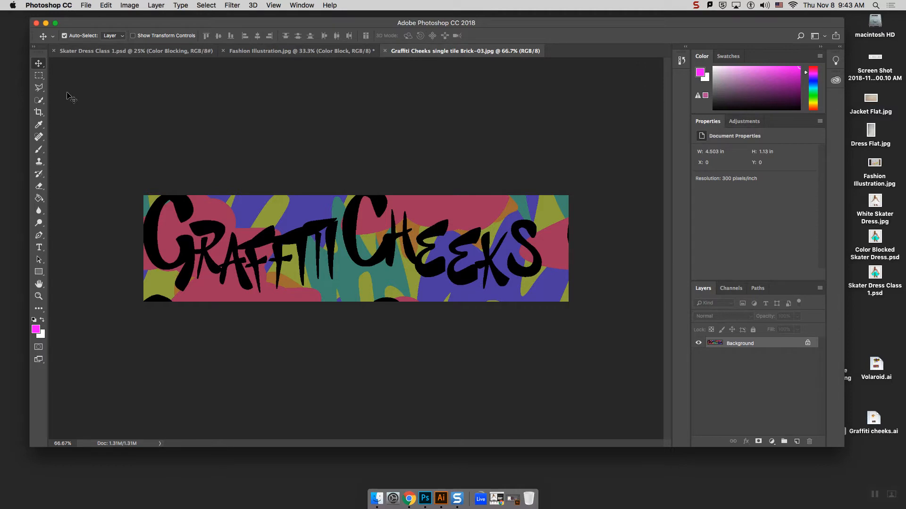
click(129, 5)
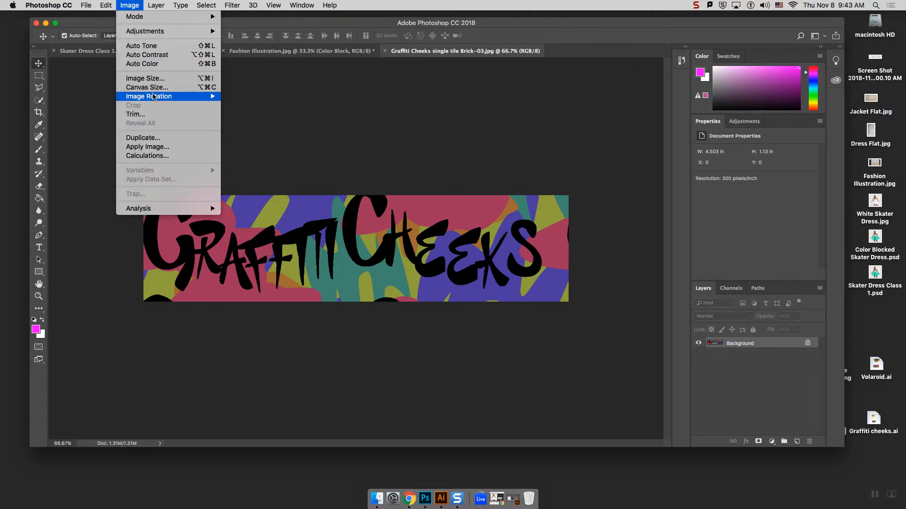
mouse_move(166, 100)
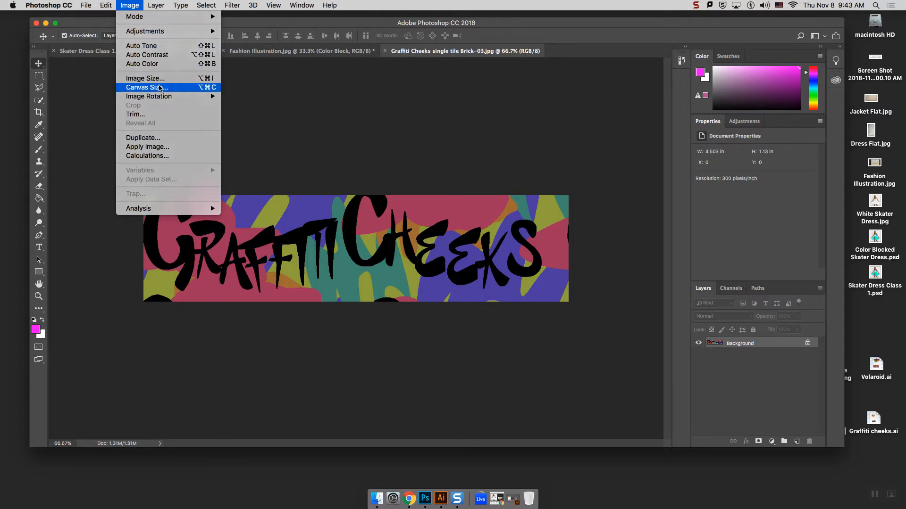
click(160, 88)
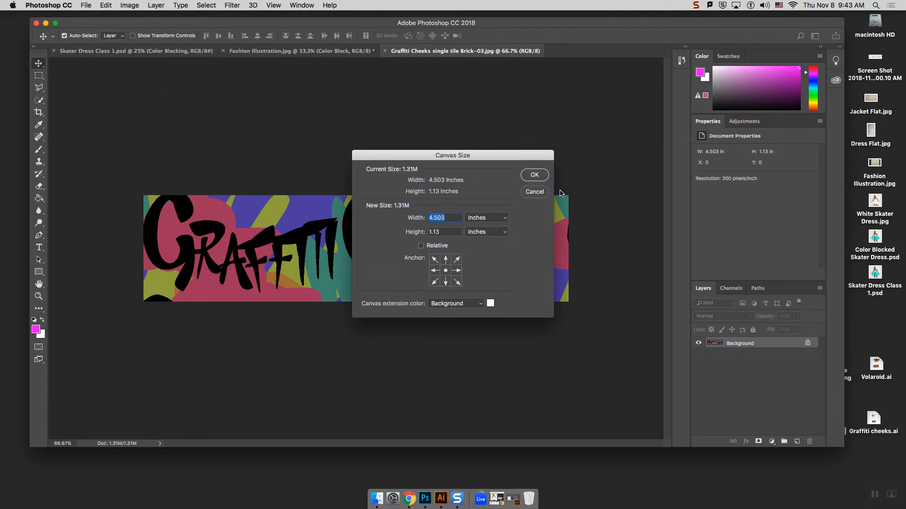
click(535, 192)
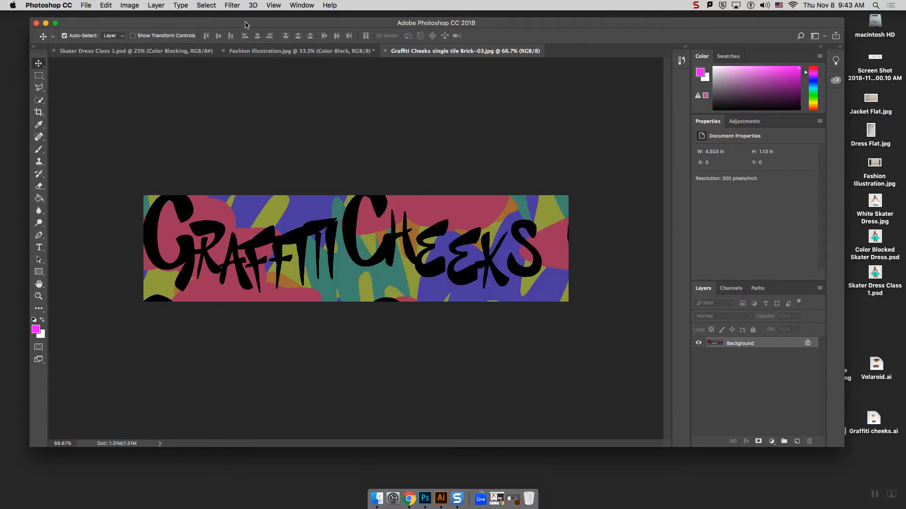
Check the tile's width and height in pixels in the Image Size settings without changing them.
click(123, 7)
click(170, 81)
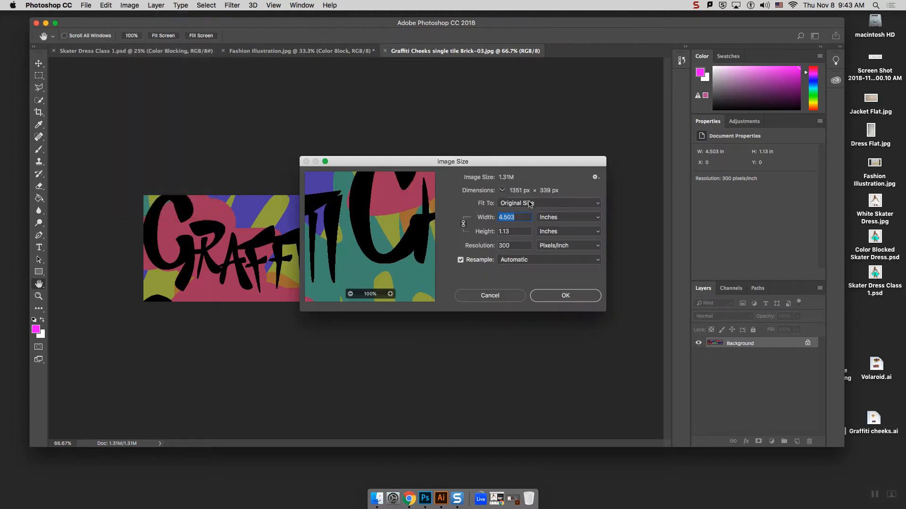
click(562, 216)
click(563, 212)
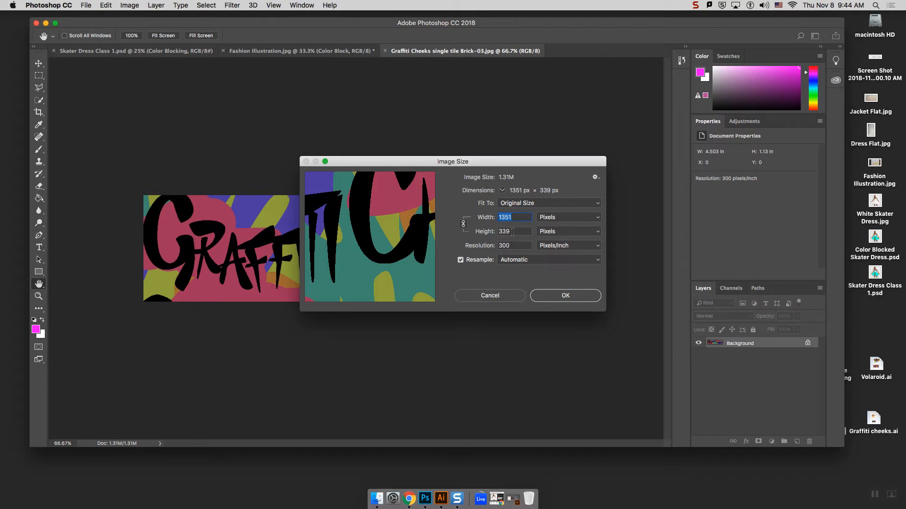
drag(512, 232, 498, 233)
click(578, 298)
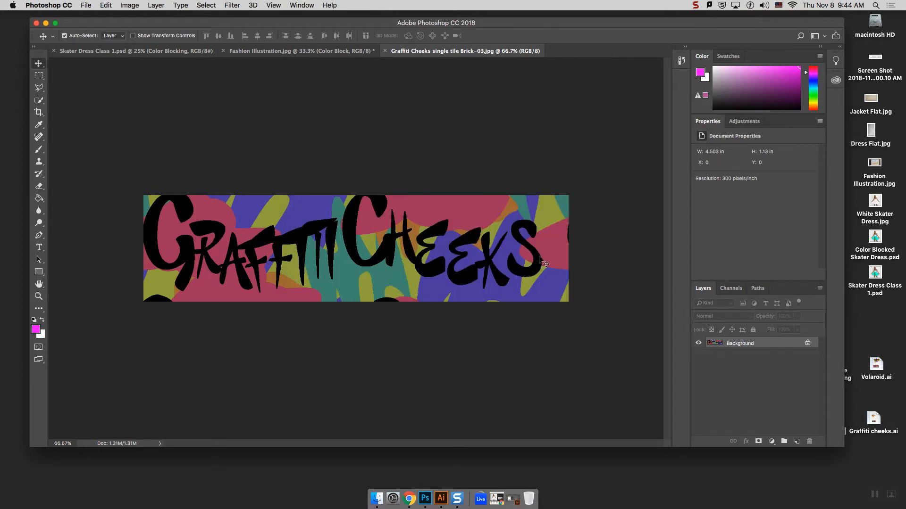
Open the Canvas Size settings and switch to Calculator to try doubling the tile's pixel height.
click(89, 5)
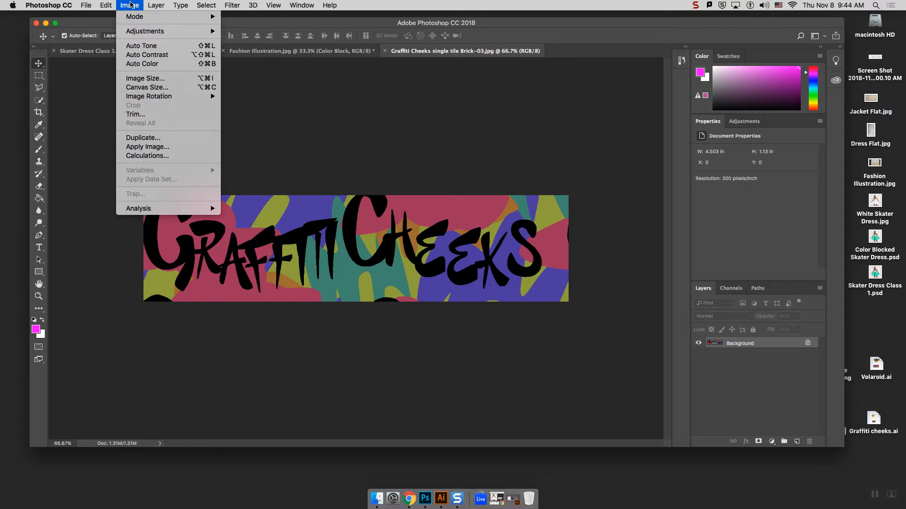
click(173, 88)
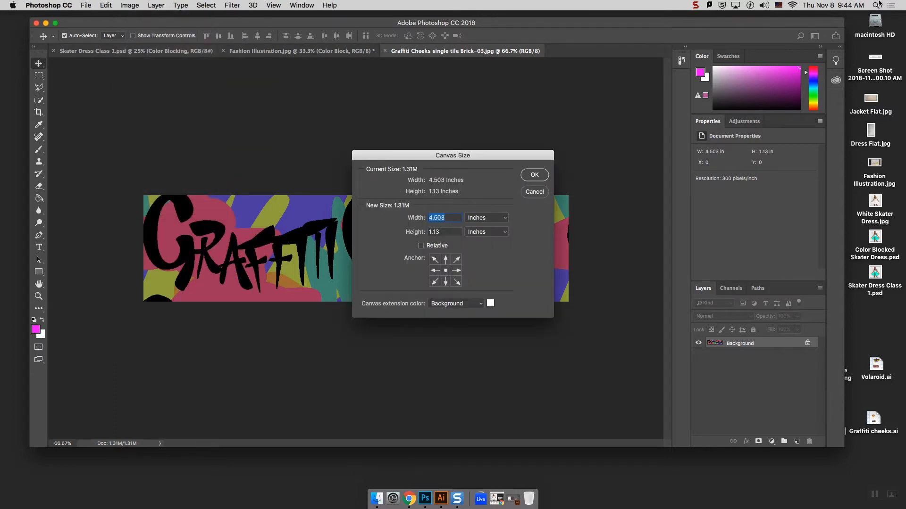
click(876, 5)
text(calc)
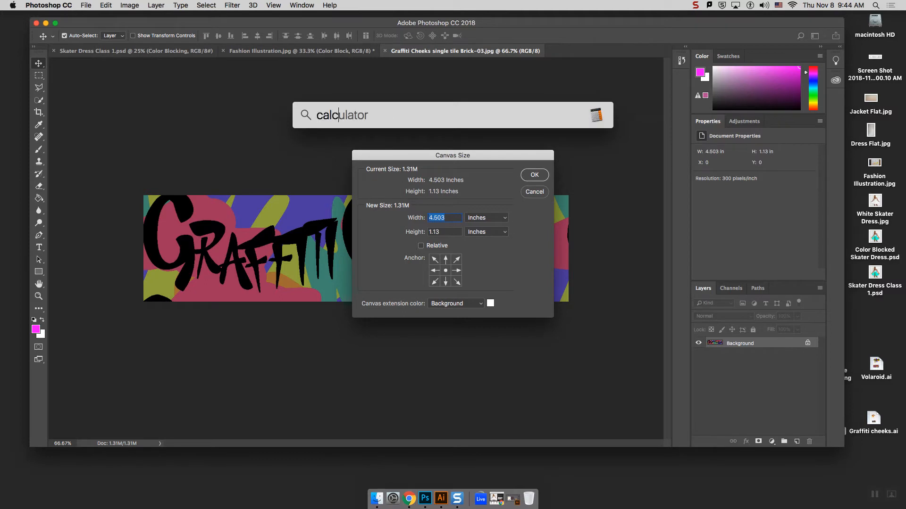
key(Return)
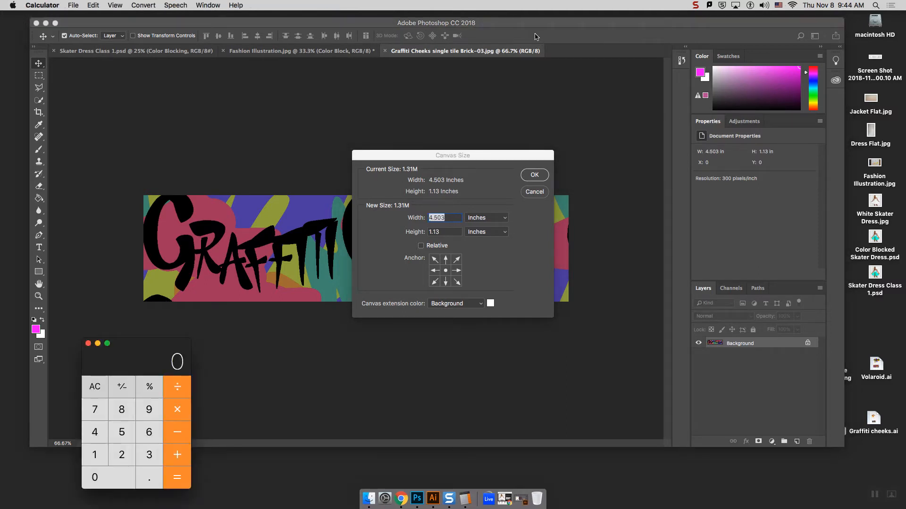
click(149, 454)
click(149, 455)
click(177, 409)
click(121, 455)
click(179, 479)
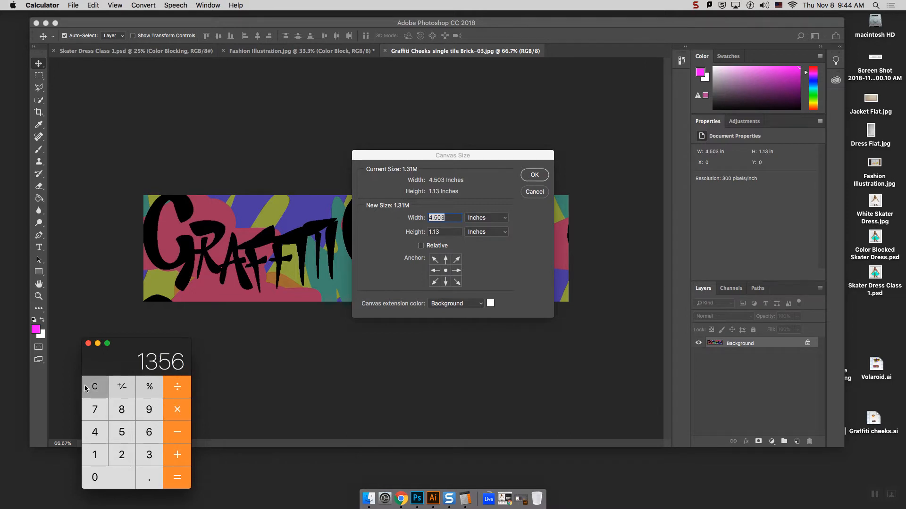
Clear the calculation and retry multiplying the tile height of 339 by 2.
click(92, 394)
click(147, 456)
click(146, 456)
click(152, 414)
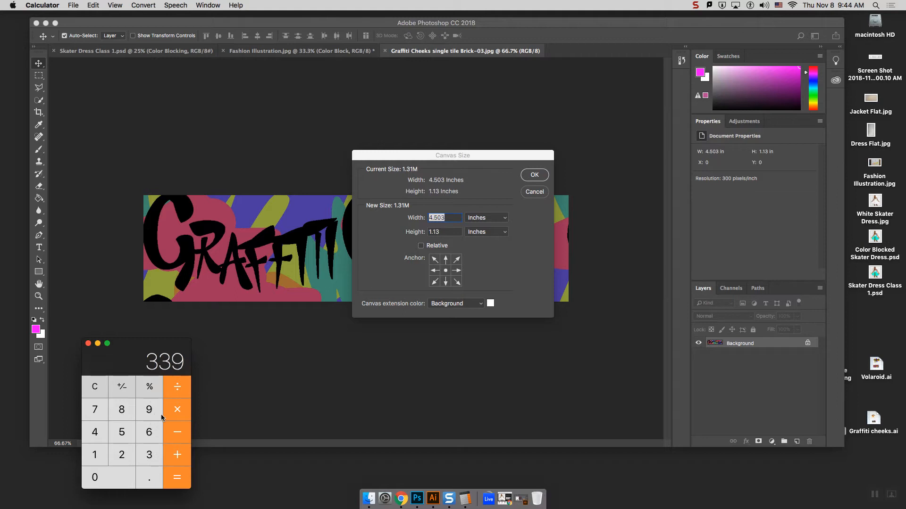
click(128, 453)
click(181, 480)
text(67)
Return to the Canvas Size settings in Photoshop and set the canvas height to 678 pixels.
click(476, 219)
click(490, 210)
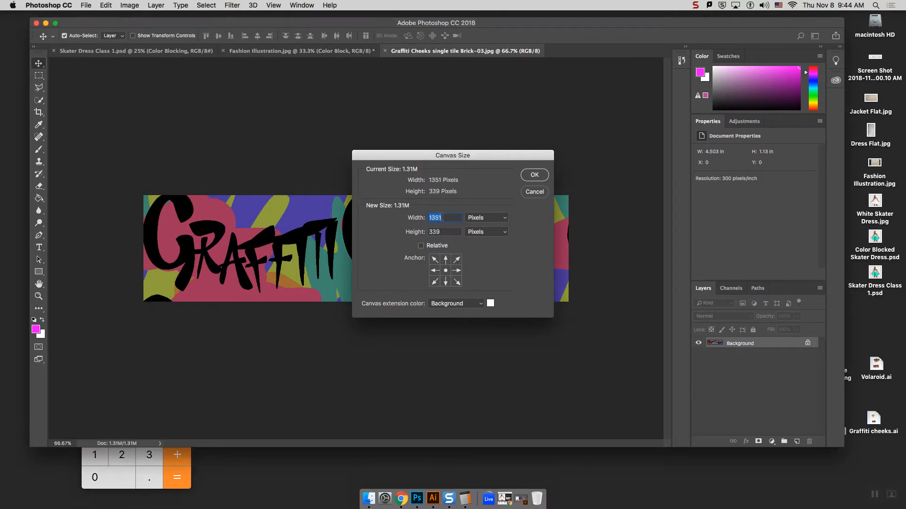
click(444, 232)
text(678)
key(Return)
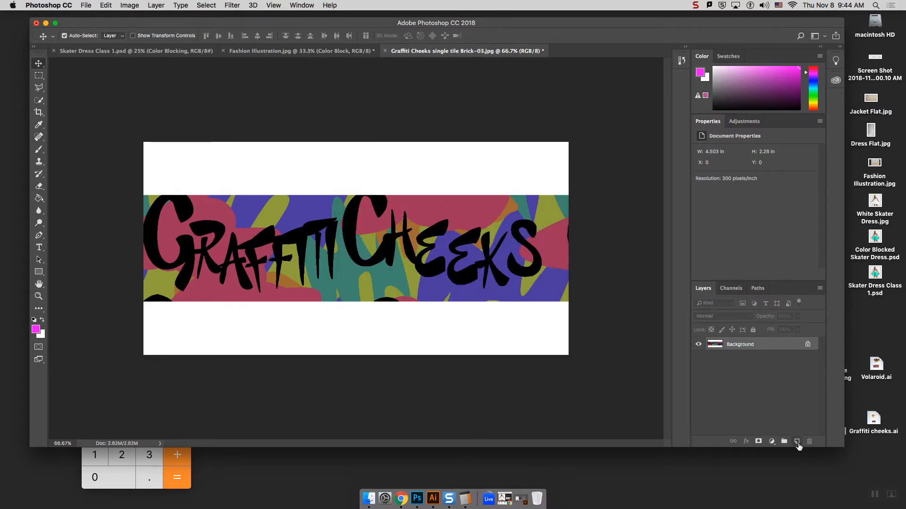
Add an empty layer and convert the Background into a regular layer named Layer 0.
click(797, 442)
double_click(783, 359)
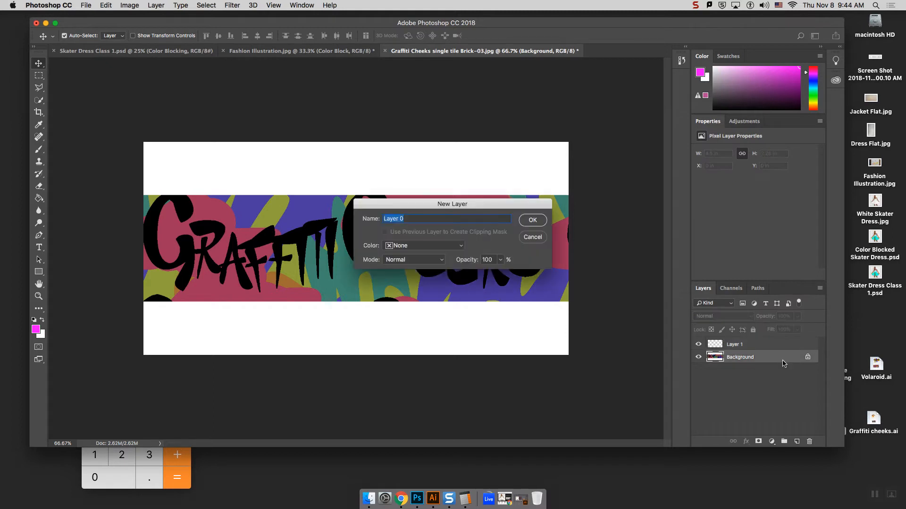
click(528, 219)
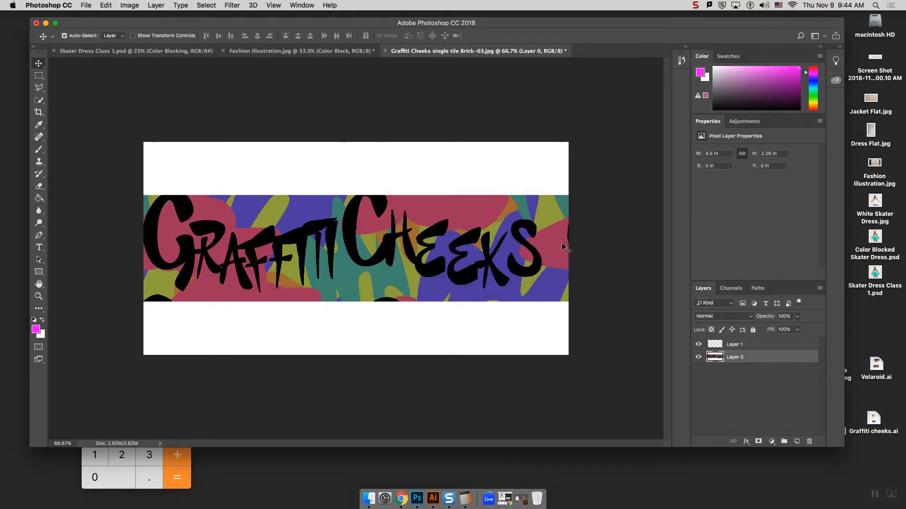
Undo the canvas enlargement and the layer changes by deleting the Canvas Size history state.
click(682, 61)
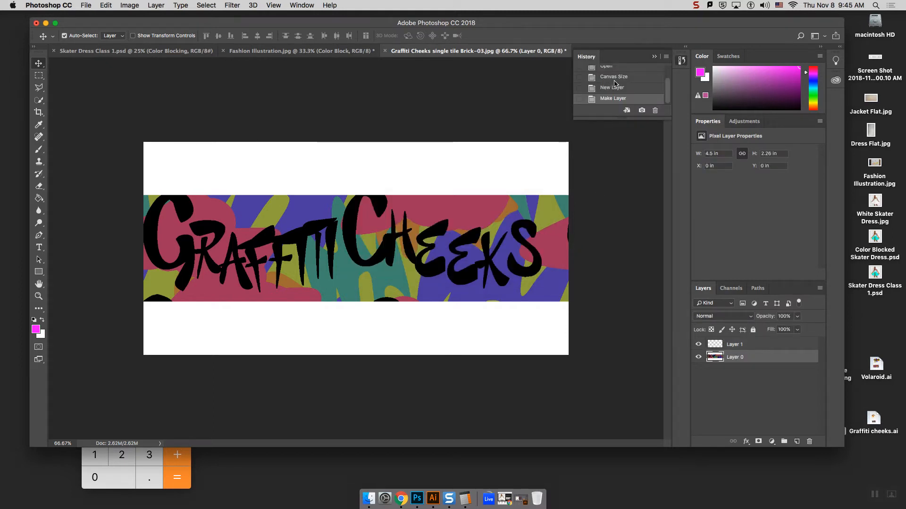
click(616, 80)
click(655, 110)
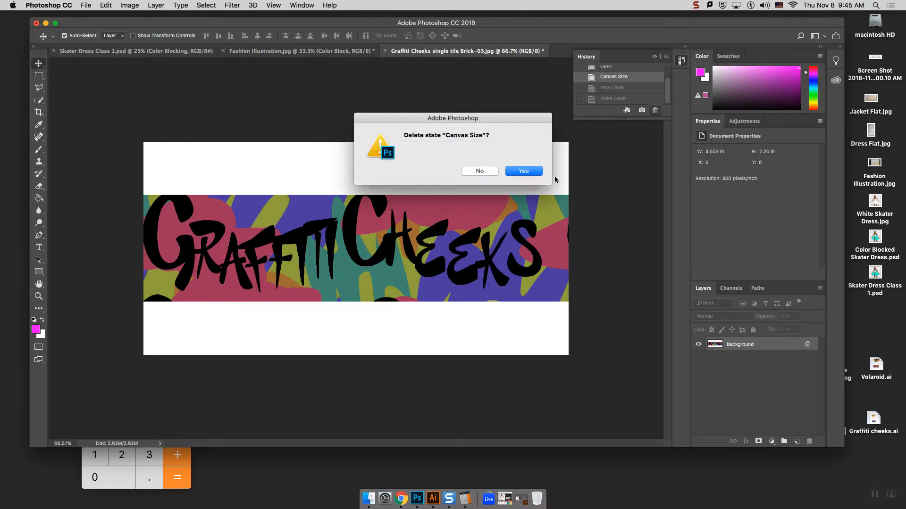
click(529, 172)
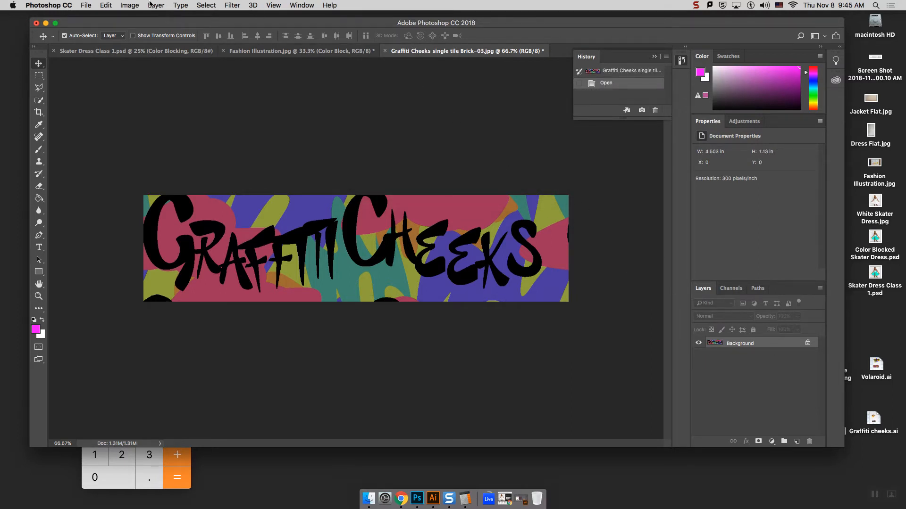
Convert the Background into regular layer Layer 0 and switch the Canvas Size units to pixels.
double_click(771, 347)
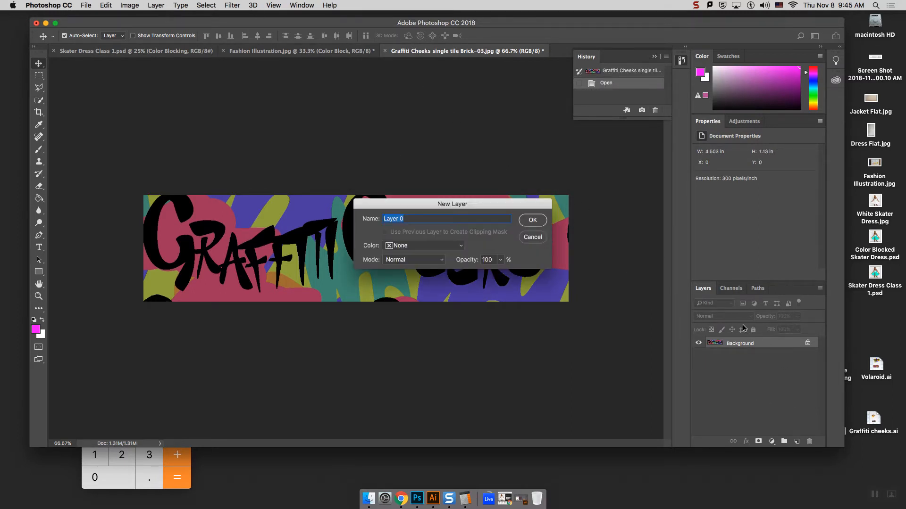
click(531, 220)
click(128, 5)
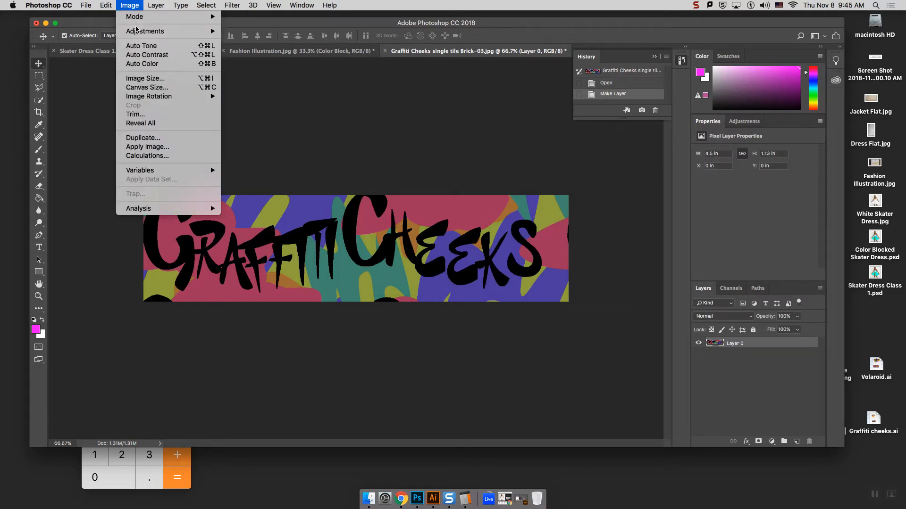
mouse_move(138, 22)
click(147, 87)
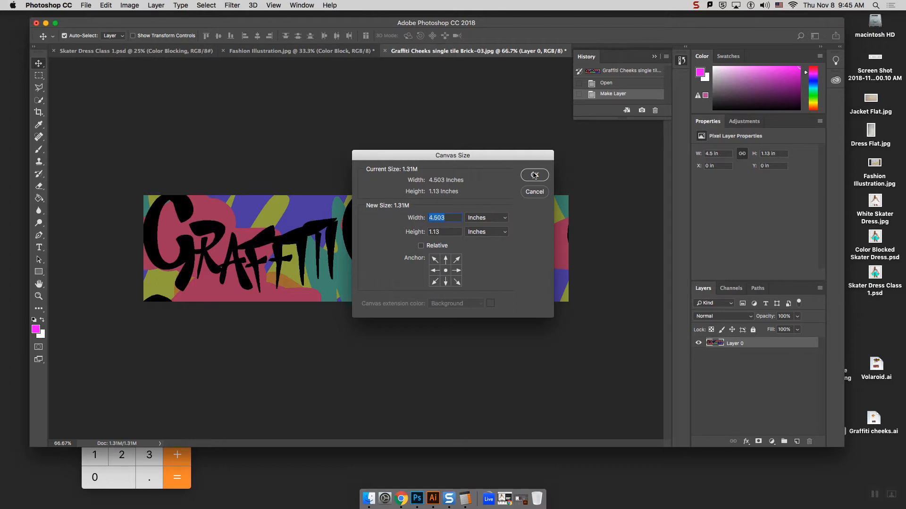
click(475, 231)
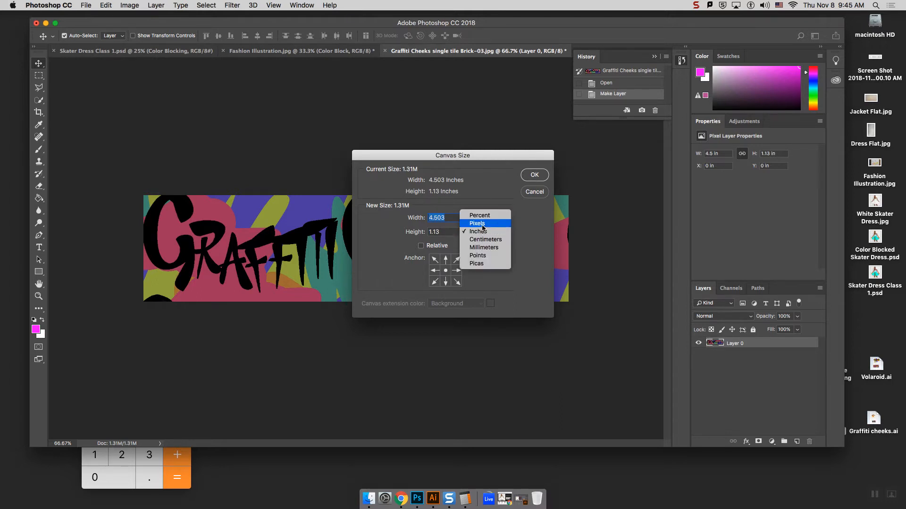
click(478, 221)
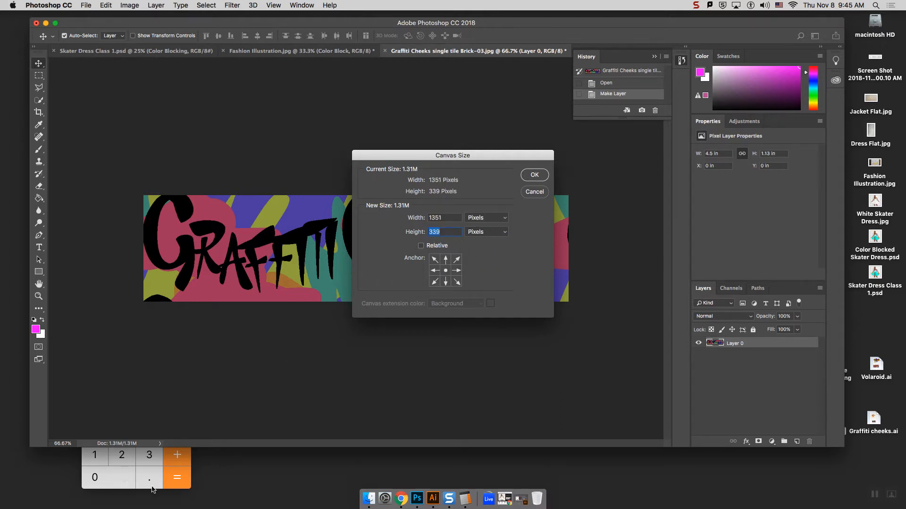
Multiply 339 by 2 in Calculator, and set the canvas height to 678 pixels in Photoshop.
click(184, 489)
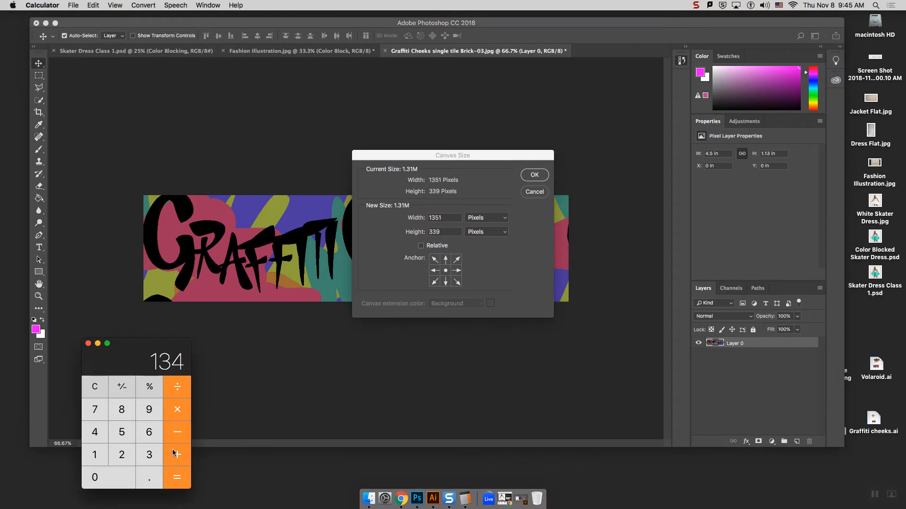
click(95, 388)
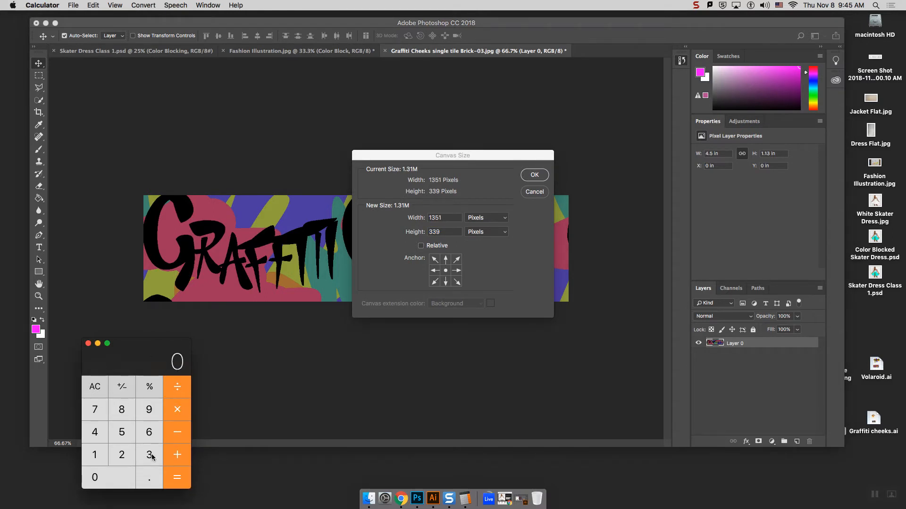
click(149, 455)
click(149, 455)
click(149, 409)
click(178, 409)
click(127, 455)
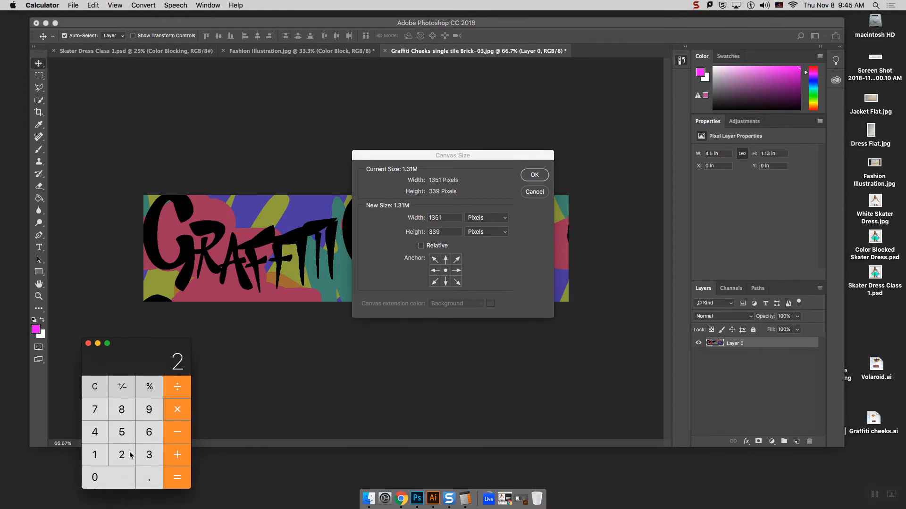
click(175, 477)
double_click(443, 232)
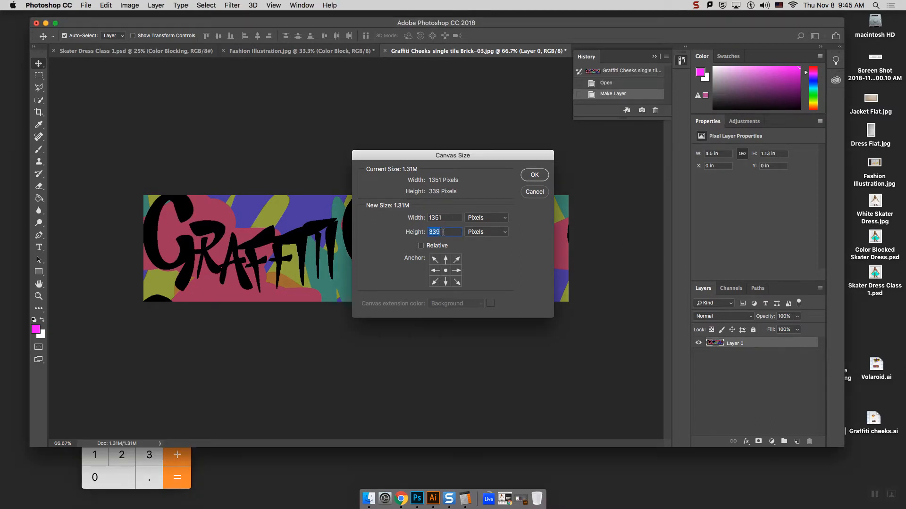
text(678)
key(Return)
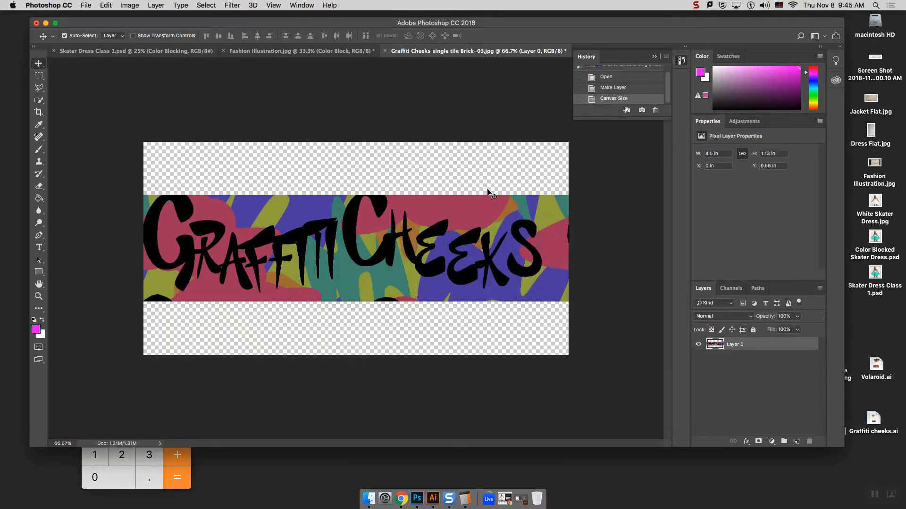
Move the tile artwork to the lower half of the canvas and duplicate its layer twice.
drag(495, 235, 495, 288)
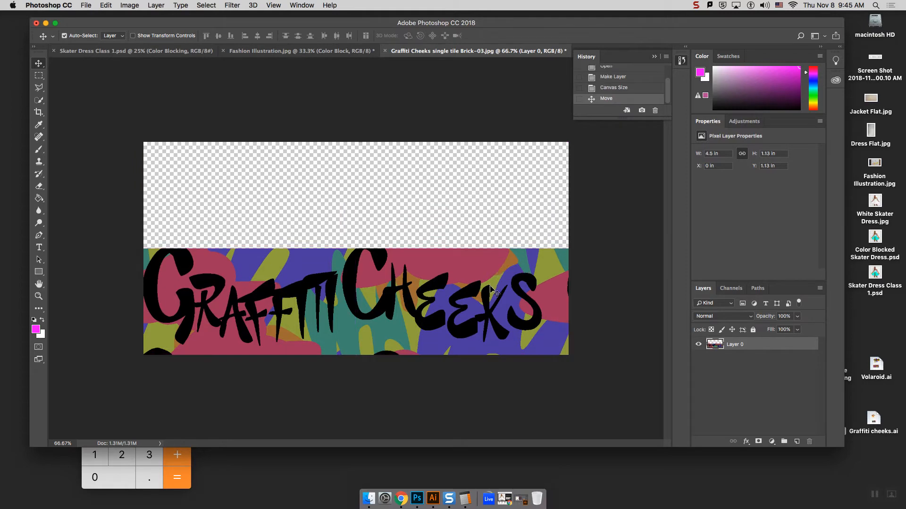
right_click(744, 351)
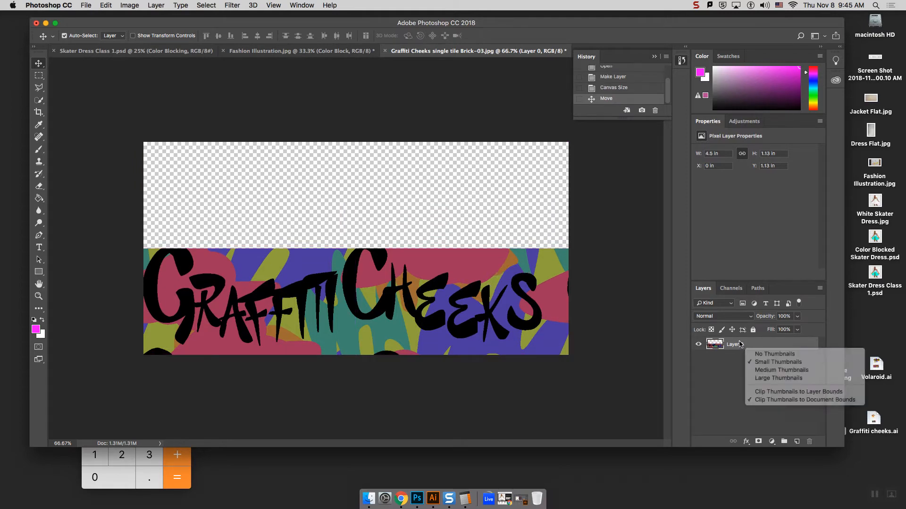
right_click(739, 345)
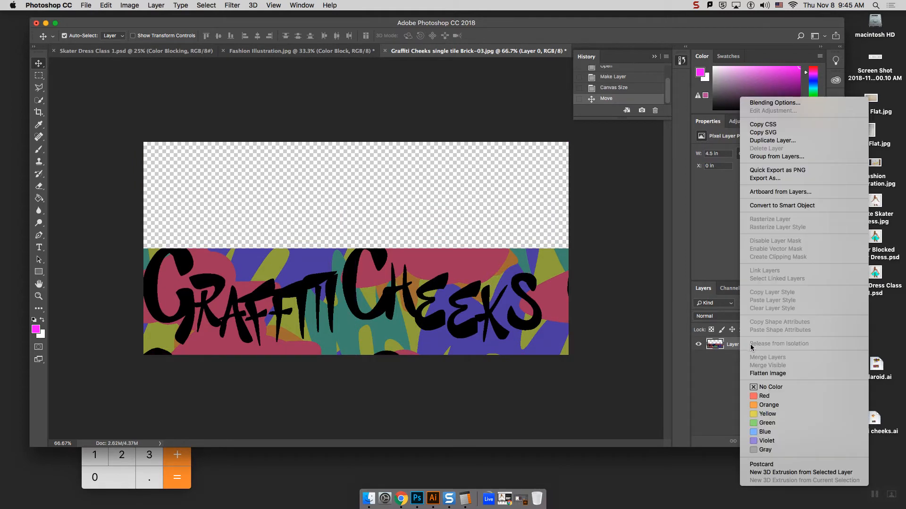
click(774, 141)
click(540, 208)
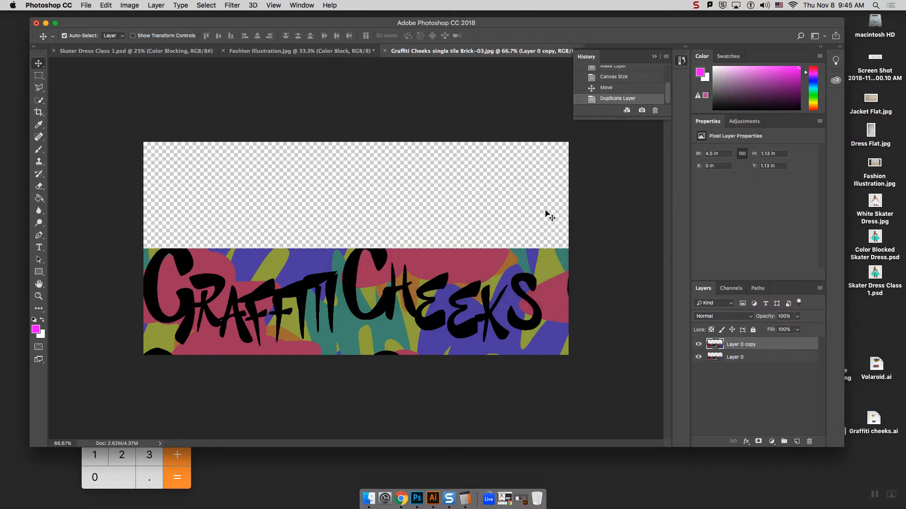
right_click(760, 347)
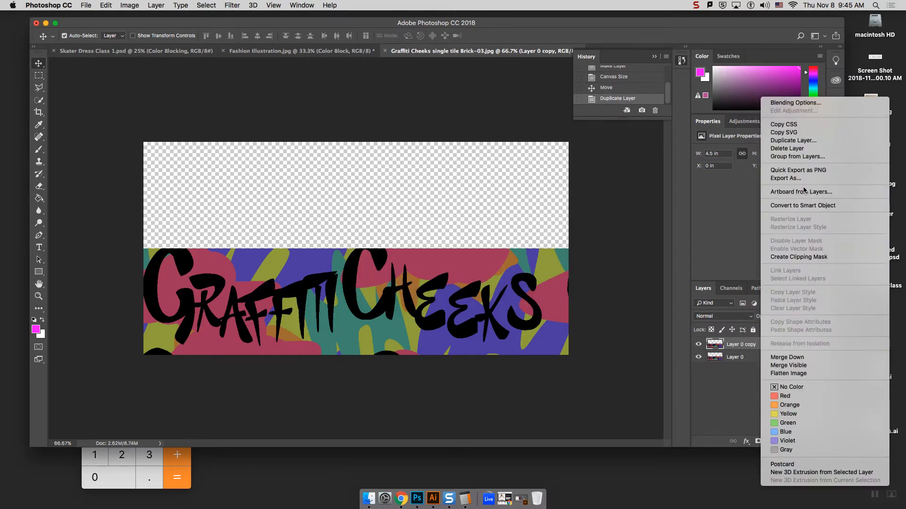
click(797, 140)
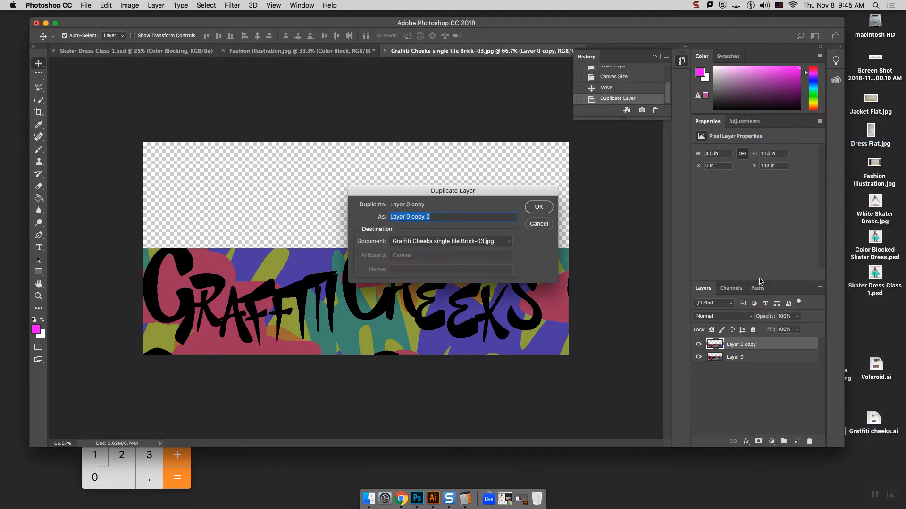
click(547, 207)
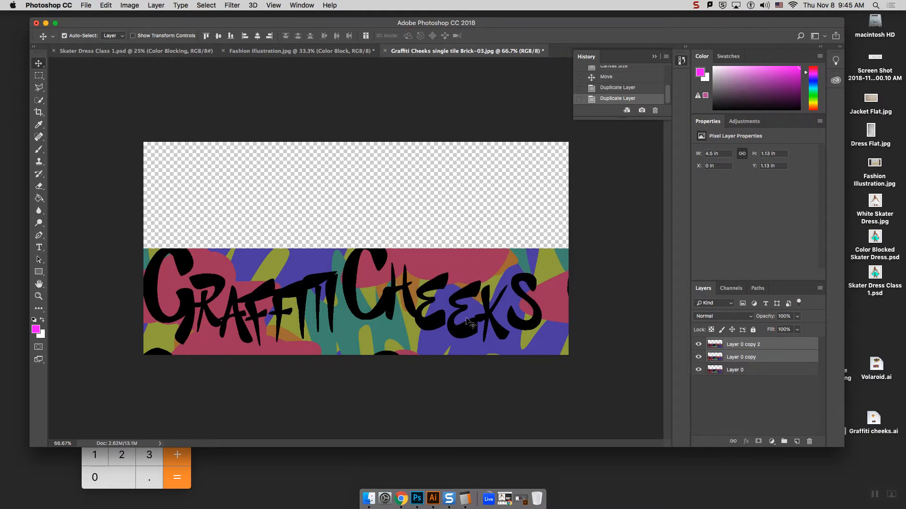
Move both copies to the canvas's upper half and offset them sideways in opposite directions to form a brick repeat.
drag(466, 320, 466, 213)
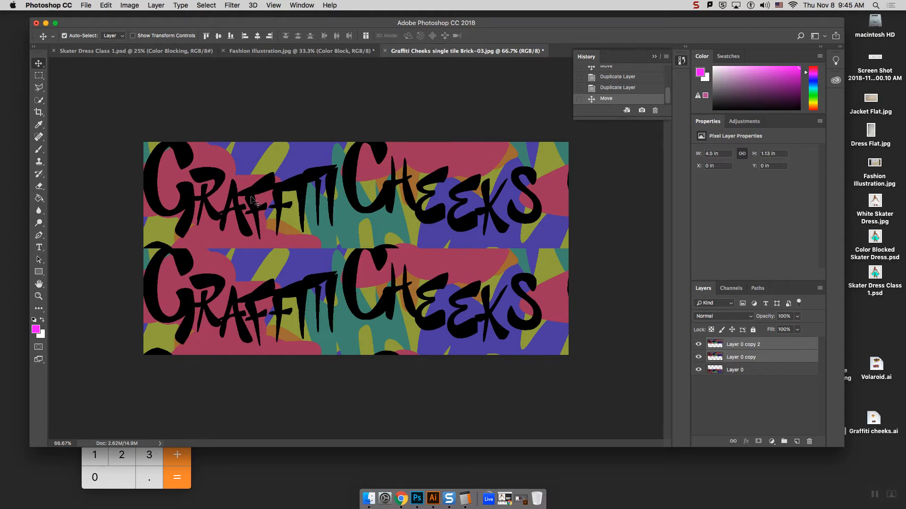
click(803, 387)
drag(304, 206, 247, 215)
click(388, 104)
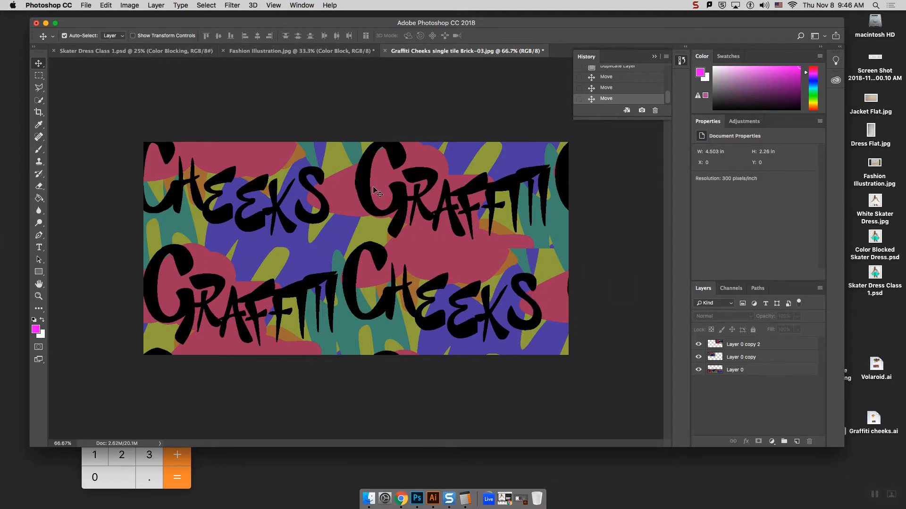
Define the finished Graffiti Cheeks brick tile as a new pattern.
click(86, 5)
click(86, 5)
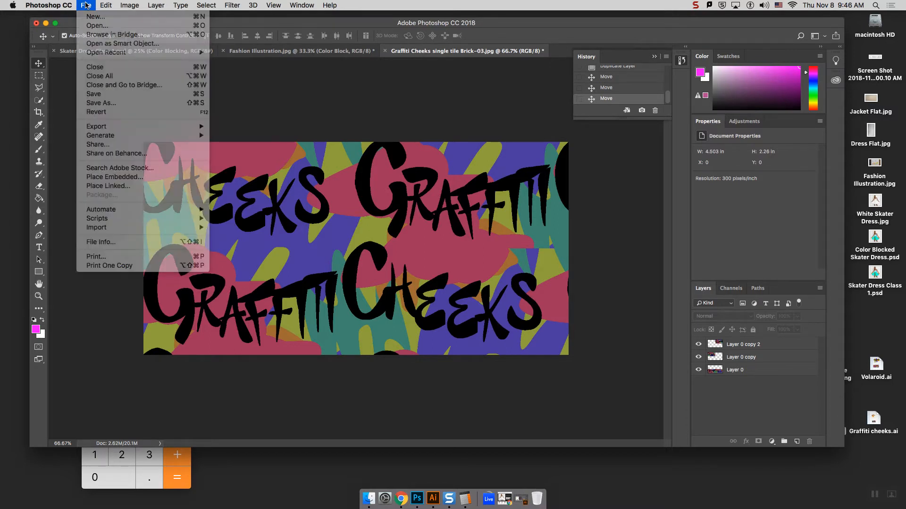
click(105, 4)
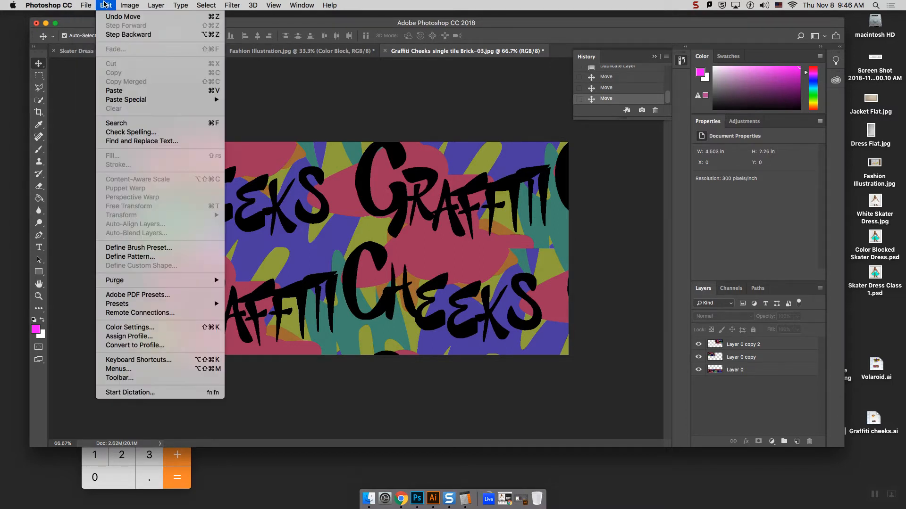
click(166, 258)
click(562, 231)
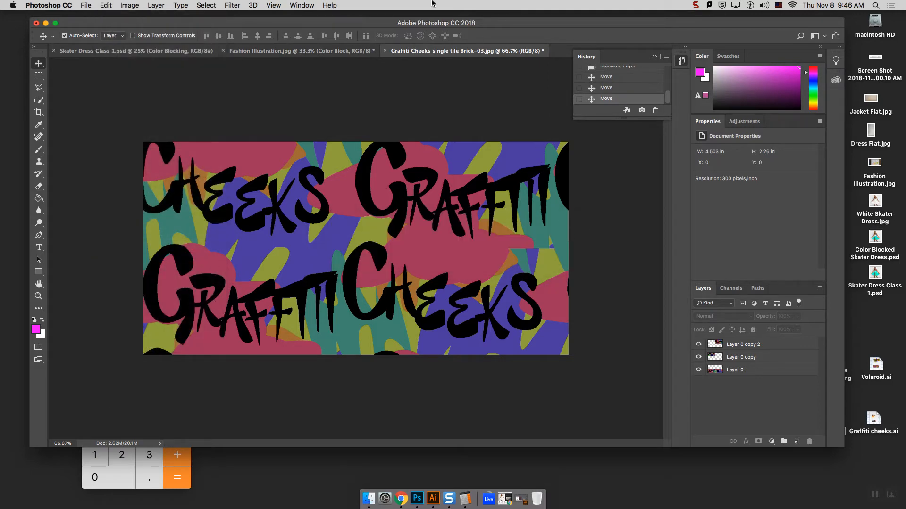
Switch to Skater Dress Class 1.psd and add a pattern fill layer above Color Blocking, keeping the name Pattern Fill 1.
click(165, 51)
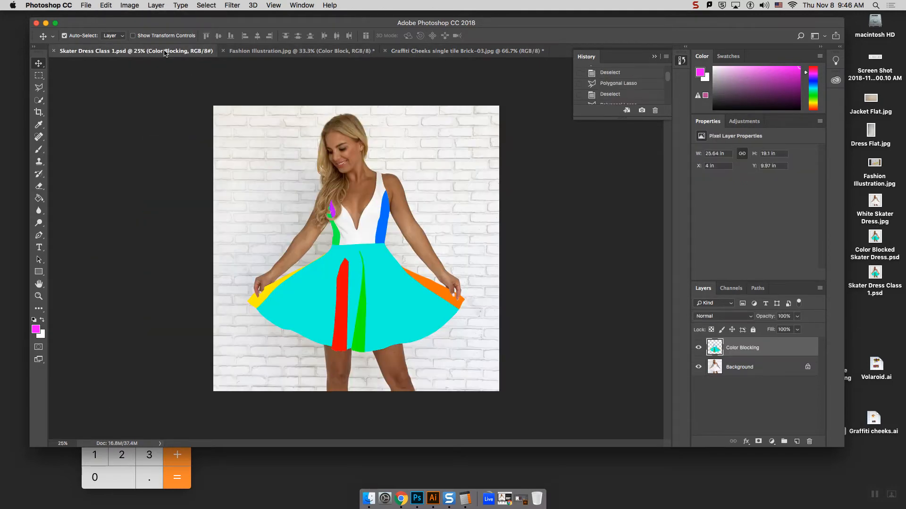
click(156, 4)
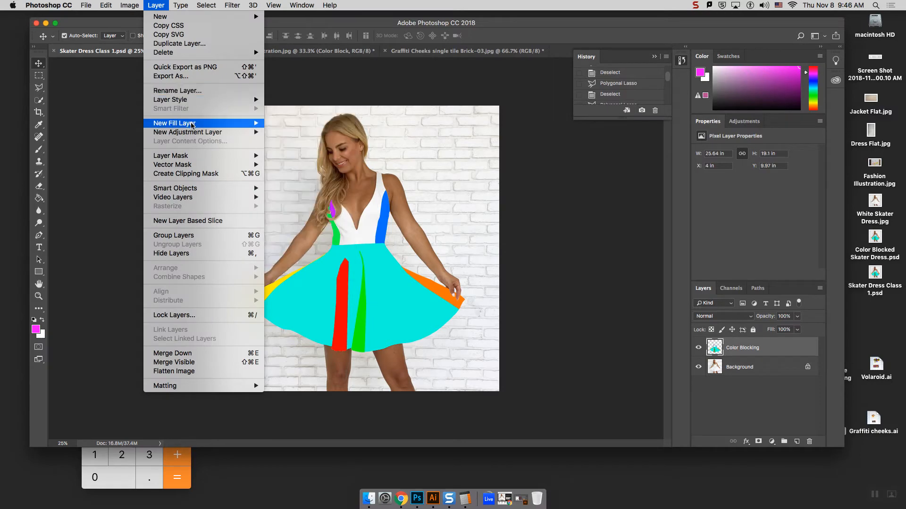
mouse_move(191, 125)
click(304, 141)
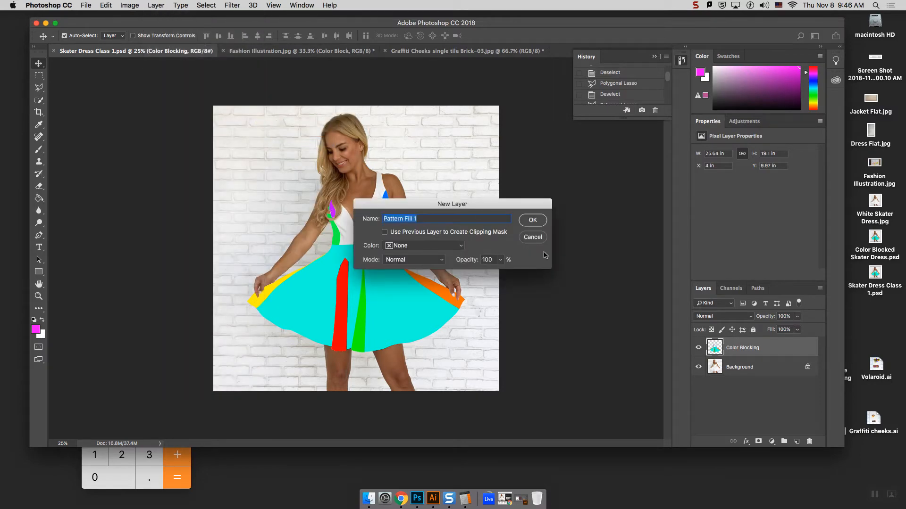
click(532, 221)
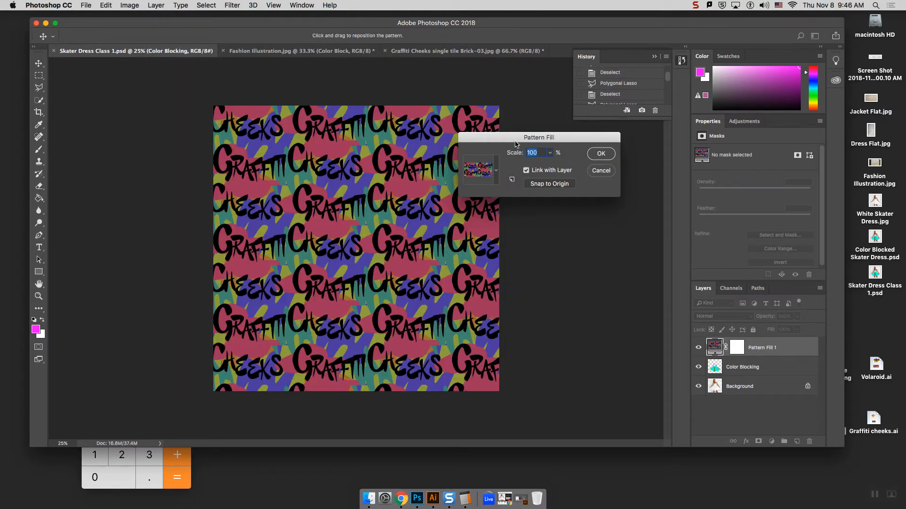
Set the graffiti pattern fill's scale to 50% and apply it.
drag(518, 144, 584, 144)
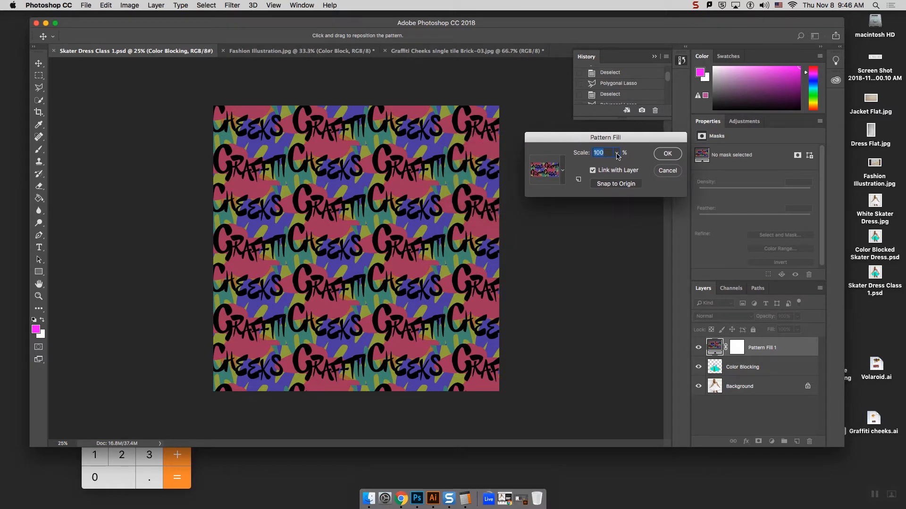
drag(616, 155, 615, 165)
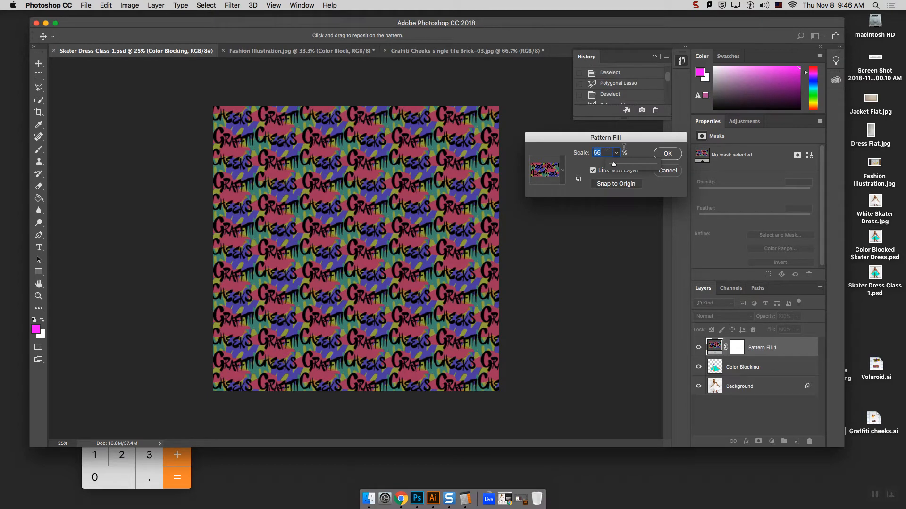
text(50)
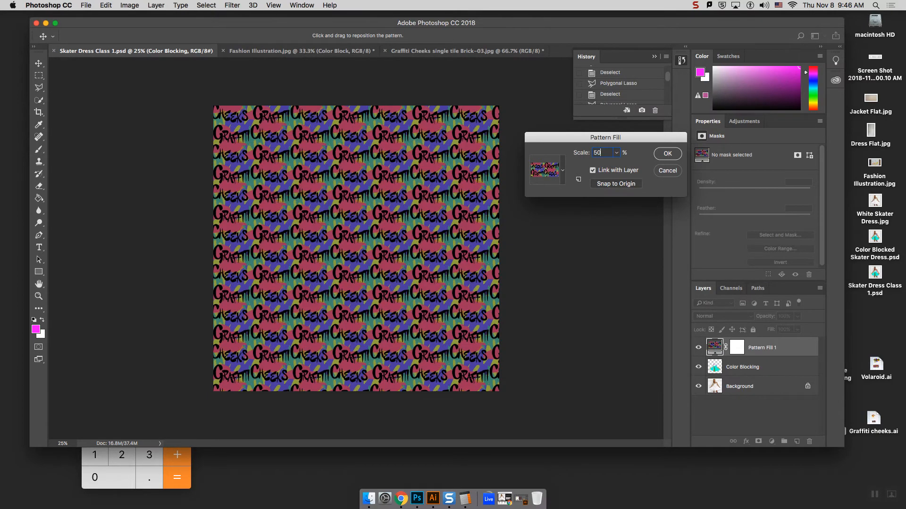
click(665, 154)
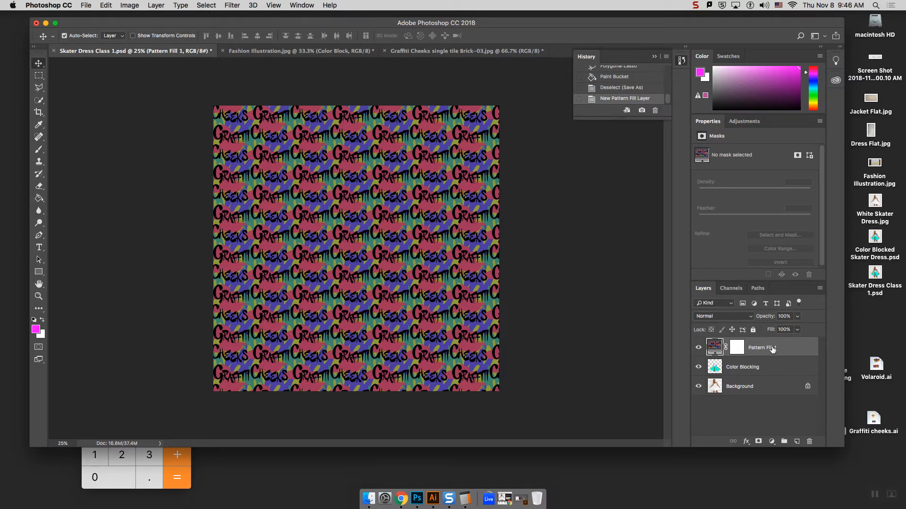
Hide the Pattern Fill 1 layer and briefly check the brick tile document and the dress without its color blocking.
click(699, 348)
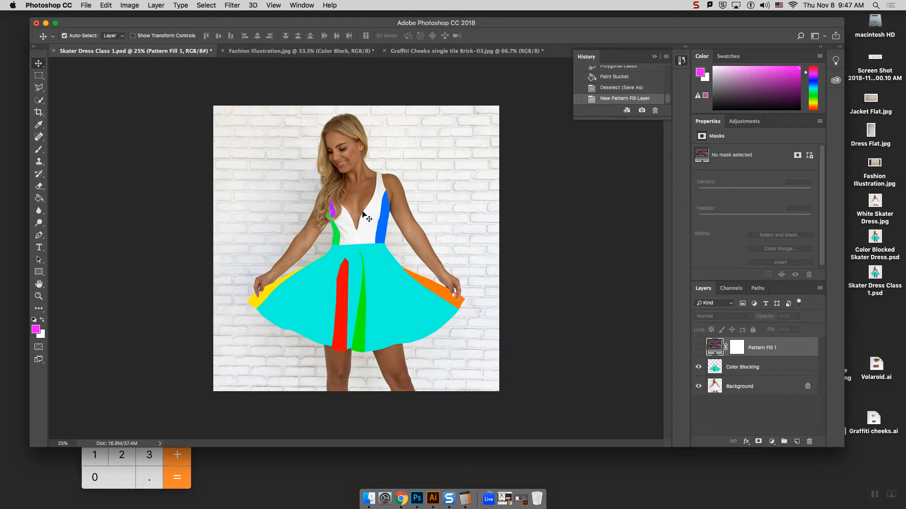
click(453, 51)
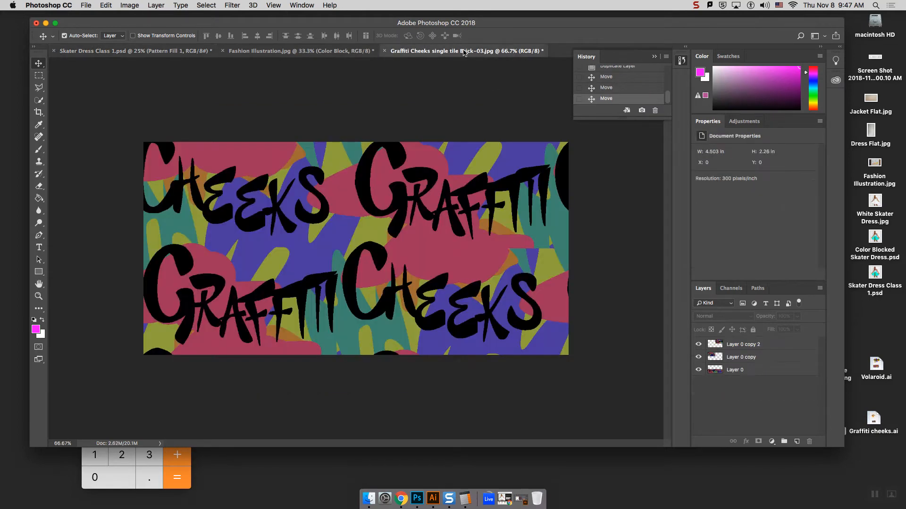
click(180, 50)
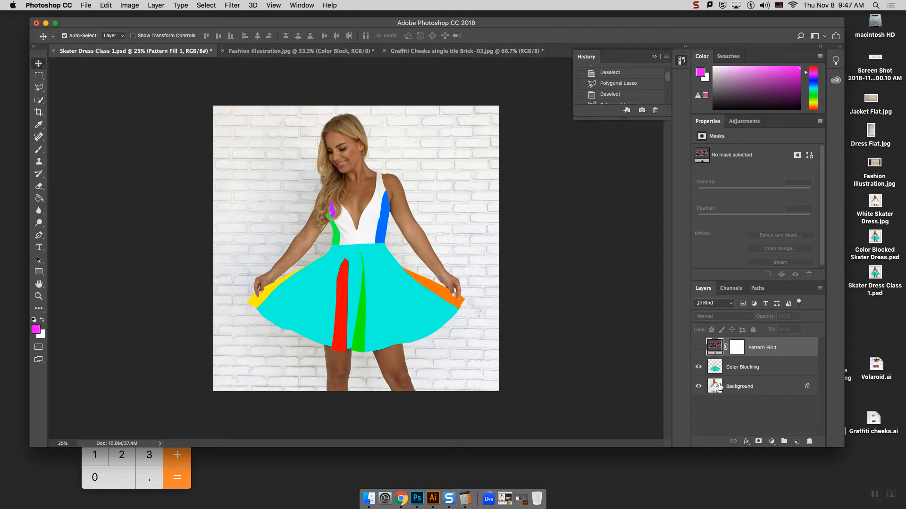
click(699, 366)
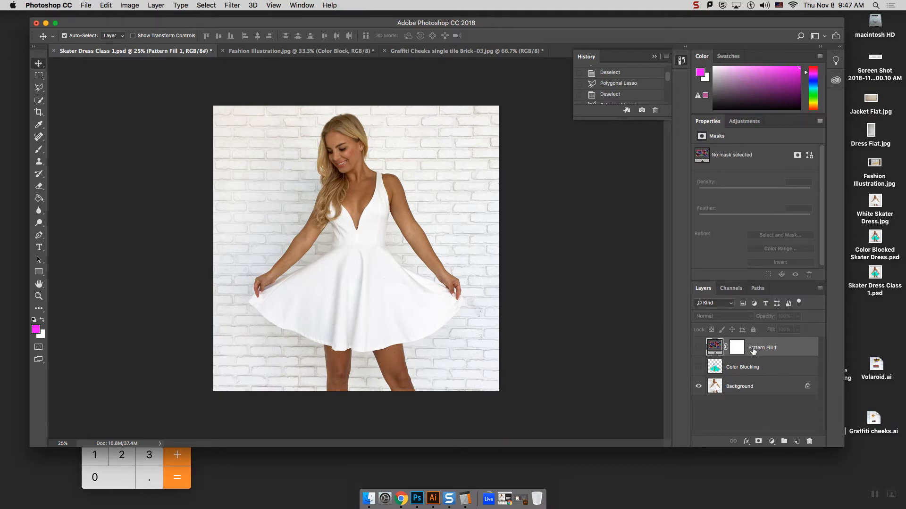
click(698, 367)
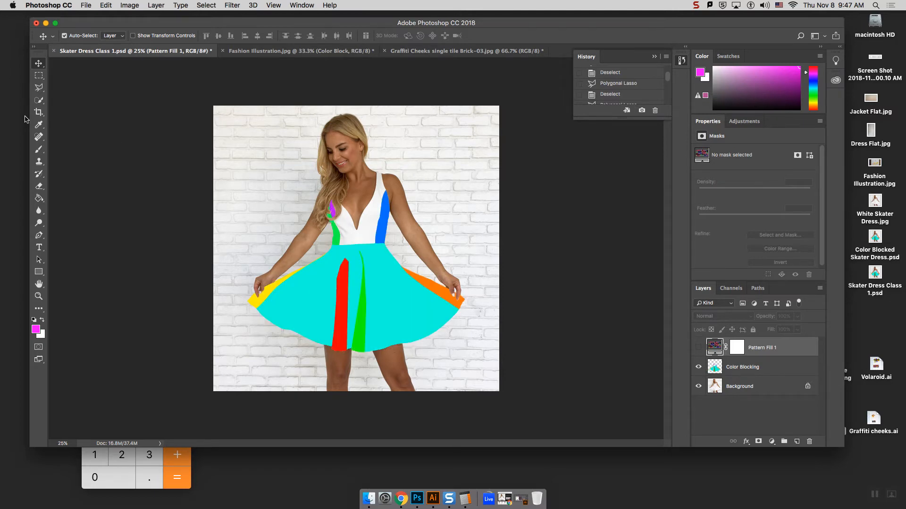
Choose the Polygonal Lasso tool and make the Color Blocking layer active.
click(40, 88)
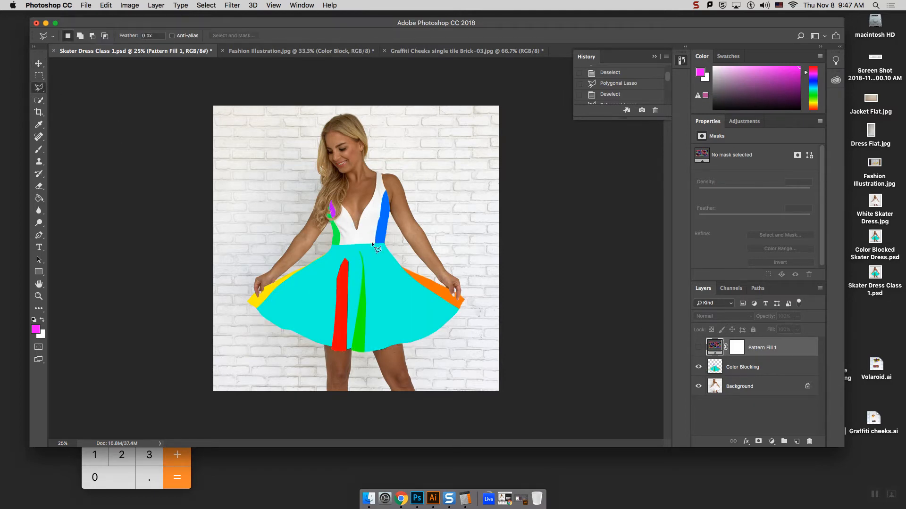
key(super+plus)
key(super+plus)
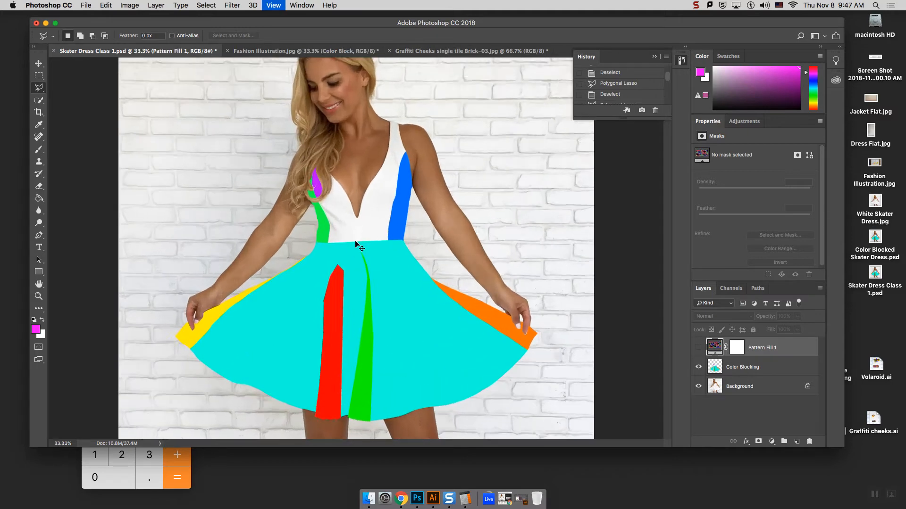
click(739, 372)
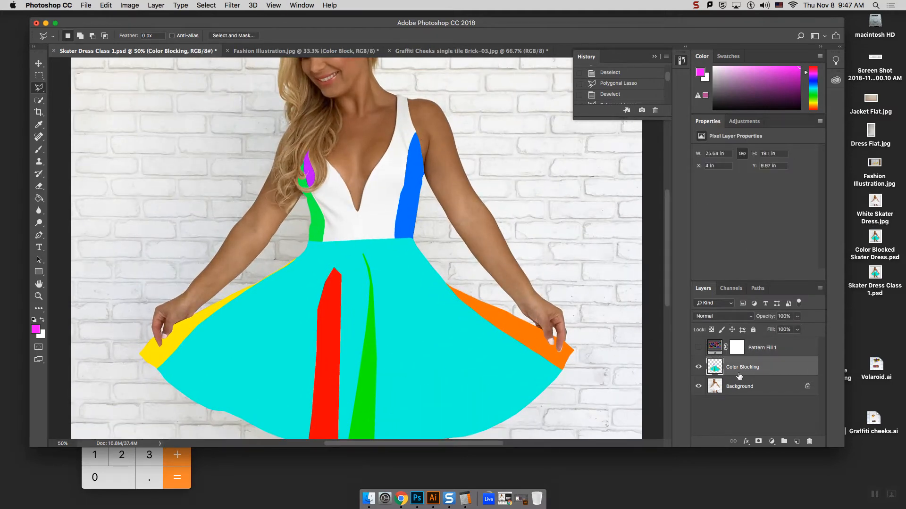
Examine the dress panels up close and in full, comparing them with the Color Blocking layer shown and hidden.
click(698, 367)
click(698, 367)
key(super+plus)
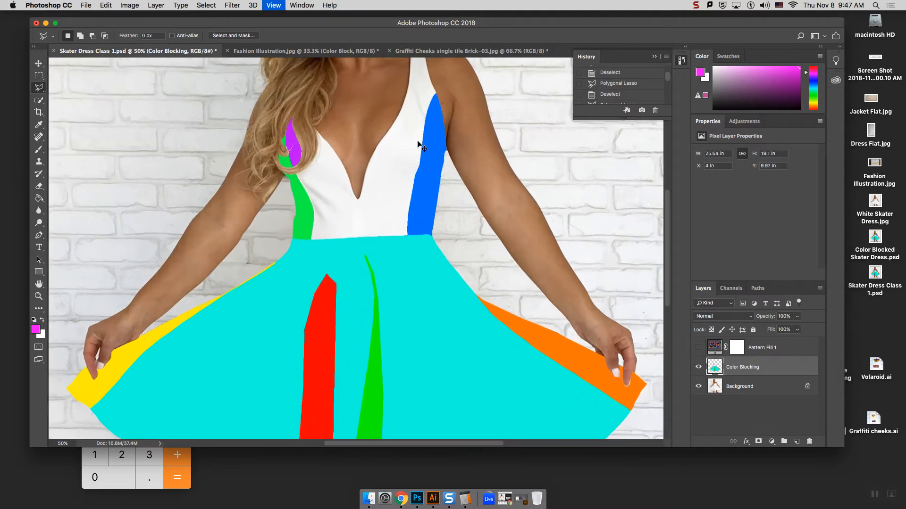
drag(668, 233, 666, 201)
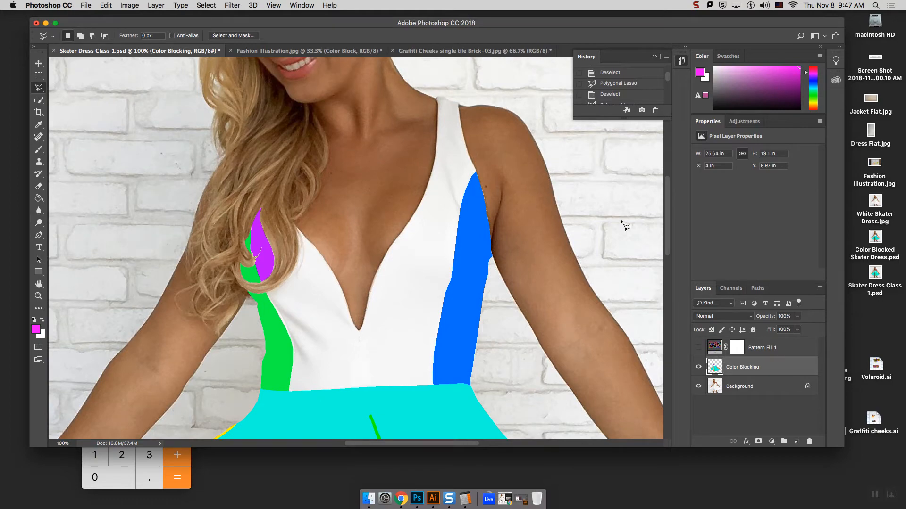
key(super+0)
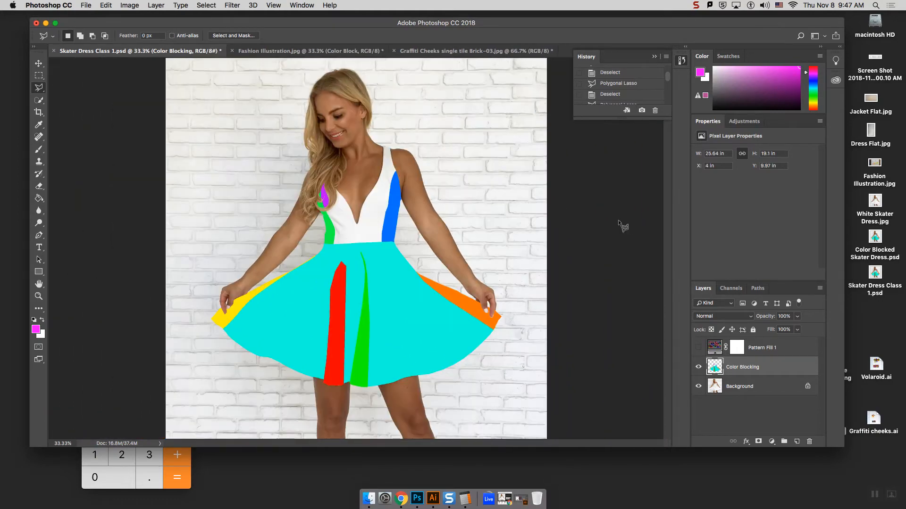
click(698, 367)
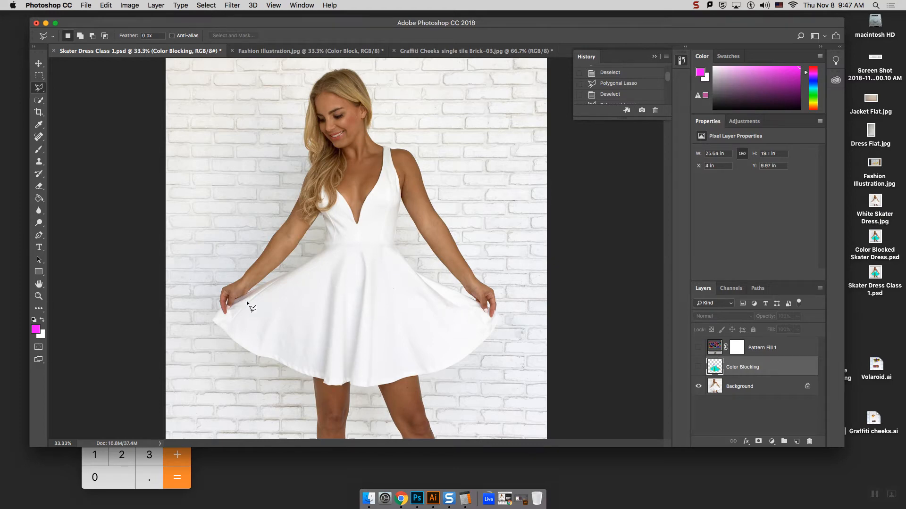
click(698, 363)
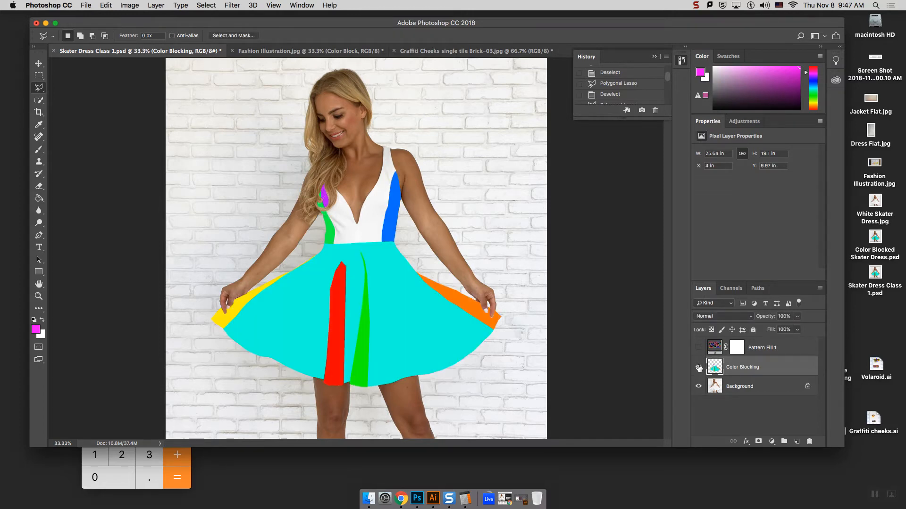
click(698, 368)
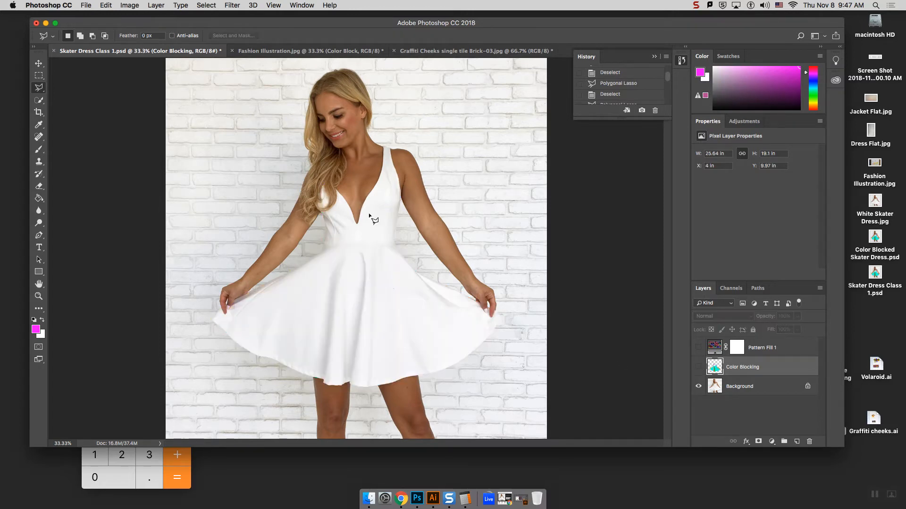
click(698, 367)
Start a Polygonal Lasso outline at the blue side panel's upper tip and trace the white strap's outer edge up toward the shoulder.
key(super+plus)
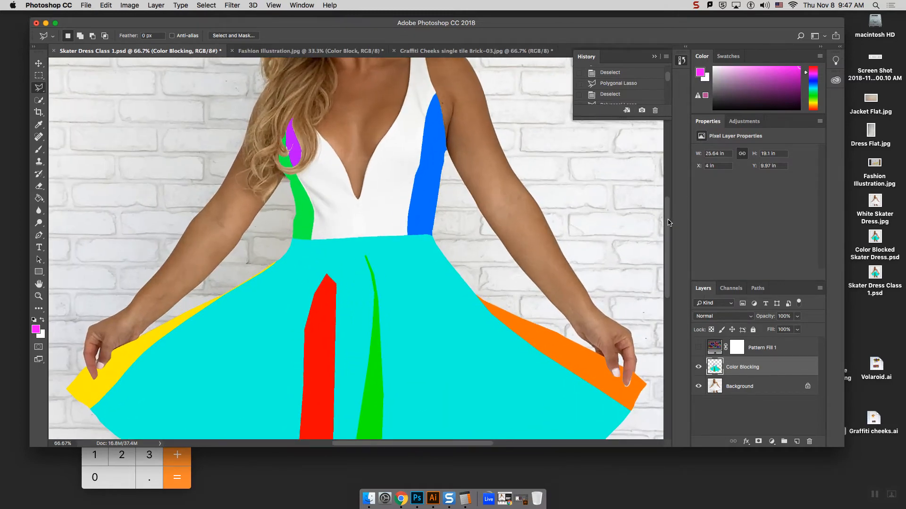
scroll(668, 222, up, 5)
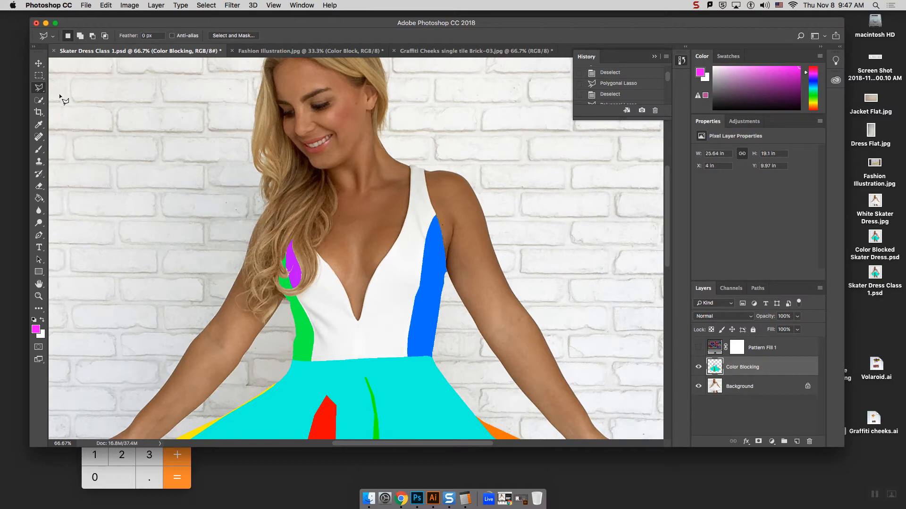
click(42, 90)
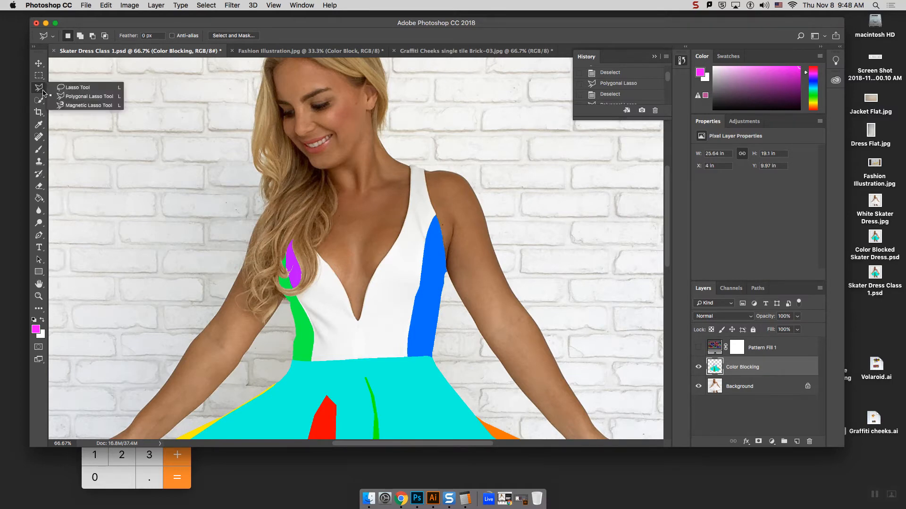
click(73, 96)
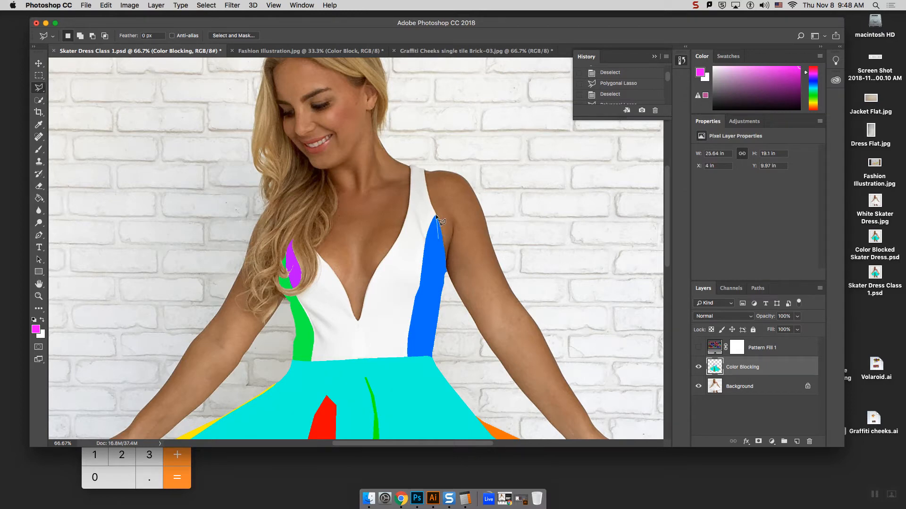
scroll(435, 215, up, 5)
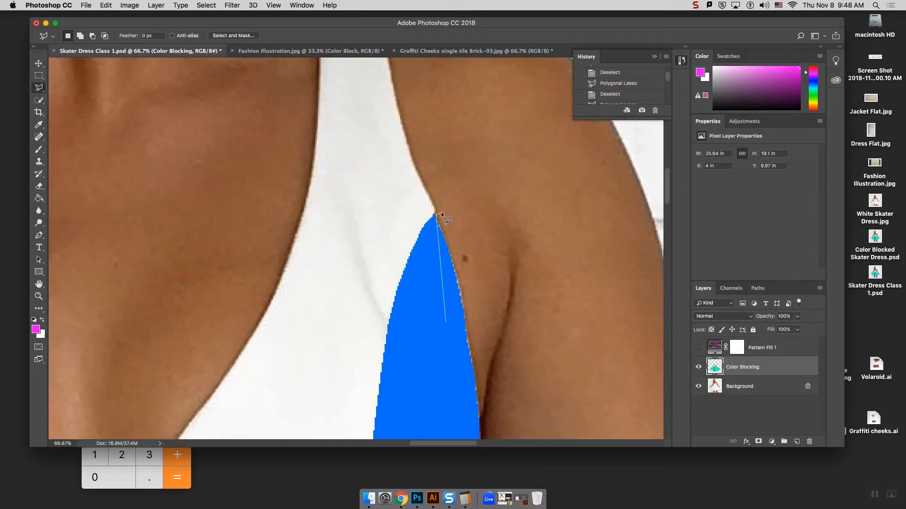
click(435, 211)
scroll(399, 113, up, 3)
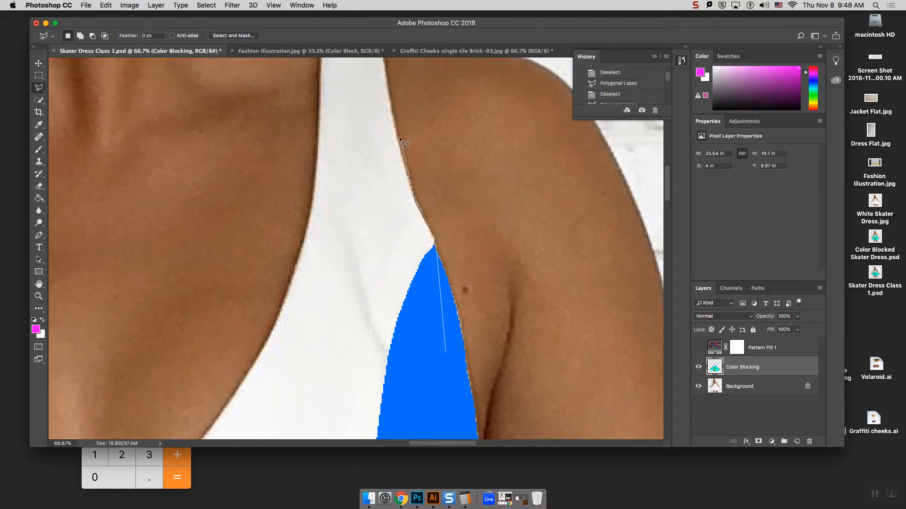
scroll(399, 142, up, 6)
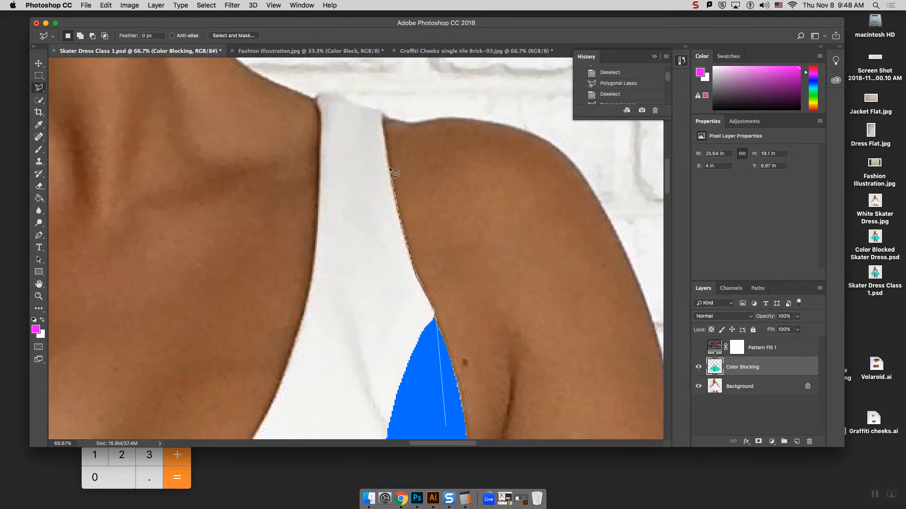
Continue the Polygonal Lasso outline across the top of the white strap and down its inner edge along the neckline.
click(383, 114)
click(372, 107)
click(326, 92)
click(310, 98)
click(321, 127)
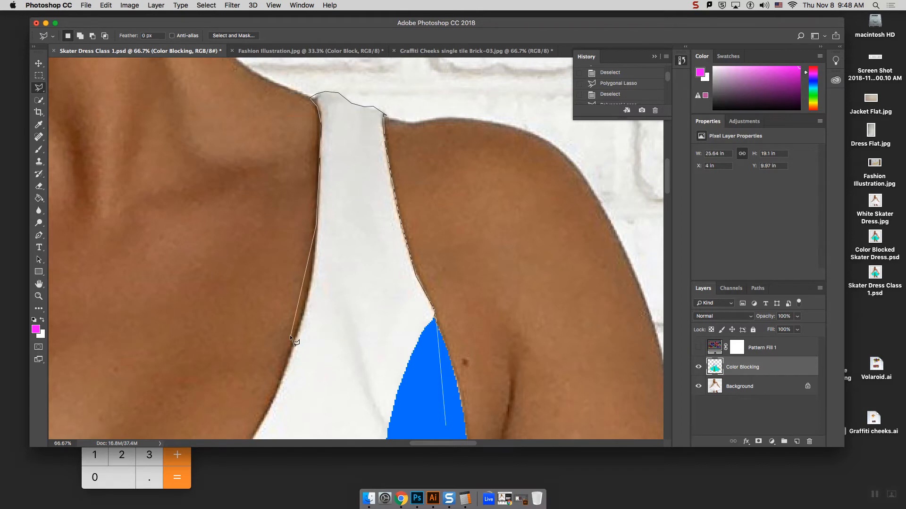
key(super+minus)
key(super+minus)
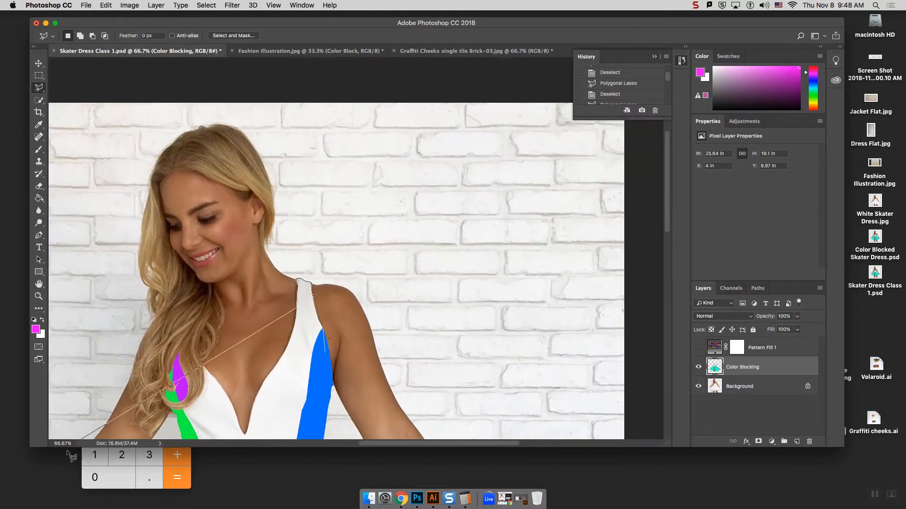
mouse_move(67, 451)
key(super+plus)
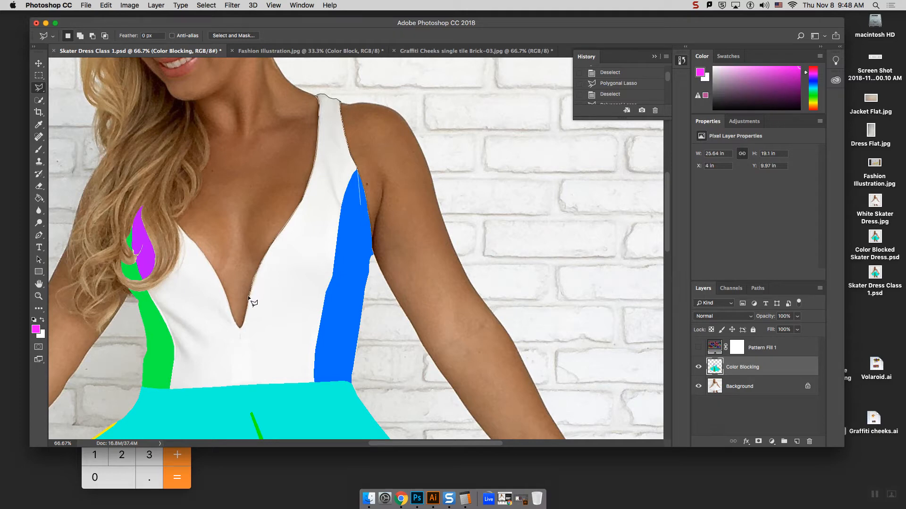
Carry the lasso outline around the V neckline, down through the green panel, across the skirt top, and close it through the blue panel.
click(240, 327)
click(175, 222)
click(144, 292)
click(163, 415)
click(327, 405)
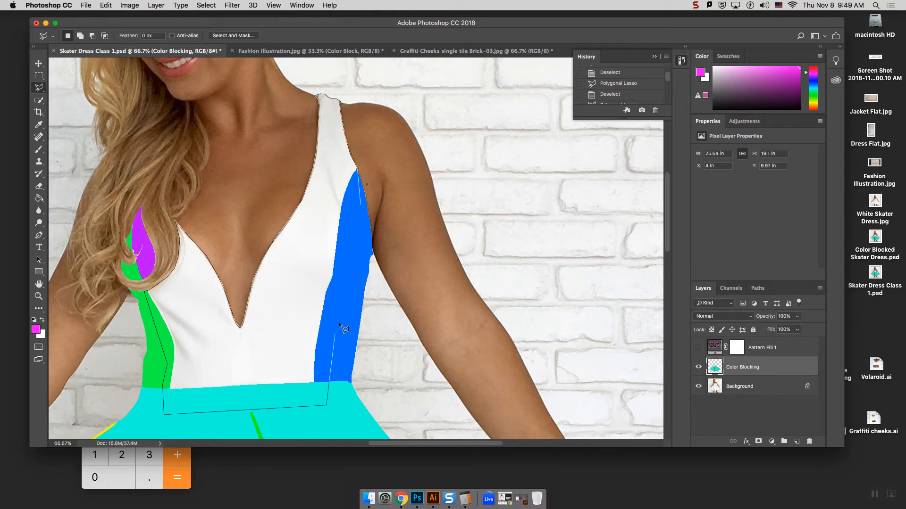
double_click(359, 208)
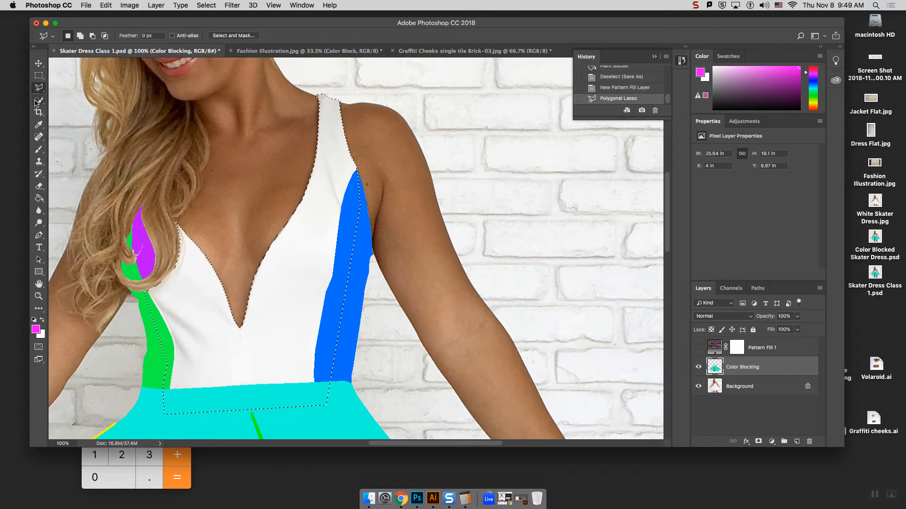
Fill the selected white bodice on the Color Blocking layer with the purple sampled from the patch beside the hair, and deselect.
click(39, 198)
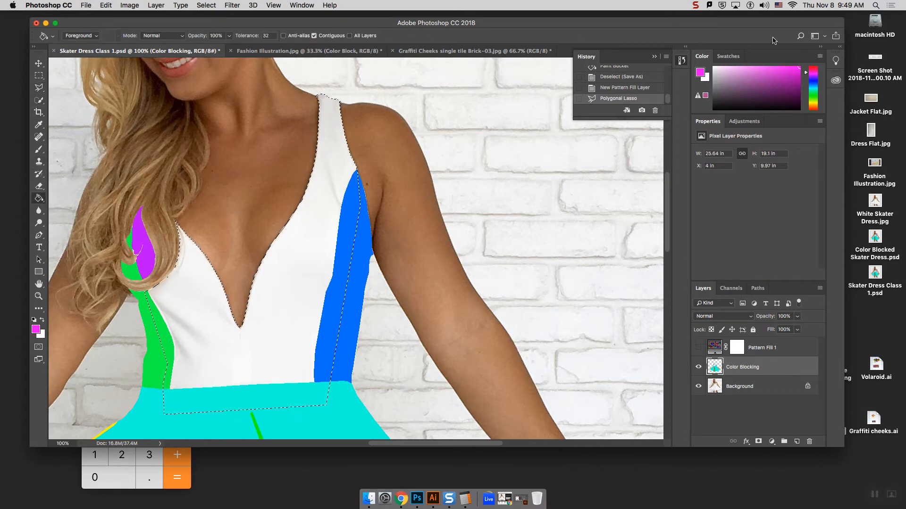
alt+click(151, 245)
click(191, 281)
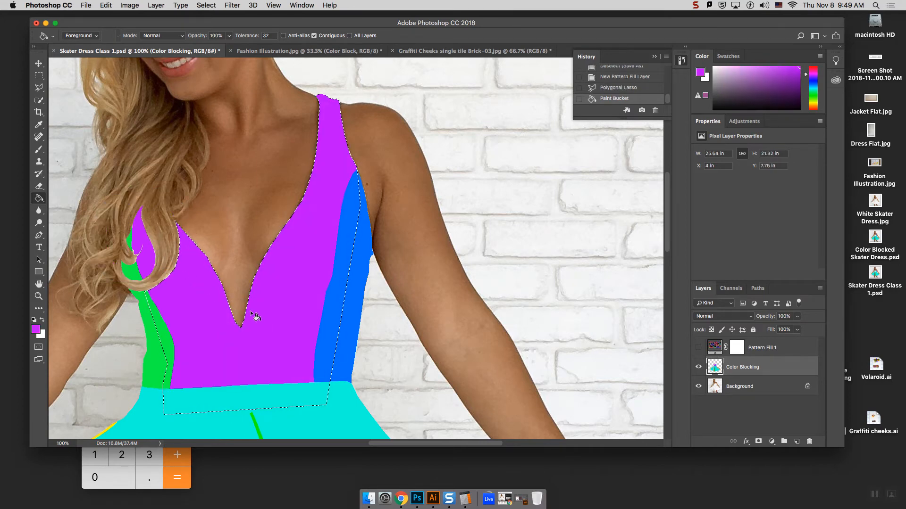
key(super+d)
key(super+minus)
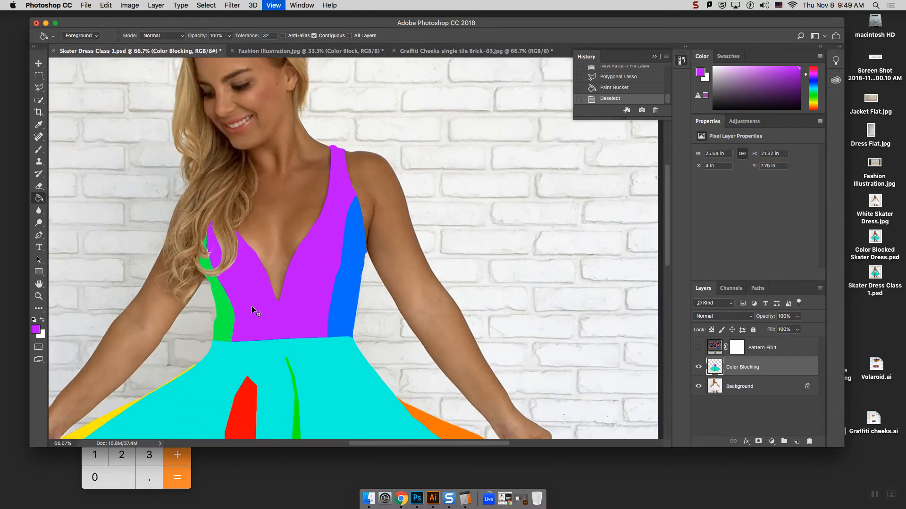
key(super+minus)
key(super+minus)
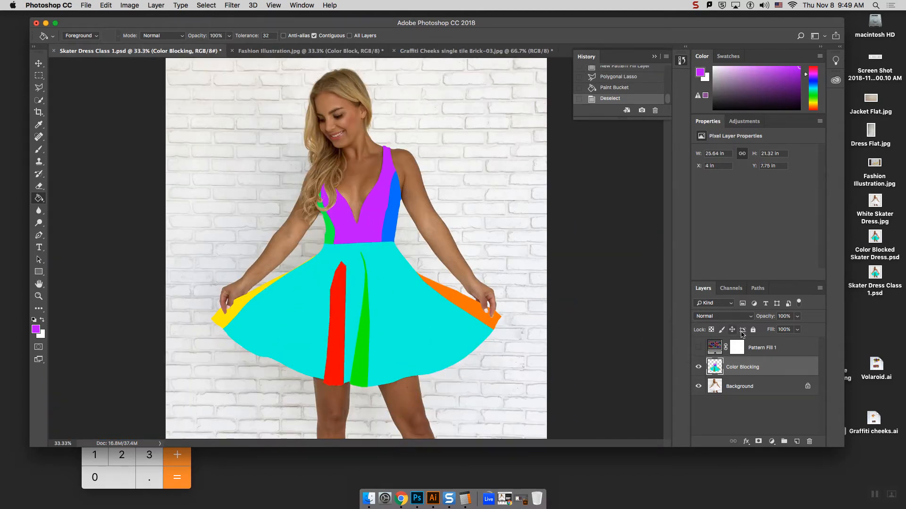
Show and activate the Pattern Fill 1 layer, and marquee a rectangle about 15.7 by 14.8 in over the torso area.
click(763, 346)
click(699, 348)
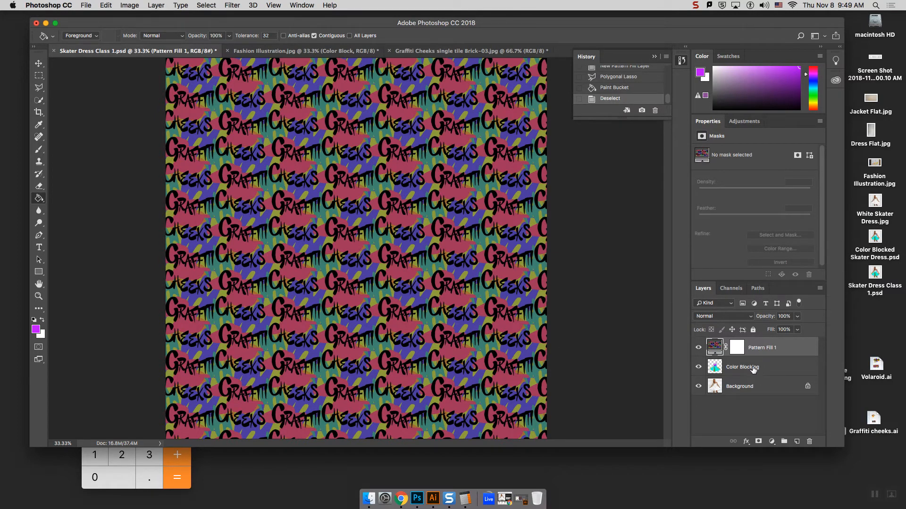
click(699, 348)
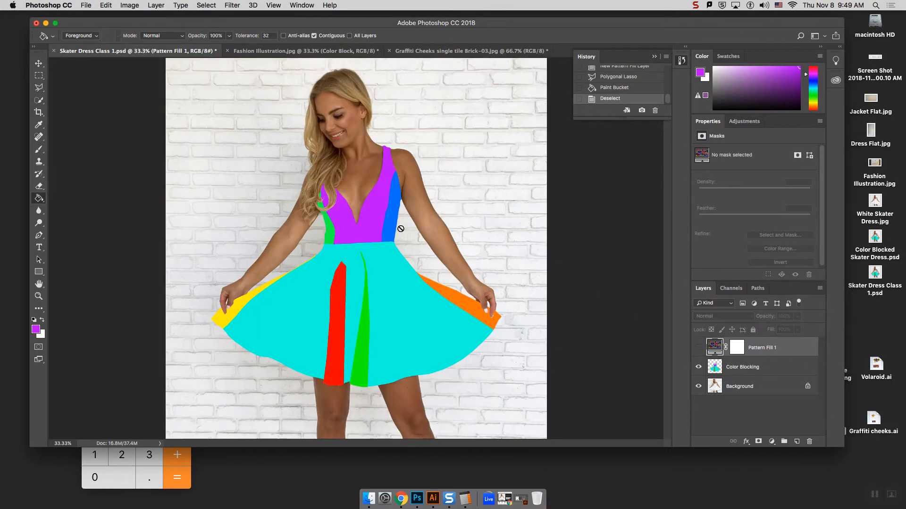
click(699, 348)
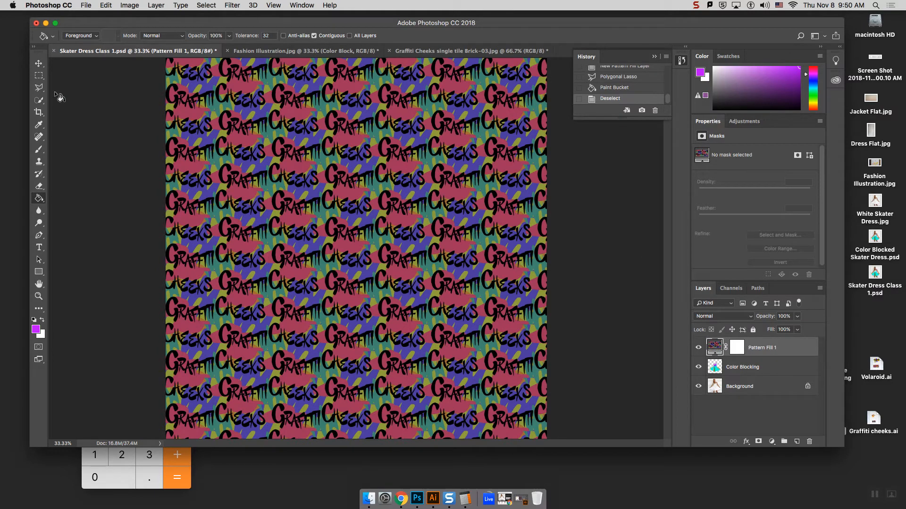
click(39, 76)
drag(241, 142, 419, 309)
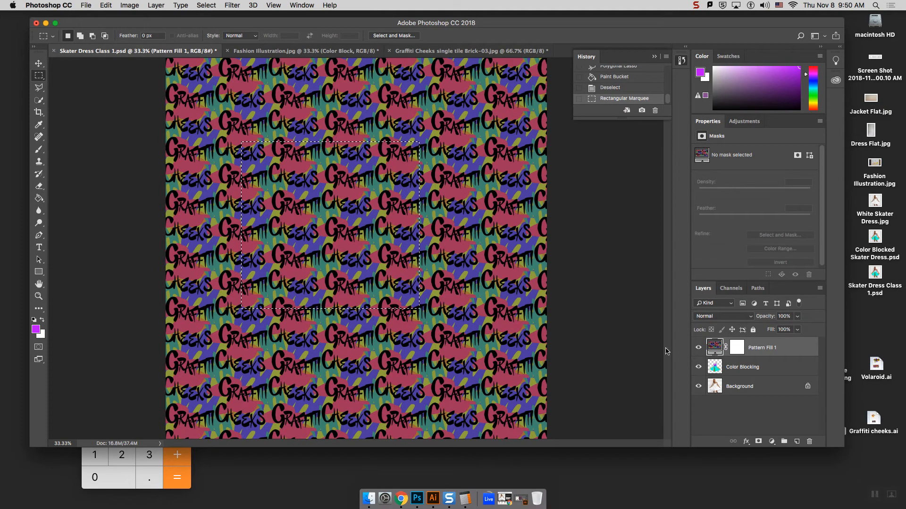
Try to paste pattern artwork with the Color Blocking layer active and Pattern Fill 1 hidden.
click(712, 370)
click(698, 348)
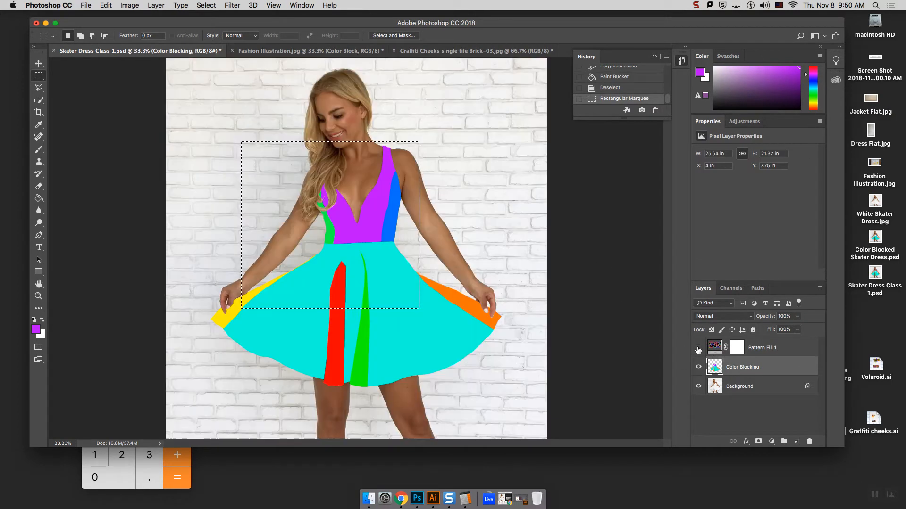
key(super+v)
key(super+z)
Make the Pattern Fill 1 layer active and visible again, and rasterize it.
click(756, 352)
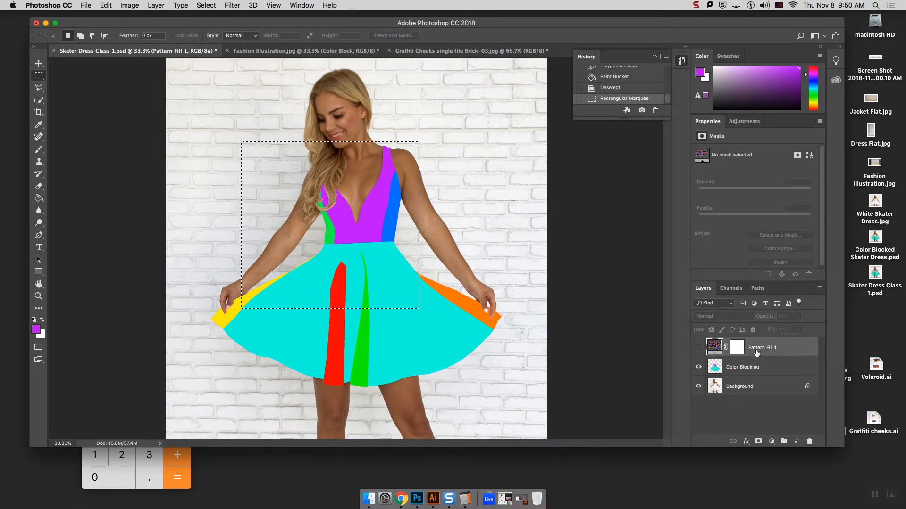
click(698, 349)
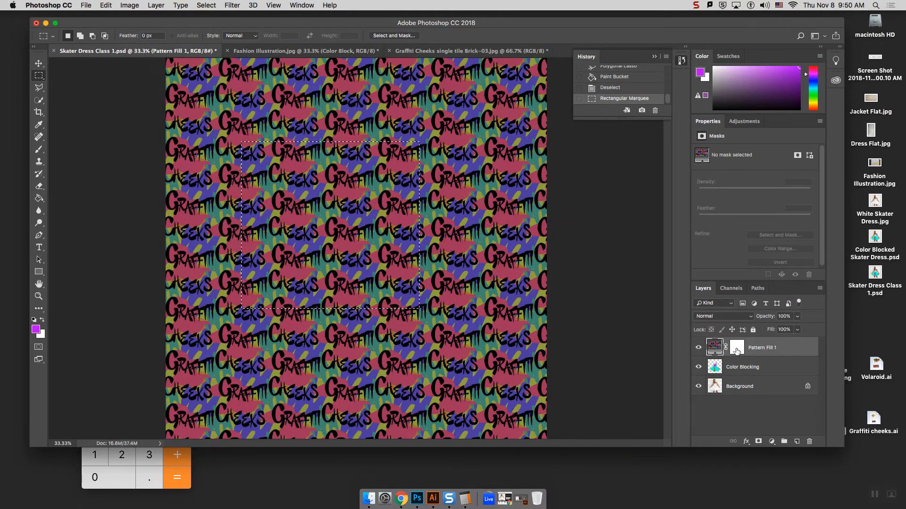
right_click(755, 351)
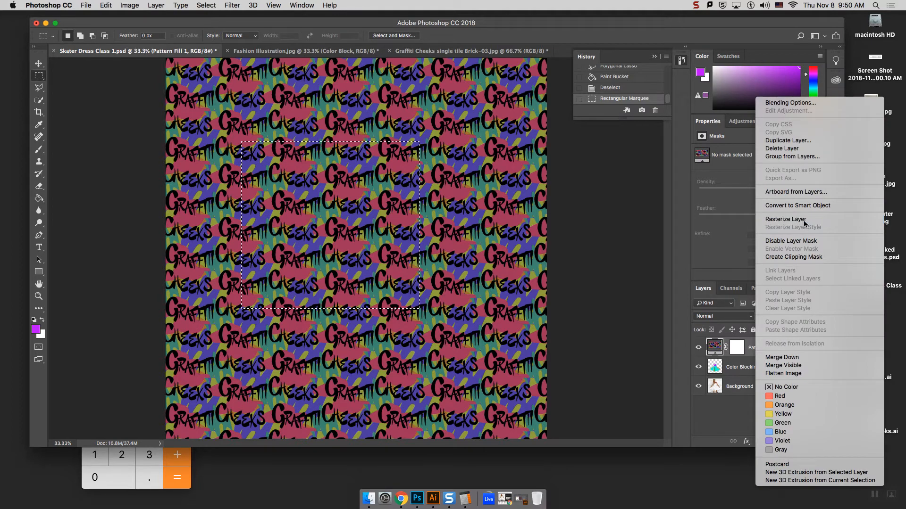
click(785, 220)
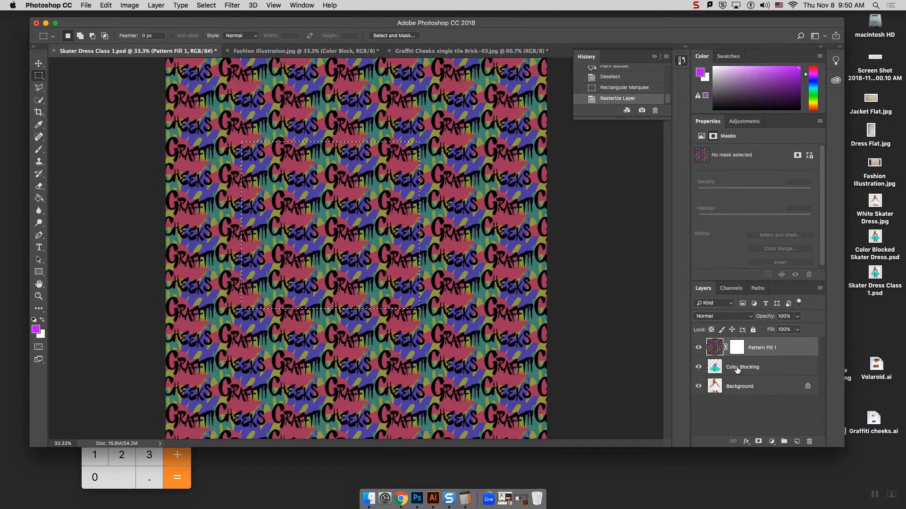
Add a new layer above Color Blocking, hide Pattern Fill 1, and paste the marqueed pattern area onto the new layer.
click(738, 370)
click(796, 441)
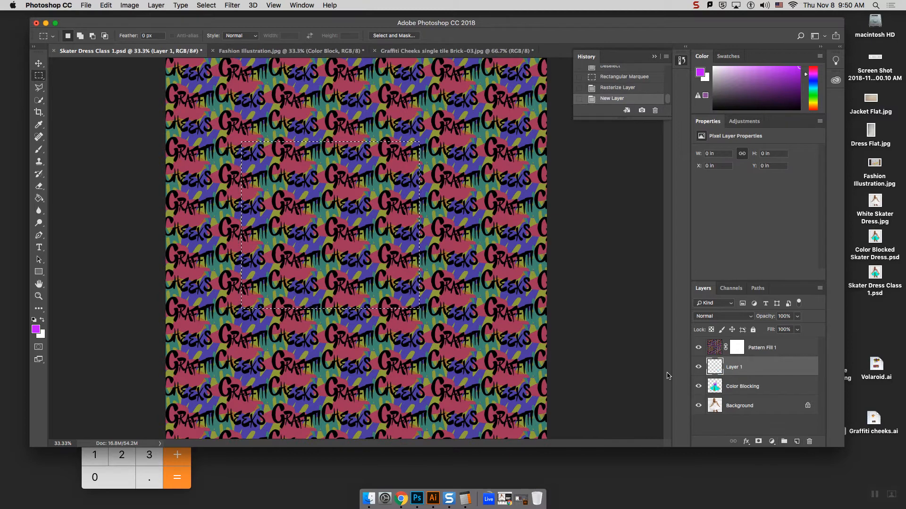
click(698, 347)
key(super+v)
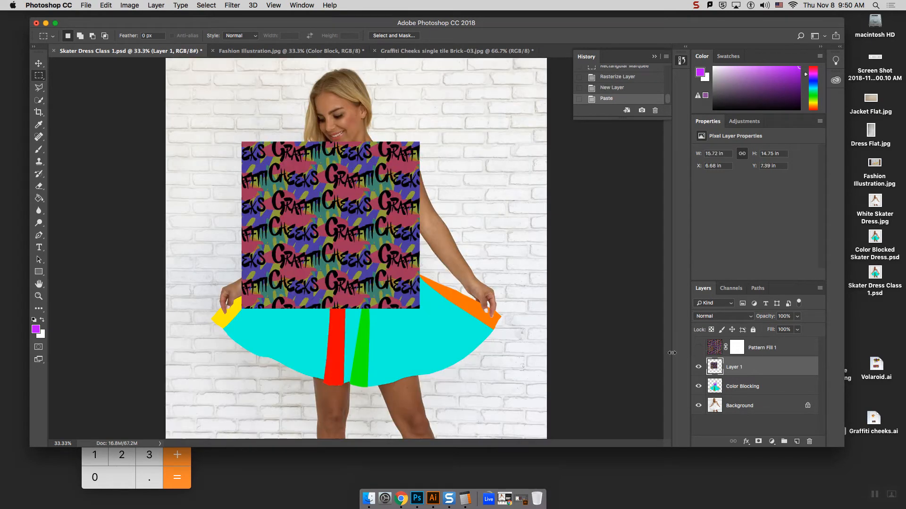
Place the pasted pattern layer beneath Color Blocking and shift it slightly up and right, to about X 8.2 in, Y 6.1 in.
click(38, 63)
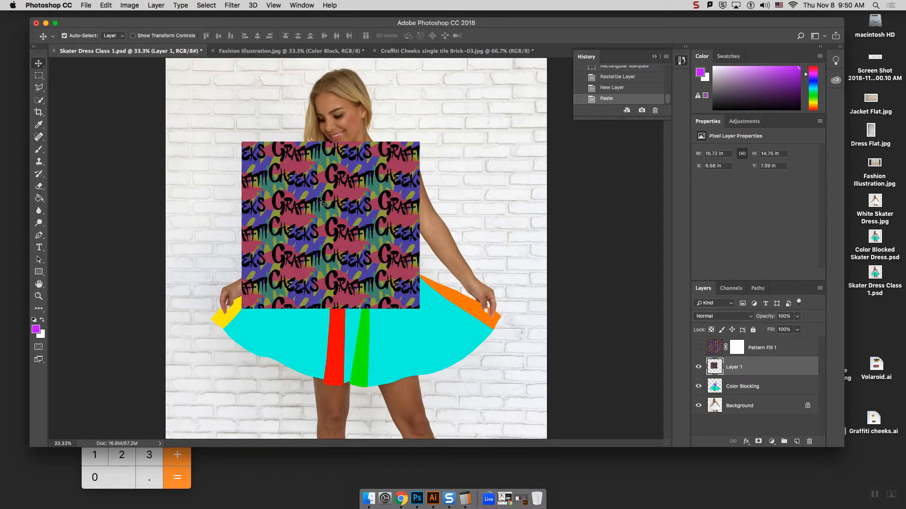
drag(763, 368, 766, 394)
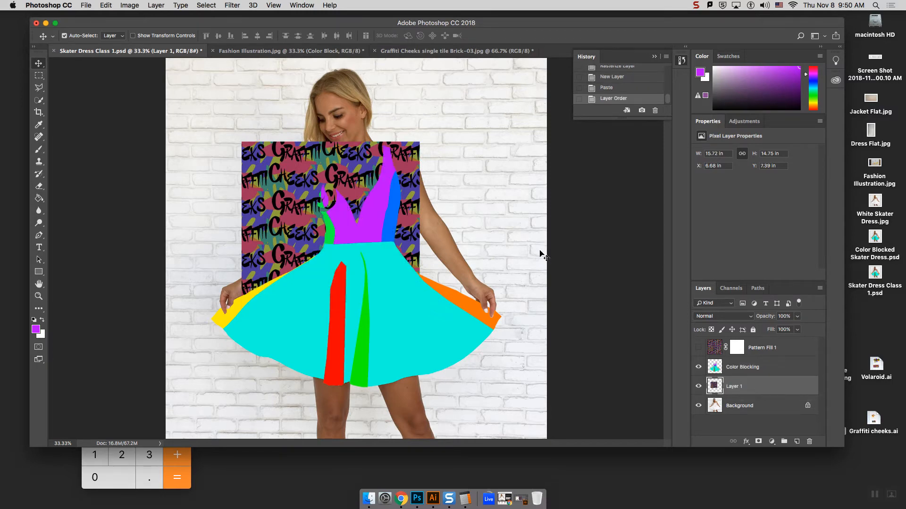
drag(324, 167, 340, 153)
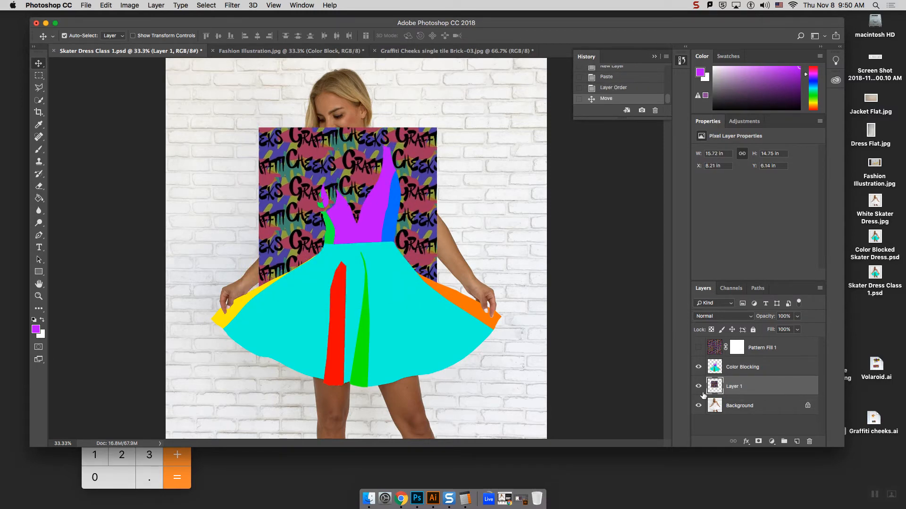
Check the layer stacking by briefly hiding and reshowing the Color Blocking and Background layers.
drag(735, 388, 738, 380)
click(739, 367)
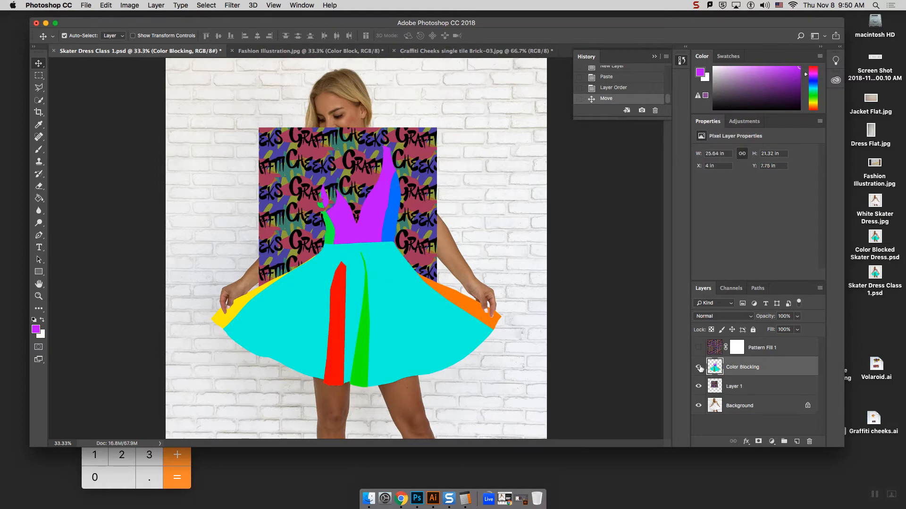
click(699, 367)
click(699, 367)
click(699, 406)
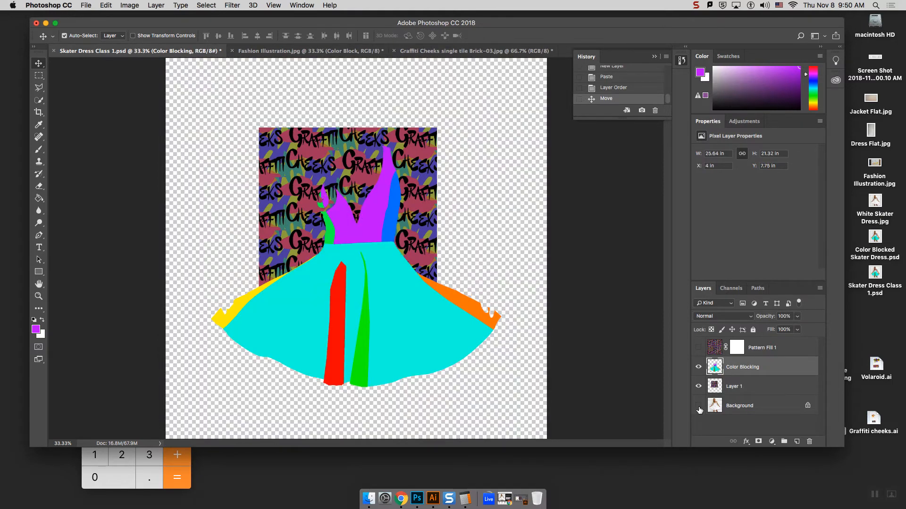
click(699, 408)
Reposition the pasted pattern square behind the bodice, at about X 9.4 in, Y 3.7 in.
drag(415, 176, 546, 156)
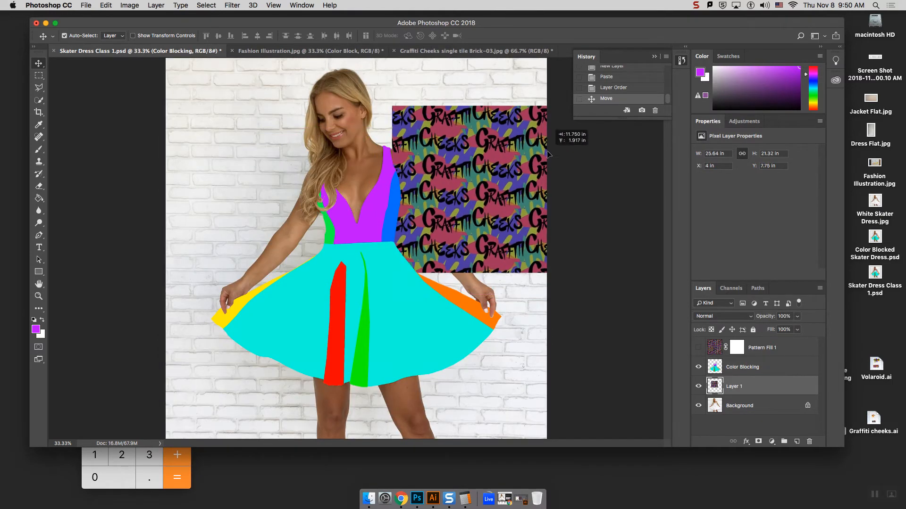
drag(504, 182, 443, 176)
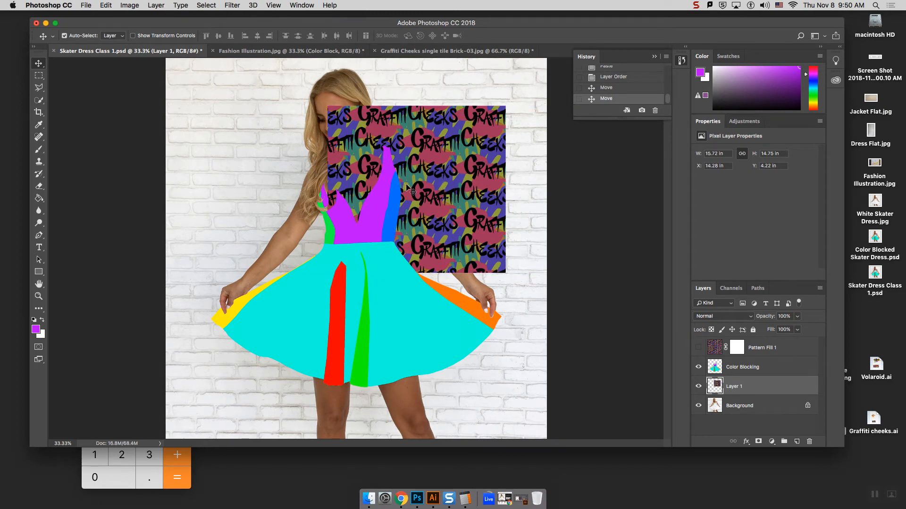
mouse_move(420, 220)
mouse_down()
mouse_move(377, 225)
mouse_move(356, 204)
mouse_move(415, 216)
mouse_move(412, 204)
mouse_up()
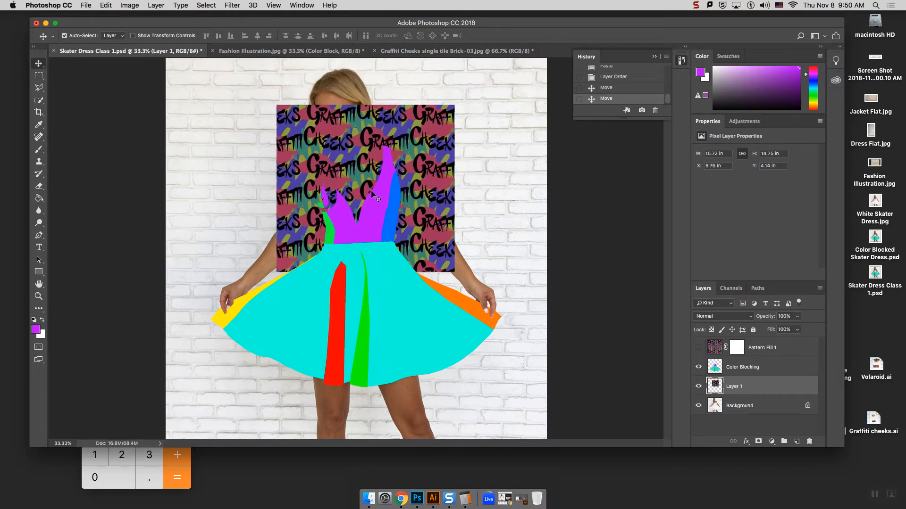
drag(417, 232, 413, 226)
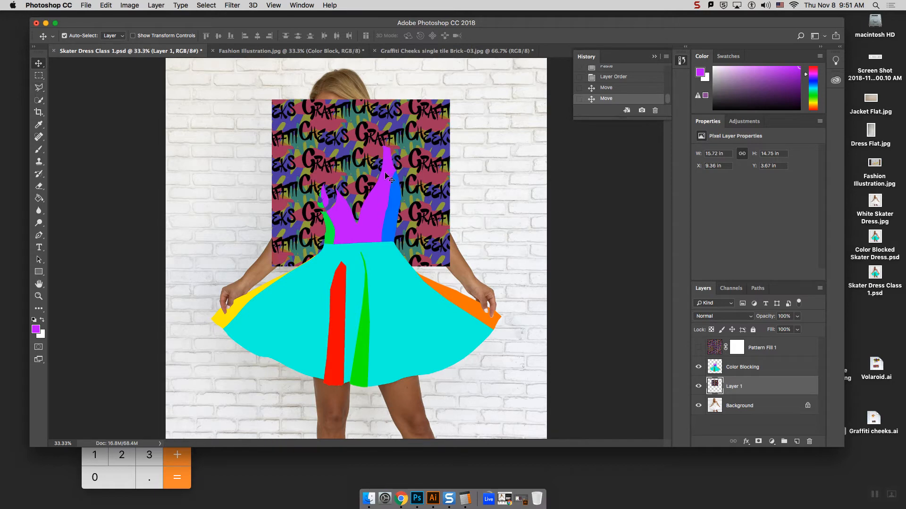
Warp the pattern square so its bottom edge bows downward and its right edge curves inward, following the body's shape.
click(119, 4)
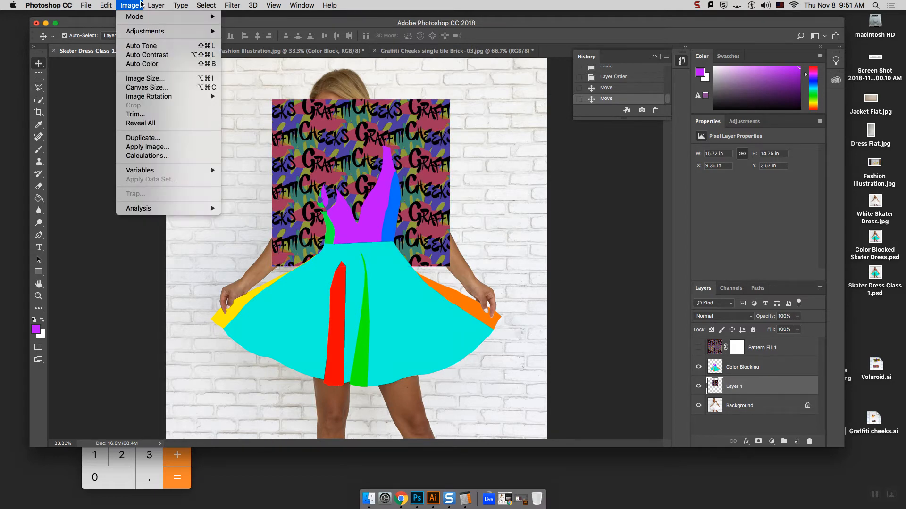
mouse_move(112, 3)
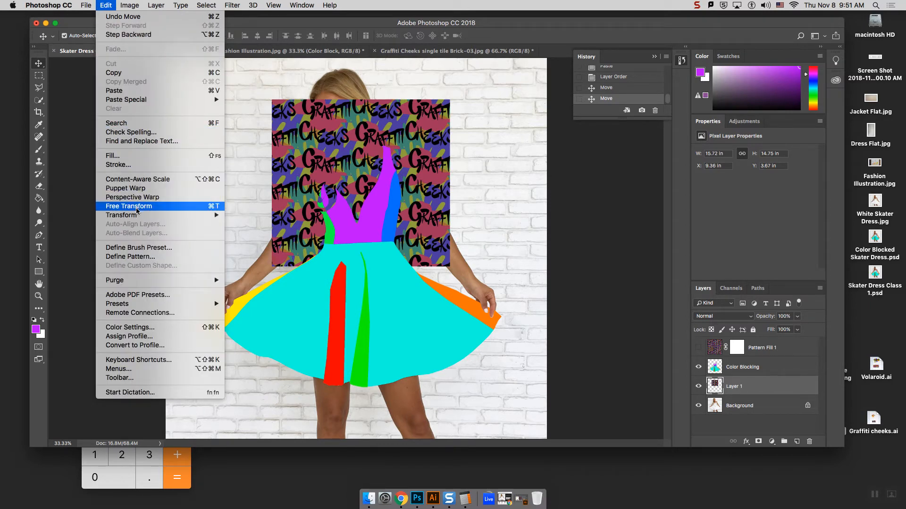
mouse_move(141, 217)
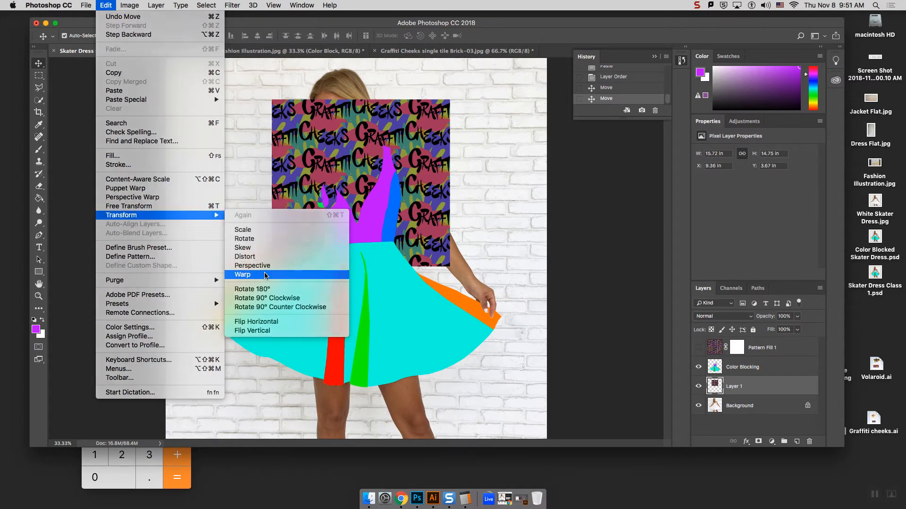
click(265, 275)
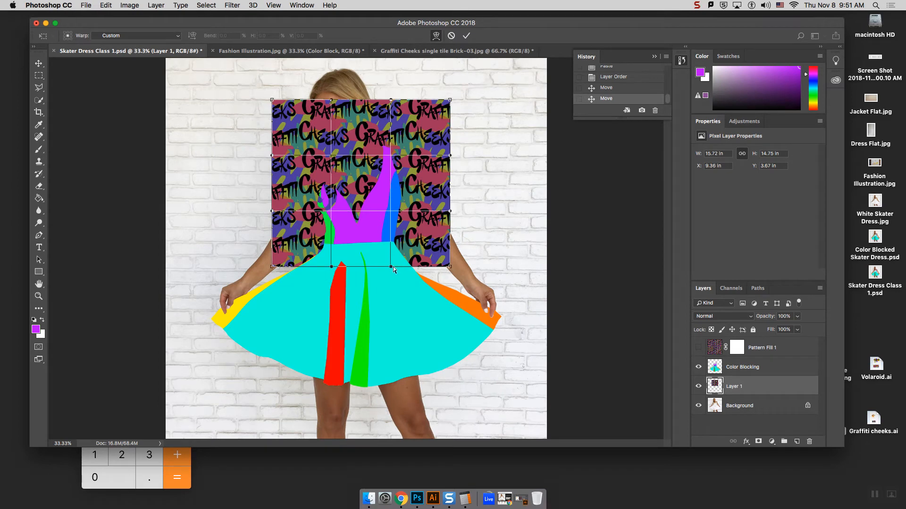
drag(391, 267, 389, 285)
drag(331, 267, 329, 301)
drag(378, 237, 366, 187)
drag(450, 155, 398, 144)
drag(365, 162, 369, 204)
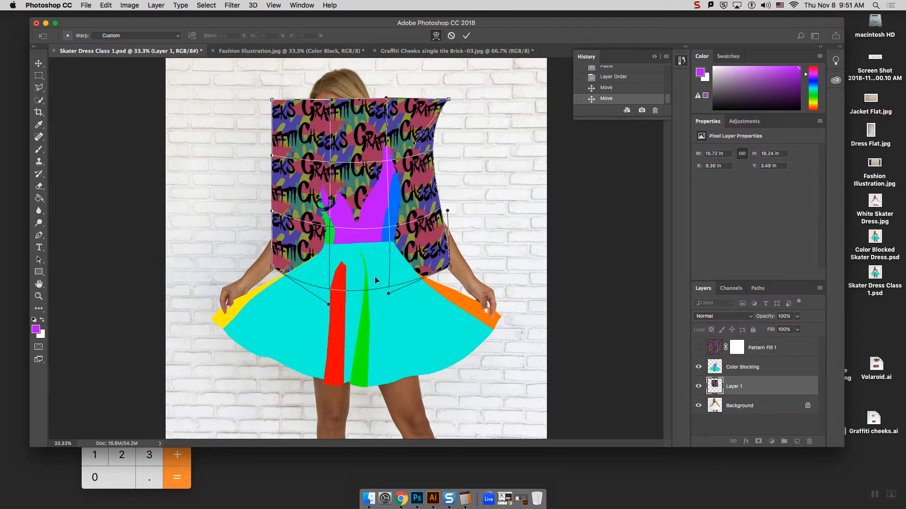
key(Return)
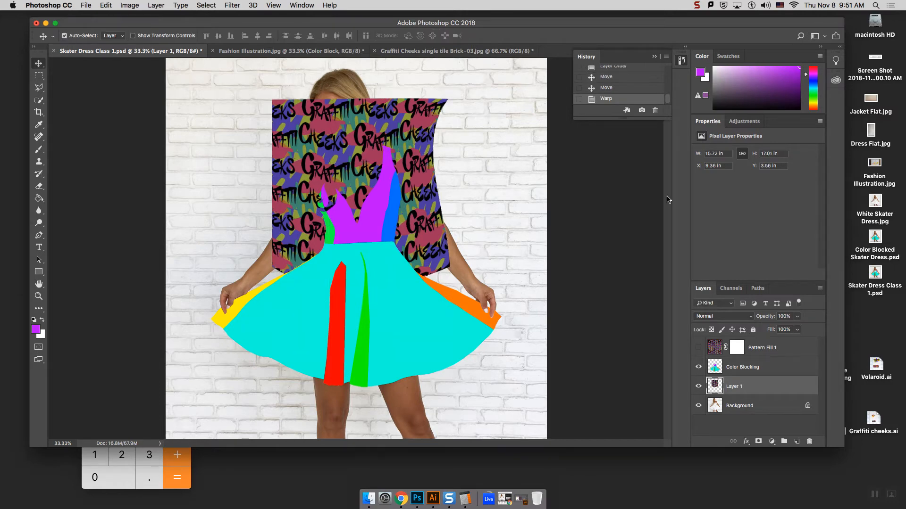
Select all the purple bodice areas on the Color Blocking layer using the Magic Wand at tolerance 32 with Contiguous turned off.
click(746, 371)
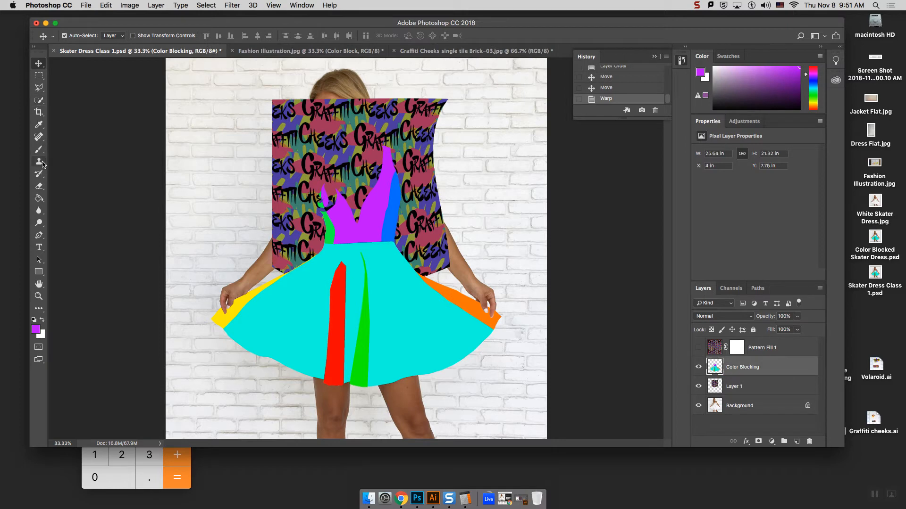
drag(38, 100, 58, 109)
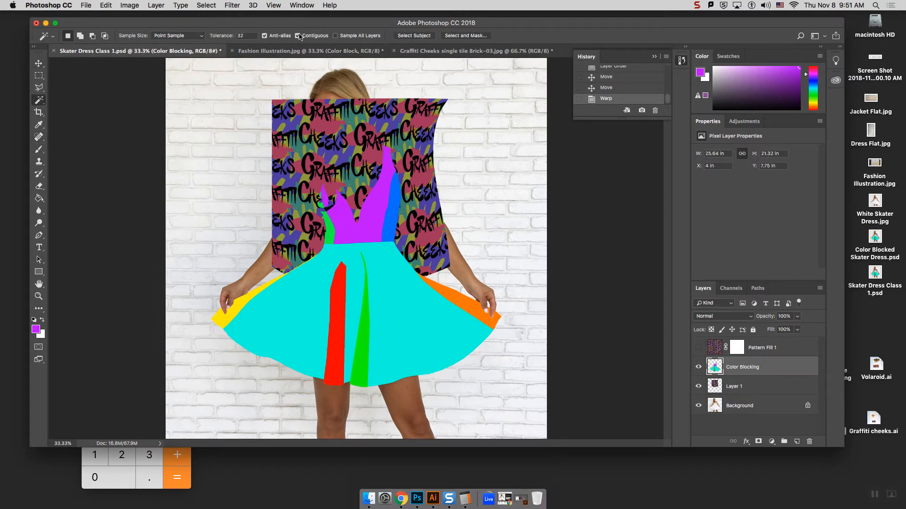
click(347, 218)
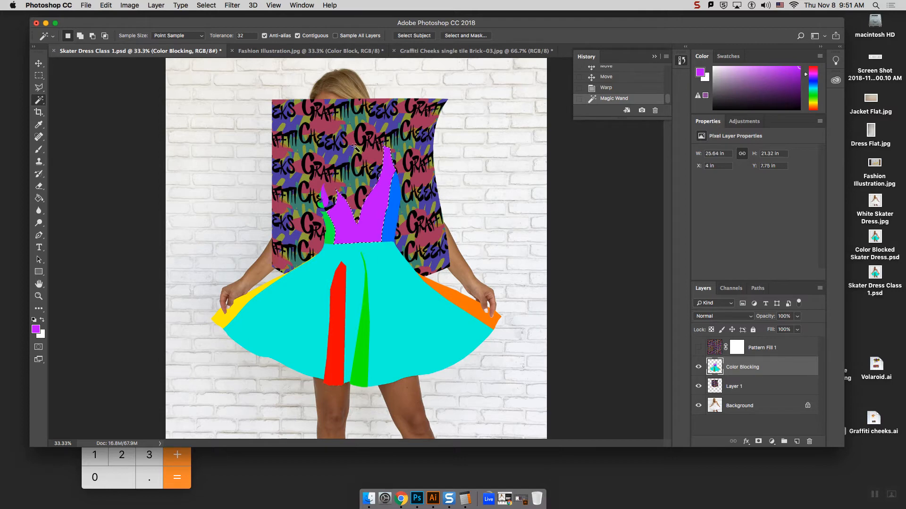
key(super+d)
click(307, 37)
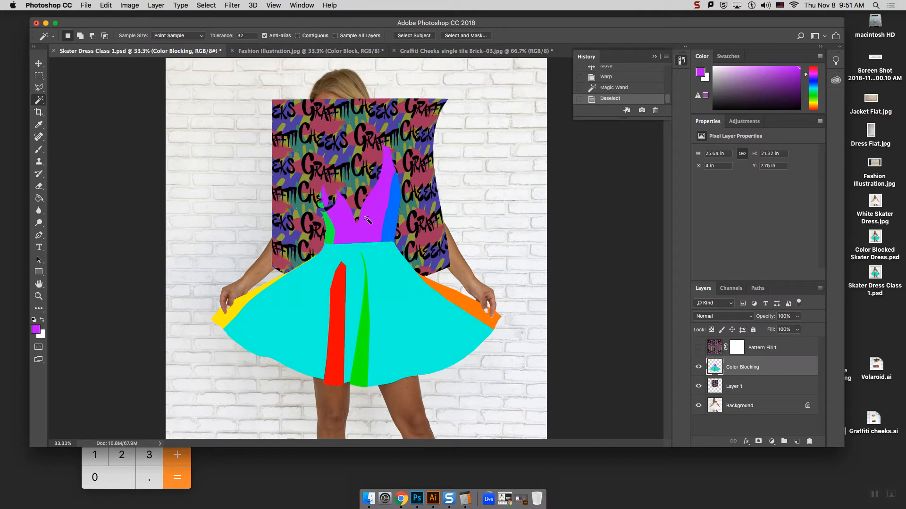
click(352, 217)
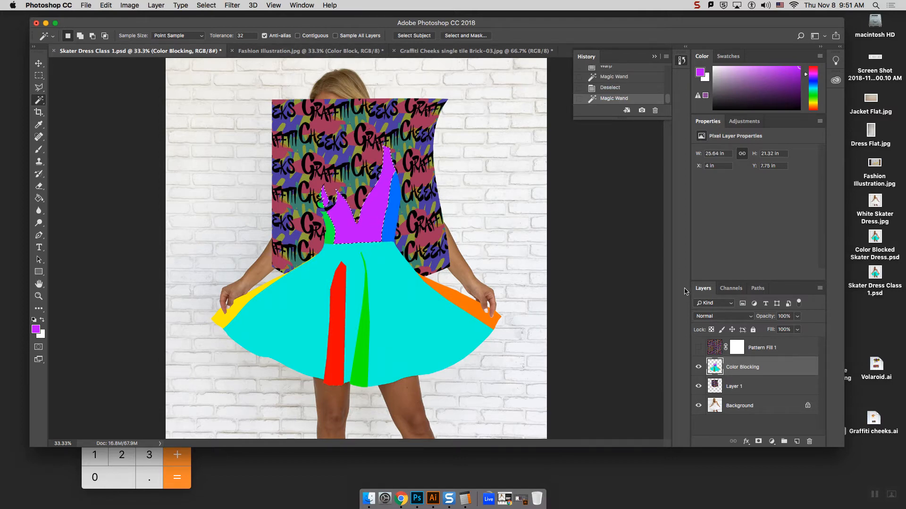
Discard the selection and reselect the purple bodice areas with Anti-alias turned off.
key(super+d)
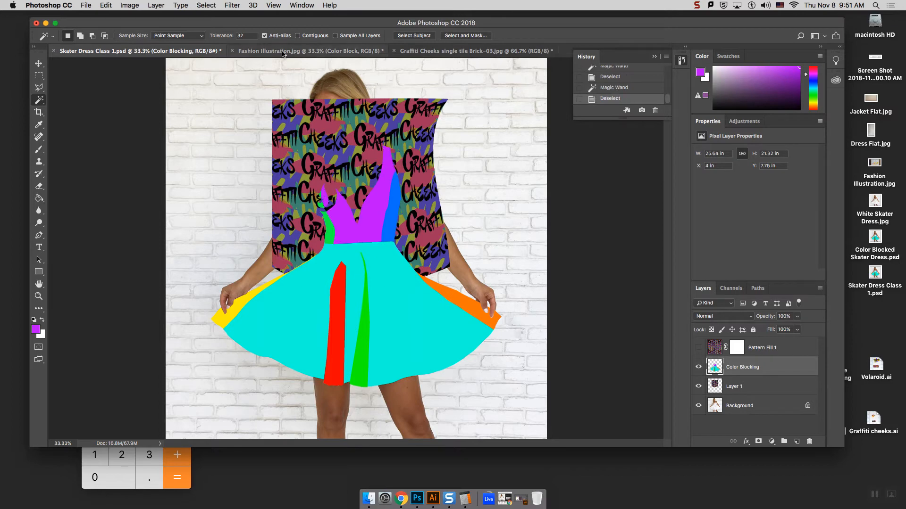
click(270, 36)
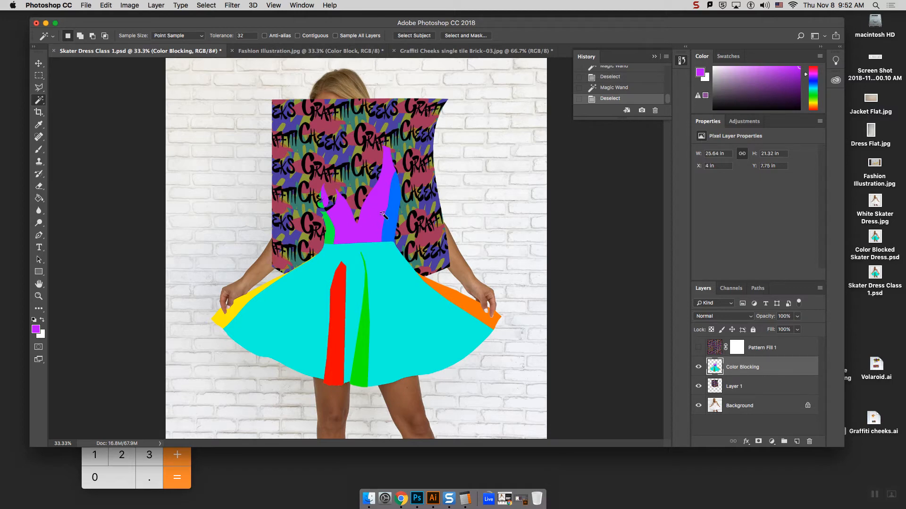
click(382, 215)
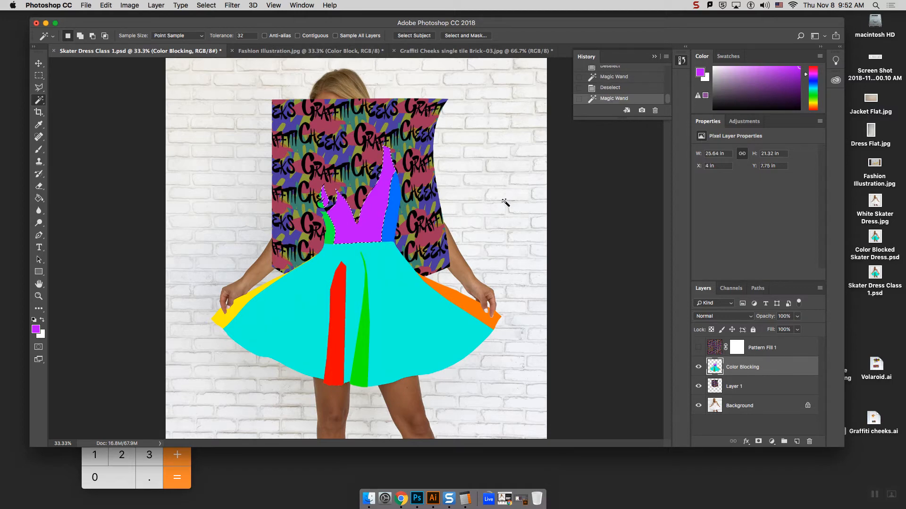
Invert the purple selection and clear the pattern outside the bodice on Layer 1.
key(super+shift+i)
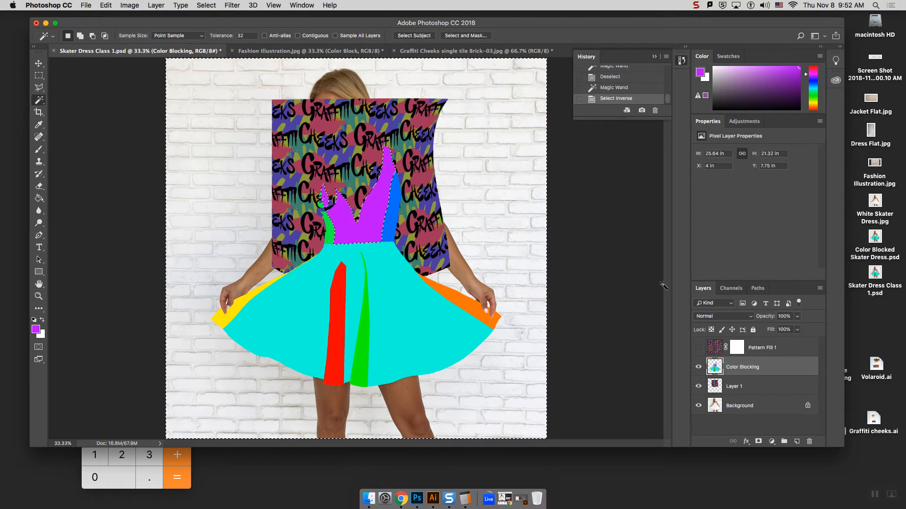
click(750, 388)
key(Delete)
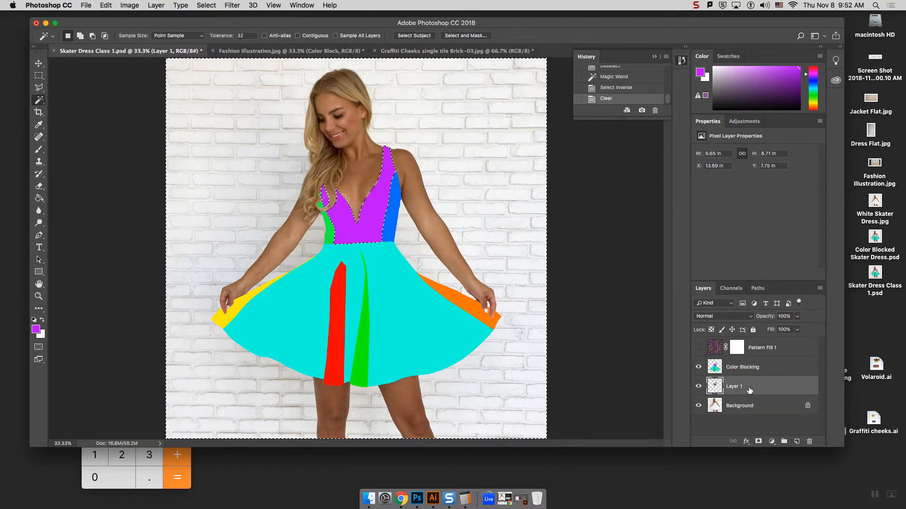
Hide the Color Blocking layer and set Layer 1's blending mode to Multiply.
click(698, 370)
click(764, 422)
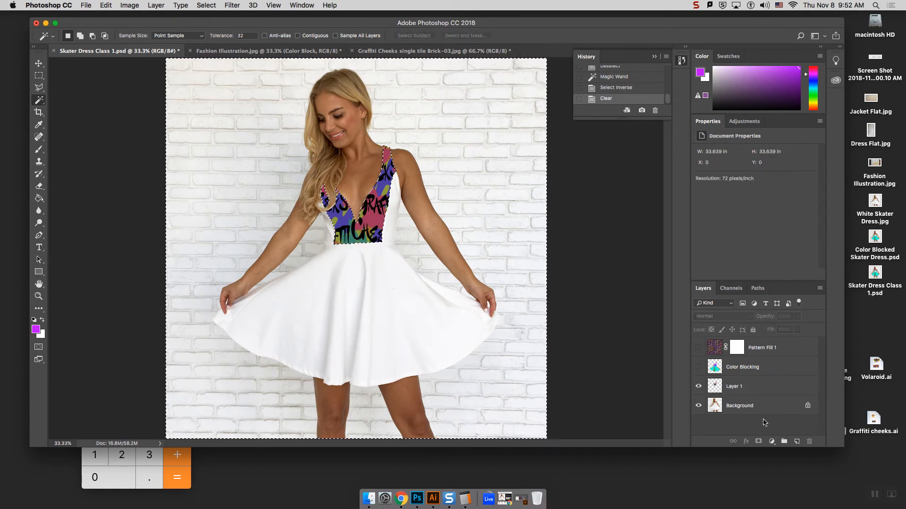
click(712, 384)
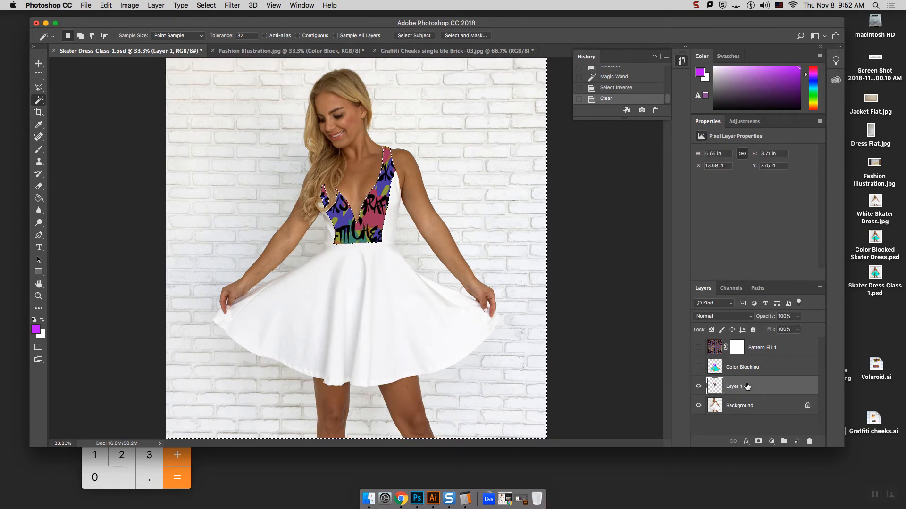
click(748, 323)
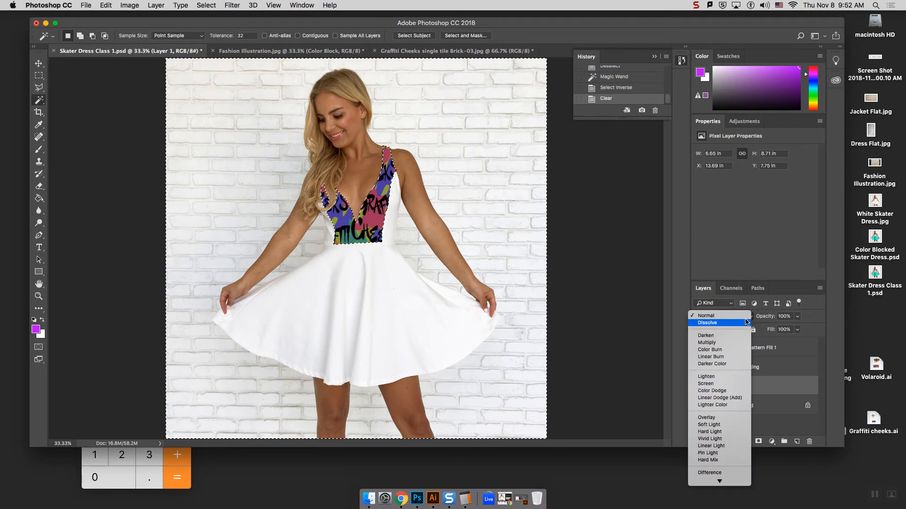
click(727, 343)
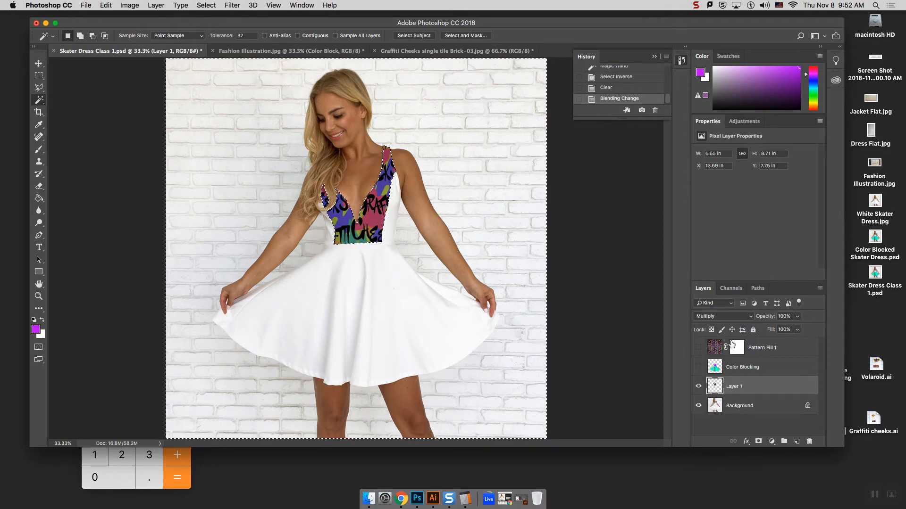
Try the Overlay, Hue, Hard Light and Soft Light blending modes on Layer 1 and return it to Multiply.
click(731, 317)
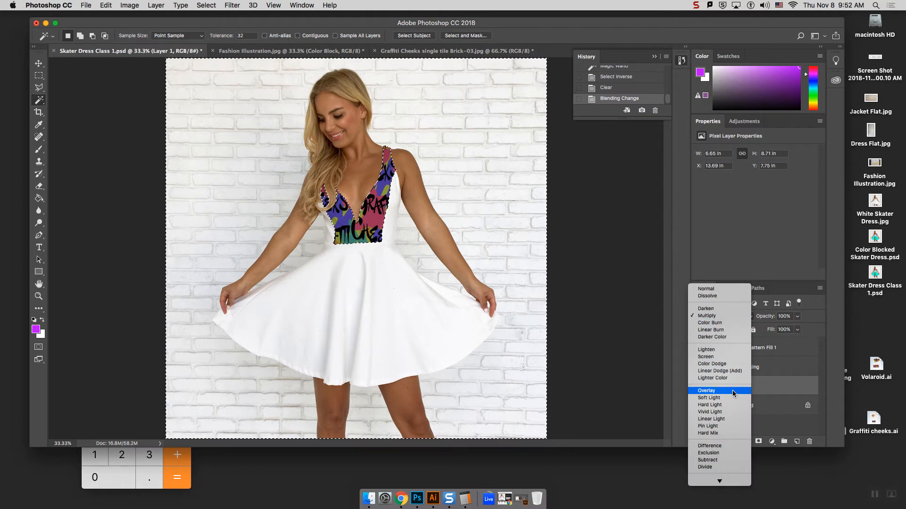
click(733, 391)
click(723, 316)
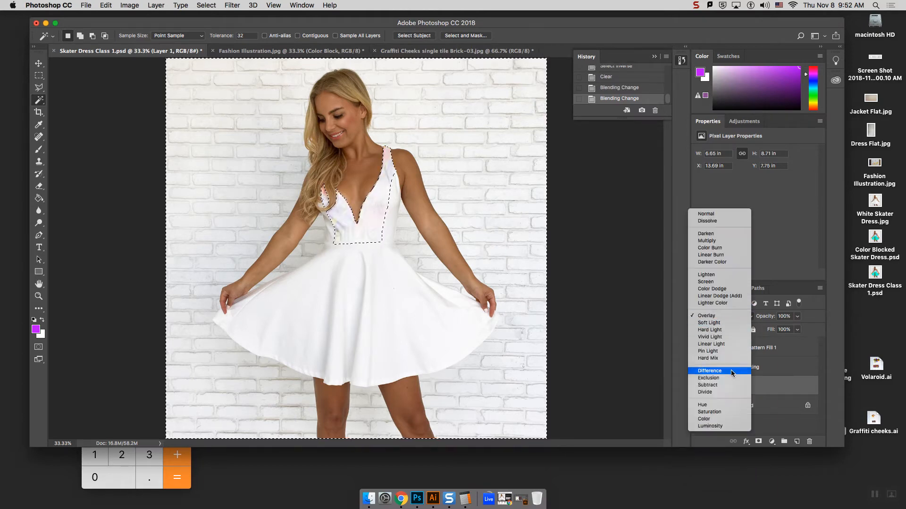
click(729, 404)
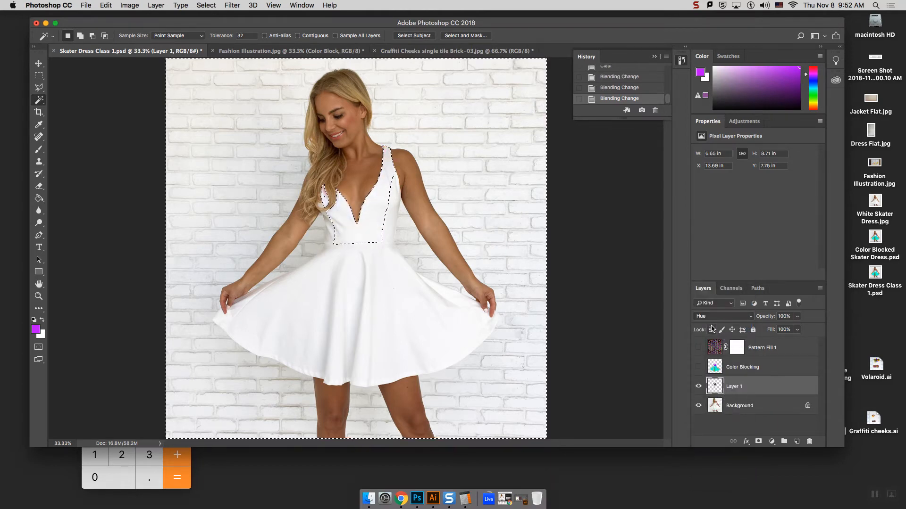
click(723, 316)
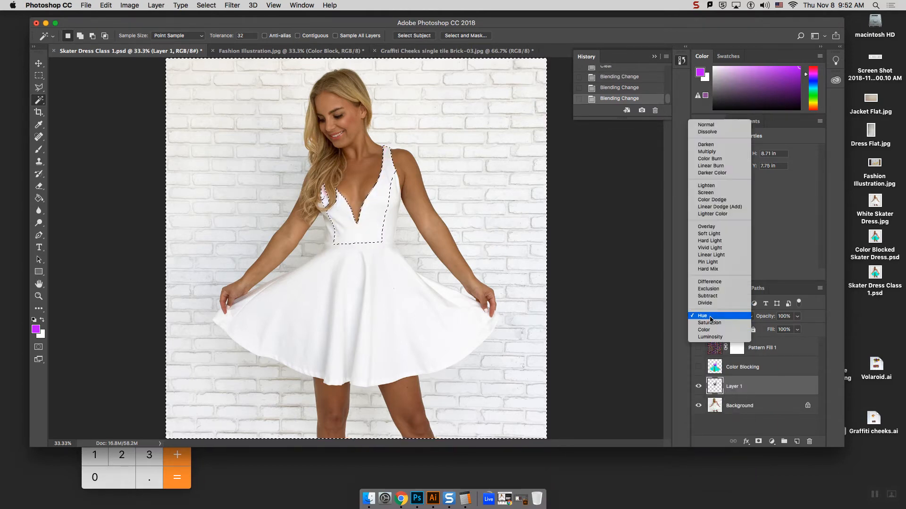
click(712, 241)
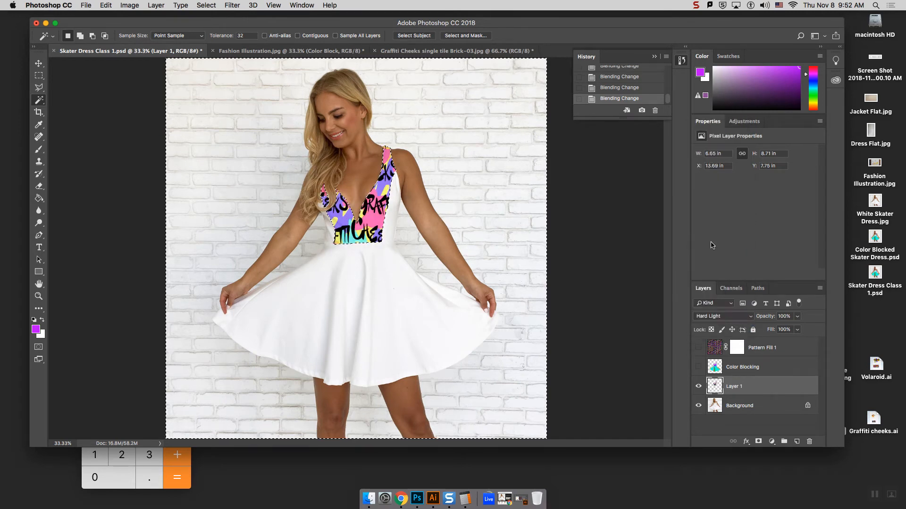
click(723, 316)
click(726, 308)
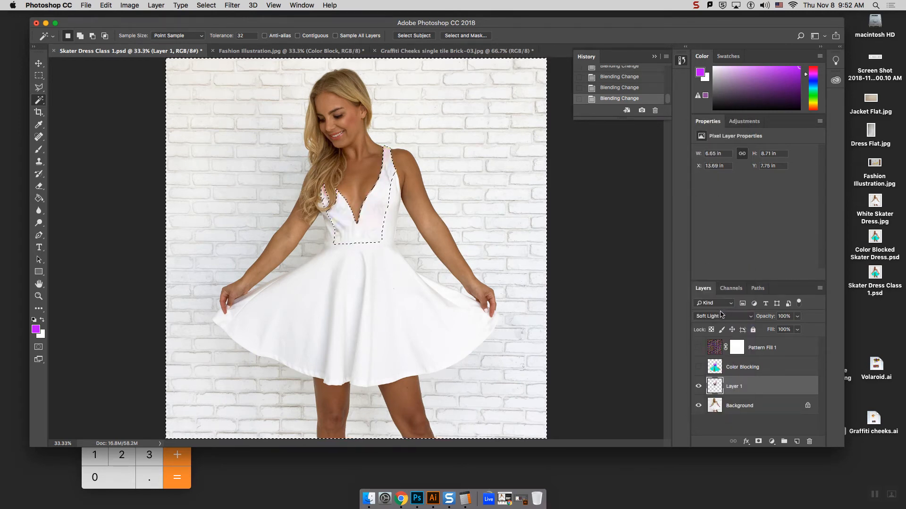
click(723, 316)
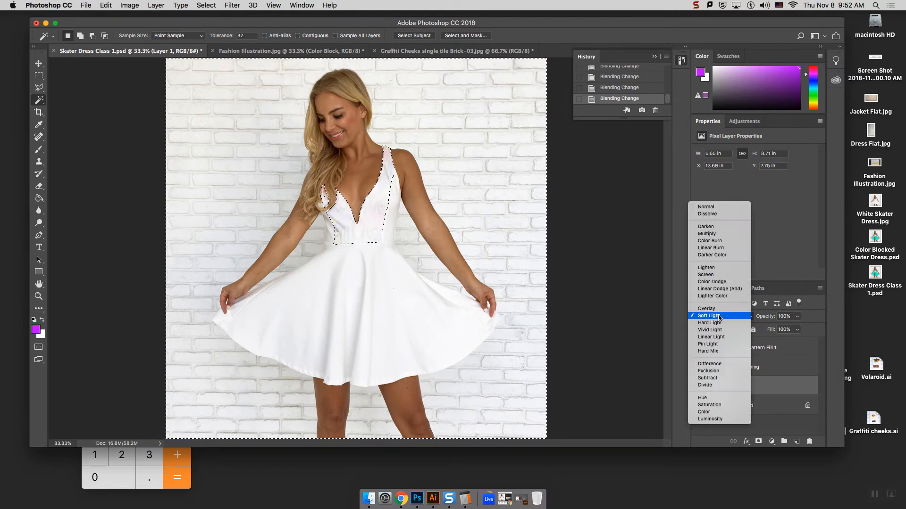
click(715, 234)
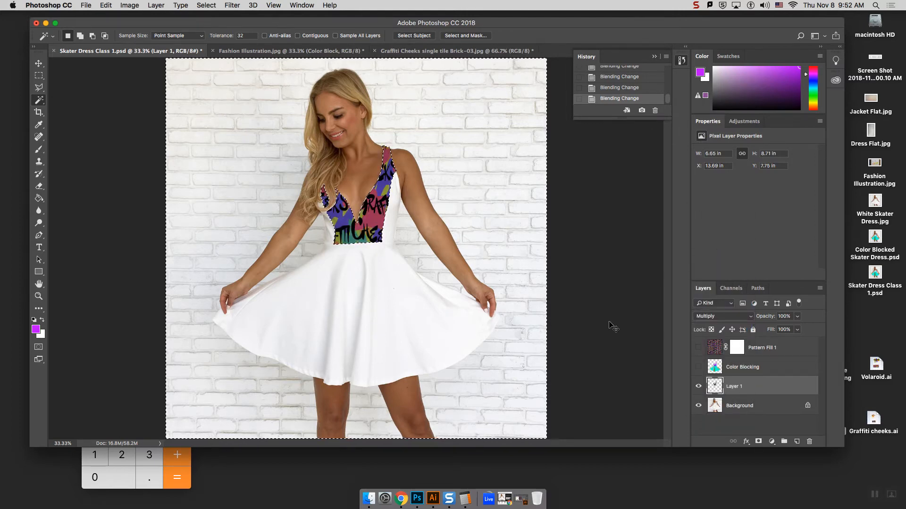
Deselect the cleared area and lower Layer 1's opacity to 83%.
key(super+d)
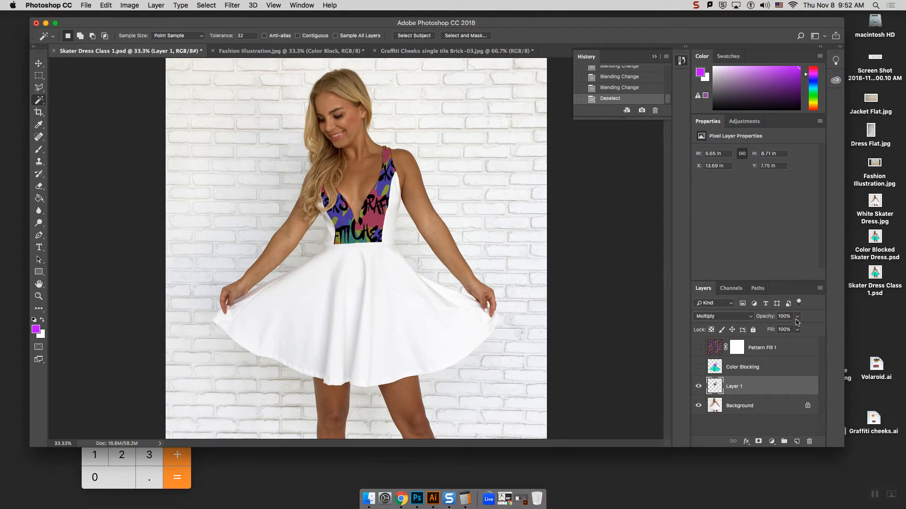
drag(797, 322, 791, 332)
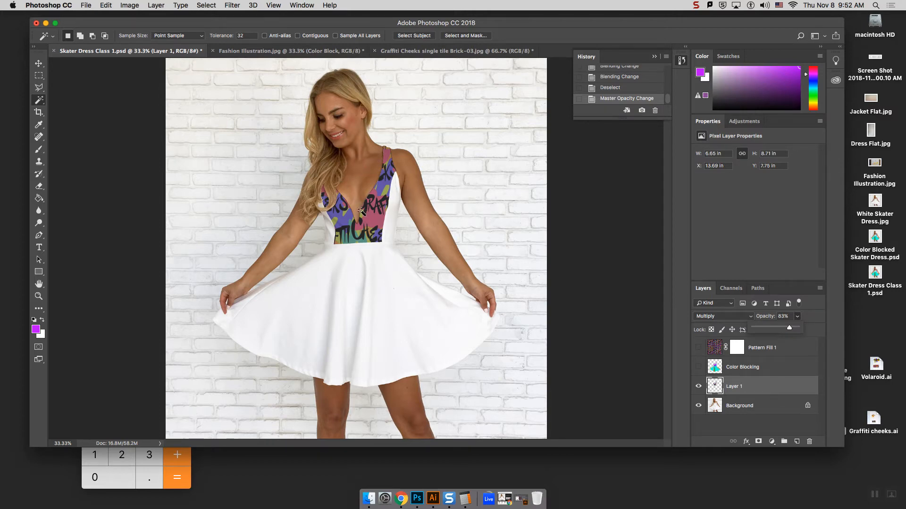
click(38, 87)
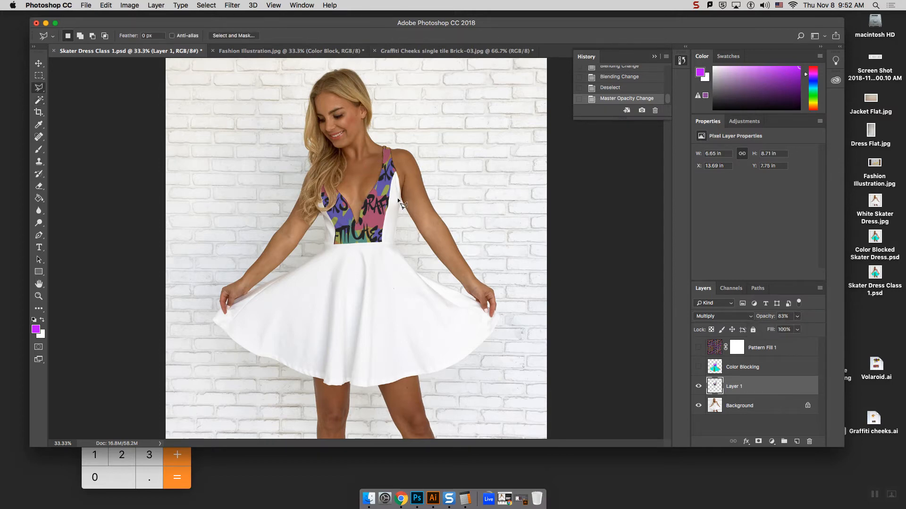
key(super+equal)
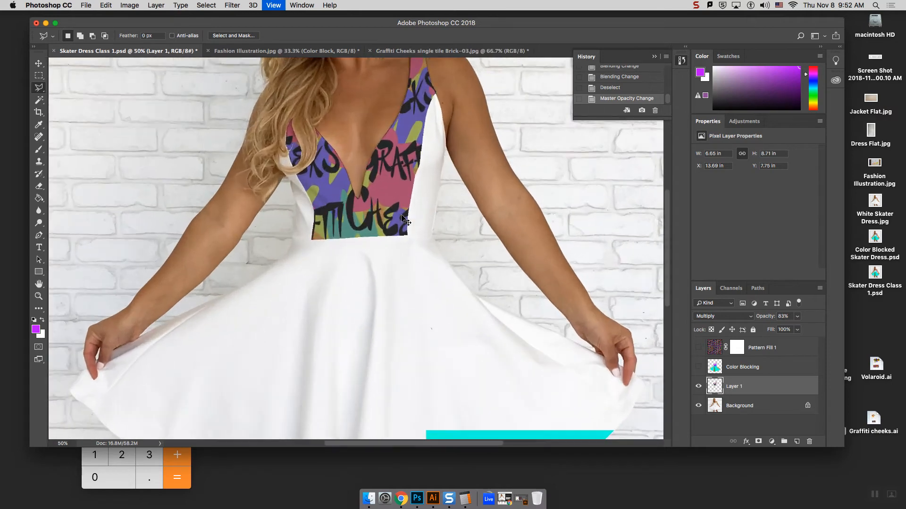
drag(669, 246, 669, 236)
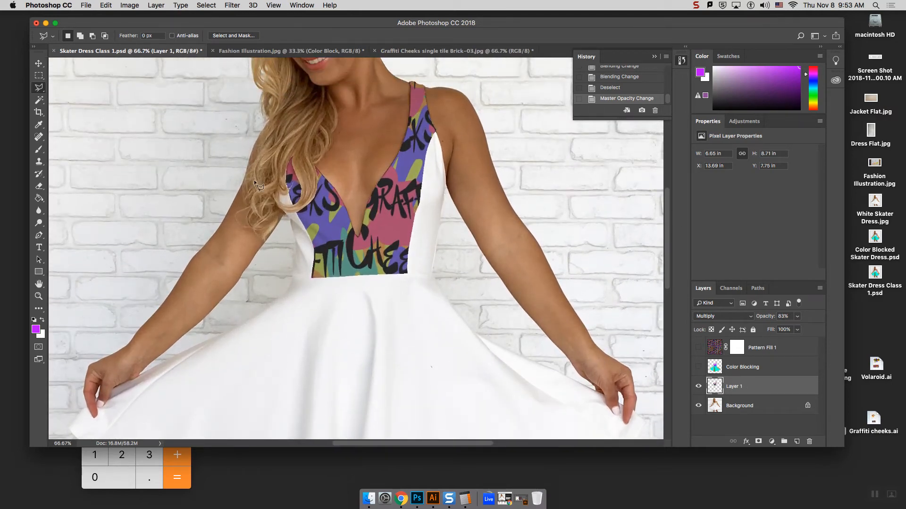
Activate the Color Blocking layer and make it visible again over the dress.
click(742, 370)
click(698, 367)
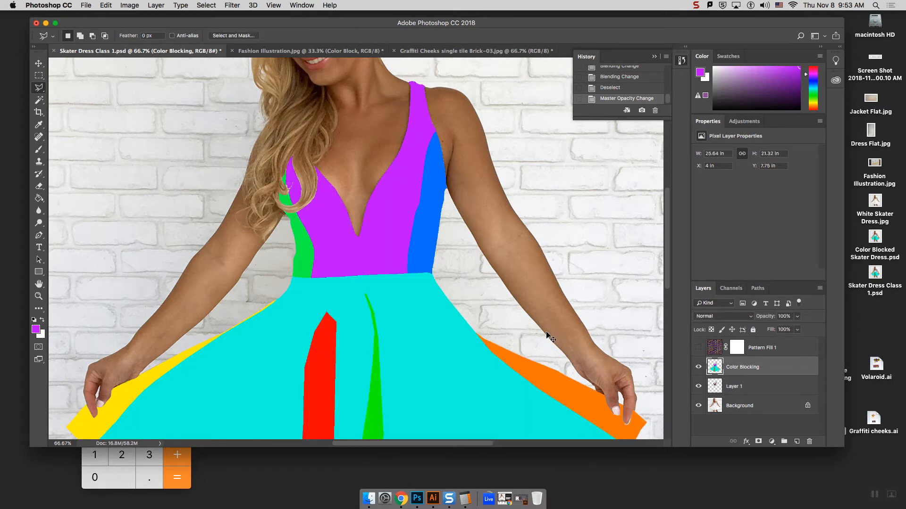
key(super+minus)
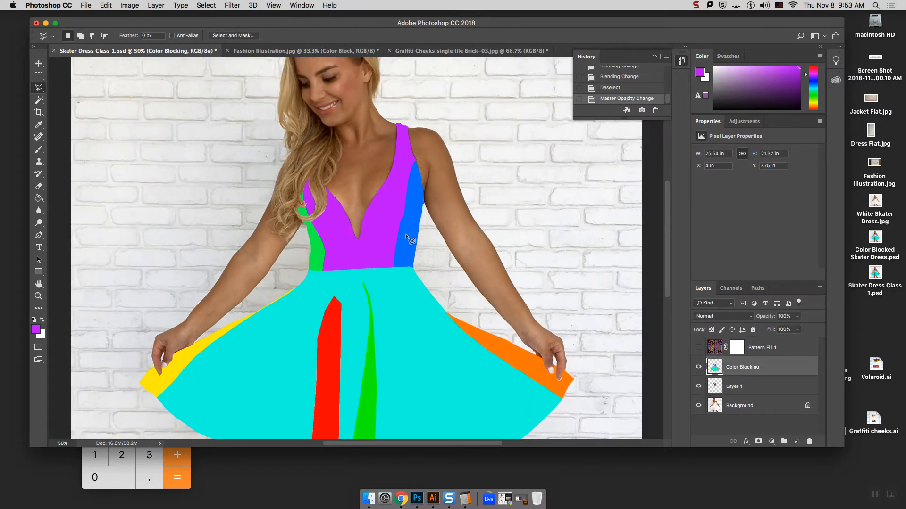
Activate the Pattern Fill 1 layer and marquee a rectangular area around the bodice's blue side panel, with the pattern hidden for reference.
click(698, 348)
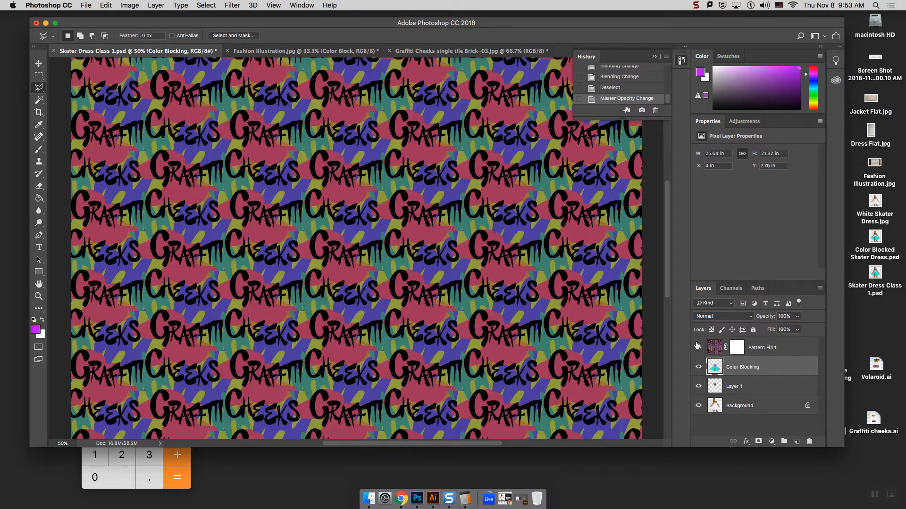
key(super+minus)
key(super+minus)
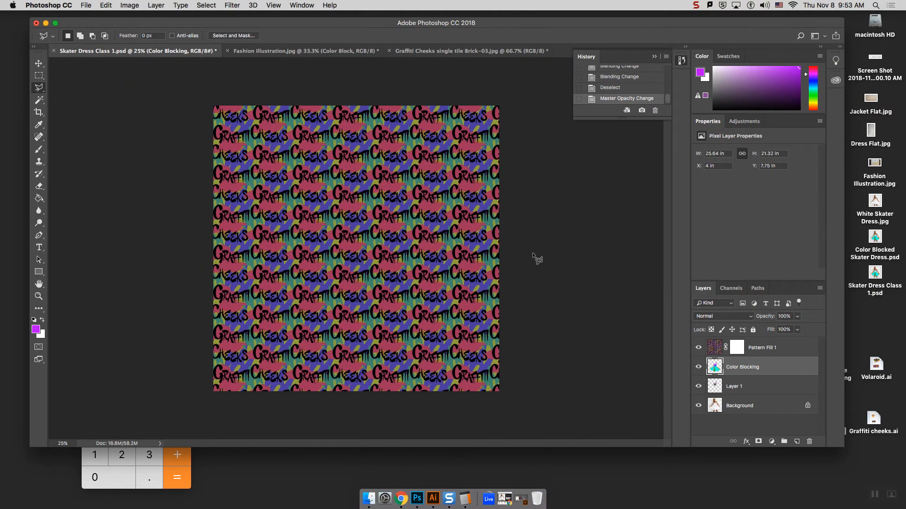
click(759, 349)
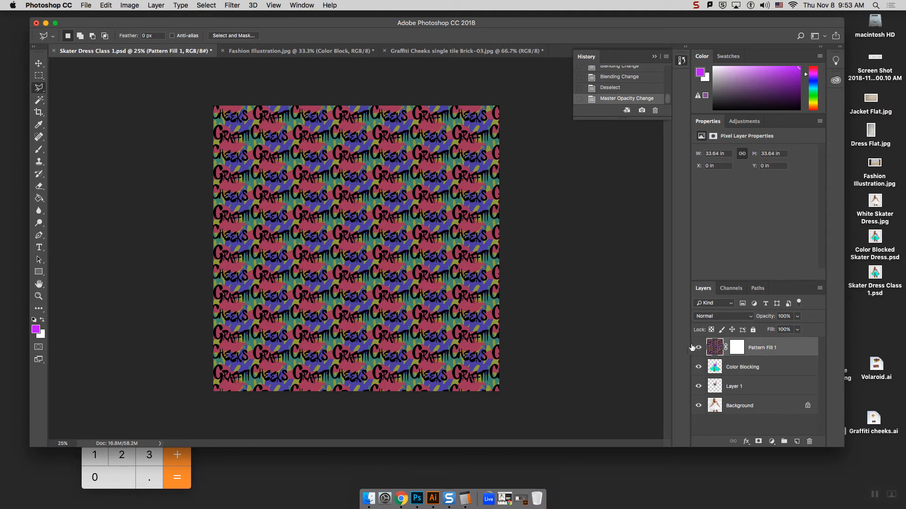
click(698, 349)
click(698, 349)
click(698, 349)
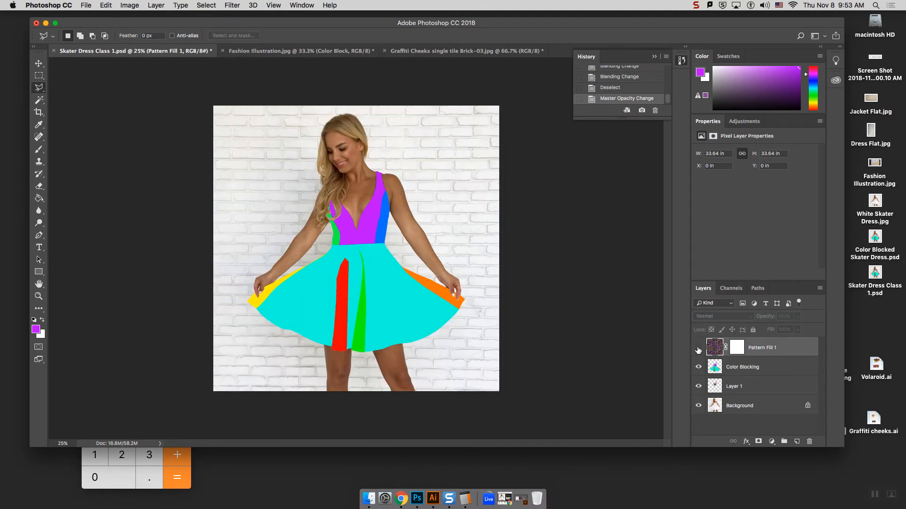
click(698, 349)
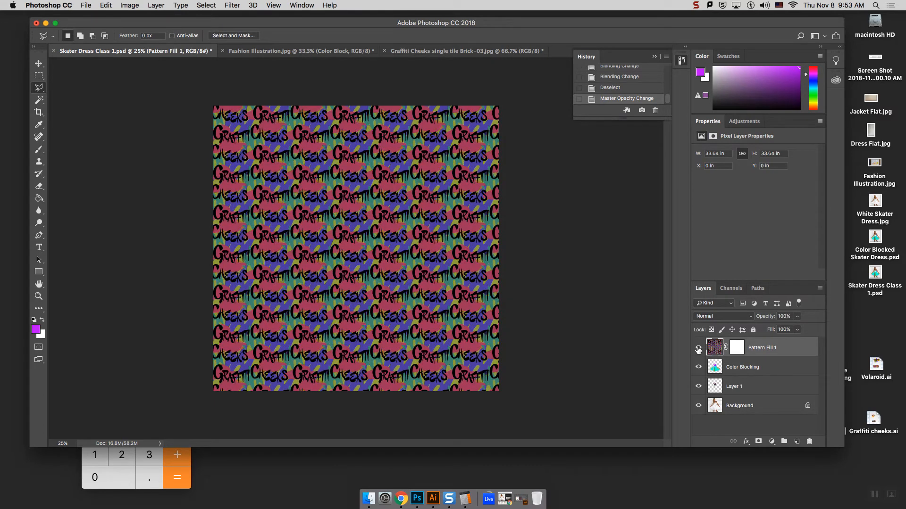
click(39, 75)
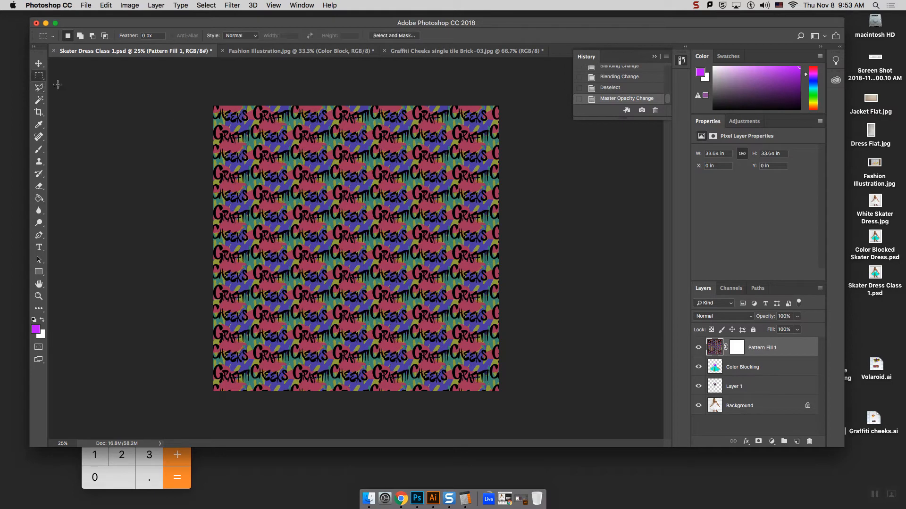
click(698, 349)
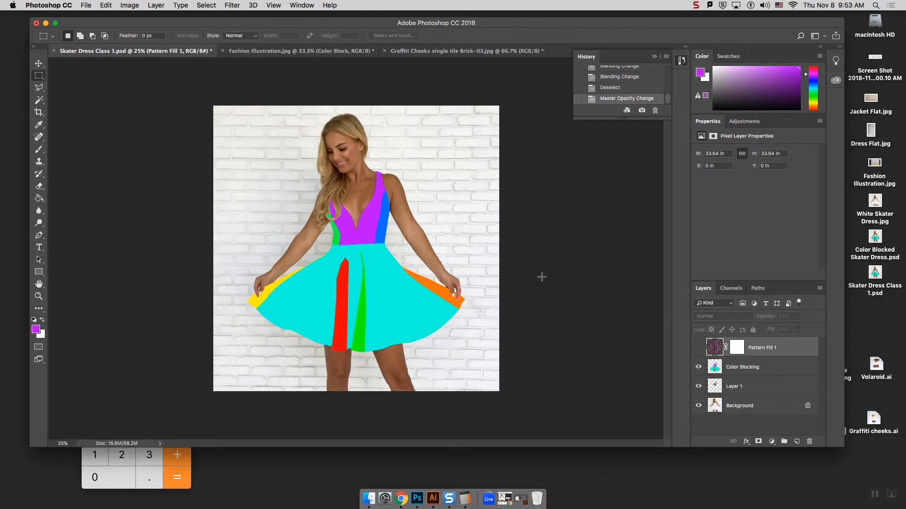
drag(368, 173, 408, 266)
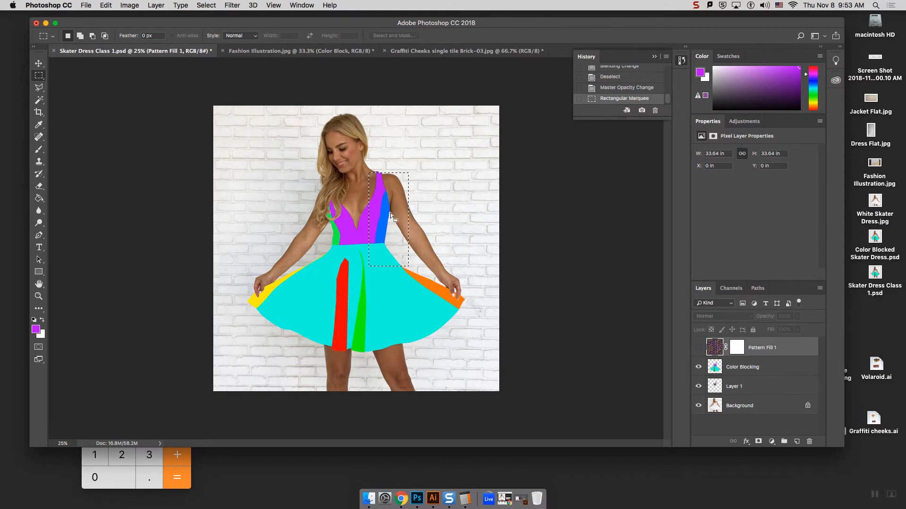
Copy the selected pattern area to a new layer above Layer 1, hide Pattern Fill 1, and nudge the piece slightly up and left.
click(699, 348)
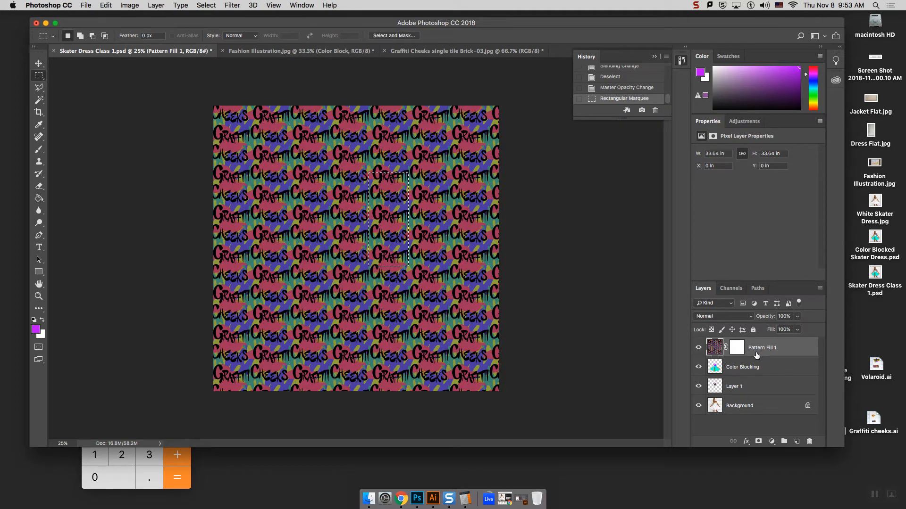
click(747, 384)
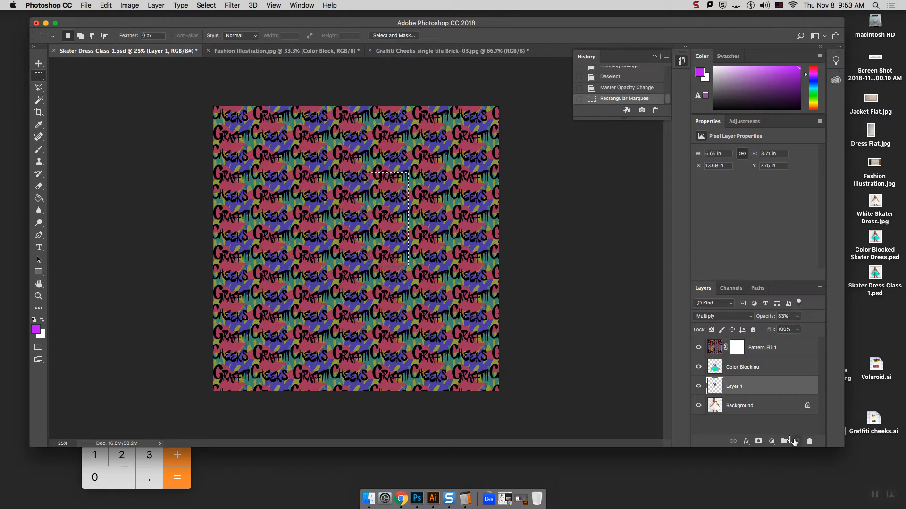
click(699, 347)
key(super+v)
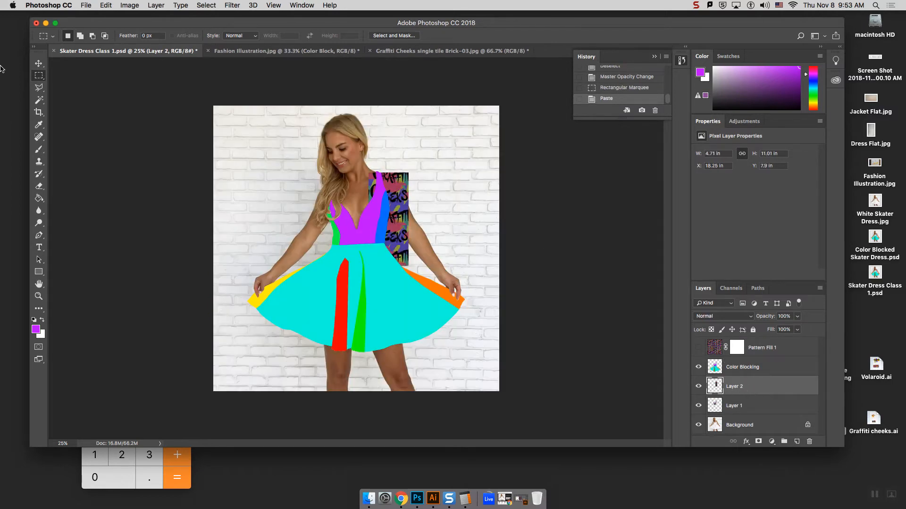
click(39, 63)
drag(406, 229, 404, 227)
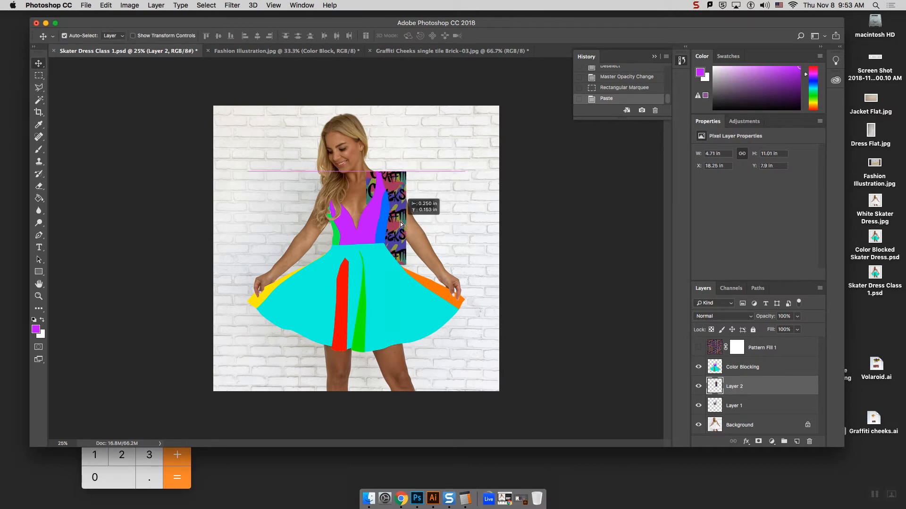
Warp the pasted pattern piece on Layer 2 so its lettering curves upward around the side of the bodice.
click(128, 6)
mouse_move(110, 3)
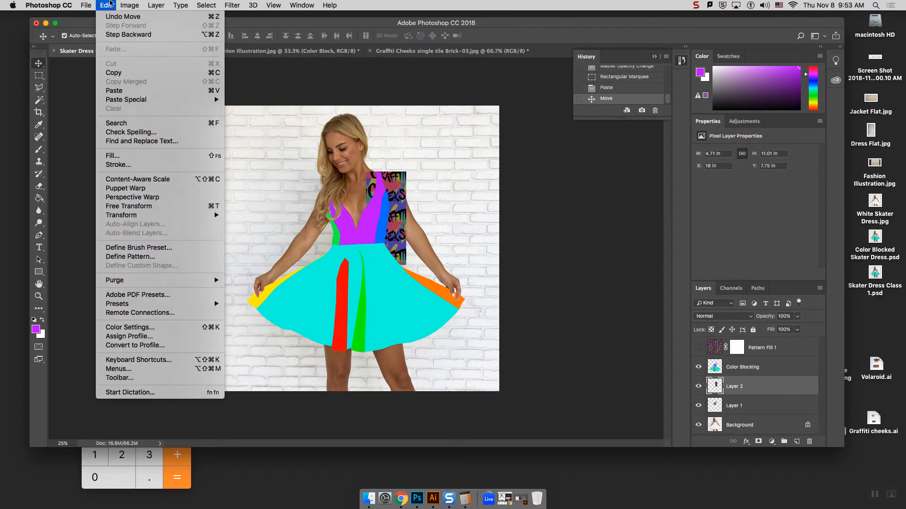
mouse_move(194, 215)
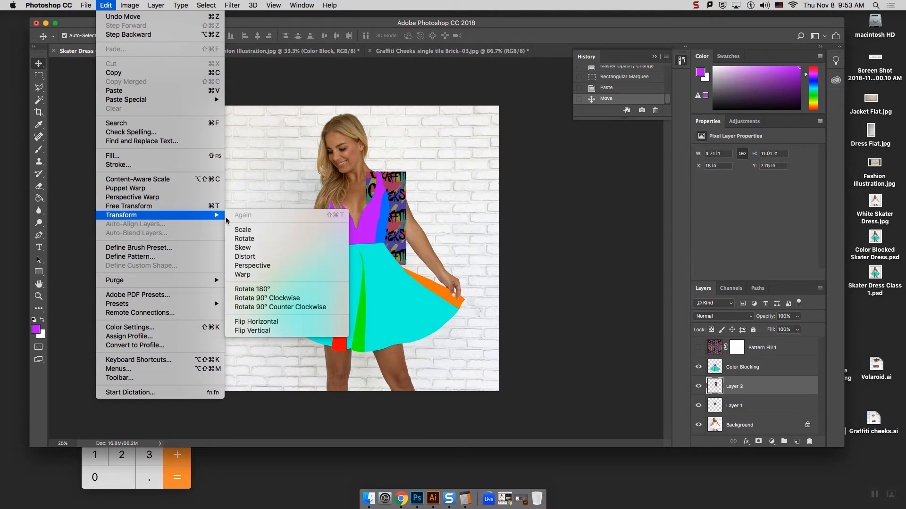
click(287, 275)
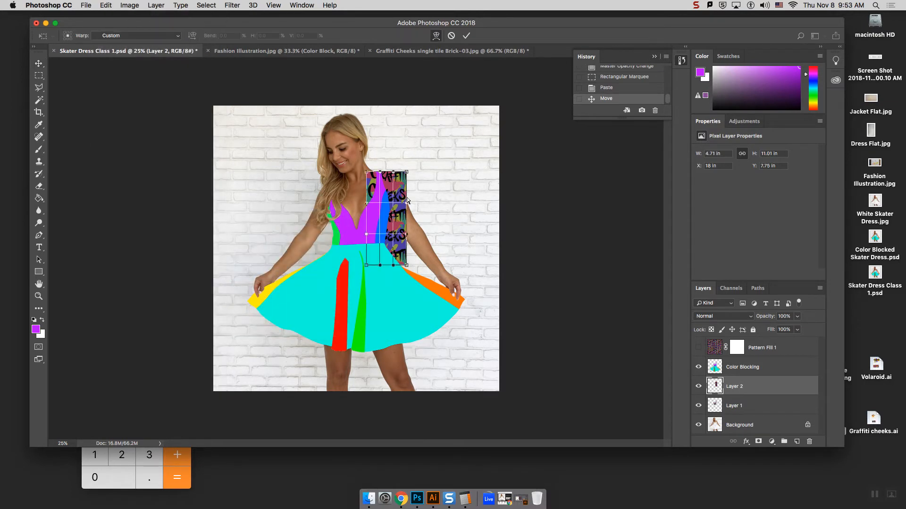
drag(406, 203, 398, 161)
drag(393, 213, 371, 245)
mouse_move(375, 214)
mouse_down()
mouse_move(371, 221)
mouse_move(394, 223)
mouse_move(370, 219)
mouse_up()
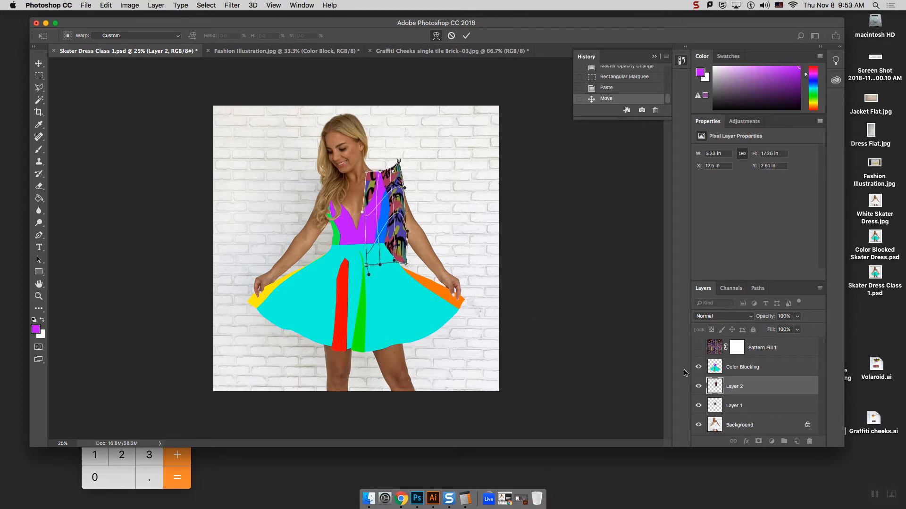
key(Return)
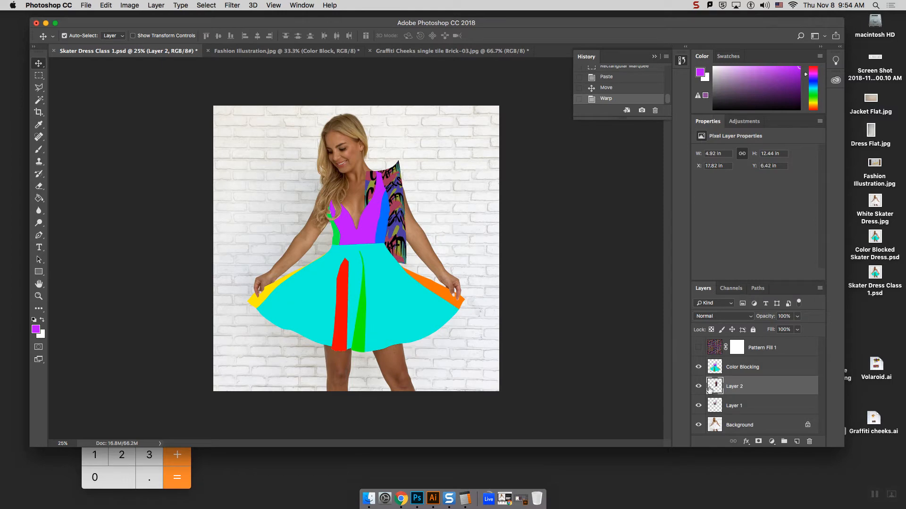
Trim Layer 2 to the bodice's blue side panel using an inverted Magic Wand selection of the Color Blocking layer, and deselect.
click(699, 368)
click(699, 367)
click(39, 101)
click(404, 218)
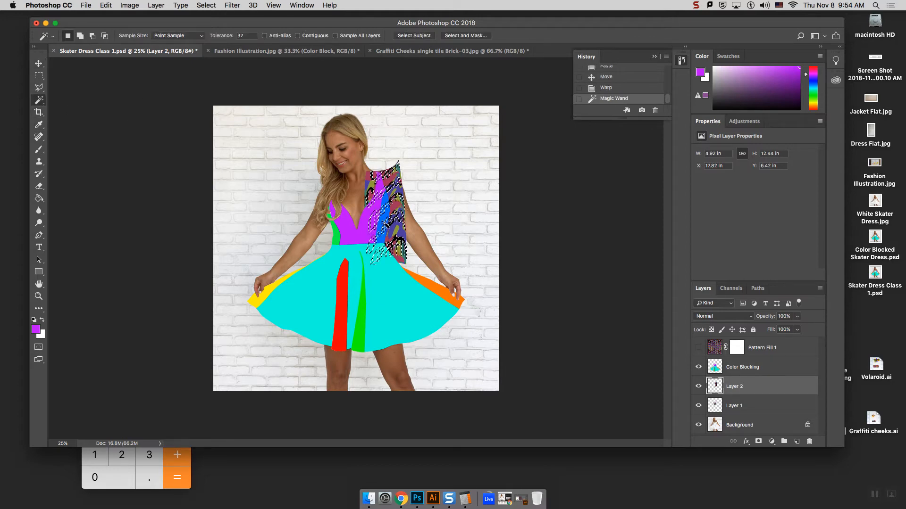
key(ctrl+d)
click(741, 373)
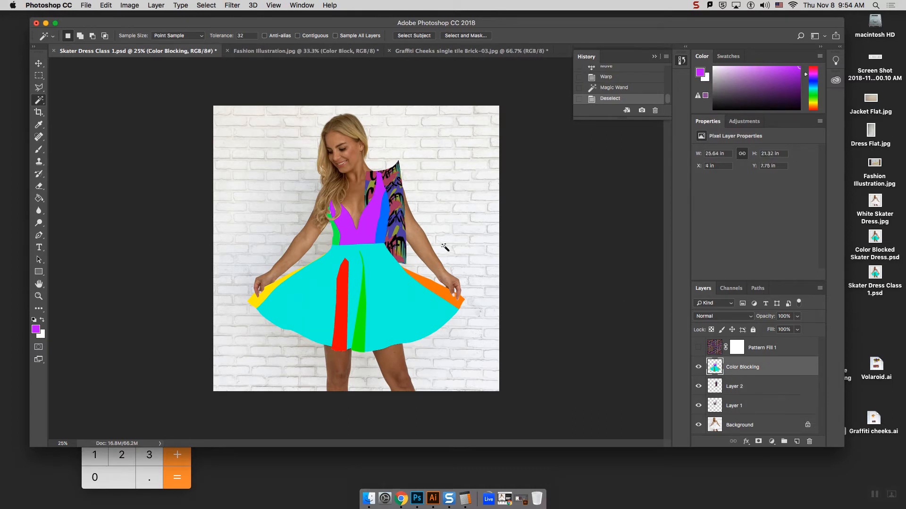
click(385, 221)
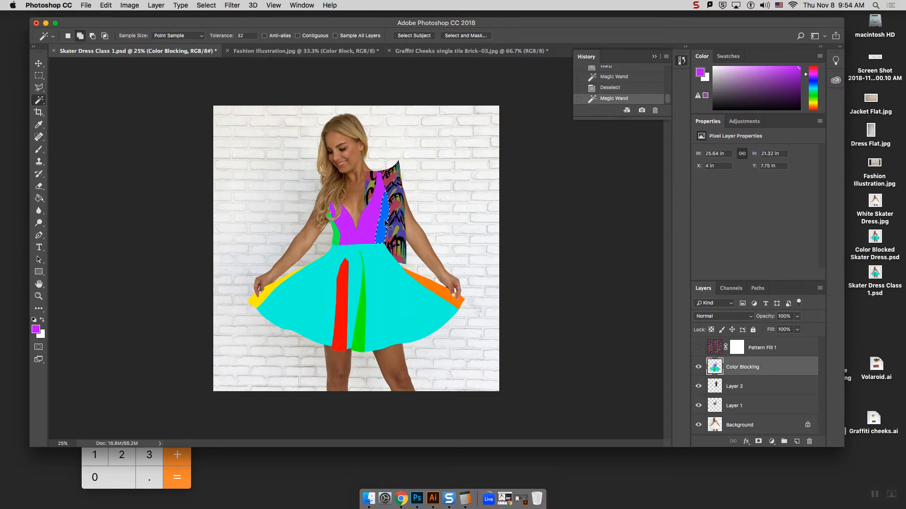
key(ctrl+shift+i)
click(774, 389)
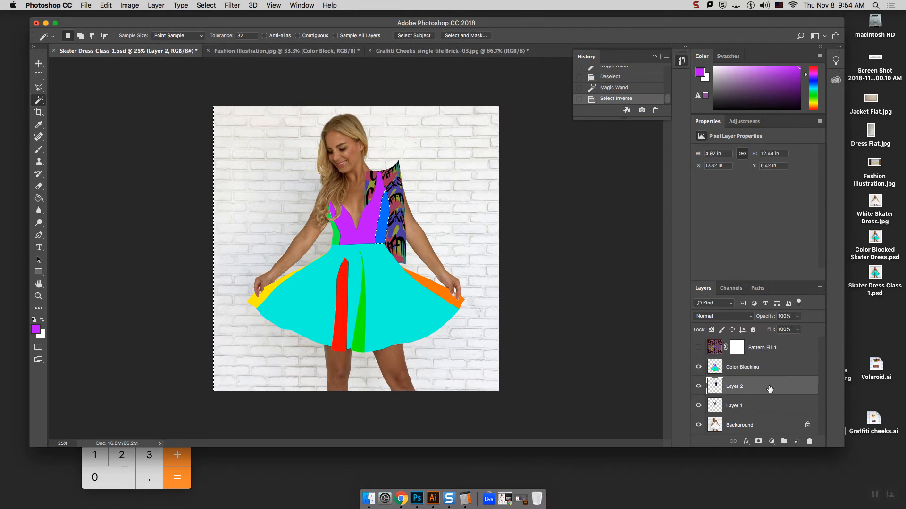
key(Delete)
key(ctrl+d)
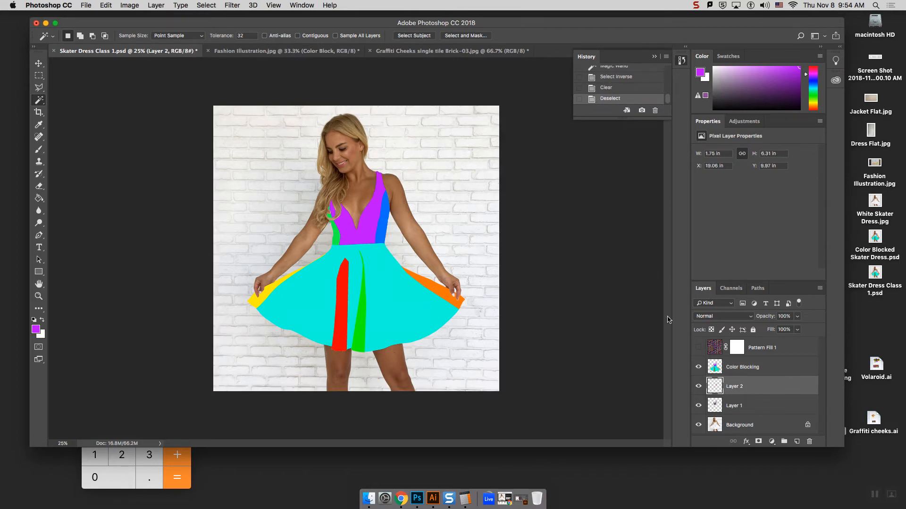
Hide the Color Blocking layer and set Layer 2's blending mode to Multiply.
click(698, 367)
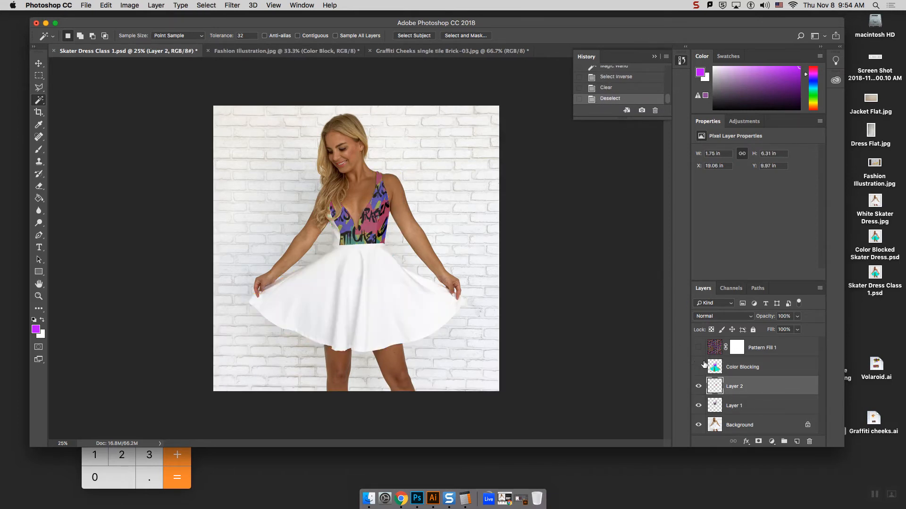
click(741, 405)
click(748, 316)
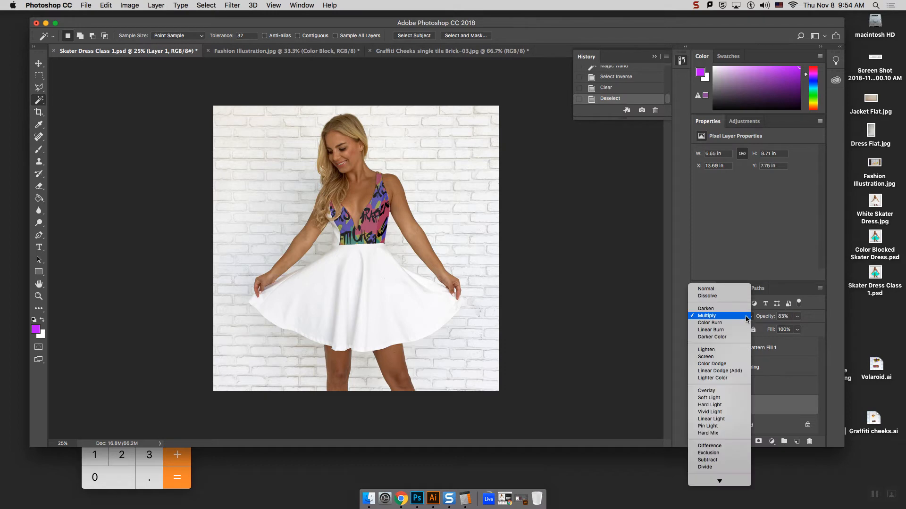
click(789, 402)
click(774, 389)
click(726, 318)
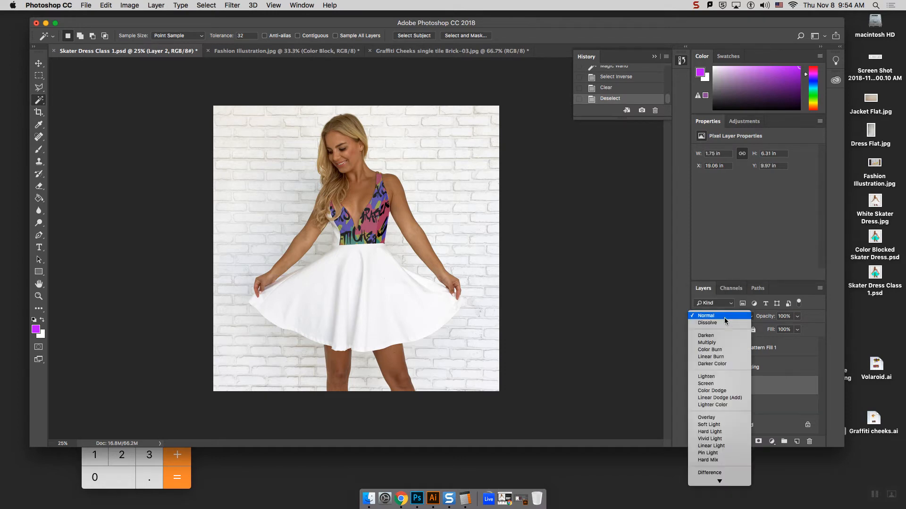
click(722, 342)
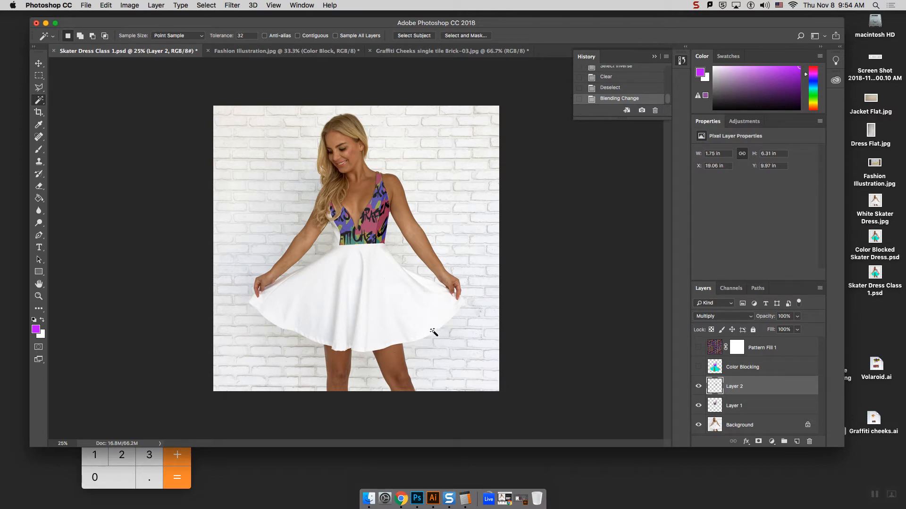
Open White Skater Dress.jpg from the Desktop.
click(94, 4)
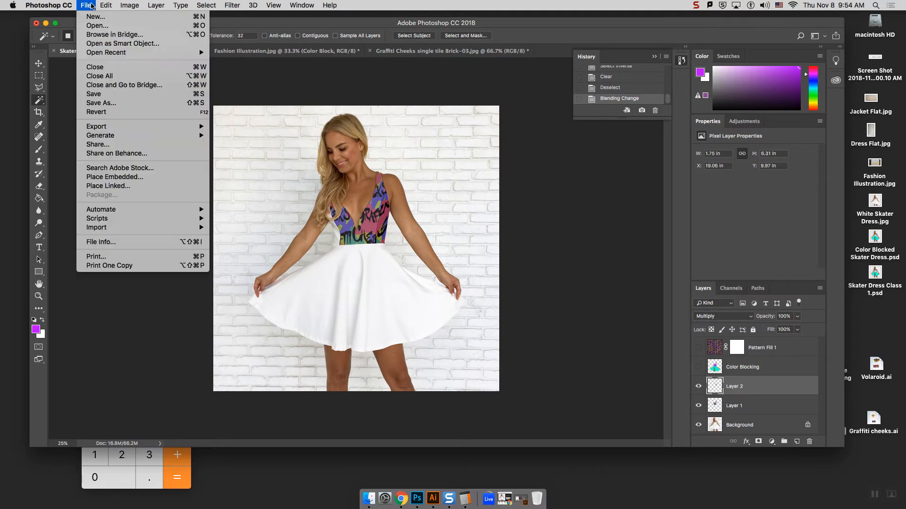
click(104, 27)
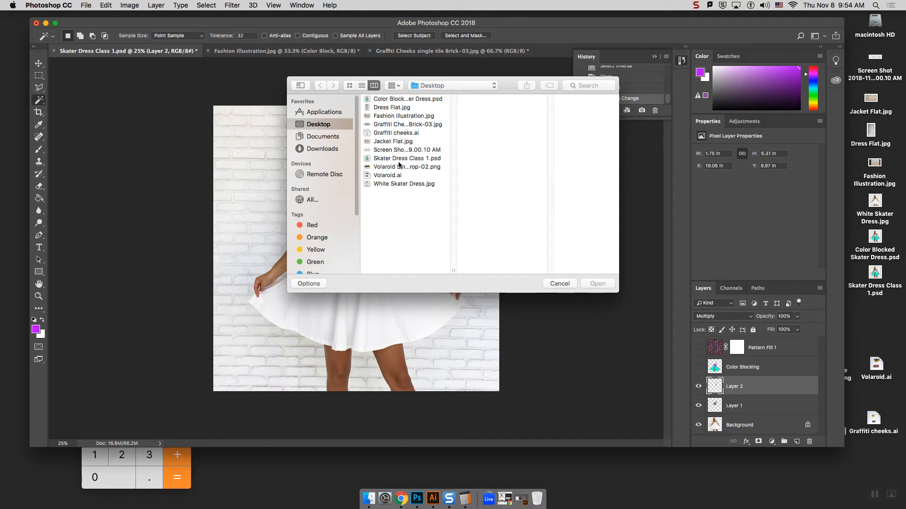
click(400, 184)
double_click(401, 184)
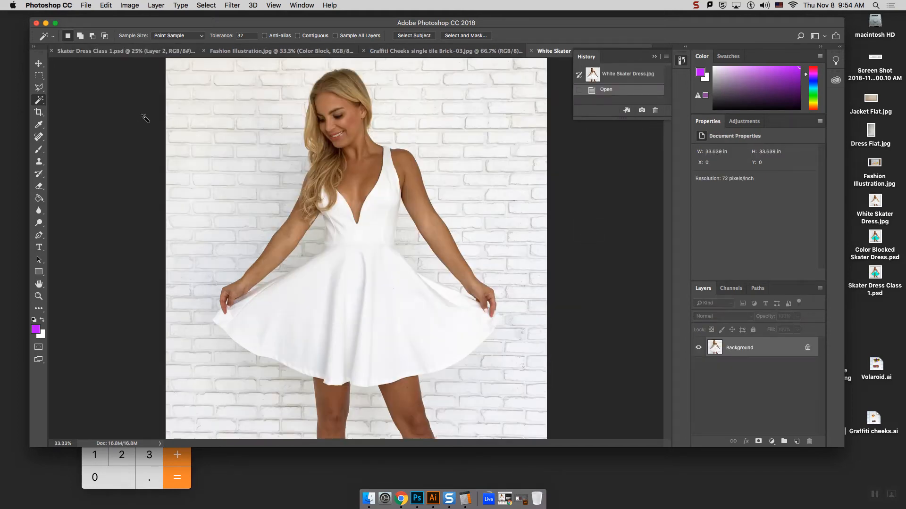
Convert the locked Background of the white dress photo into a regular layer with the default settings.
click(101, 5)
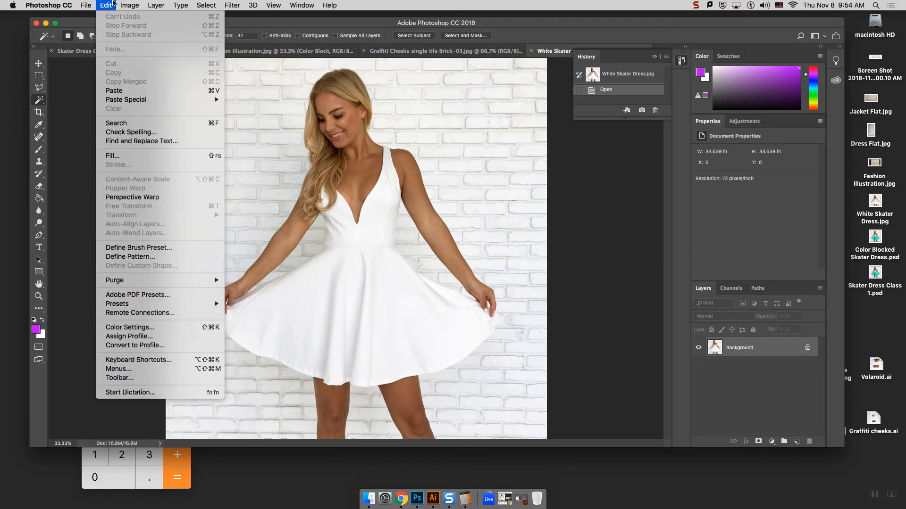
click(113, 5)
right_click(744, 344)
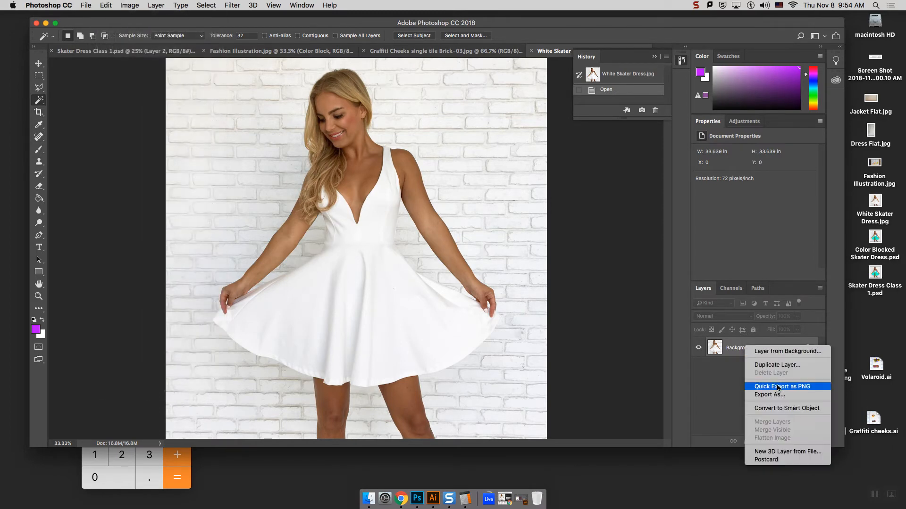
click(747, 374)
double_click(772, 354)
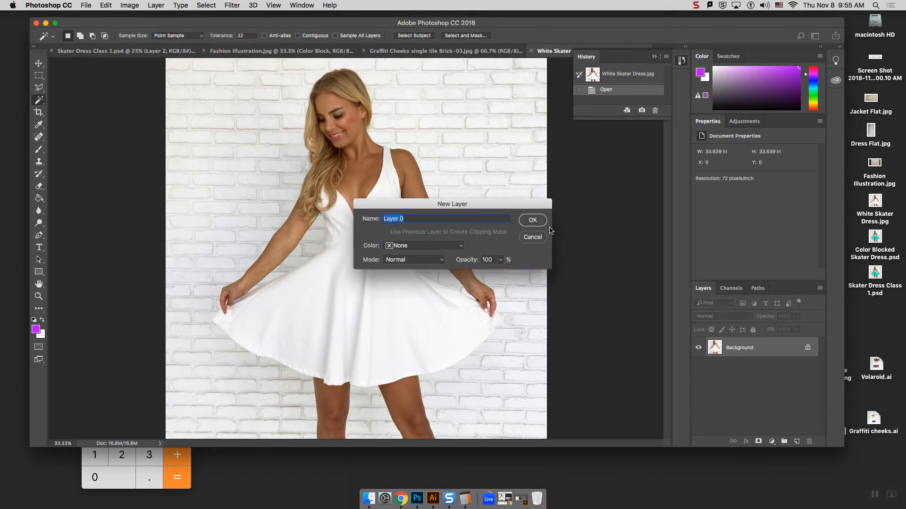
click(540, 221)
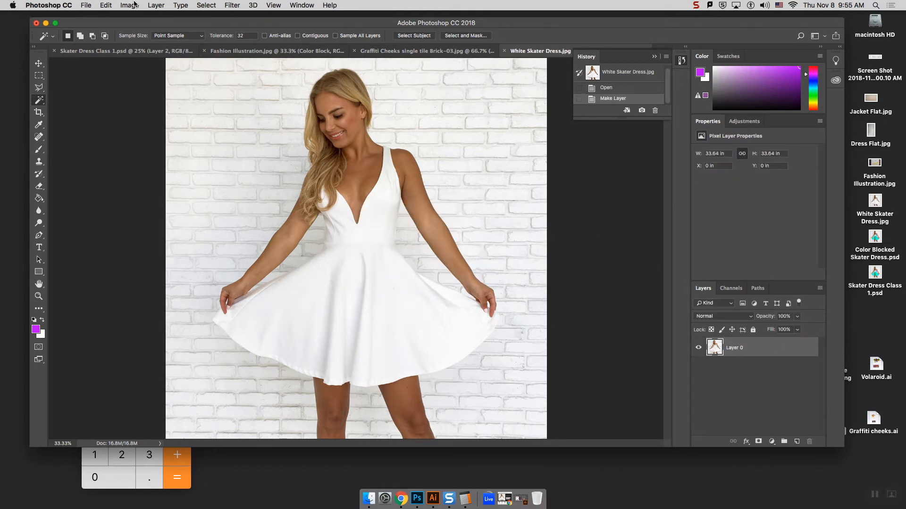
Start Puppet Warp on Layer 0 and place a row of anchoring pins along the photo's top edge.
click(105, 5)
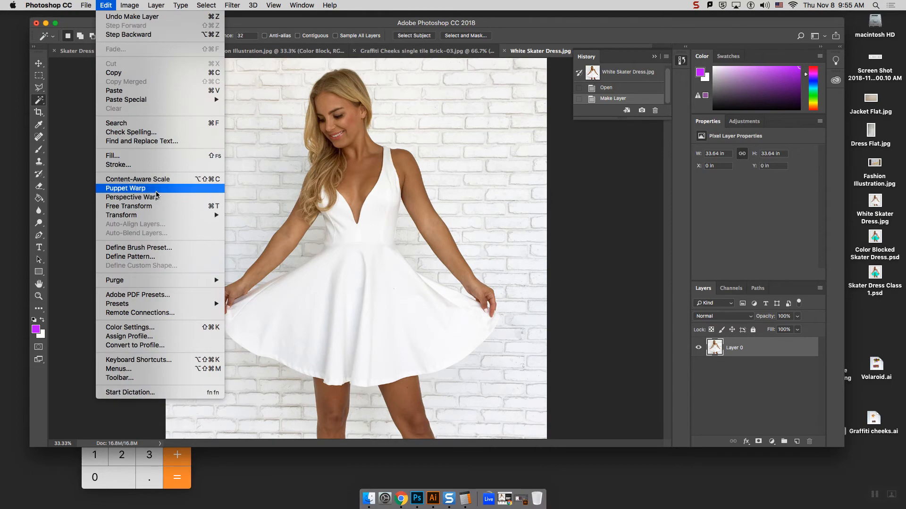
click(136, 188)
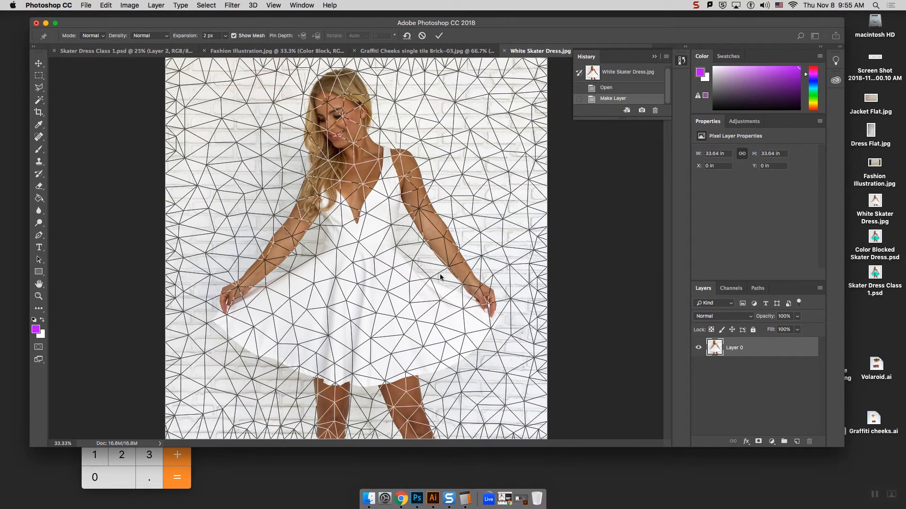
key(super+minus)
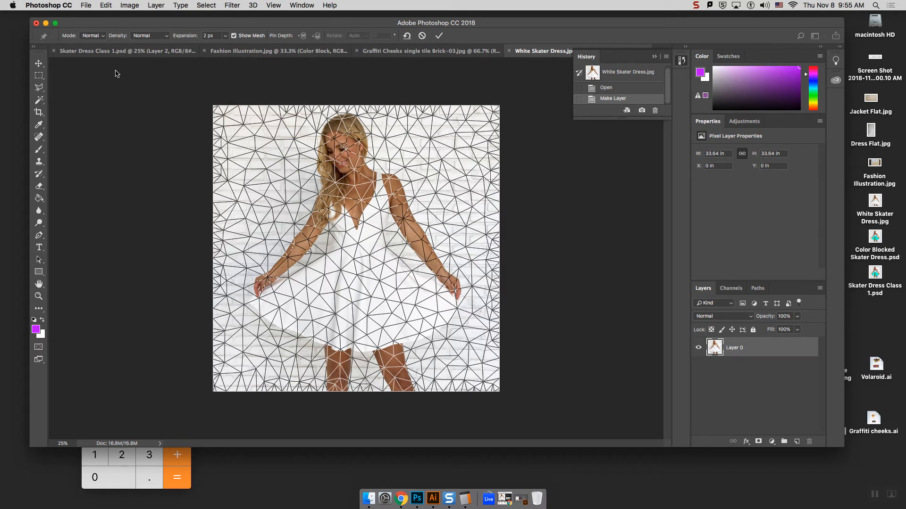
click(231, 140)
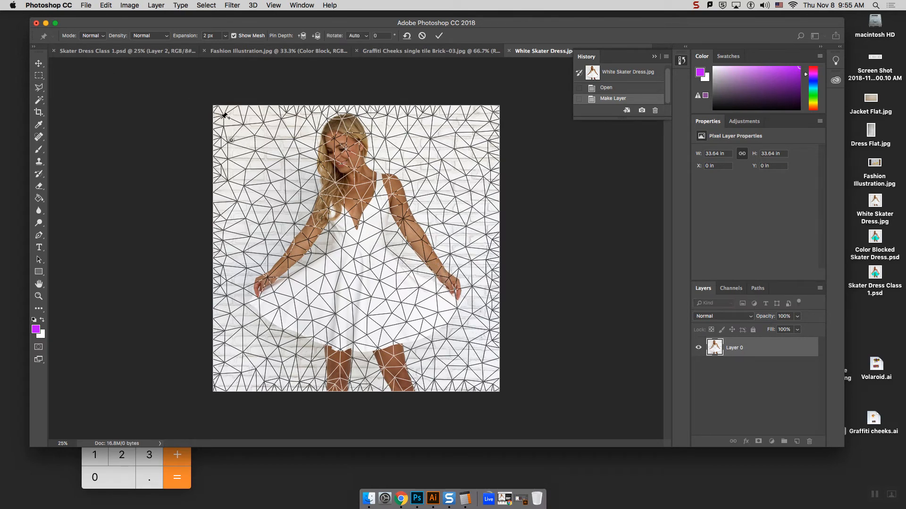
click(240, 113)
click(444, 117)
click(367, 112)
click(314, 110)
click(275, 111)
click(476, 116)
Anchor the photo's right and bottom edges with pins, finishing with one just above the lower left corner.
click(487, 151)
click(489, 270)
click(491, 353)
click(489, 387)
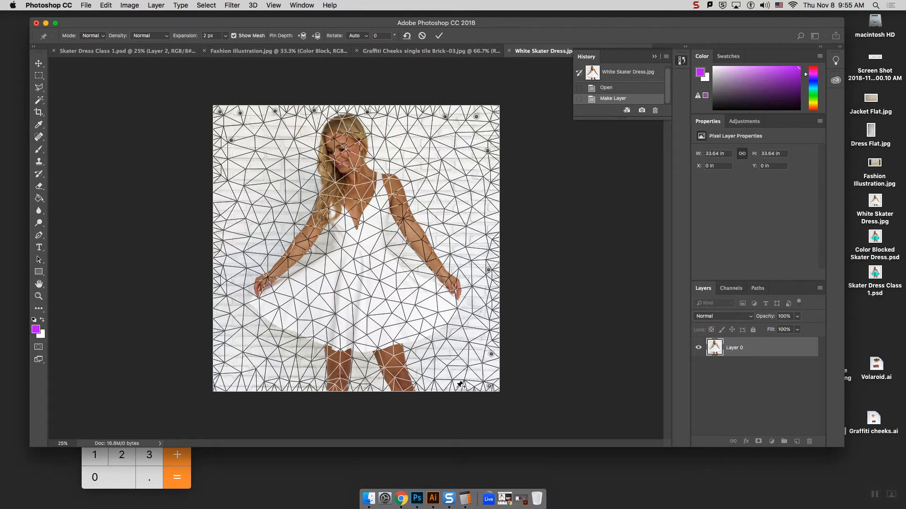
click(455, 387)
click(414, 387)
click(331, 383)
click(263, 388)
click(224, 386)
click(219, 365)
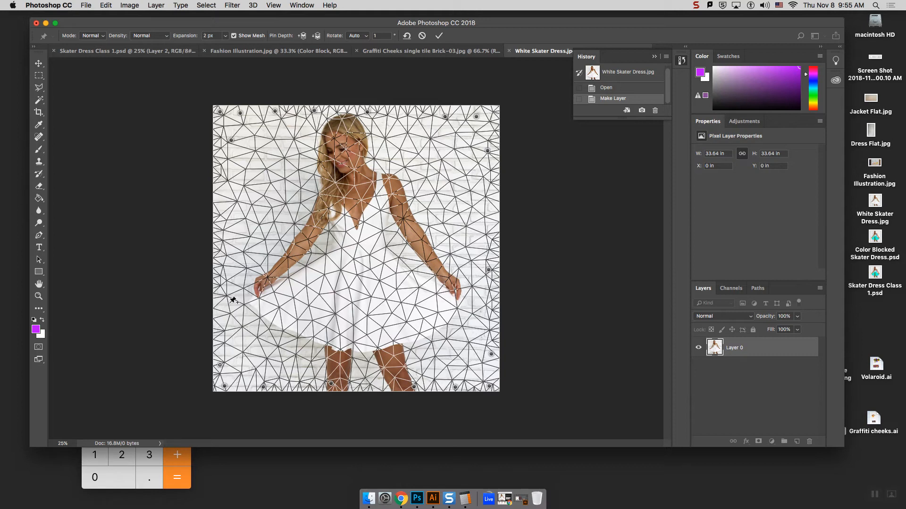
Add anchoring pins up the photo's left edge and fill the gaps between pins on its right edge.
click(224, 252)
click(229, 189)
click(228, 165)
click(220, 140)
click(489, 318)
click(492, 299)
click(495, 252)
click(492, 221)
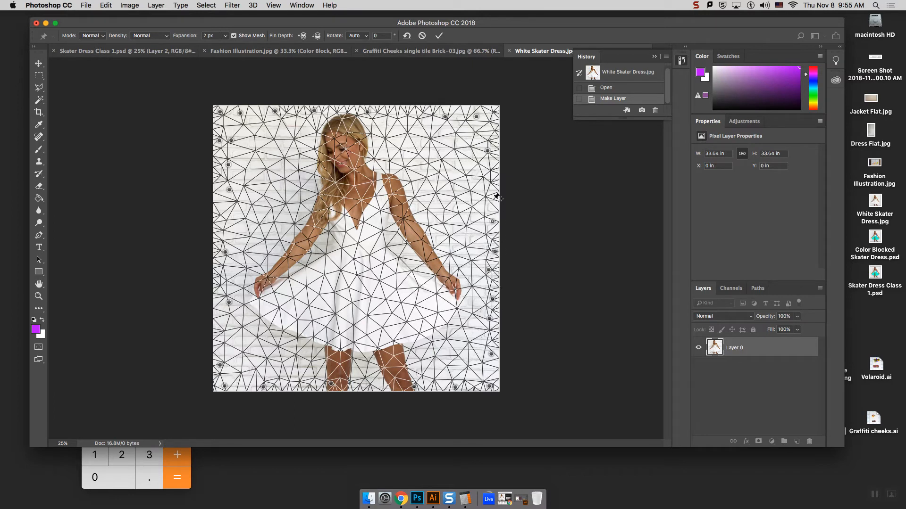
click(493, 194)
click(492, 132)
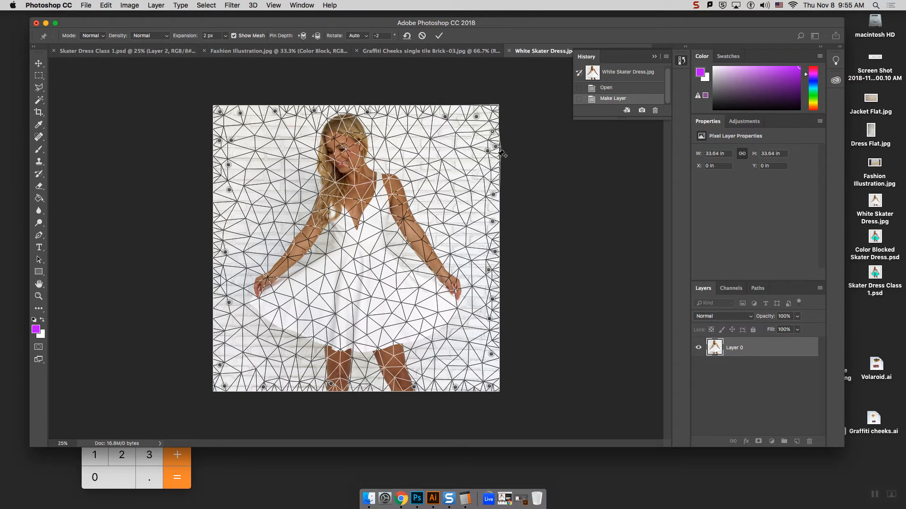
click(495, 147)
click(490, 162)
Pin the model's face, neck and both sides of the waist, pulling the waist pins inward.
click(338, 142)
click(353, 184)
click(380, 245)
drag(338, 247, 373, 247)
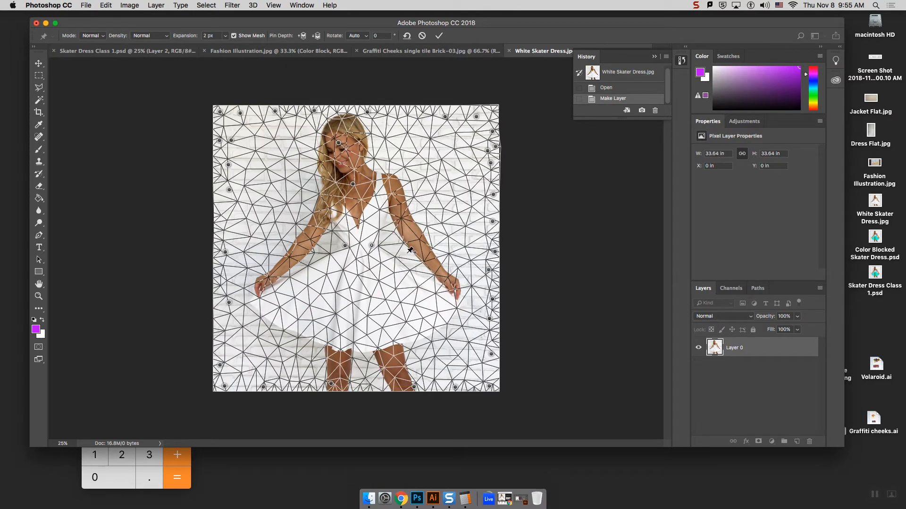
Turn off Show Mesh and pull the waist pin on the photo's left side slightly further inward.
key(super+plus)
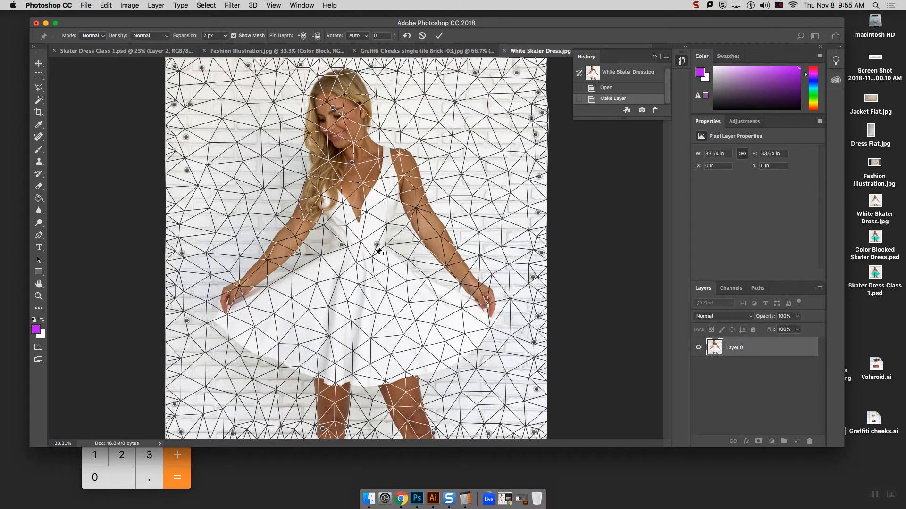
click(234, 36)
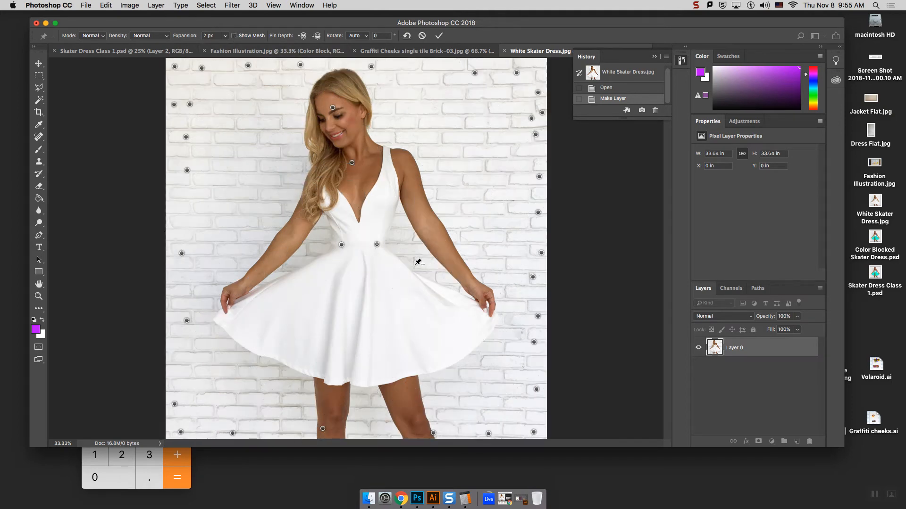
mouse_move(341, 245)
mouse_down()
mouse_move(352, 258)
mouse_move(347, 246)
mouse_up()
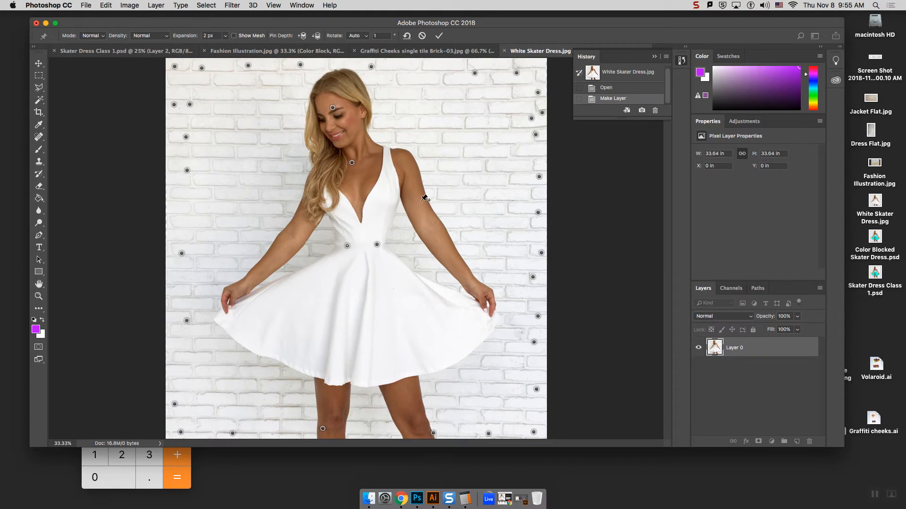
Try to pin both edges of the upper arm on the photo's right side, and set the warp density to More Points.
click(410, 209)
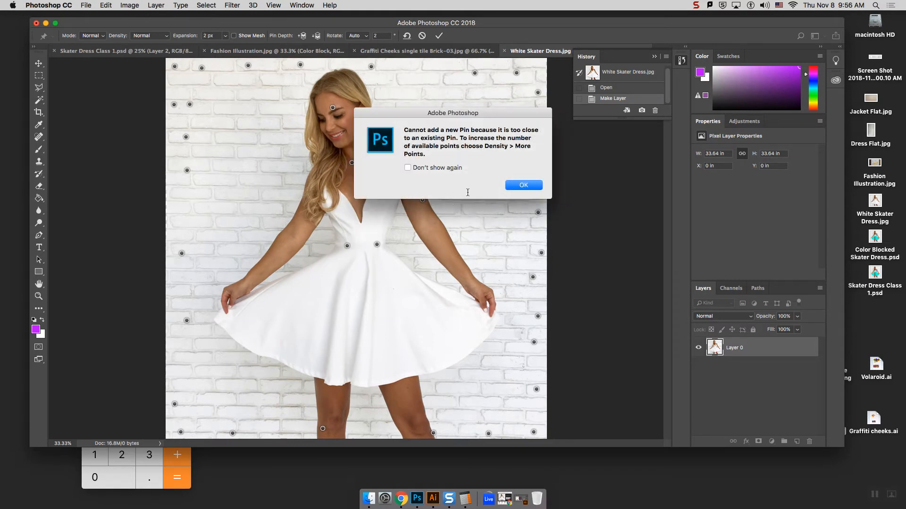
click(522, 186)
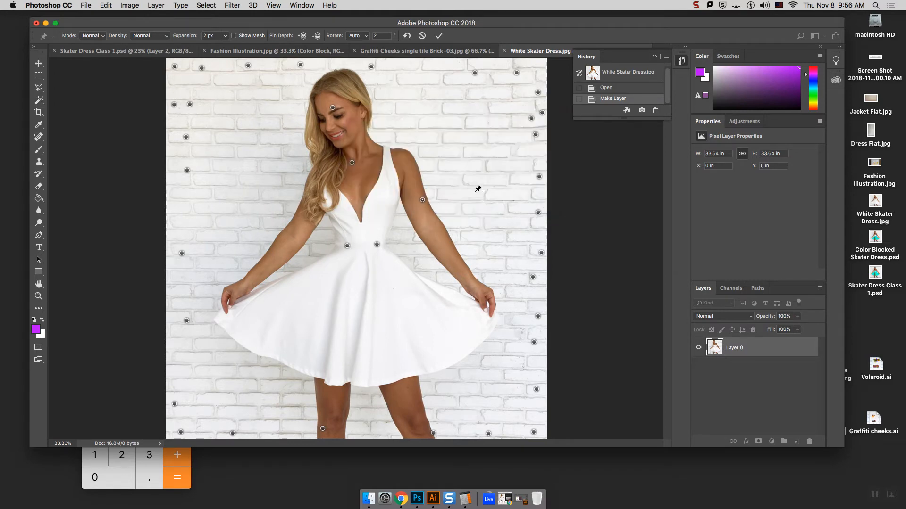
click(413, 212)
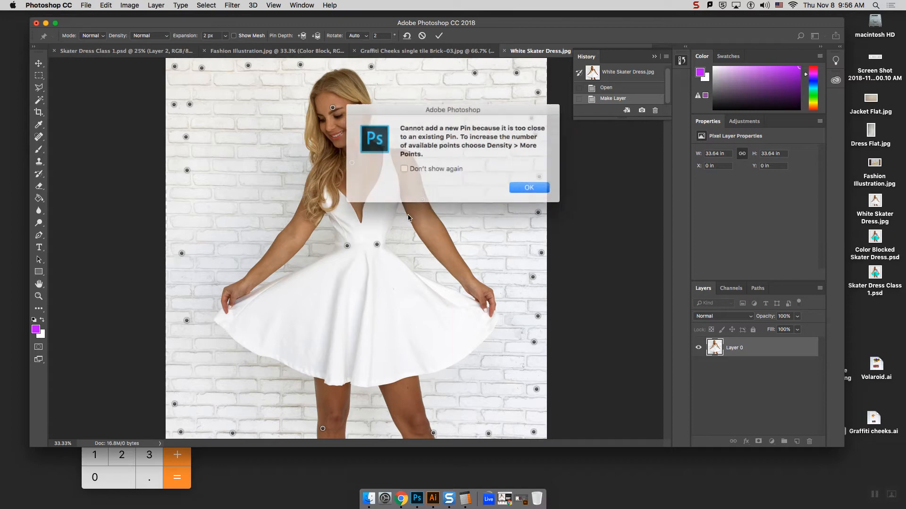
click(523, 186)
click(150, 36)
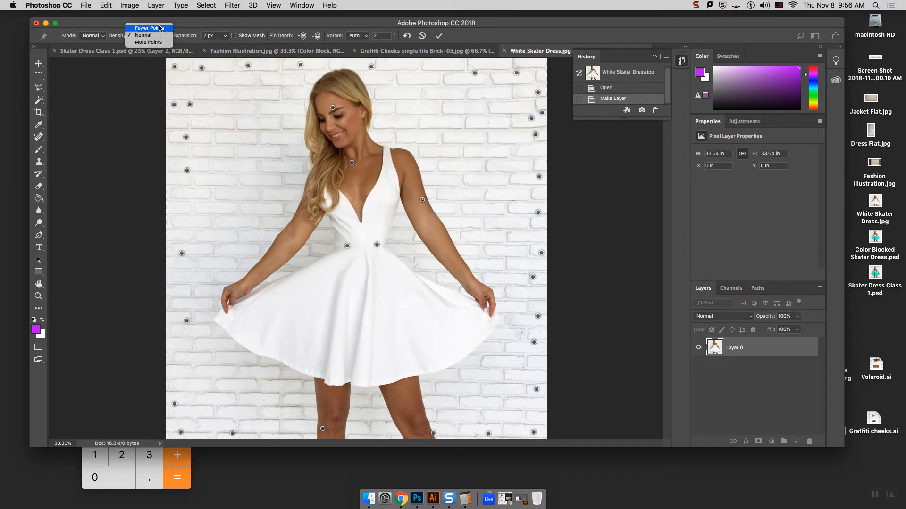
click(146, 45)
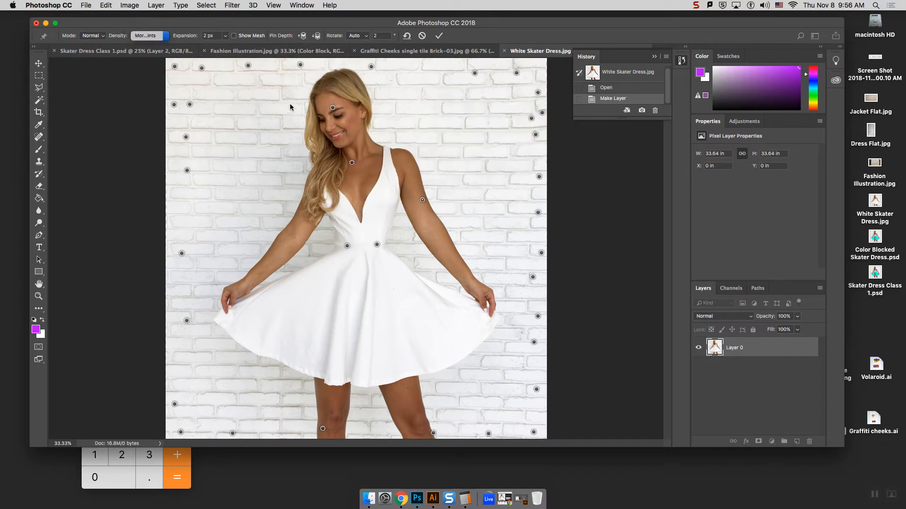
Slim the arm on the photo's right side with paired pins along its edges from upper arm to wrist.
click(404, 209)
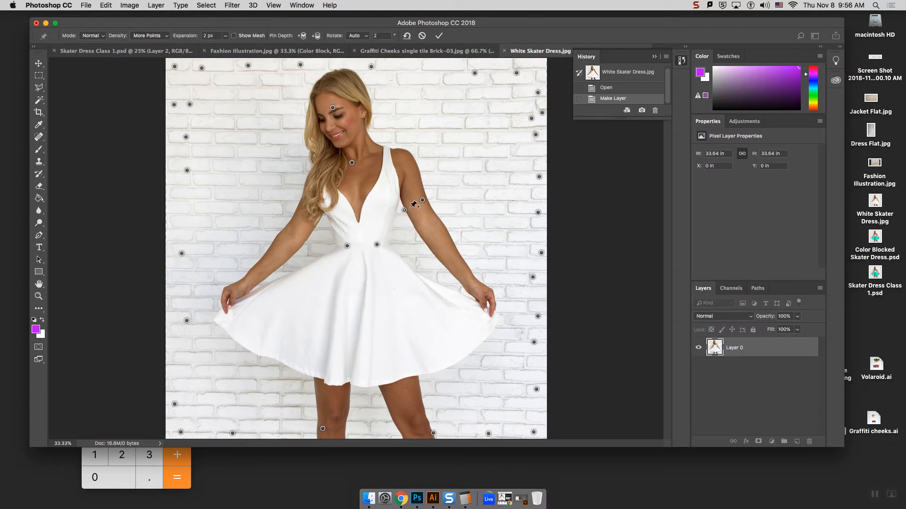
drag(404, 211, 427, 225)
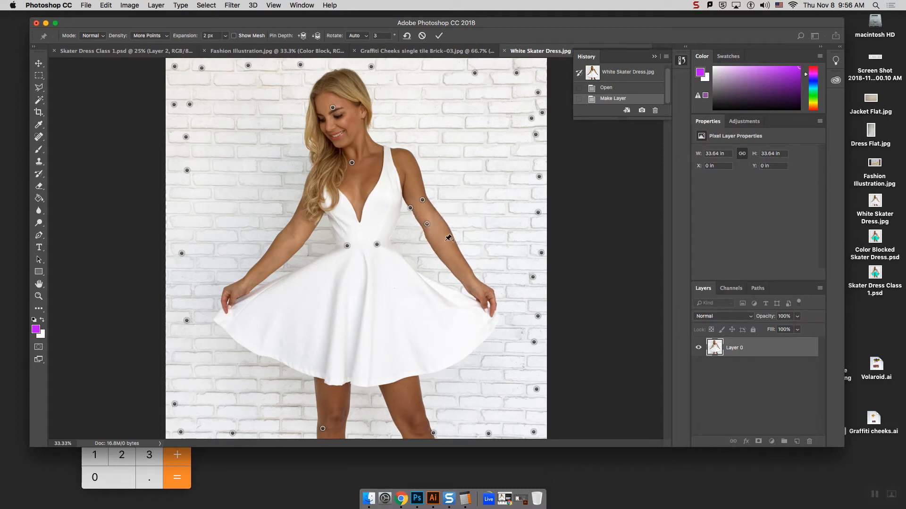
click(444, 258)
click(449, 233)
drag(449, 234, 446, 258)
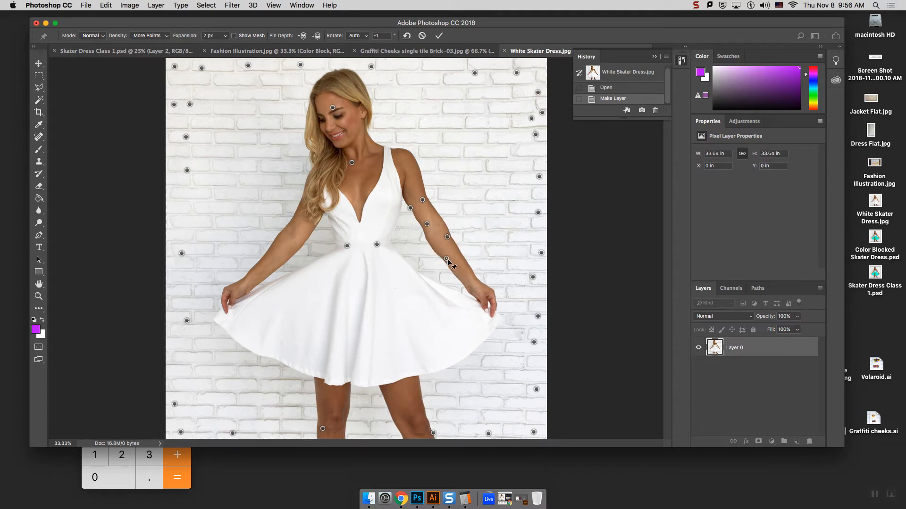
click(462, 281)
click(471, 276)
drag(462, 281, 466, 279)
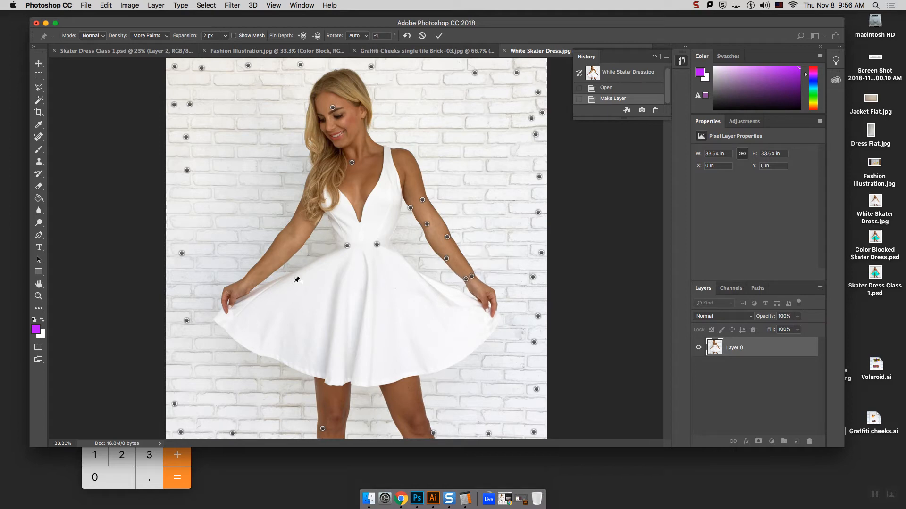
Slim the arm on the photo's left side with pins at the wrist, forearm and upper arm.
click(245, 280)
click(252, 285)
drag(251, 286, 250, 285)
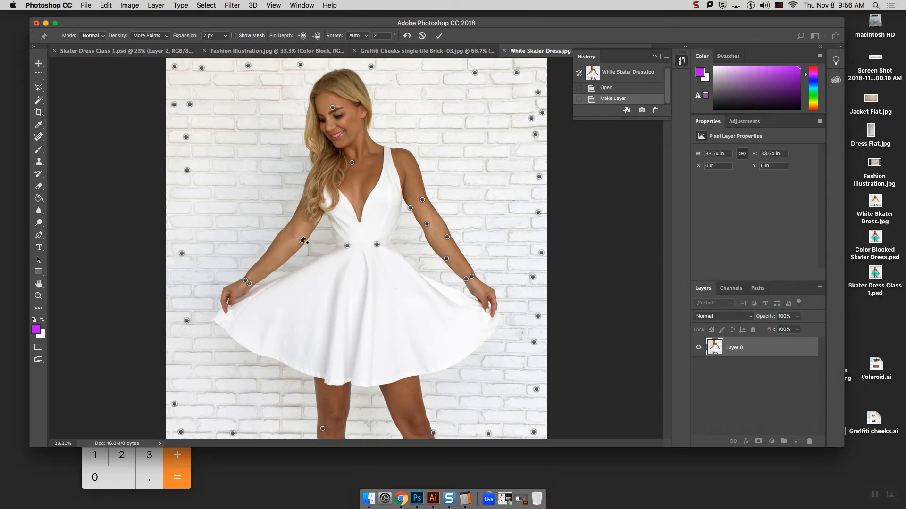
click(280, 236)
drag(279, 236, 304, 217)
click(312, 223)
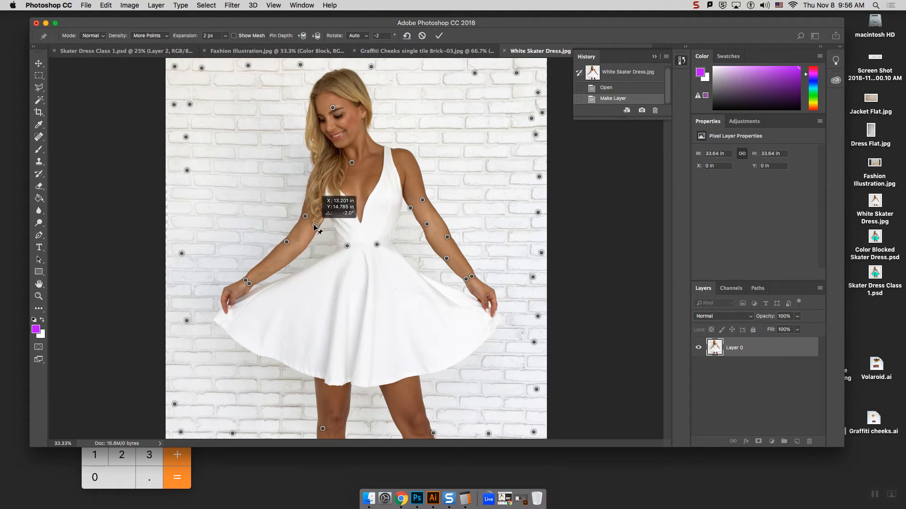
Pull the bodice outward with a pin on each side of the bust, and adjust the neck and face with pins.
click(383, 197)
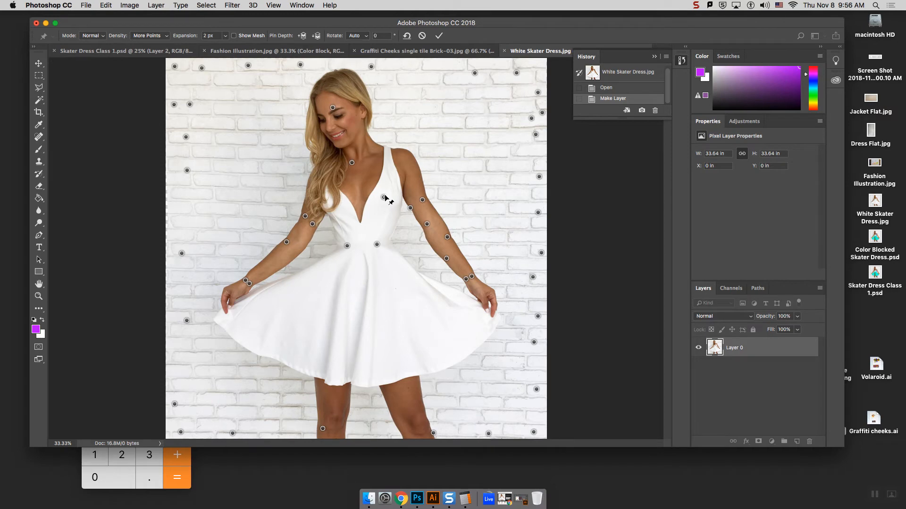
drag(383, 197, 391, 191)
click(331, 202)
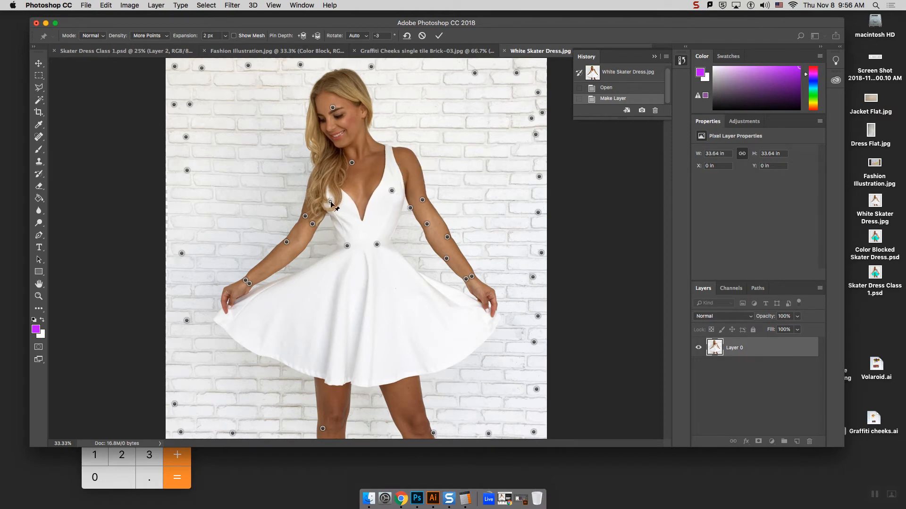
drag(329, 200, 326, 195)
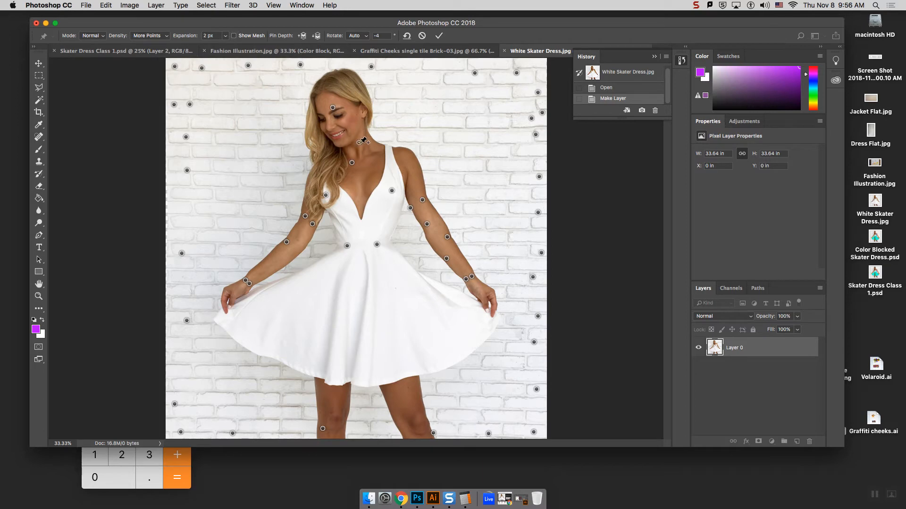
mouse_move(359, 142)
mouse_down()
mouse_move(341, 151)
mouse_move(360, 145)
mouse_up()
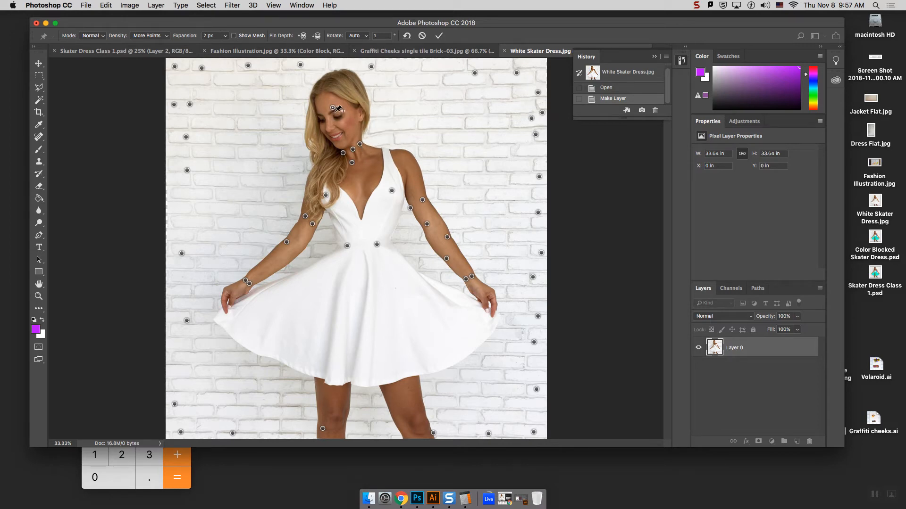
drag(333, 107, 326, 105)
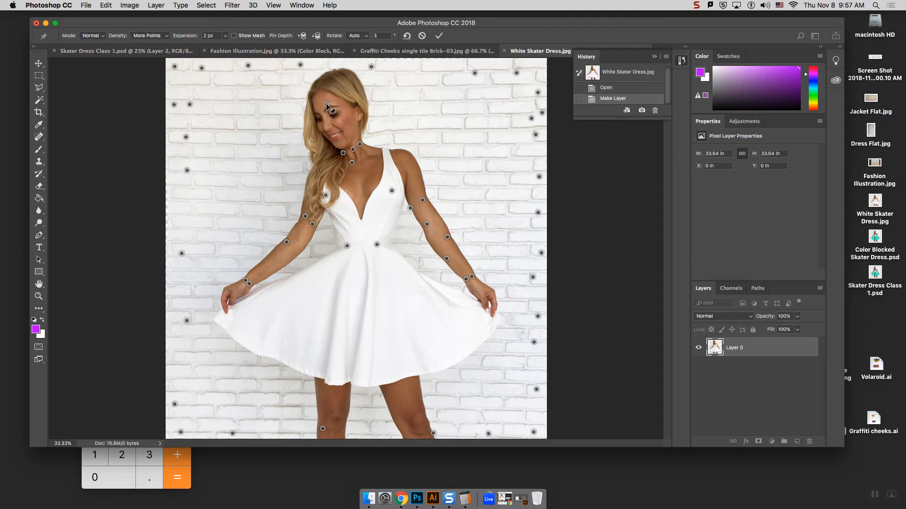
Remove all Puppet Warp pins from the photo, and undo the new pin placed on the face.
click(406, 37)
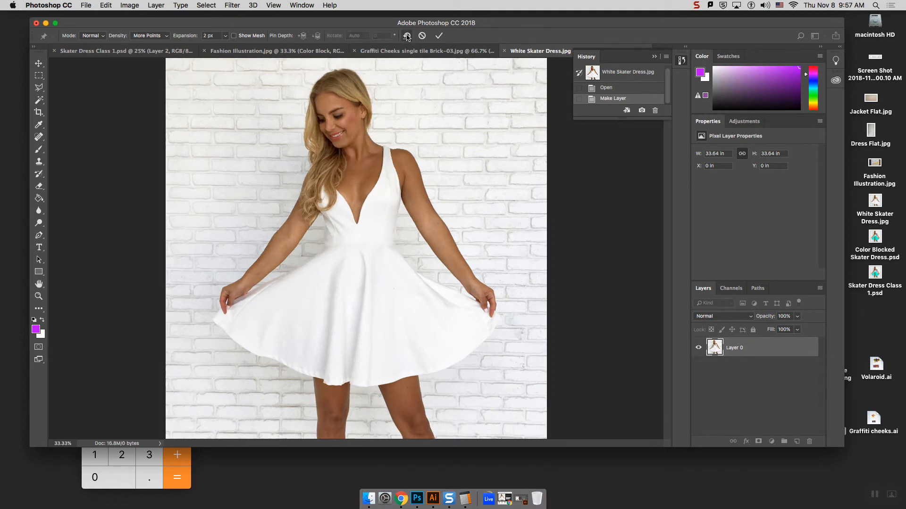
click(328, 106)
key(super+z)
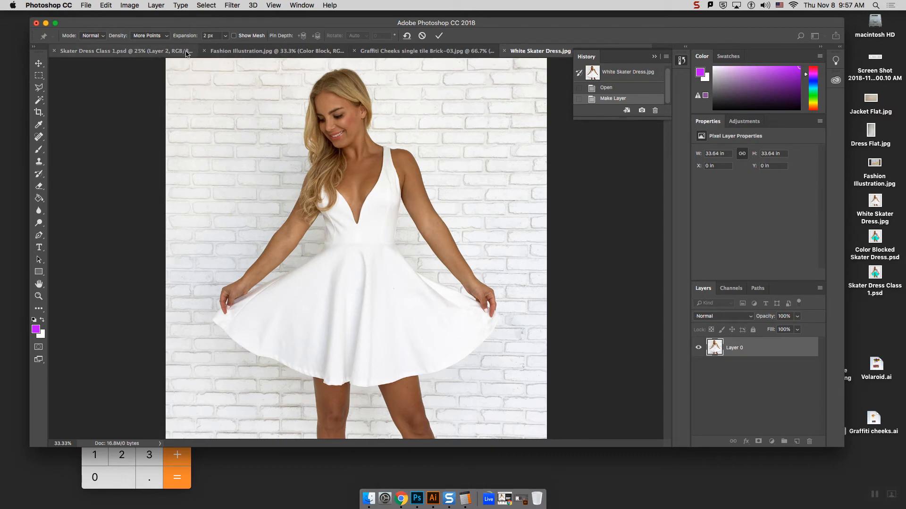
Pin both sides of the waist, pull the pin on the photo's left side inward twice, and undo the second pull.
click(390, 245)
click(328, 246)
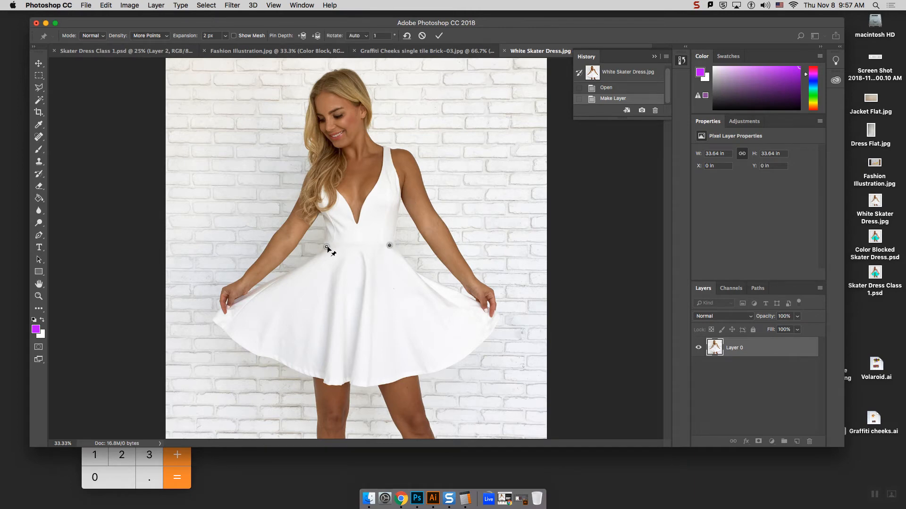
drag(329, 245, 344, 246)
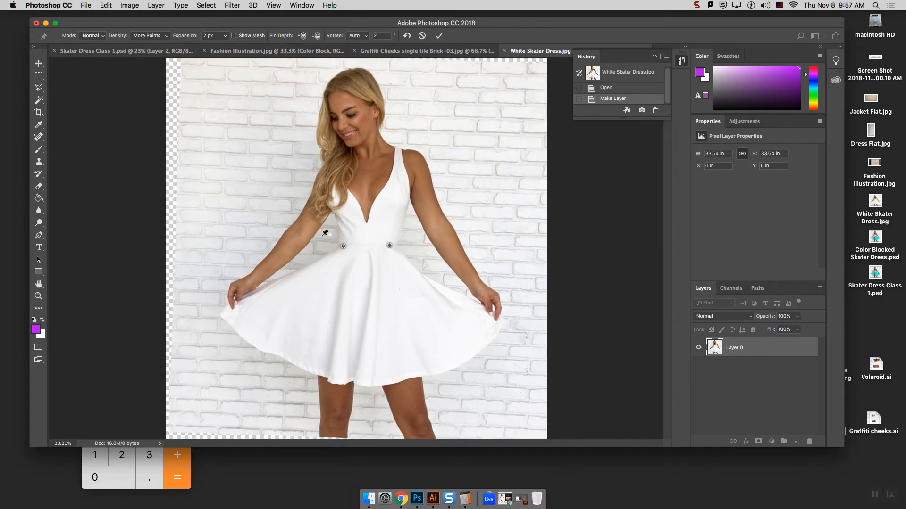
drag(343, 246, 370, 248)
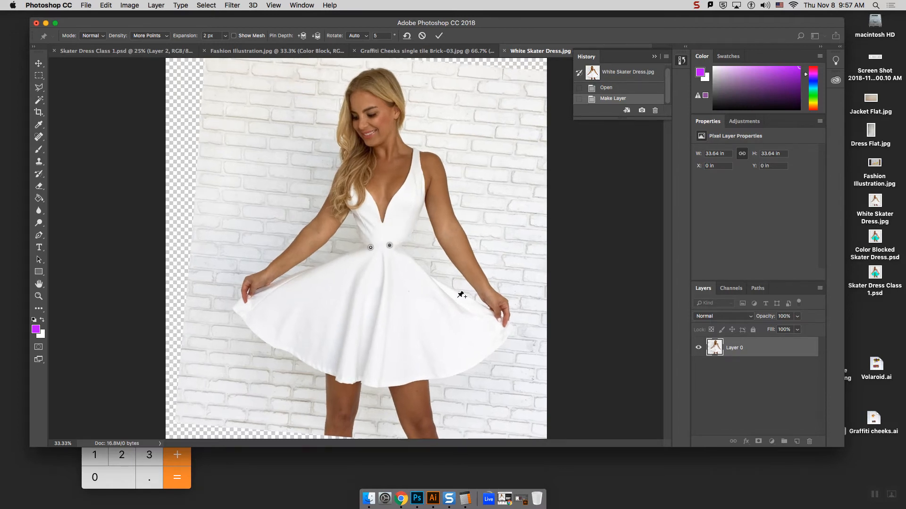
key(super+z)
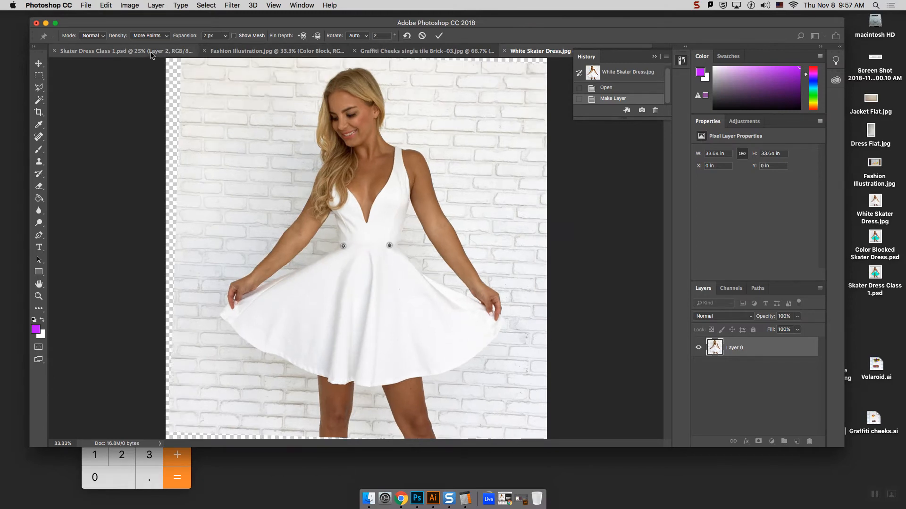
Switch to the Skater Dress Class 1.psd document.
click(137, 53)
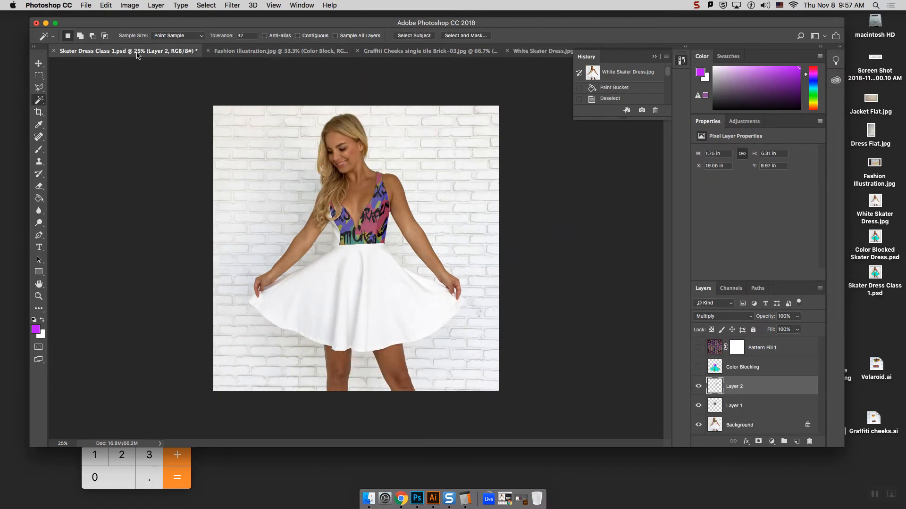
Marquee a rectangle around the skirt, copy that area of the Pattern Fill 1 layer, and paste it as a new layer above Layer 2.
click(40, 76)
drag(246, 233, 482, 359)
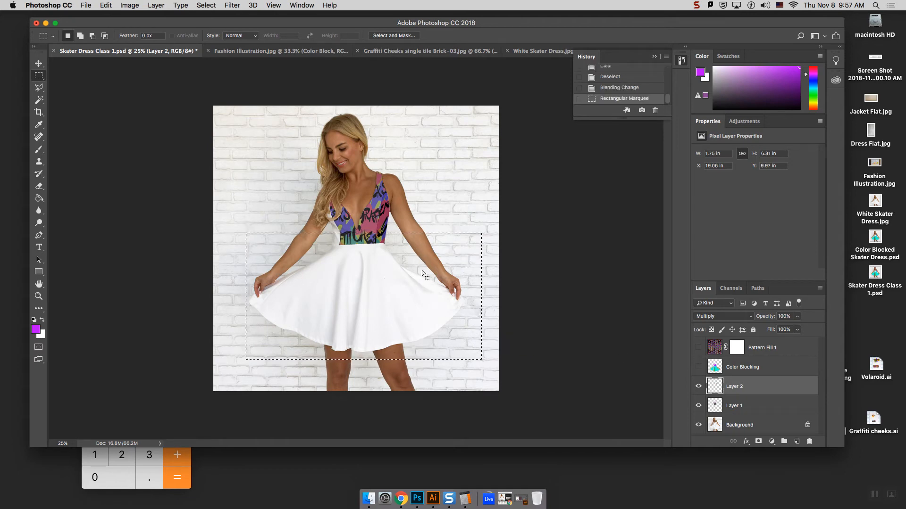
click(756, 349)
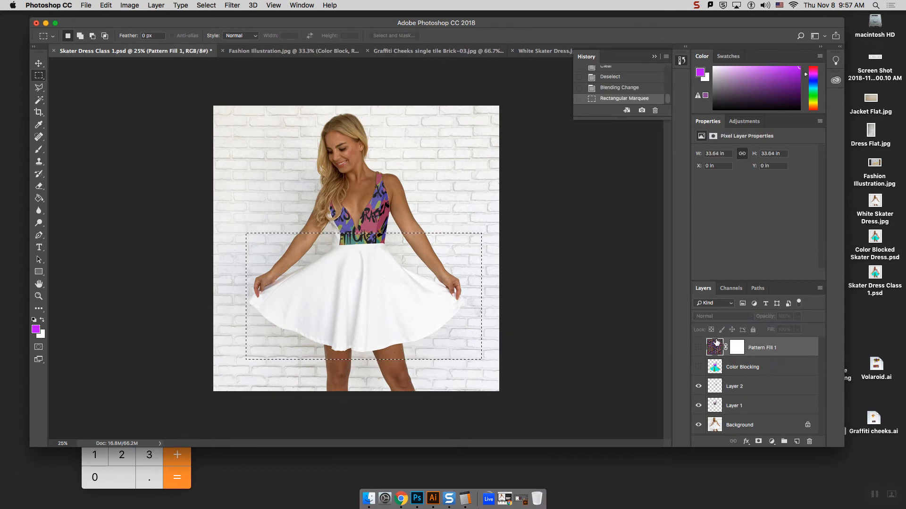
click(698, 348)
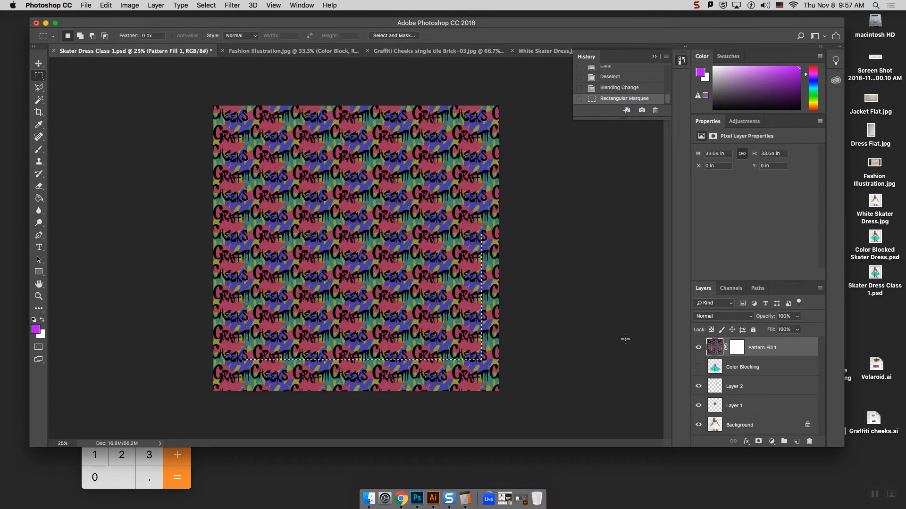
click(743, 372)
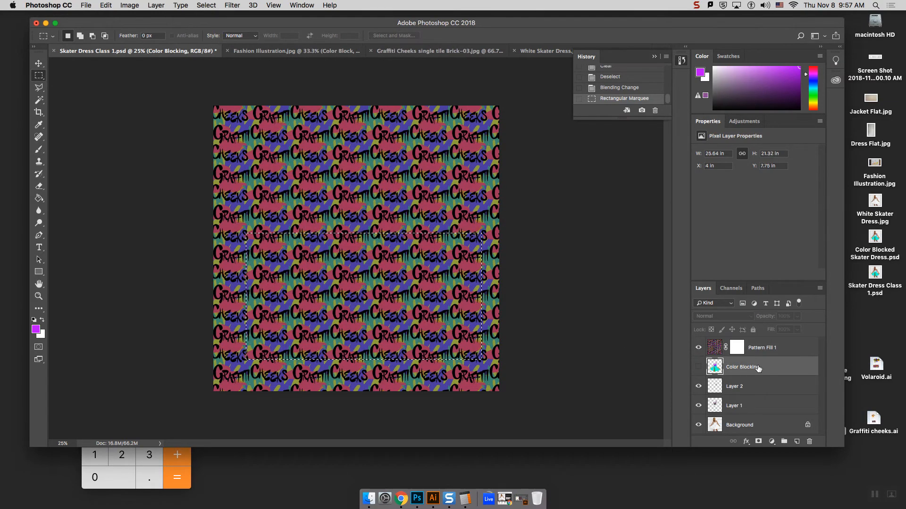
click(698, 347)
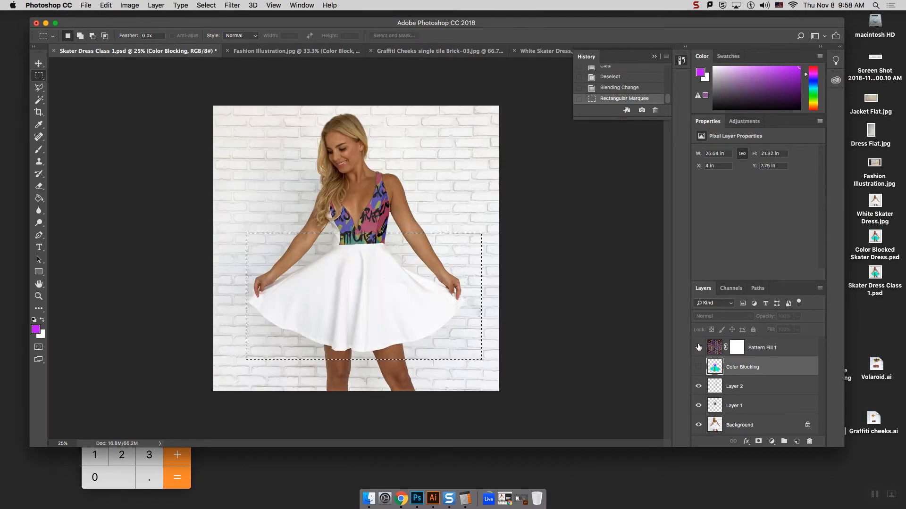
click(749, 386)
key(super+v)
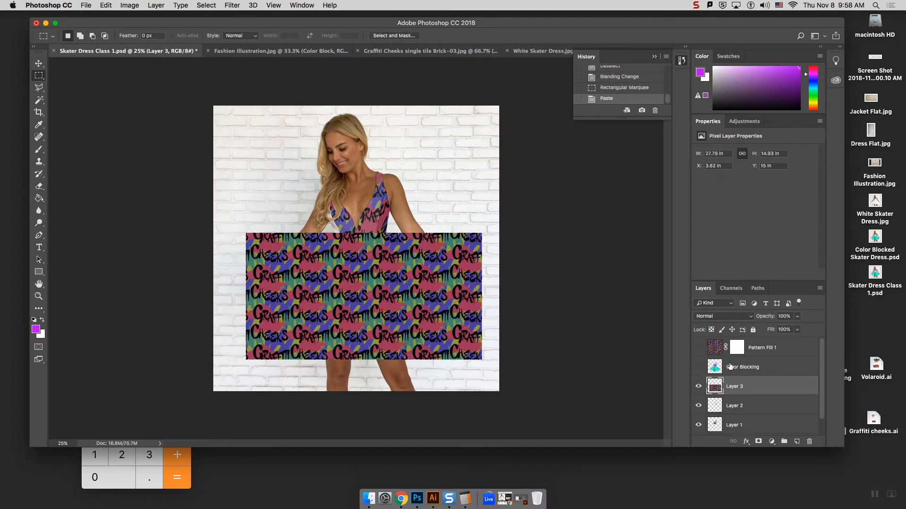
Show the Color Blocking layer and move it beneath the pasted pattern layer.
click(698, 368)
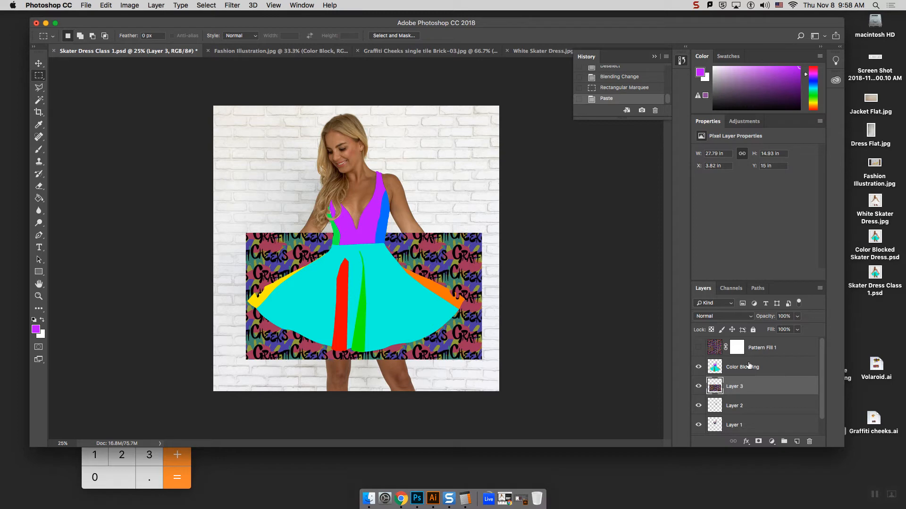
drag(749, 365, 752, 394)
click(734, 368)
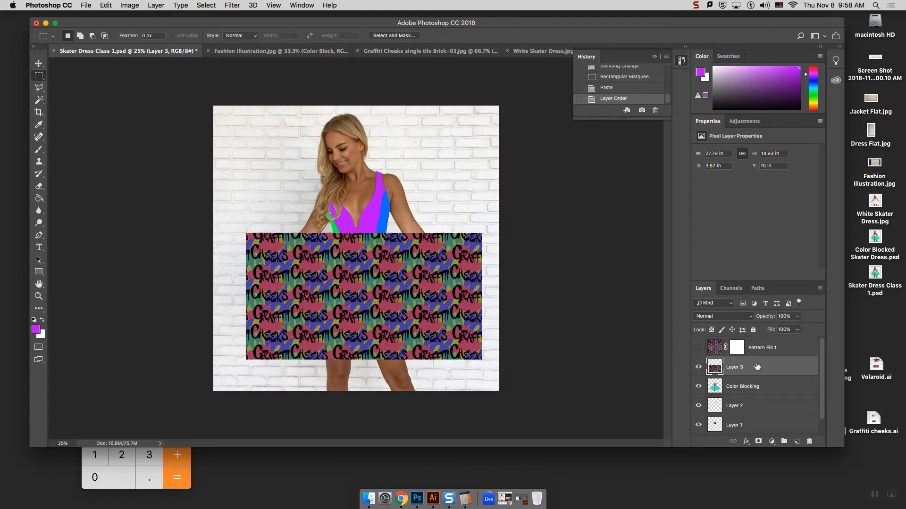
Toggle the Color Blocking layer's visibility off and on, and lower the pasted pattern layer's opacity to 54%.
click(697, 386)
click(699, 387)
click(796, 318)
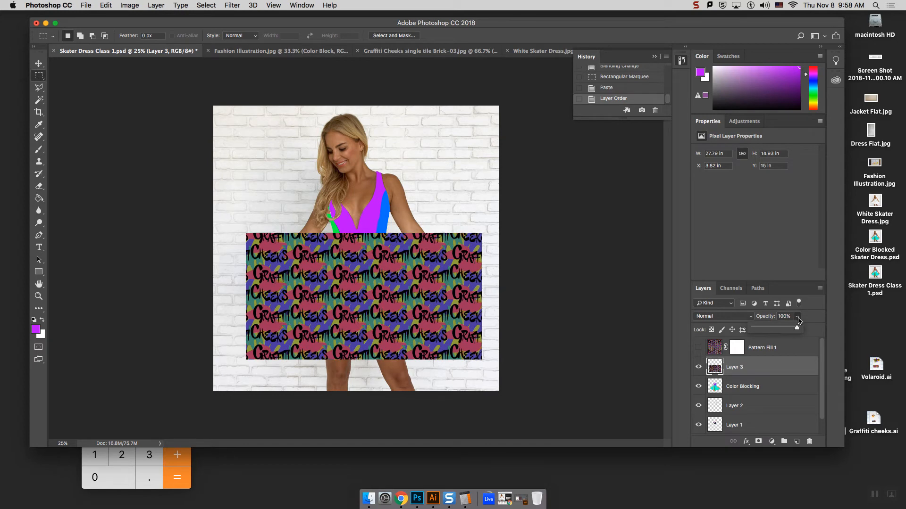
drag(796, 326, 778, 330)
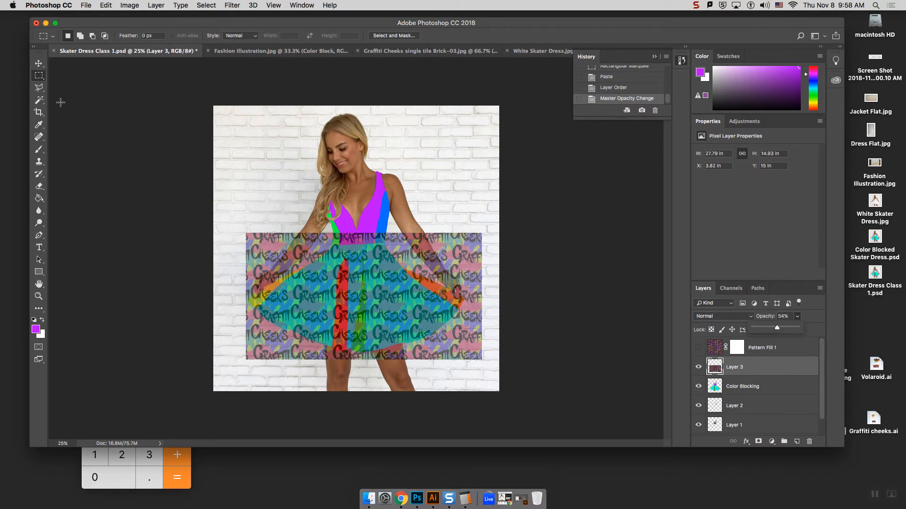
Start a Puppet Warp on the semi-transparent pattern layer over the skirt.
click(127, 6)
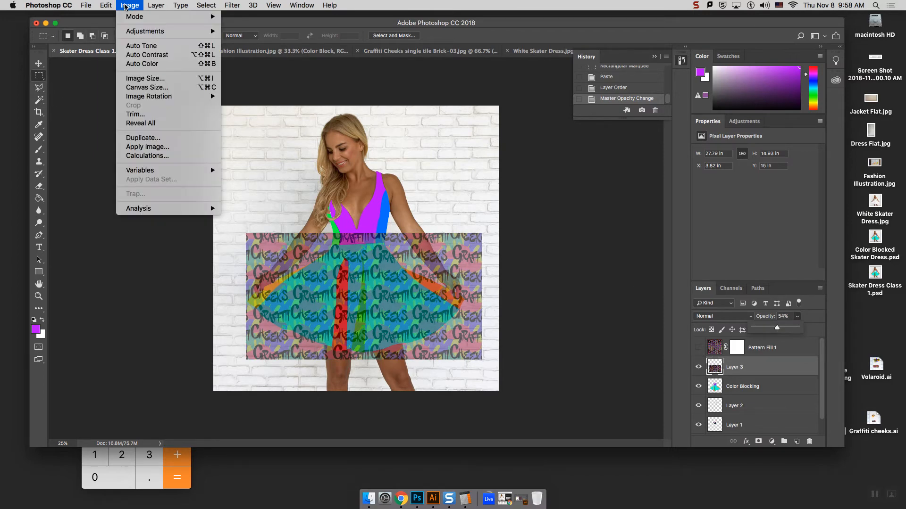
mouse_move(106, 5)
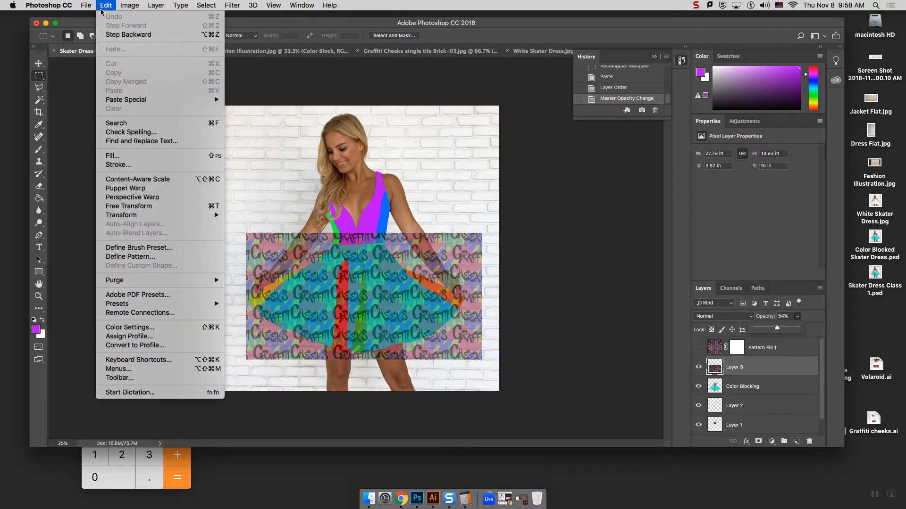
click(149, 187)
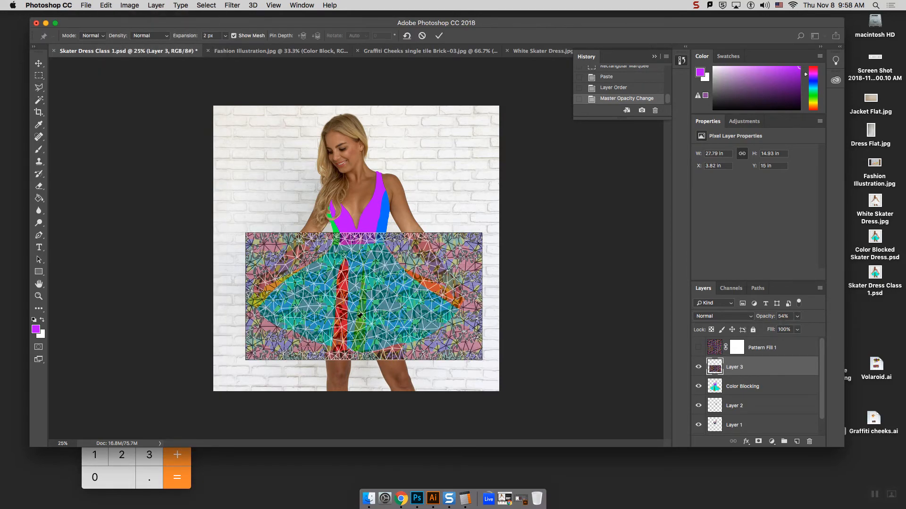
key(super+equal)
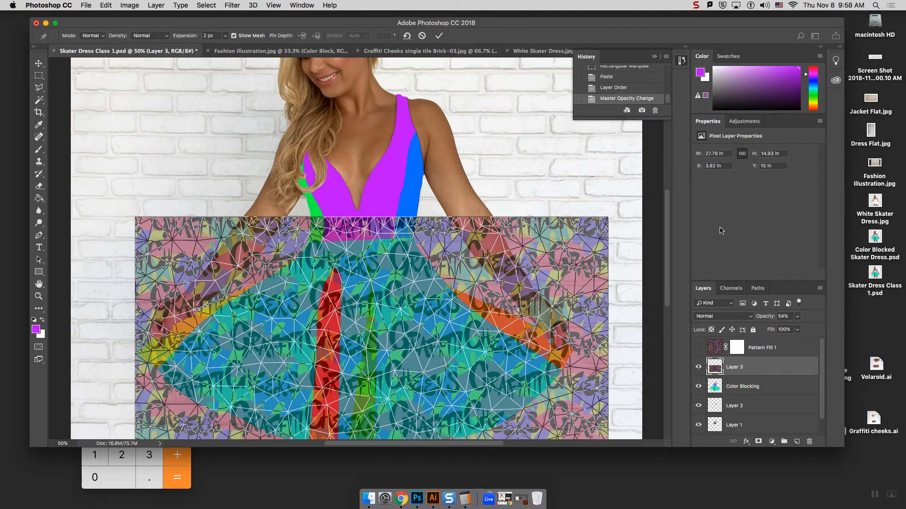
Compare the Puppet Warp mesh at More Points and Fewer Points density, and return the density to Normal.
drag(668, 259, 669, 278)
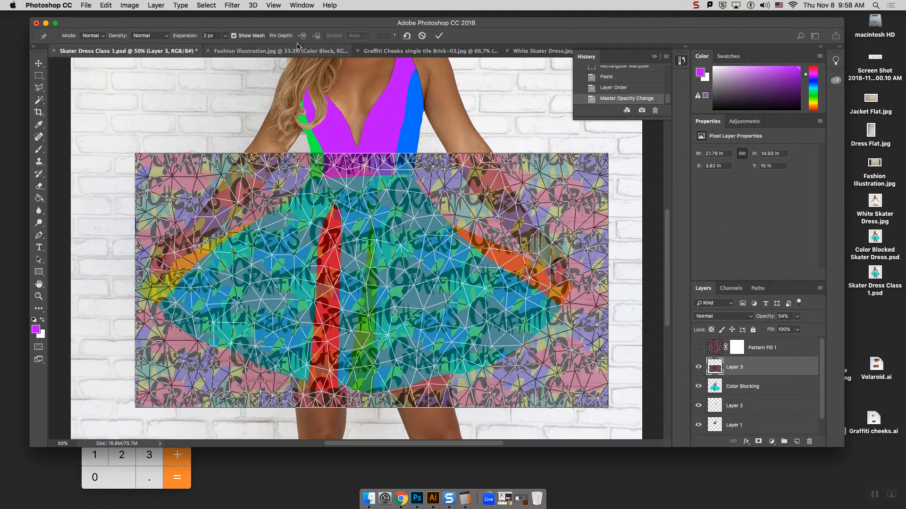
click(146, 40)
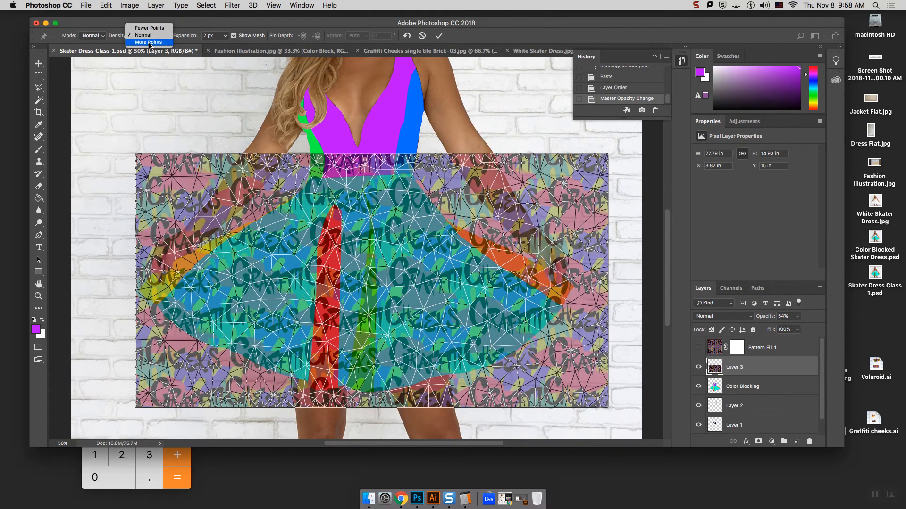
click(149, 42)
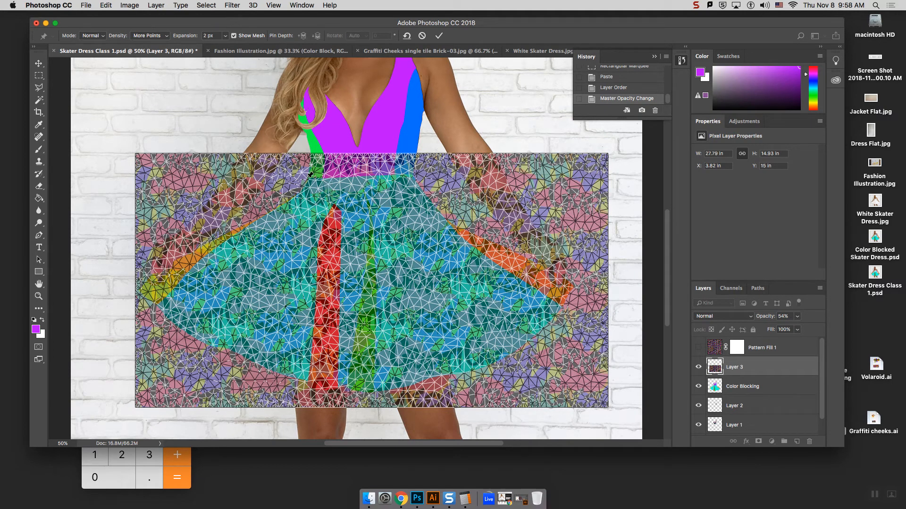
click(146, 39)
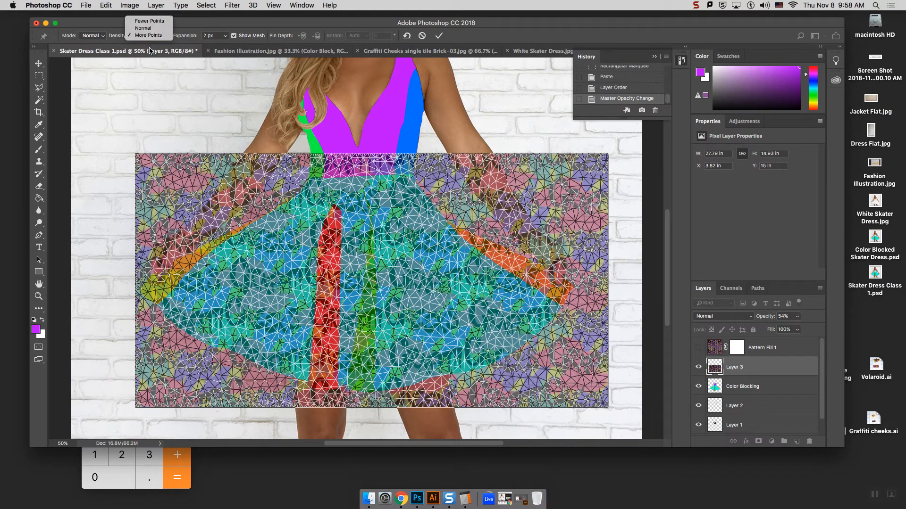
click(147, 23)
click(147, 35)
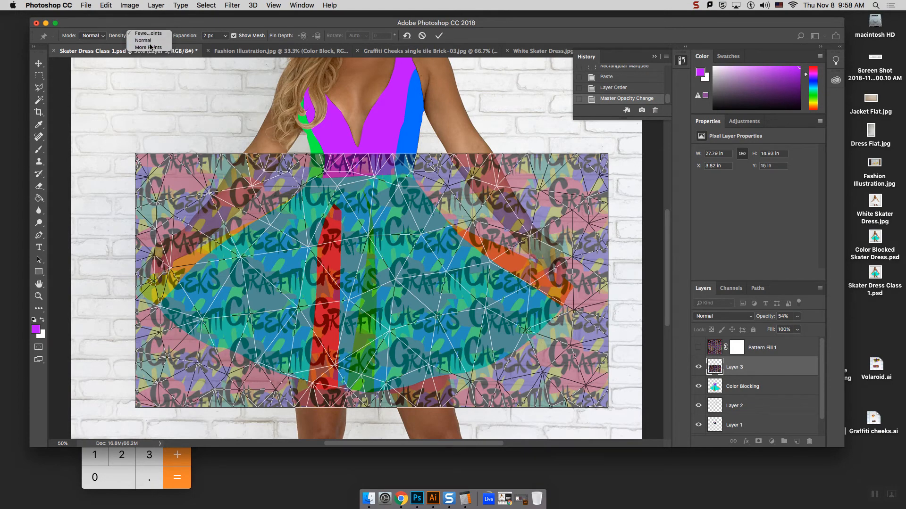
click(151, 43)
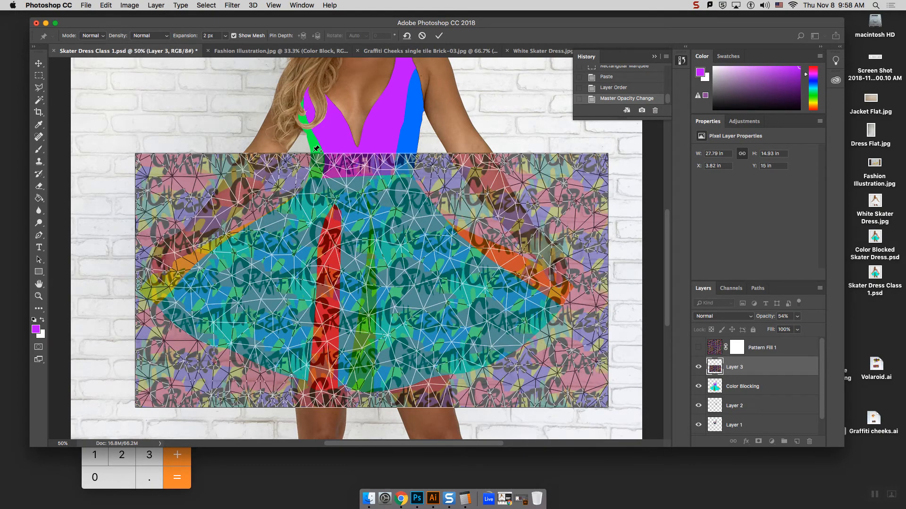
Pin the pattern at both ends of the waist seam, both outer skirt tips and along the skirt's sloping upper edges.
click(308, 180)
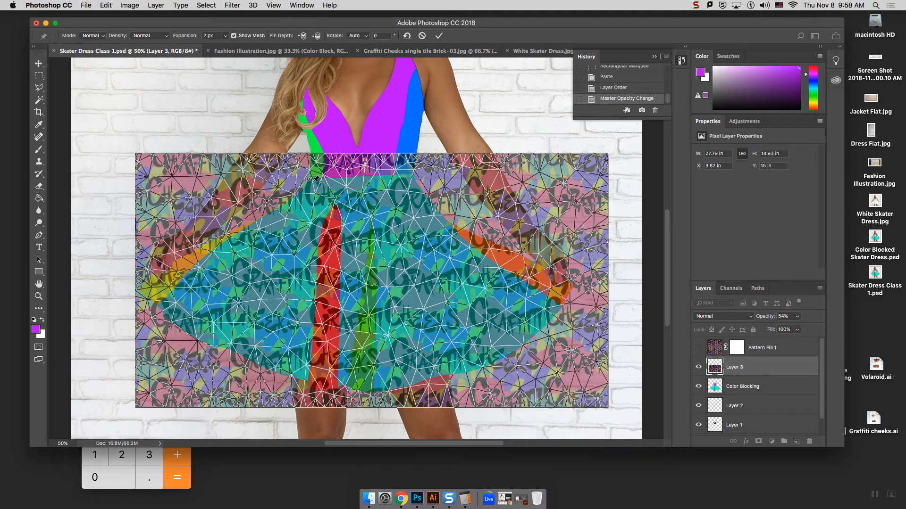
click(412, 174)
click(555, 309)
click(467, 255)
click(161, 303)
click(232, 241)
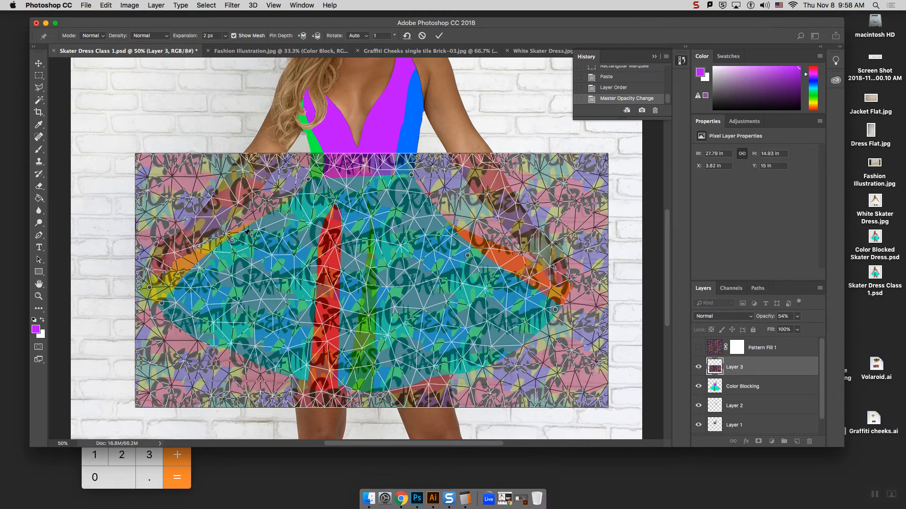
click(295, 199)
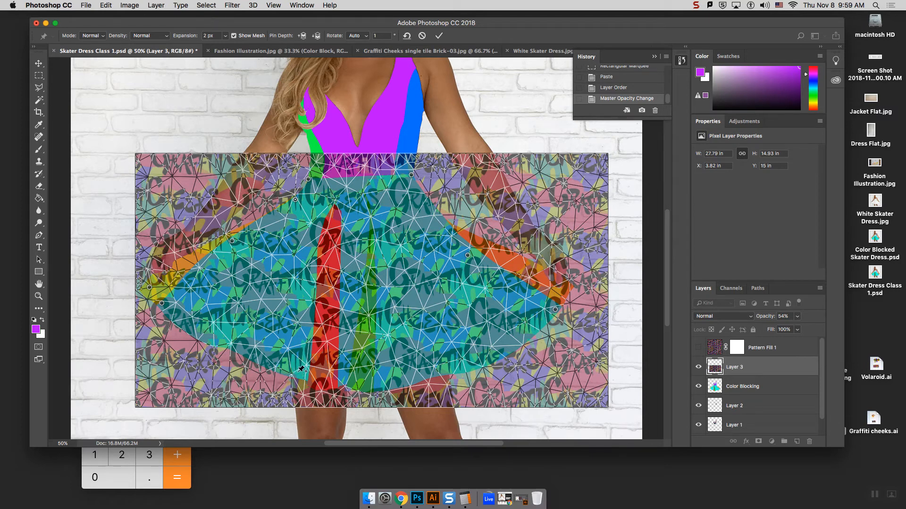
Add a column of warp pins along the left side of the red fold, from the hem up to its tip.
click(299, 372)
click(303, 352)
click(300, 324)
click(307, 297)
click(307, 272)
click(316, 241)
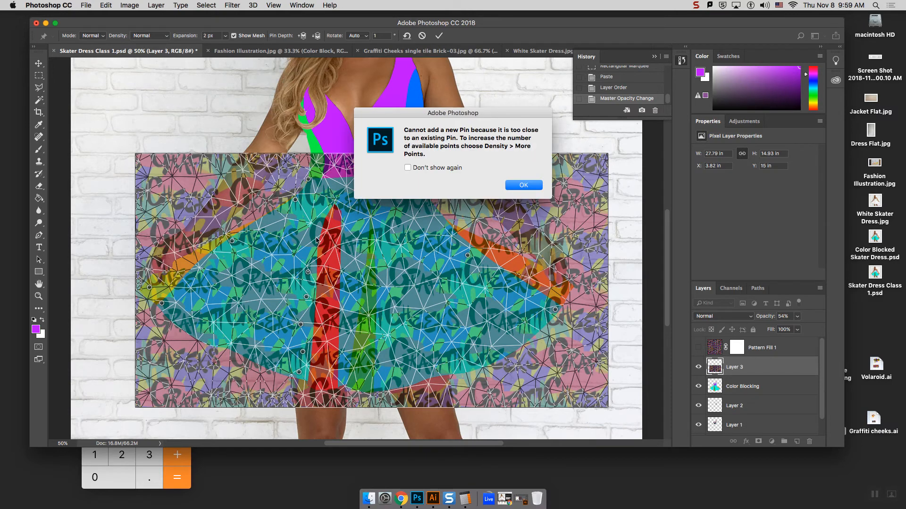
click(522, 186)
click(306, 243)
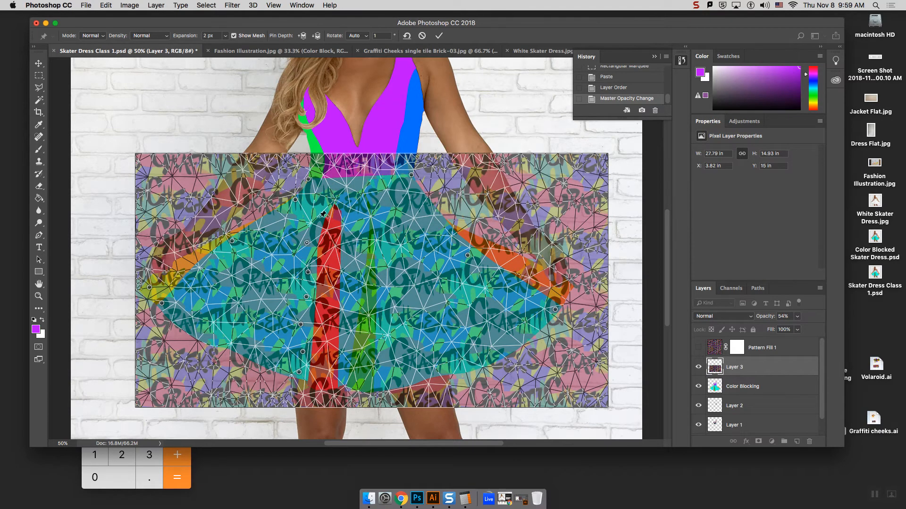
click(319, 217)
Add a column of warp pins along the right side of the red fold, from its tip down to the hem.
click(349, 217)
click(349, 245)
click(350, 274)
click(349, 303)
click(345, 324)
click(346, 347)
click(341, 367)
click(341, 380)
Pull the pattern inside the red fold down past the hem and add two more pins in the fold's lower half.
click(324, 345)
drag(324, 345, 319, 398)
click(323, 380)
click(324, 328)
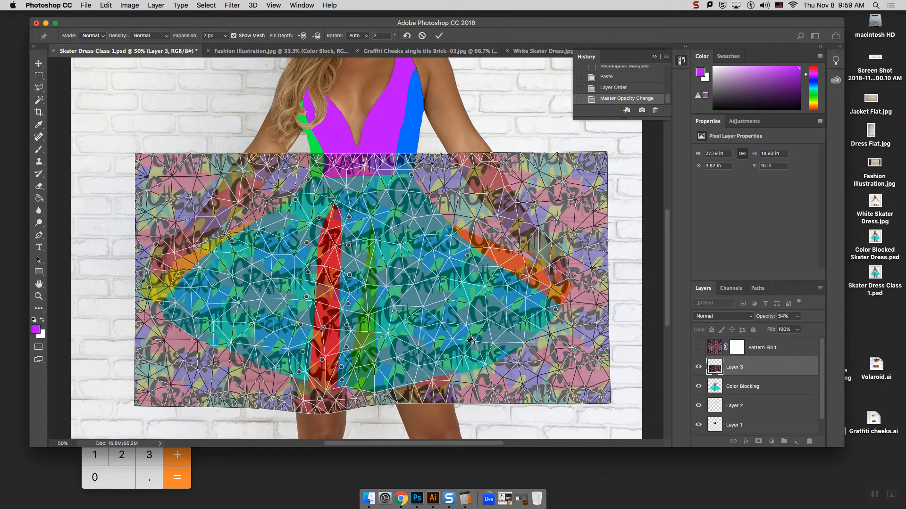
Add four warp pins along the right half of the skirt's hem.
click(511, 340)
click(480, 357)
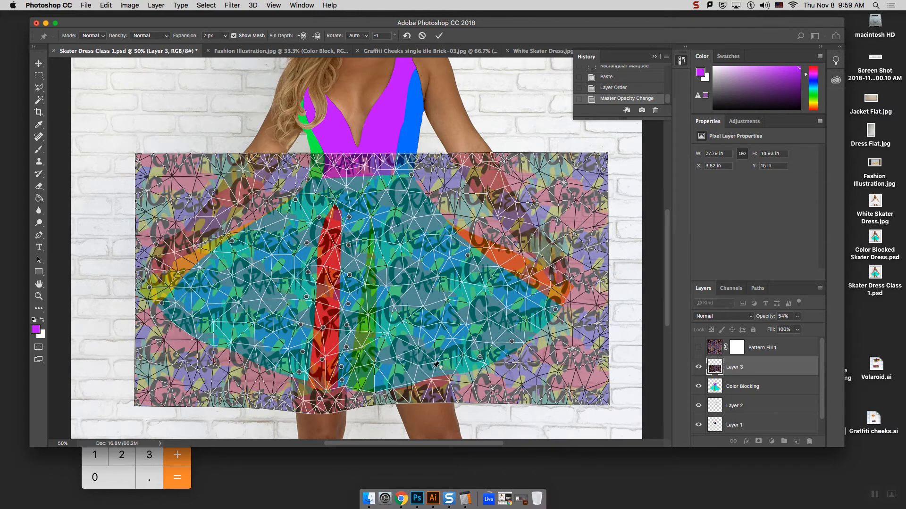
click(432, 367)
click(405, 373)
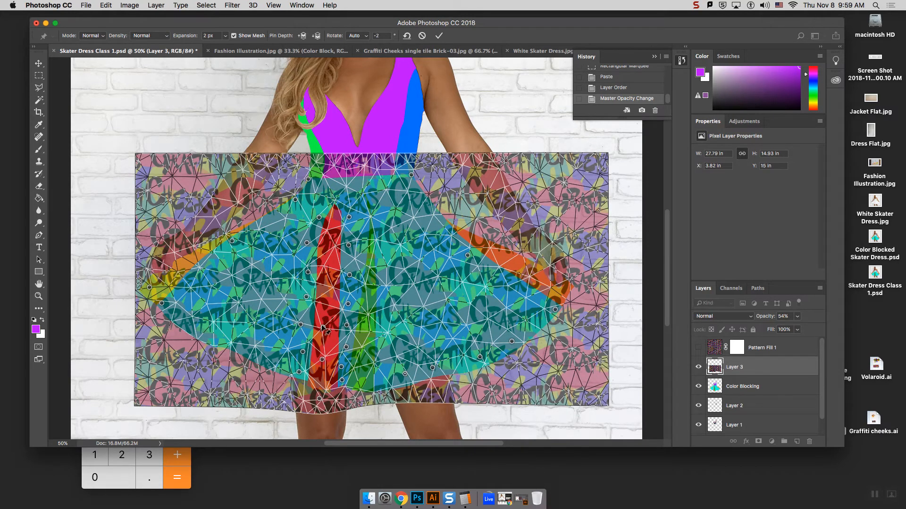
Warp the pattern inside the red fold by raising its middle pin and pulling new pins in the upper part downward.
drag(324, 329, 327, 297)
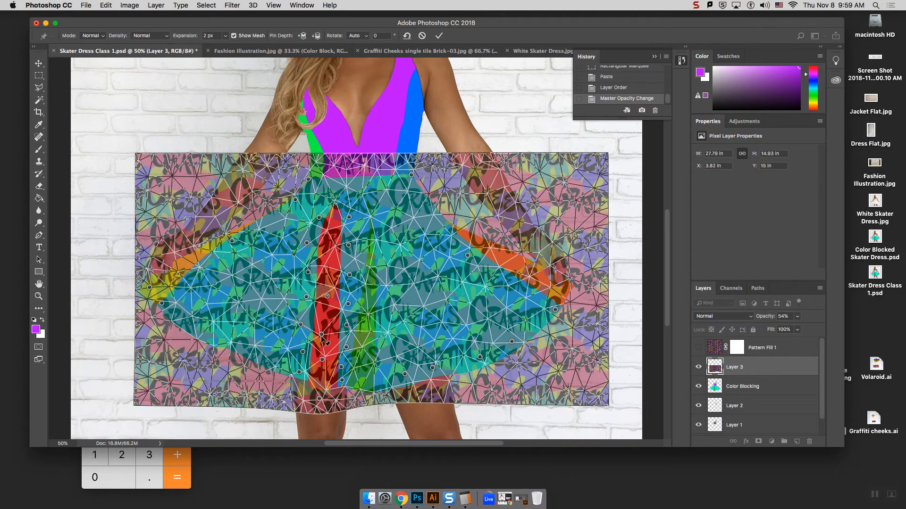
click(328, 314)
click(524, 185)
drag(327, 259, 328, 272)
click(327, 240)
drag(327, 240, 327, 283)
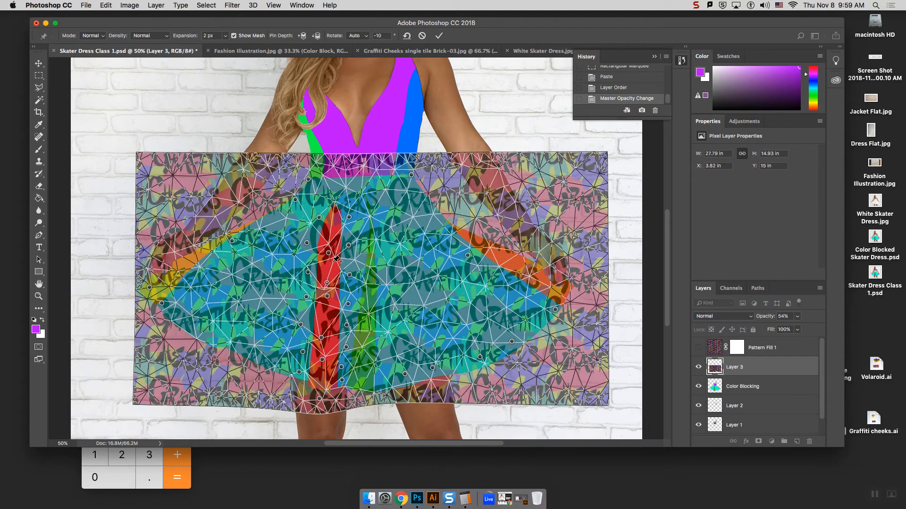
Shift the red fold's lower pin slightly up and its middle pin slightly down toward the fold's left edge.
mouse_move(322, 360)
mouse_down()
mouse_move(319, 367)
mouse_move(322, 346)
mouse_up()
click(329, 296)
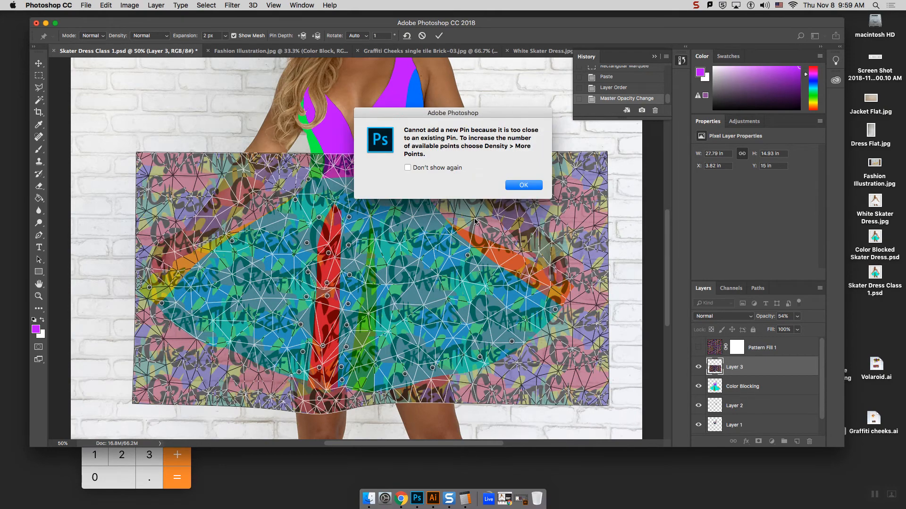
click(524, 185)
mouse_move(327, 295)
mouse_down()
mouse_move(317, 319)
mouse_move(322, 303)
mouse_up()
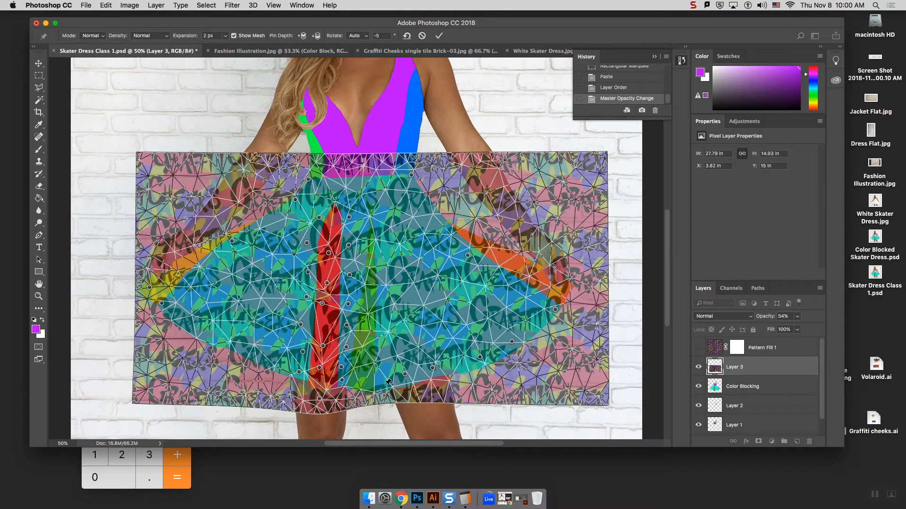
Add a column of warp pins along the right side of the green fold, from the hem up to its tip.
click(382, 385)
click(388, 367)
click(384, 345)
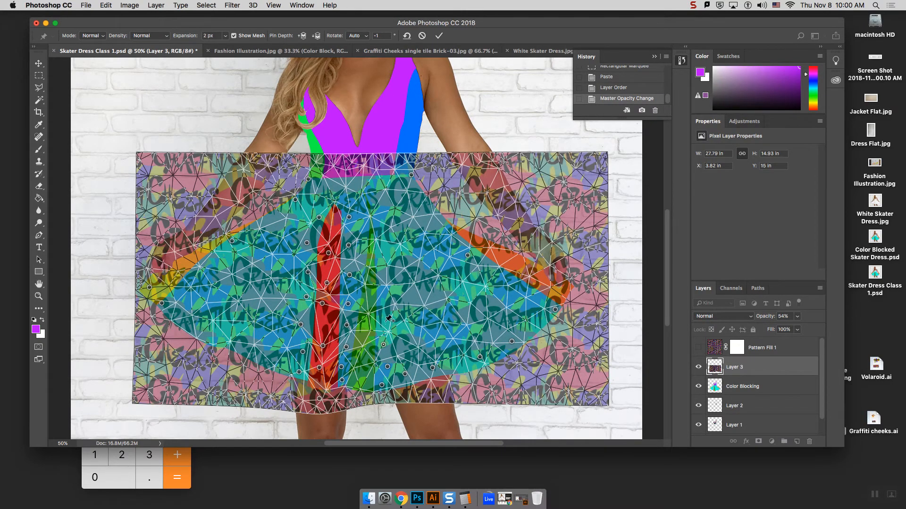
click(385, 323)
click(535, 189)
click(382, 316)
click(388, 294)
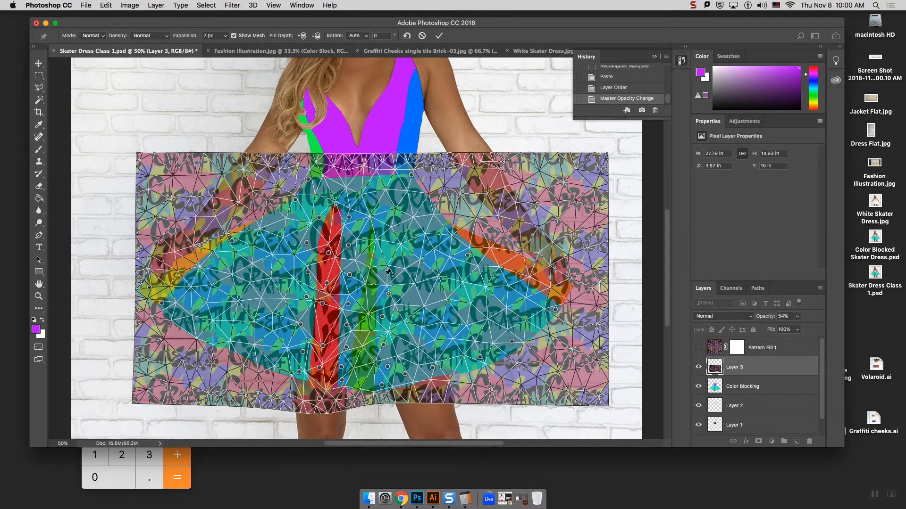
click(387, 265)
click(537, 186)
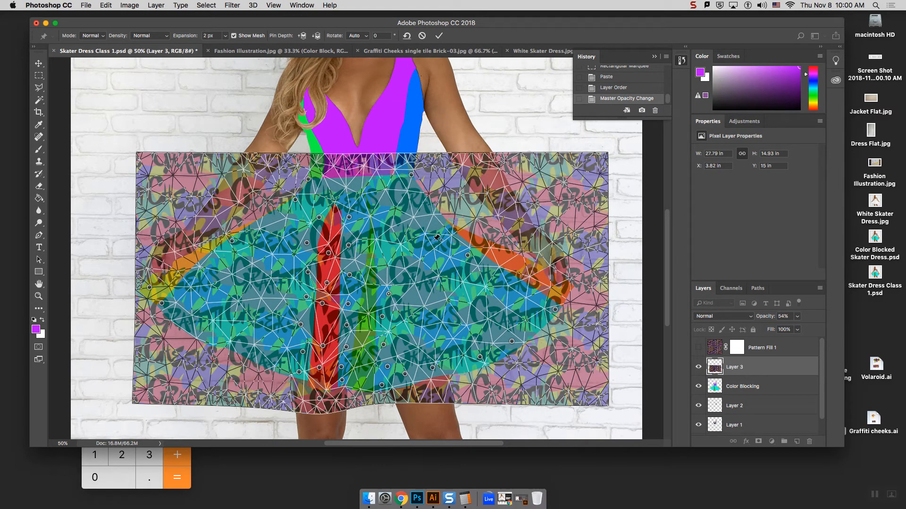
click(384, 267)
click(389, 240)
click(385, 225)
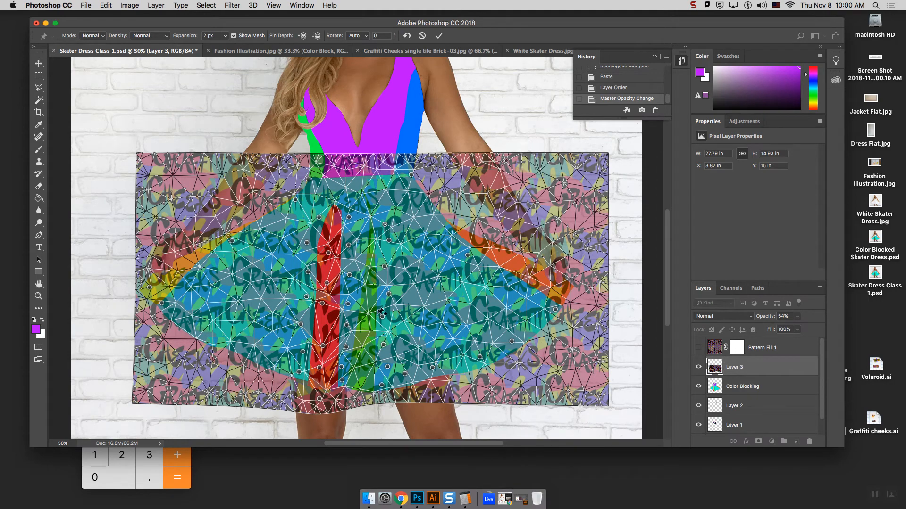
Set the mesh density to More Points and warp the pattern inside the green fold, down toward the hem and up near its tip.
click(166, 40)
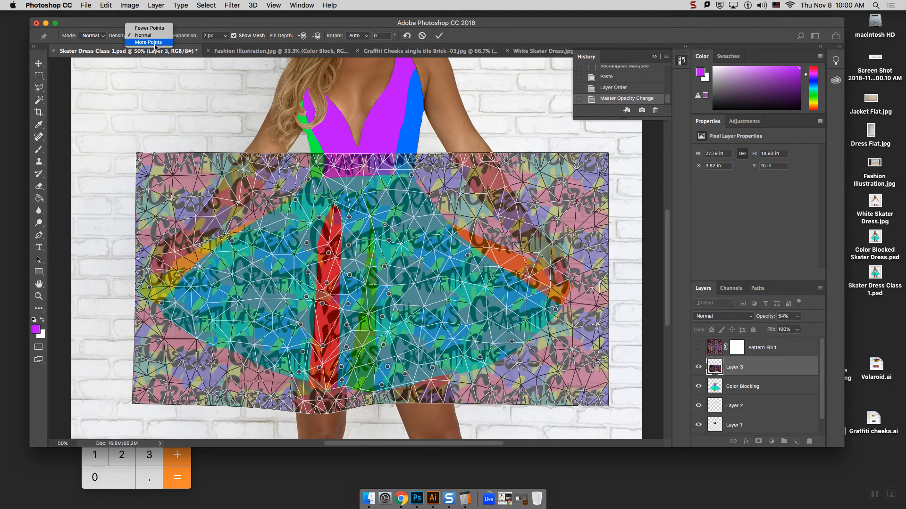
click(147, 43)
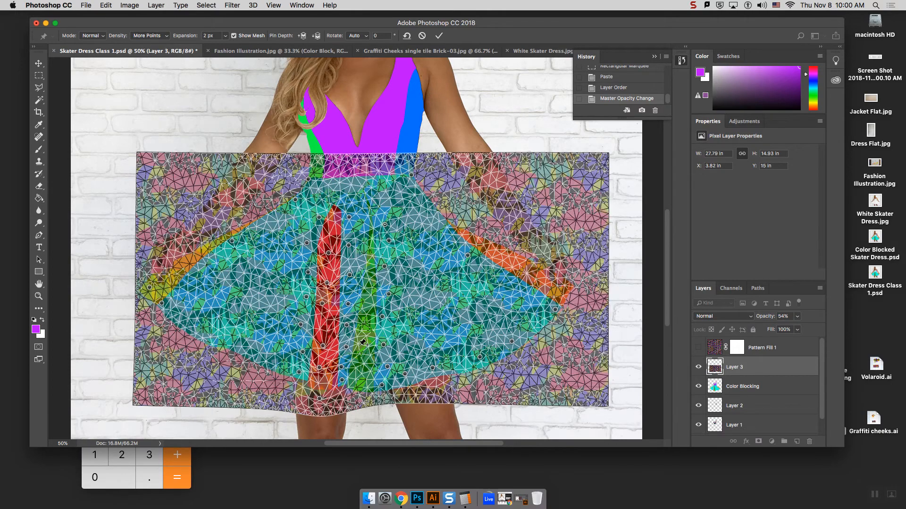
click(367, 329)
drag(363, 362, 361, 385)
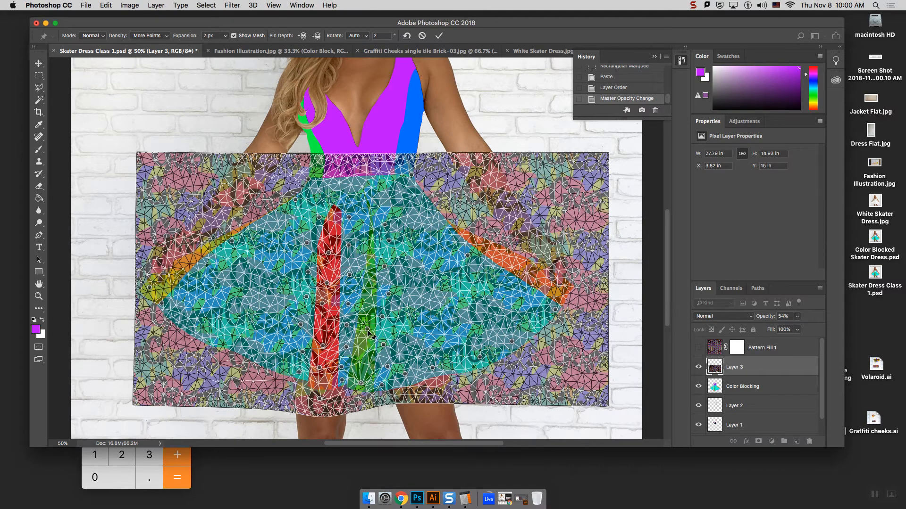
drag(367, 332, 372, 343)
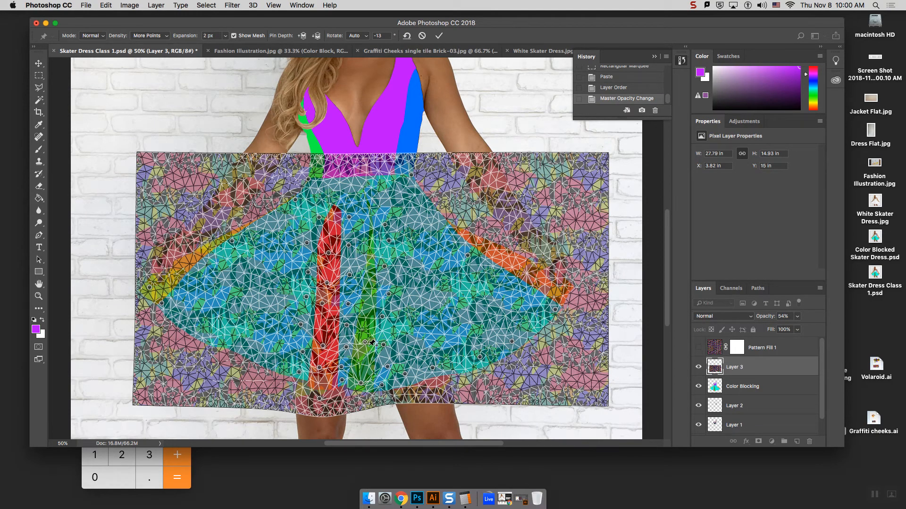
click(368, 298)
drag(369, 299, 370, 261)
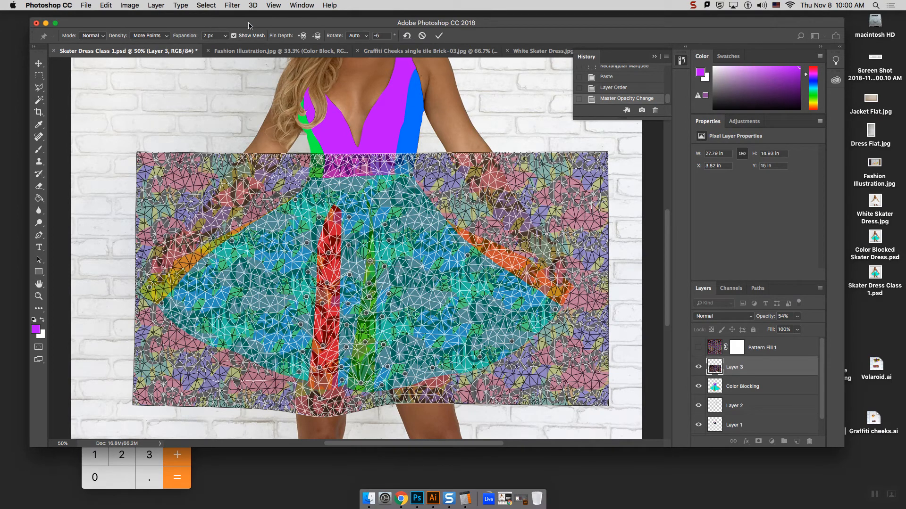
Hide the warp mesh, lower the green fold's upper pin slightly and pull the pattern down at the hem between the red and green folds.
click(234, 36)
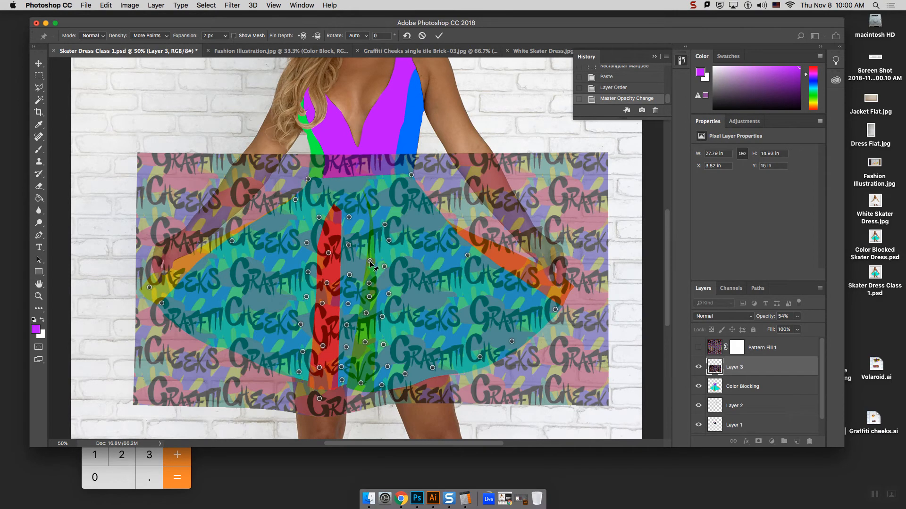
drag(370, 262, 369, 272)
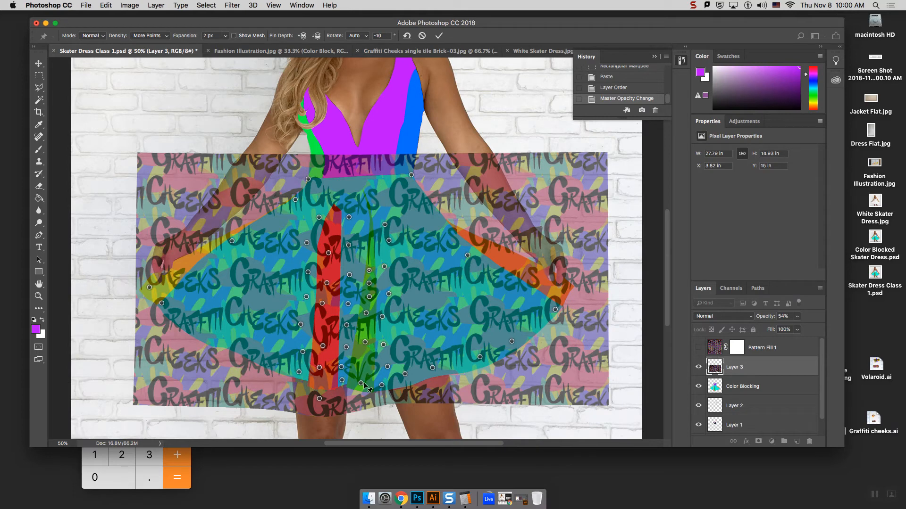
drag(361, 384, 341, 394)
click(362, 362)
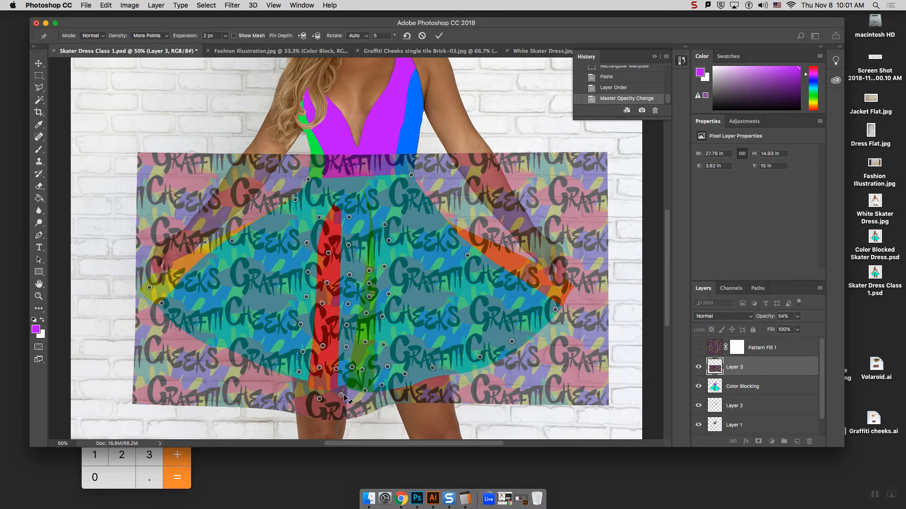
Switch to White Skater Dress.jpg, start Puppet Warp on Layer 0 and pin the photo's left edge from bottom to top.
click(106, 5)
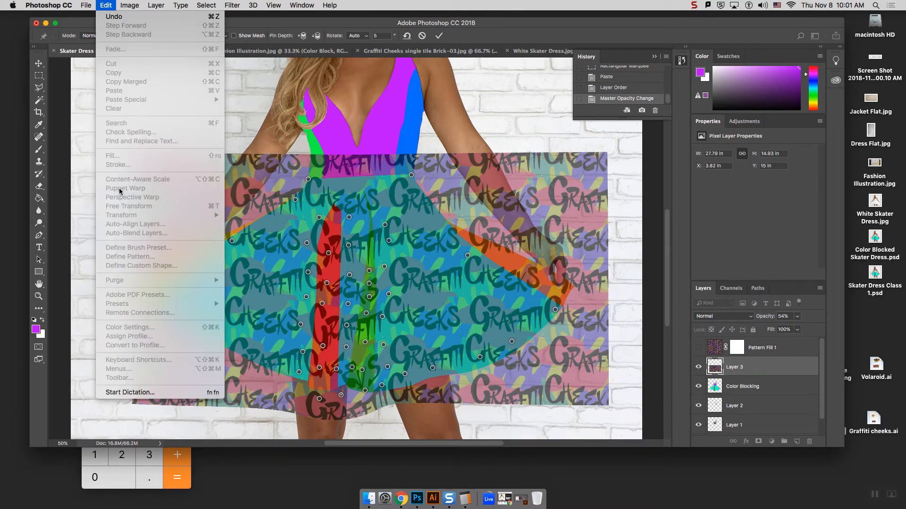
click(527, 50)
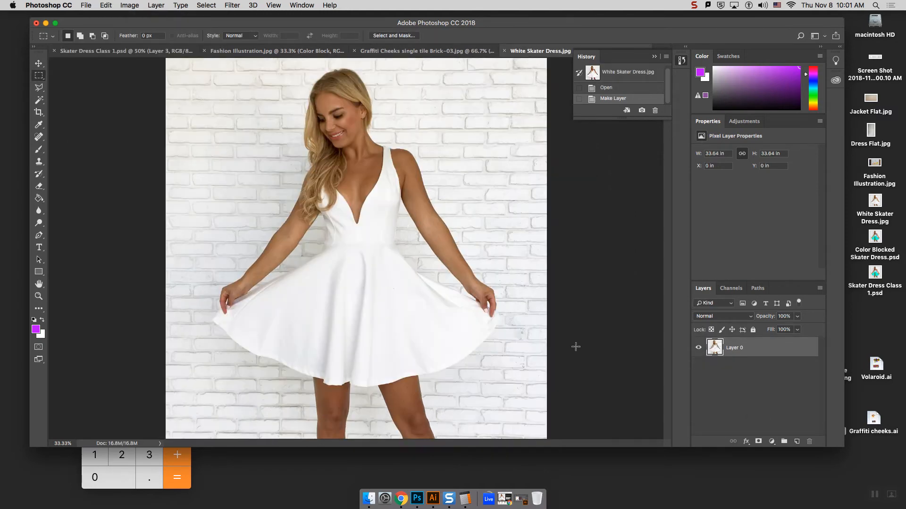
click(105, 5)
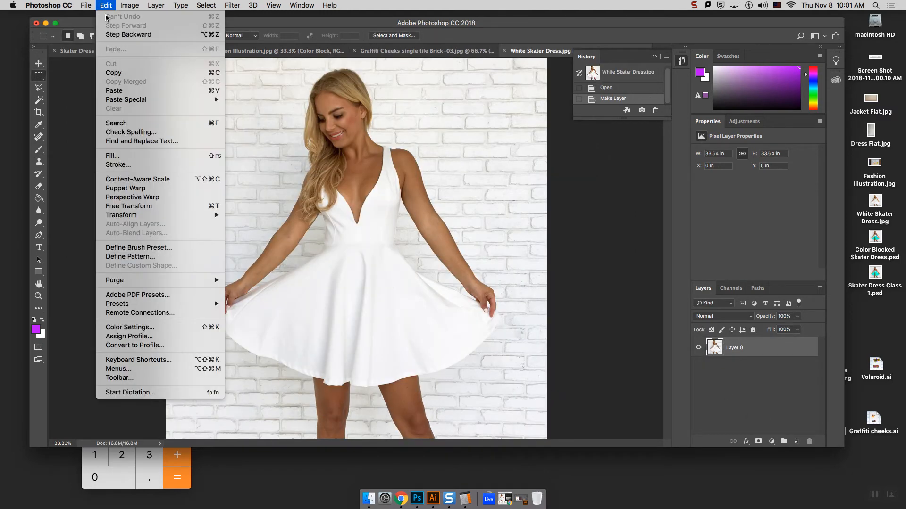
click(141, 188)
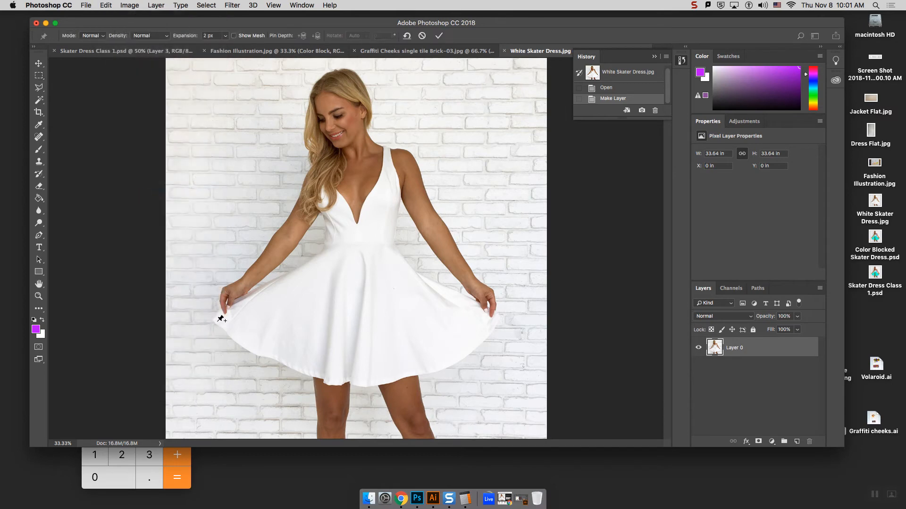
click(171, 436)
click(172, 369)
click(174, 235)
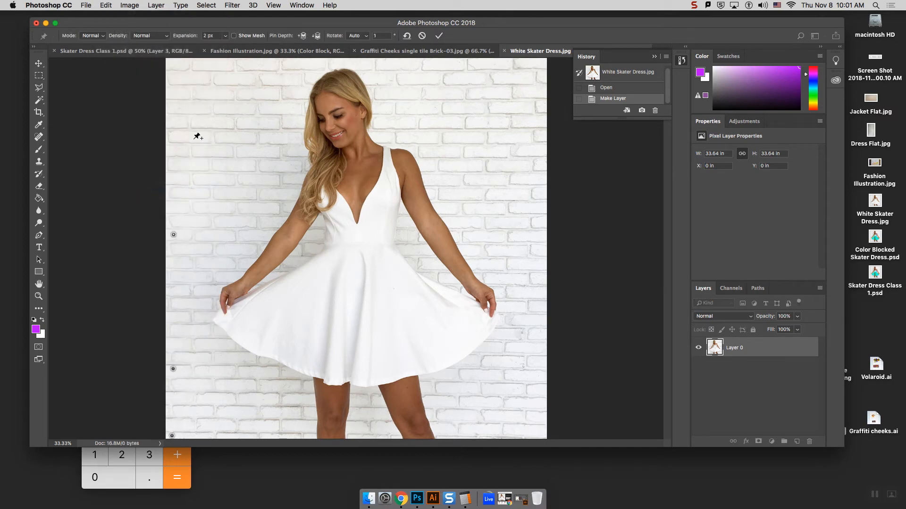
click(187, 111)
click(177, 63)
Add warp pins down the photo's right edge and along its top edge.
click(537, 64)
click(533, 116)
click(536, 223)
click(529, 333)
click(541, 421)
click(465, 70)
click(369, 63)
click(280, 62)
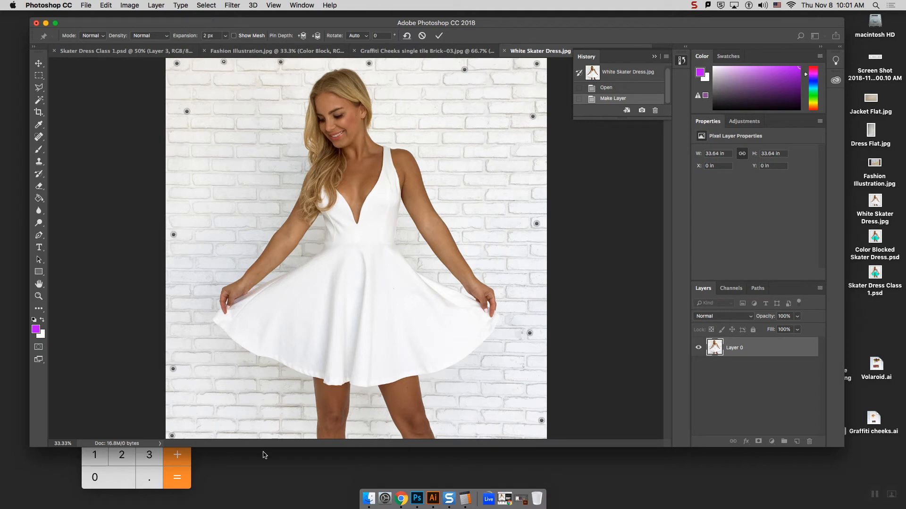
Anchor the bottom of the dress photo with a row of four warp pins.
click(235, 427)
click(373, 431)
click(446, 435)
click(508, 432)
Pin both sides of the dress's waist and pull them inward to slim it.
click(392, 244)
click(330, 243)
drag(392, 244, 347, 248)
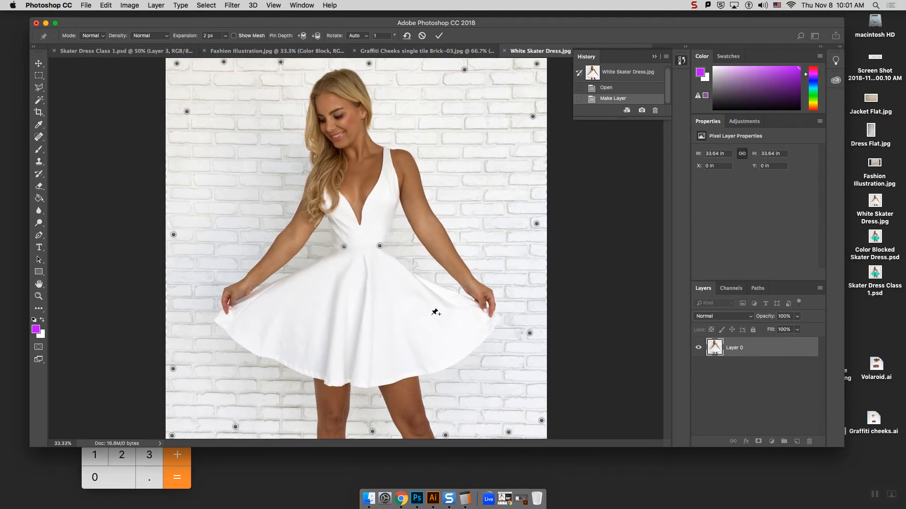
Pin the right-hand arm at the elbow and forearm, nudging the arm slightly outward, and try another pin near the wrist.
drag(420, 226, 426, 228)
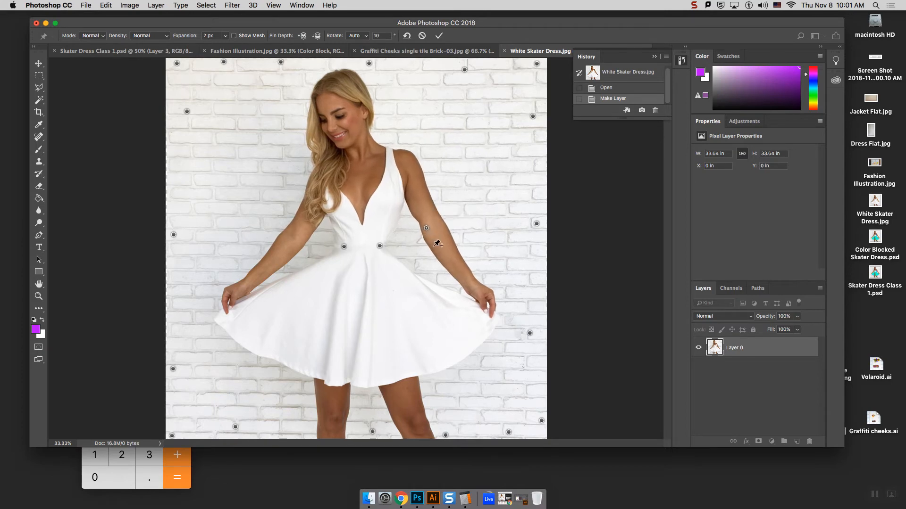
click(466, 279)
drag(466, 280, 468, 278)
click(475, 270)
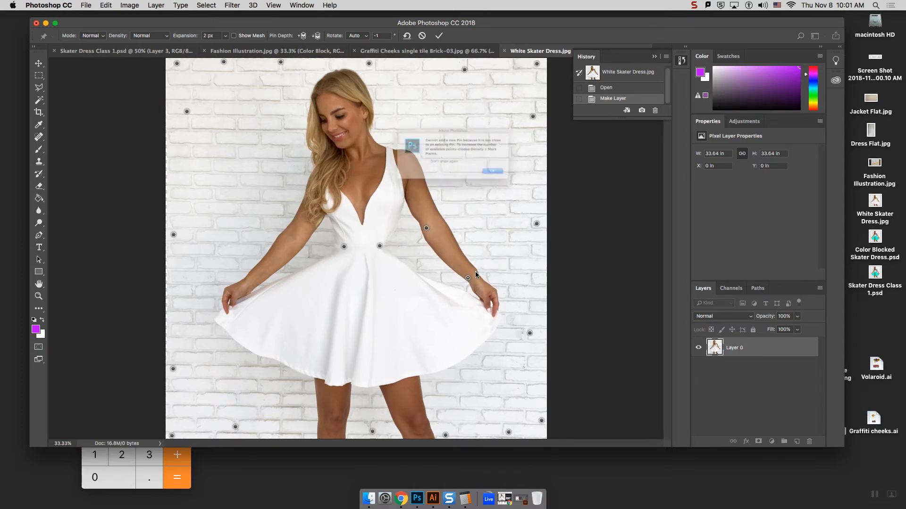
click(523, 187)
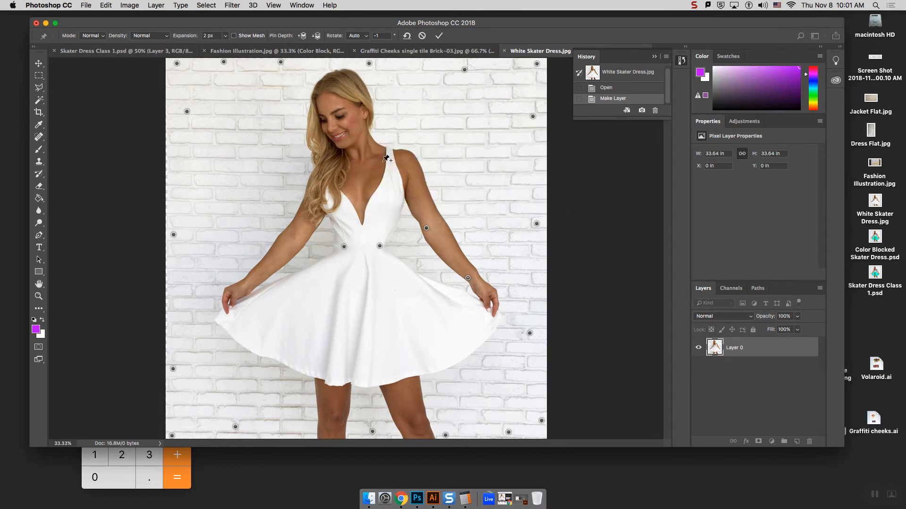
Show the warp mesh, set its density to More Points and add a second pin near the right-hand wrist.
click(239, 37)
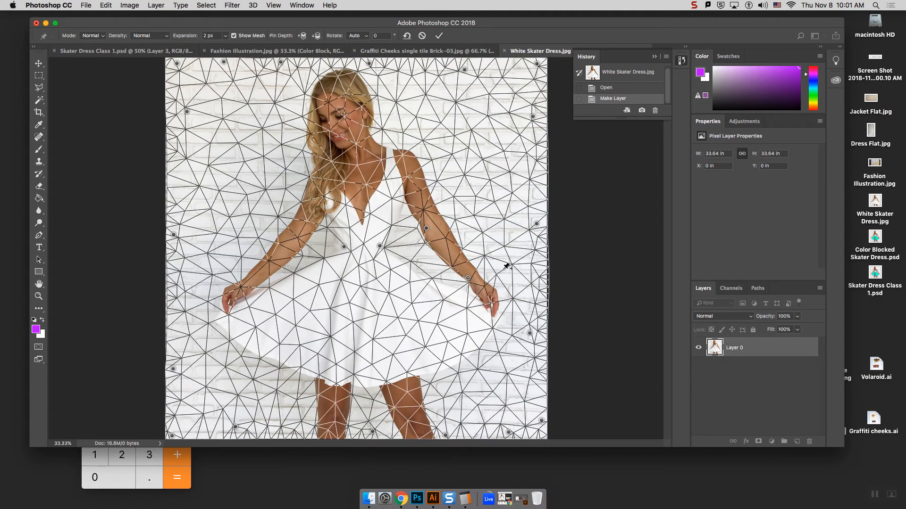
click(482, 268)
click(524, 185)
click(148, 36)
click(152, 45)
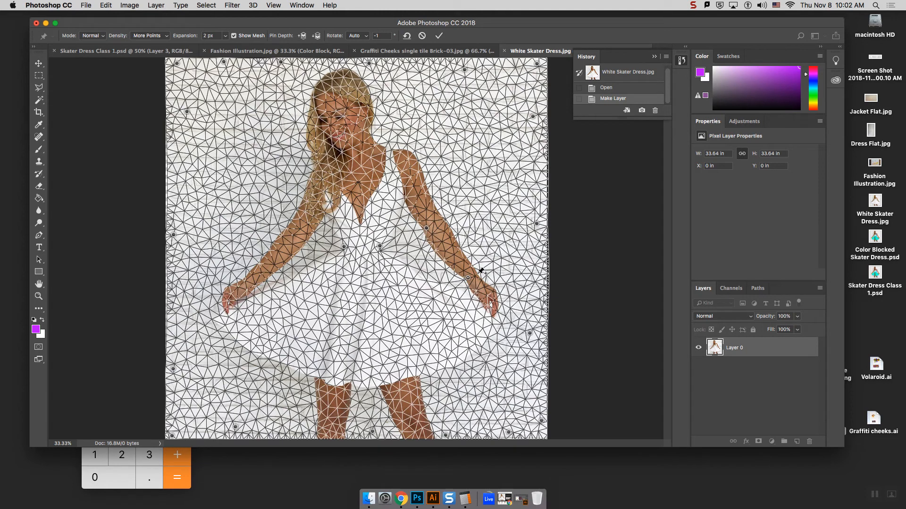
click(477, 274)
drag(477, 276, 482, 274)
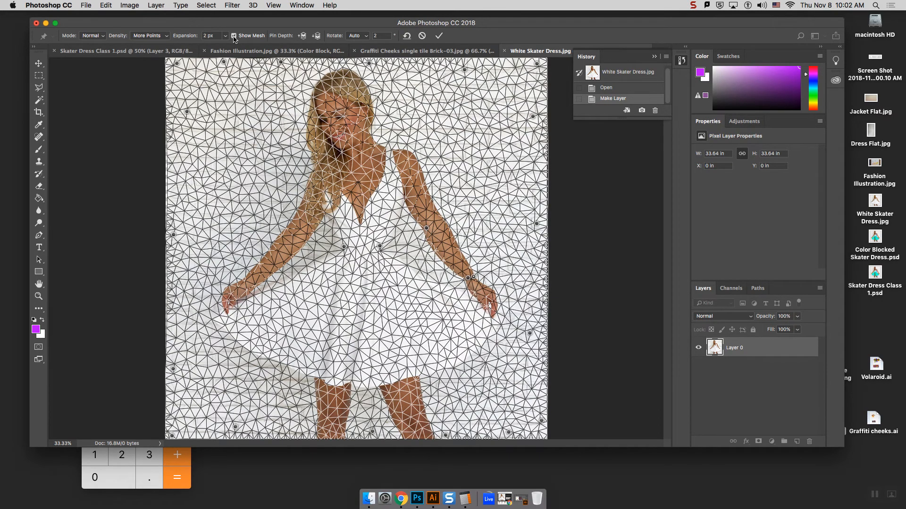
Hide the warp mesh and pins and apply the Puppet Warp to the white dress photo.
click(234, 37)
key(h)
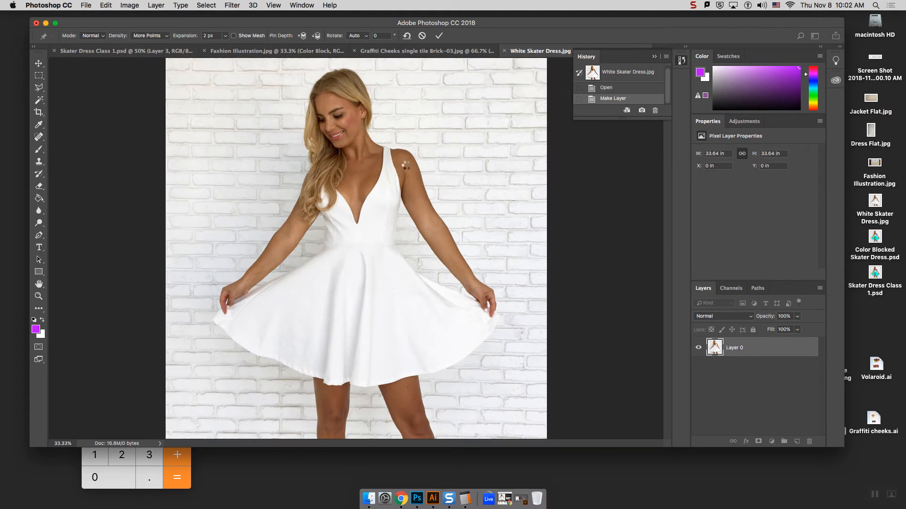
key(Return)
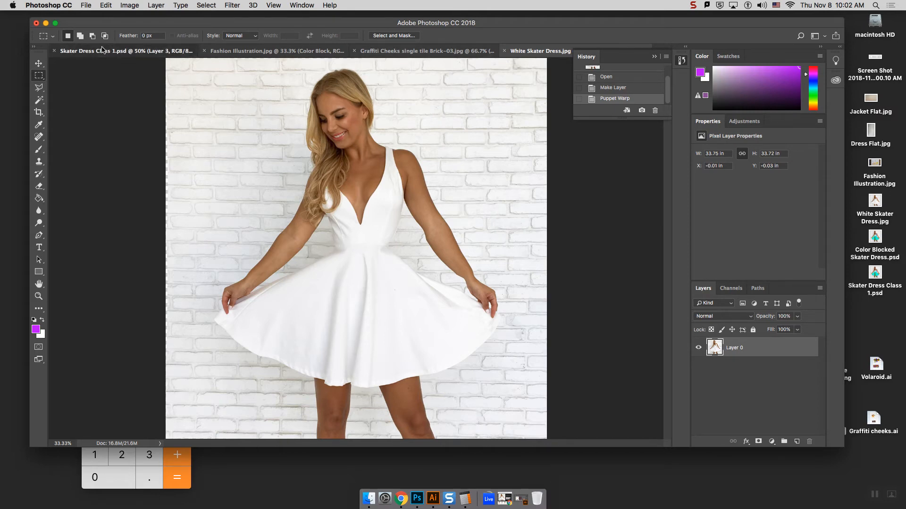
Switch to Skater Dress Class 1.psd and toggle Layer 3 and Color Blocking off and on to compare the skirt's folds.
click(118, 51)
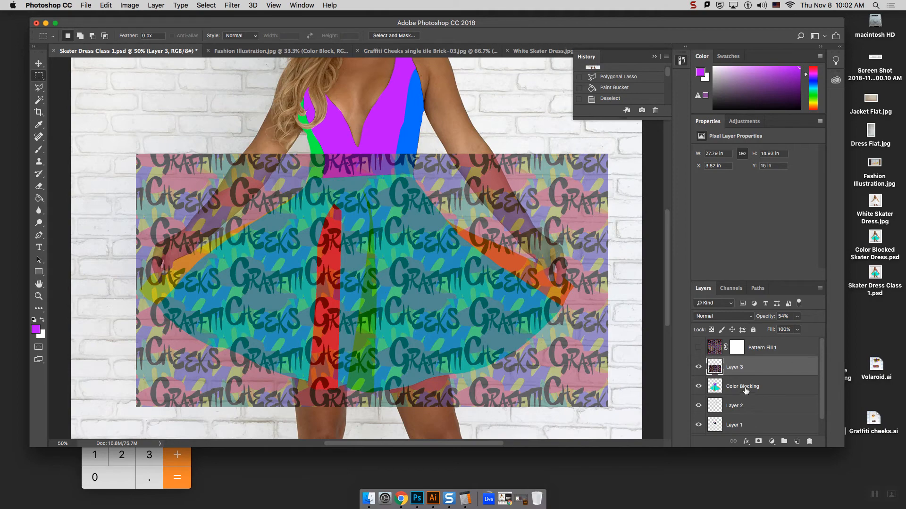
click(698, 367)
click(698, 388)
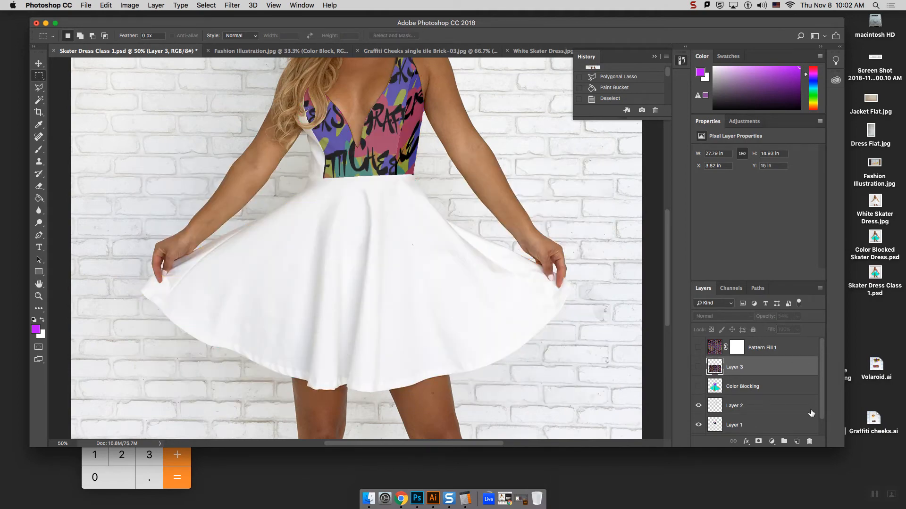
click(698, 367)
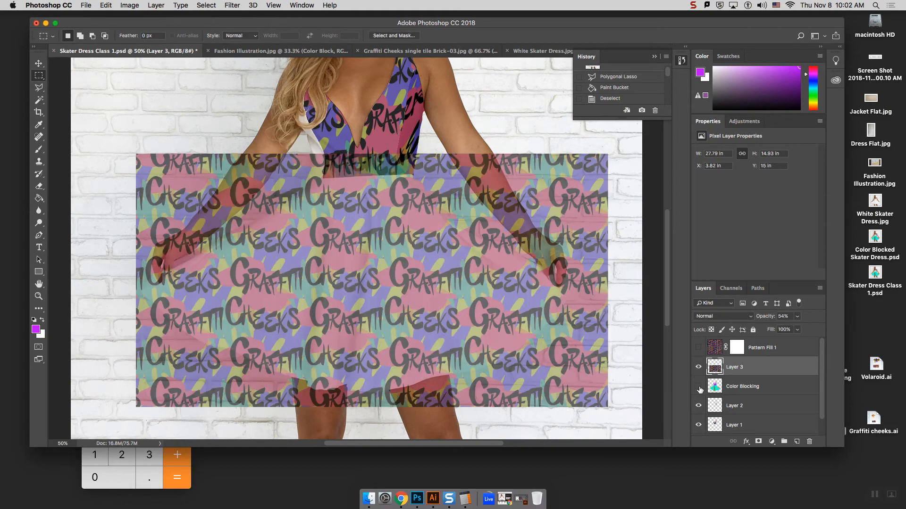
click(698, 387)
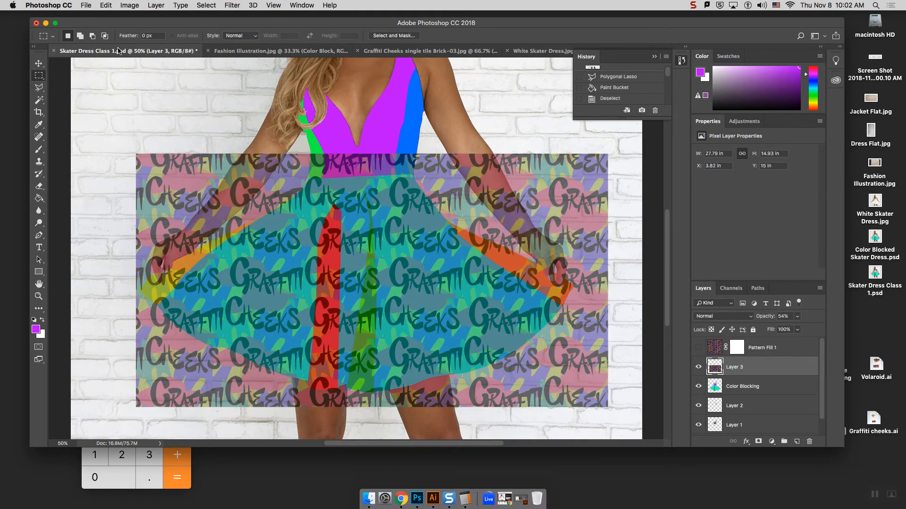
Start Puppet Warp on Layer 3 with density set to More Points and pin the pattern near its four corners.
click(105, 6)
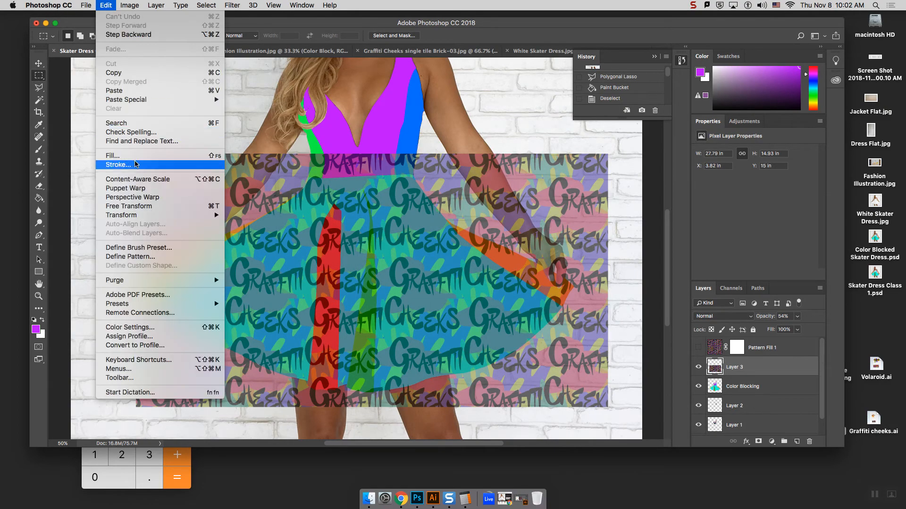
click(125, 188)
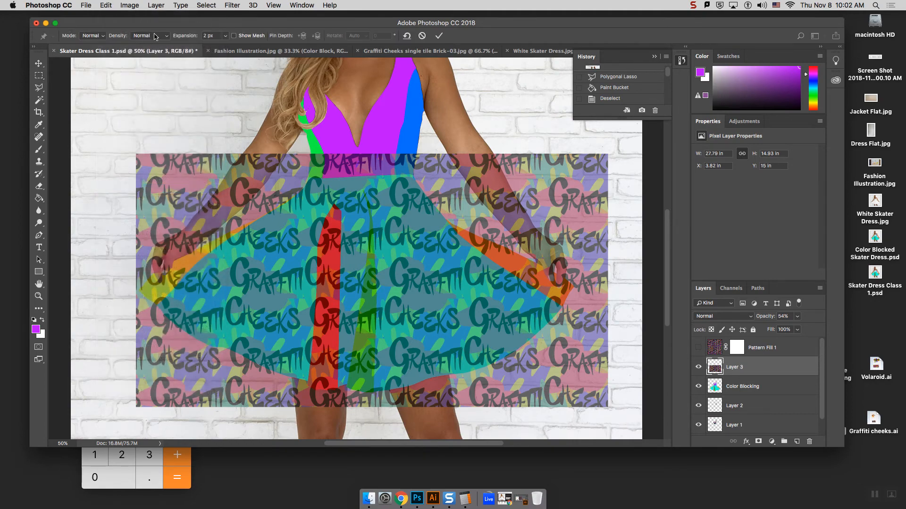
click(150, 36)
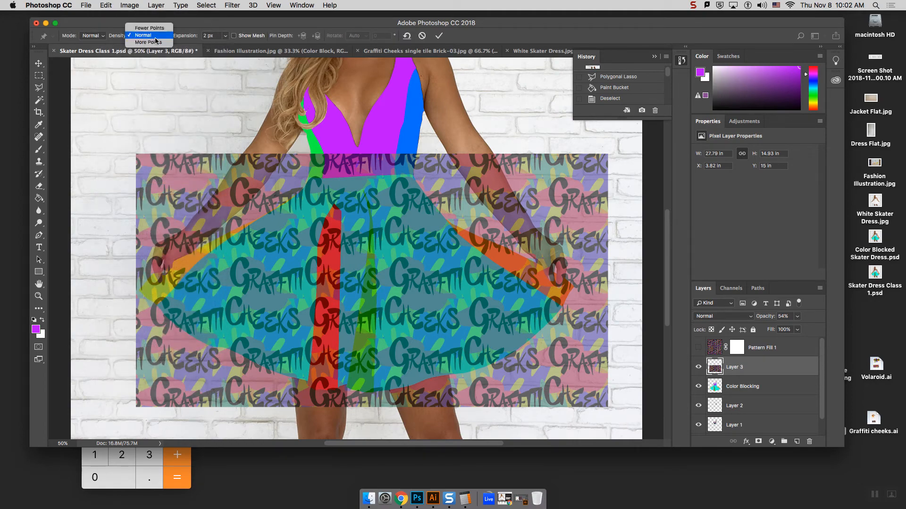
click(150, 44)
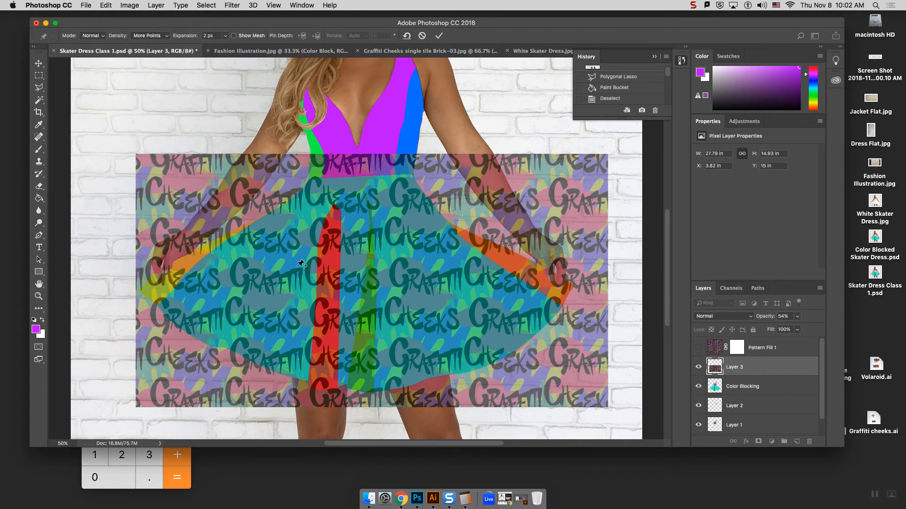
click(173, 190)
click(585, 186)
click(577, 385)
click(170, 389)
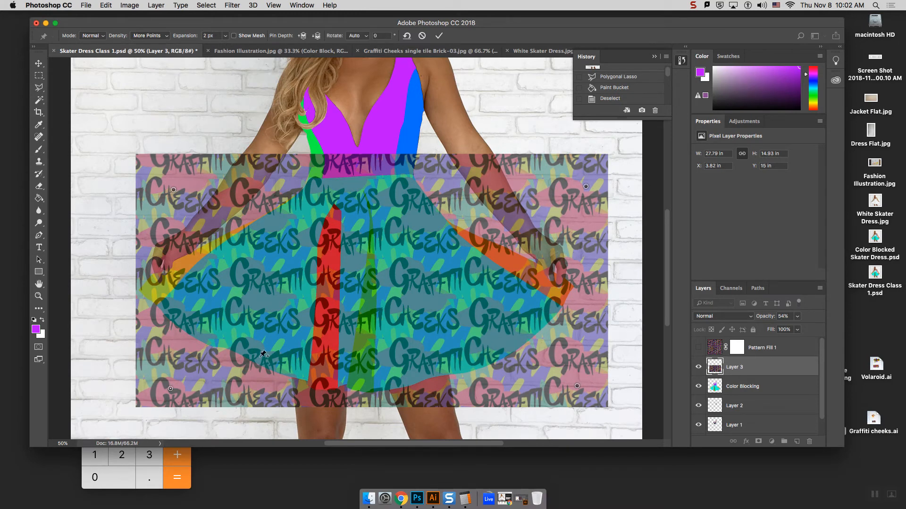
Add a column of four warp pins along the left side of the red fold, from the hem up.
click(295, 364)
click(302, 329)
click(309, 295)
click(314, 232)
Add columns of warp pins between the red and green folds and along the right side of the green fold.
click(342, 374)
click(346, 333)
click(350, 299)
click(351, 269)
click(351, 233)
click(388, 379)
click(390, 337)
click(391, 294)
Pin the pattern near the green fold's lower end and pull it down toward the hem.
click(364, 365)
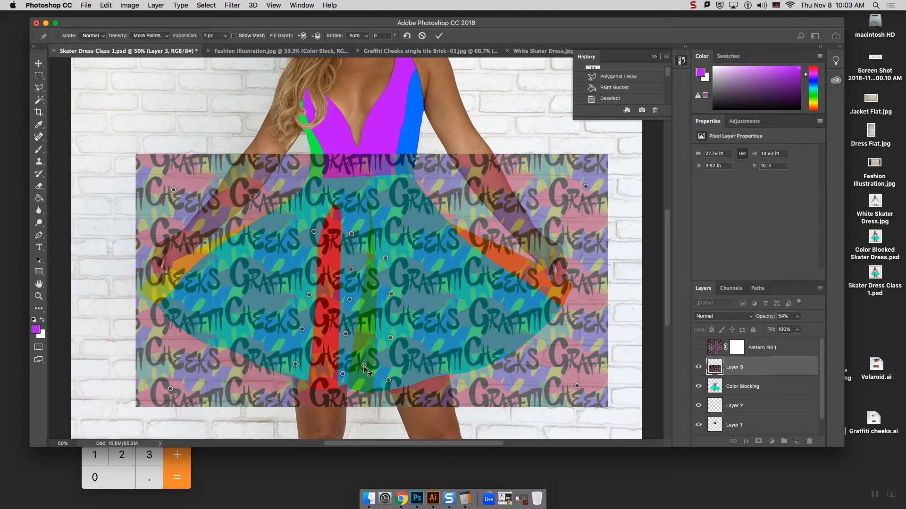
drag(364, 366, 379, 380)
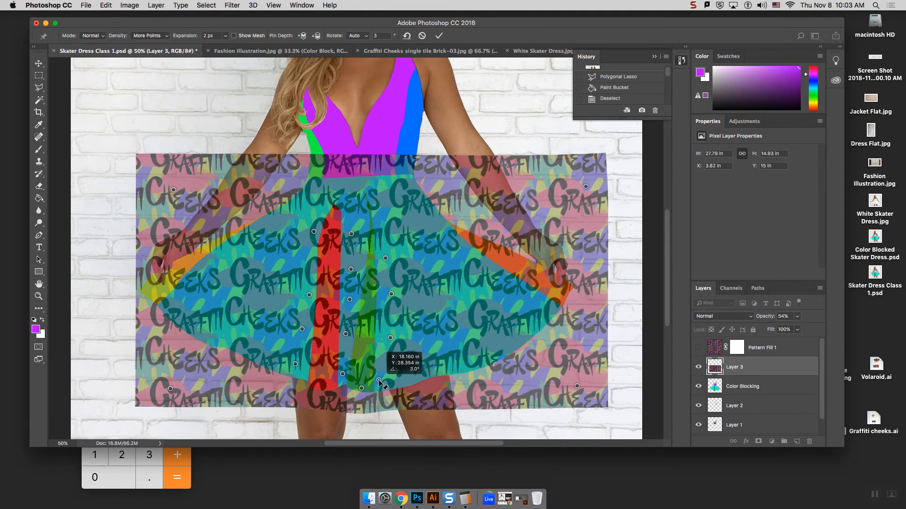
click(376, 360)
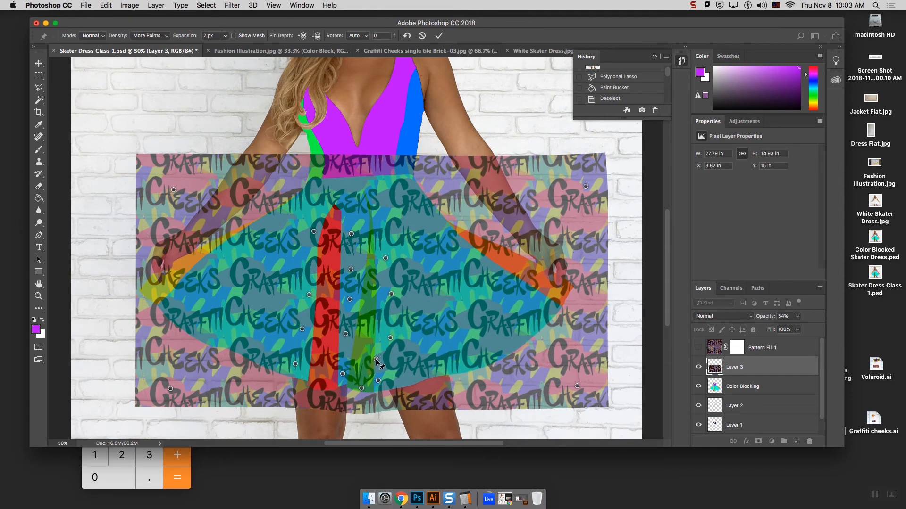
click(356, 377)
drag(356, 377, 368, 388)
Add pins in the lower middle of the green fold and pull the pattern down and slightly left.
click(360, 340)
click(365, 340)
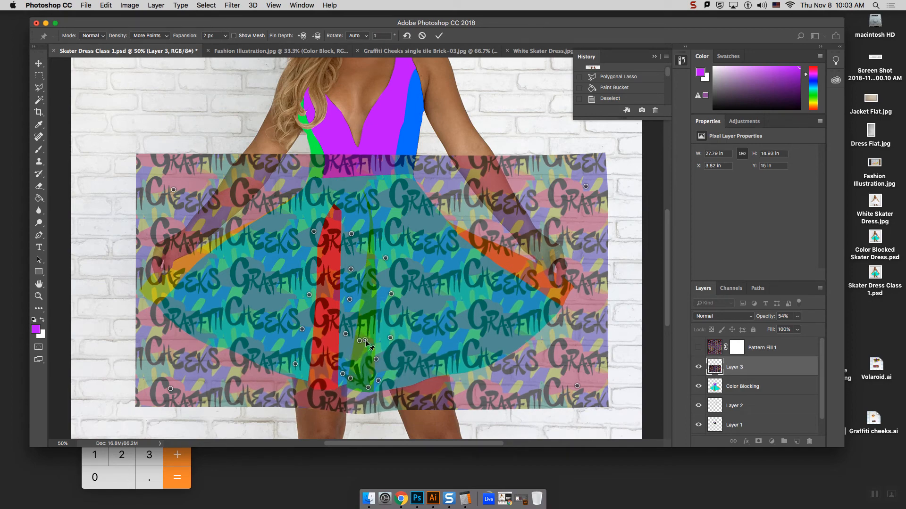
drag(365, 340, 352, 355)
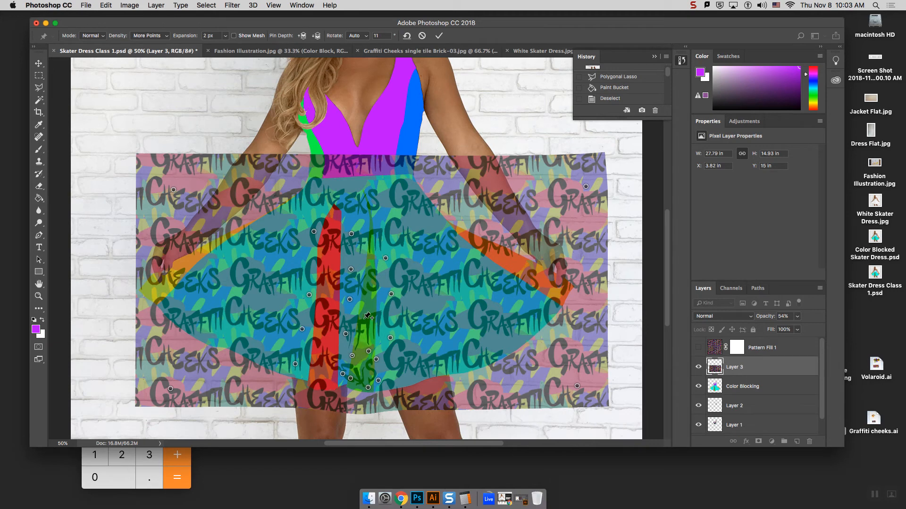
click(365, 325)
drag(366, 325, 363, 328)
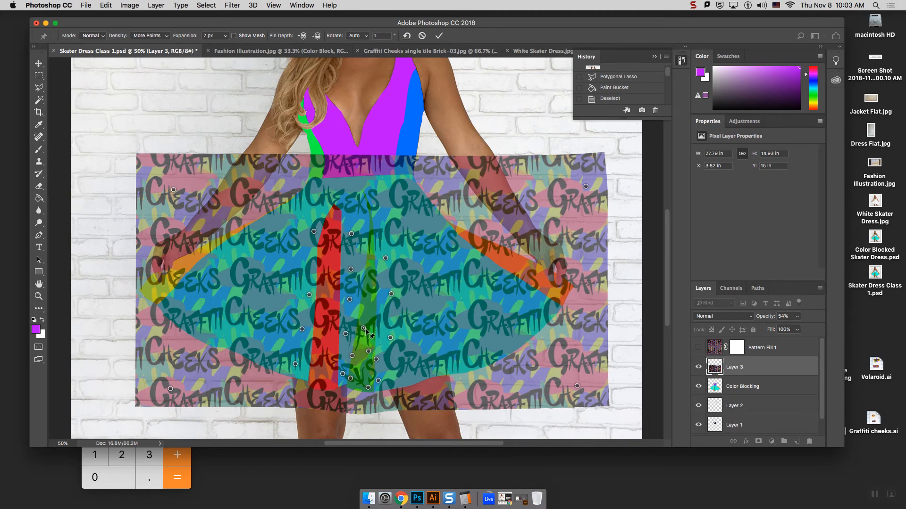
Pin the pattern near the green fold's tip and shift it slightly down and left.
click(369, 288)
drag(374, 295, 372, 303)
drag(375, 269, 370, 278)
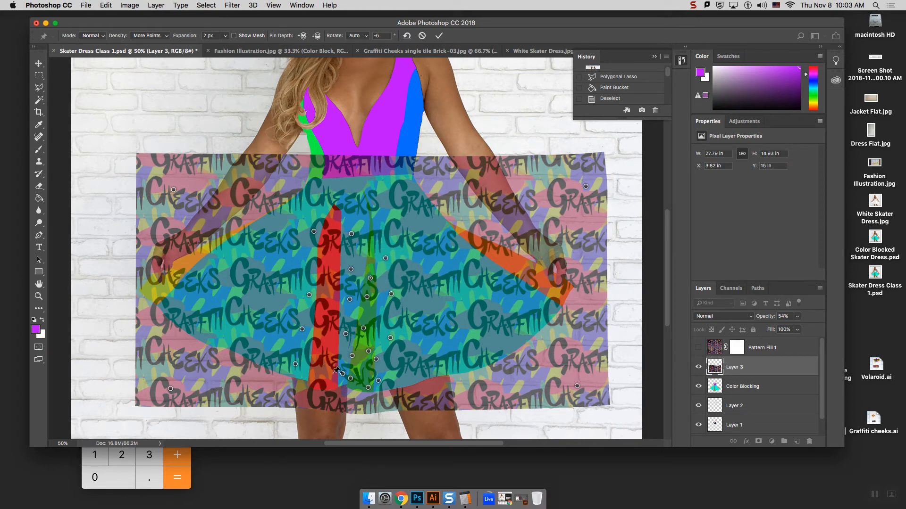
Pin the pattern at the red fold's hem and pull it downward.
click(317, 376)
drag(317, 377, 316, 392)
click(324, 359)
drag(324, 359, 323, 379)
Add pins across the lower middle of the red fold and shift the pattern toward the fold's left edge.
click(326, 338)
mouse_move(326, 338)
mouse_down()
mouse_move(324, 350)
mouse_move(317, 339)
mouse_up()
click(318, 329)
click(331, 336)
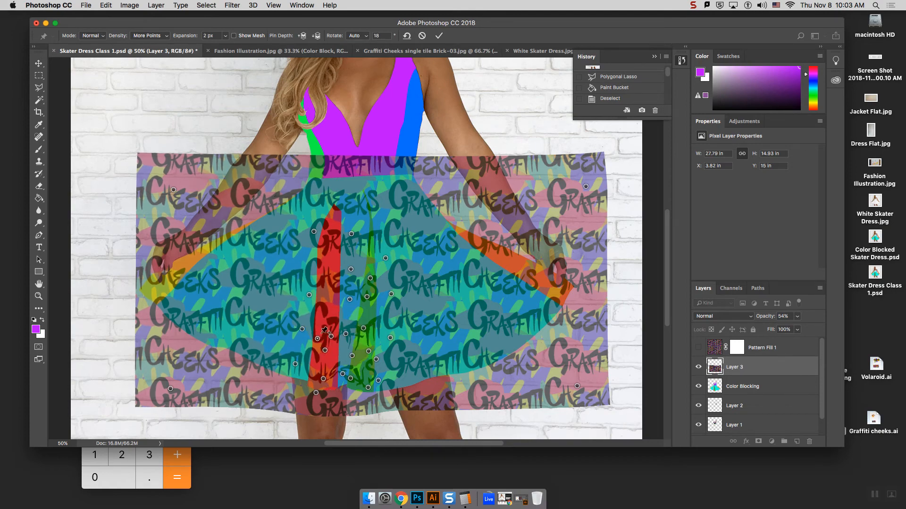
Add pins around the red fold's middle and pull the pattern down and slightly left.
click(337, 309)
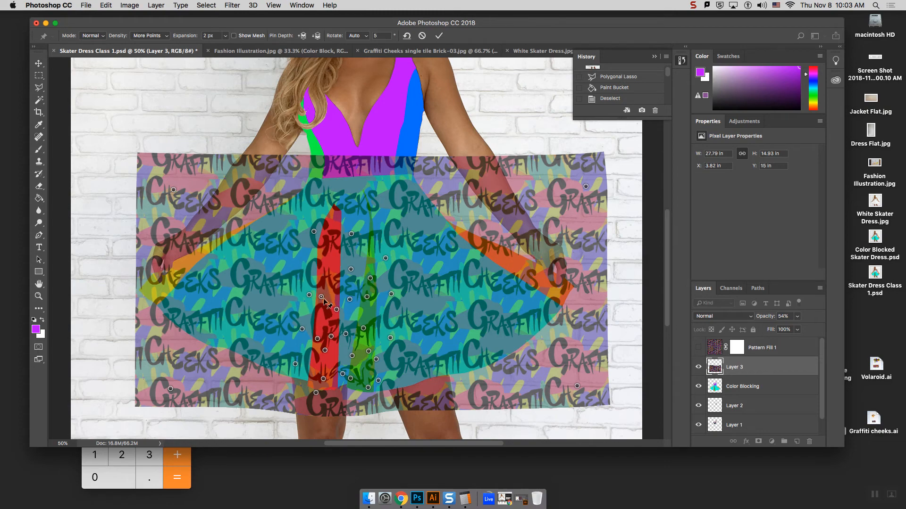
click(319, 303)
click(331, 271)
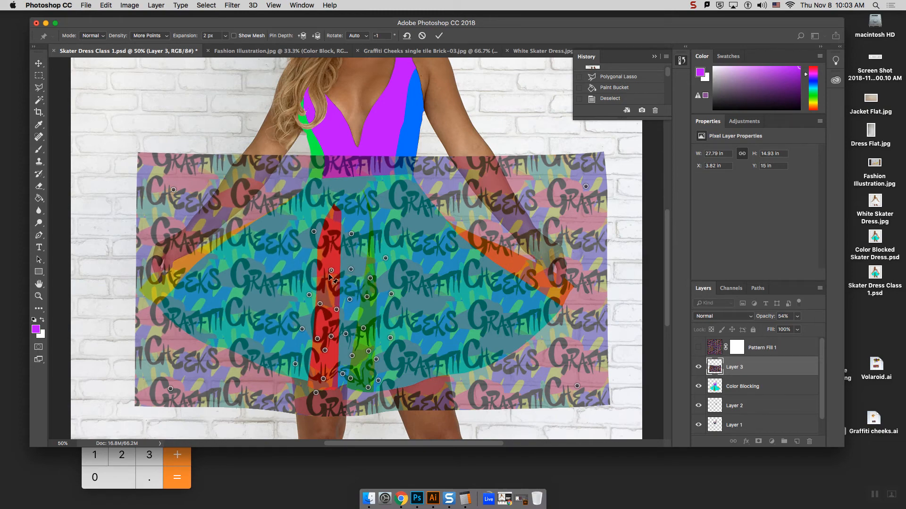
drag(331, 271, 325, 287)
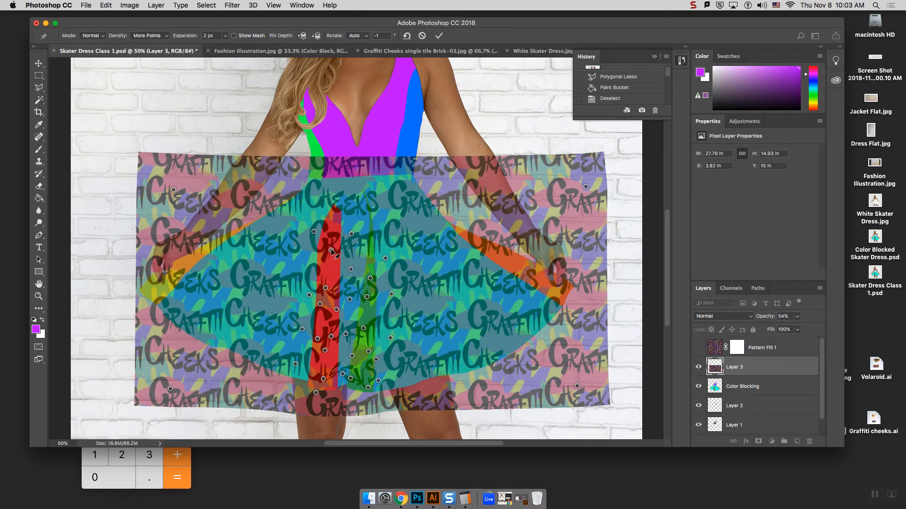
Pin the pattern in the upper part of the red fold and shift it slightly down.
click(329, 266)
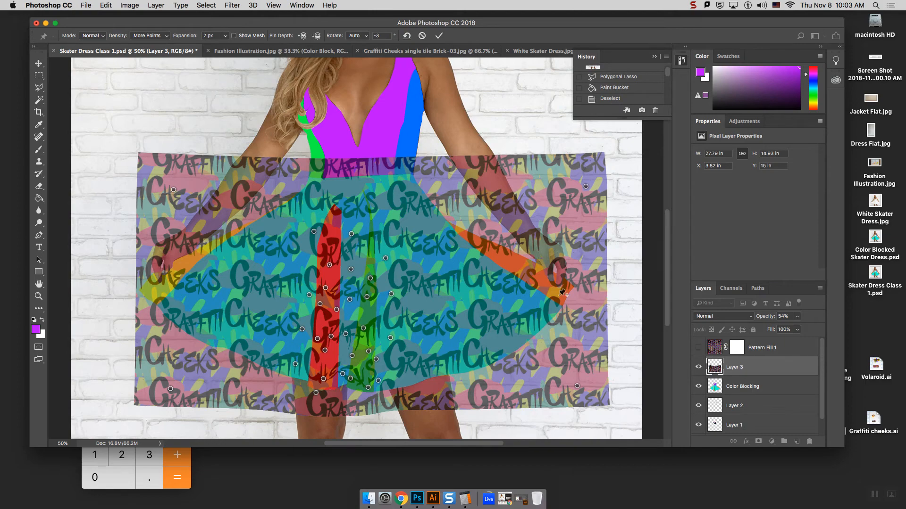
click(544, 311)
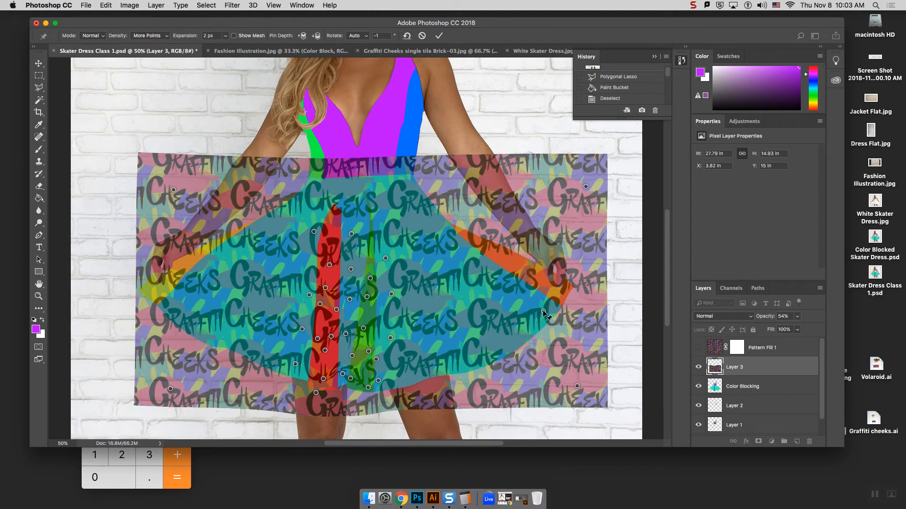
drag(544, 311, 538, 292)
right_click(539, 293)
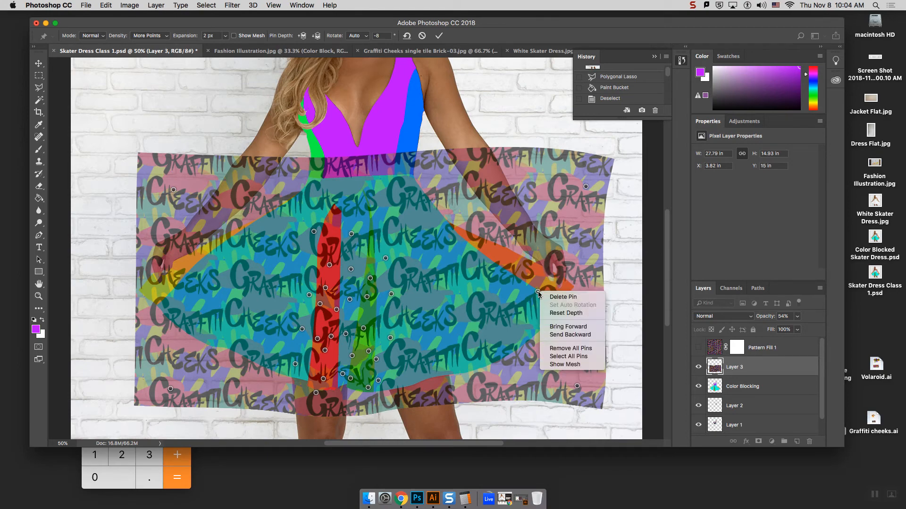
click(539, 294)
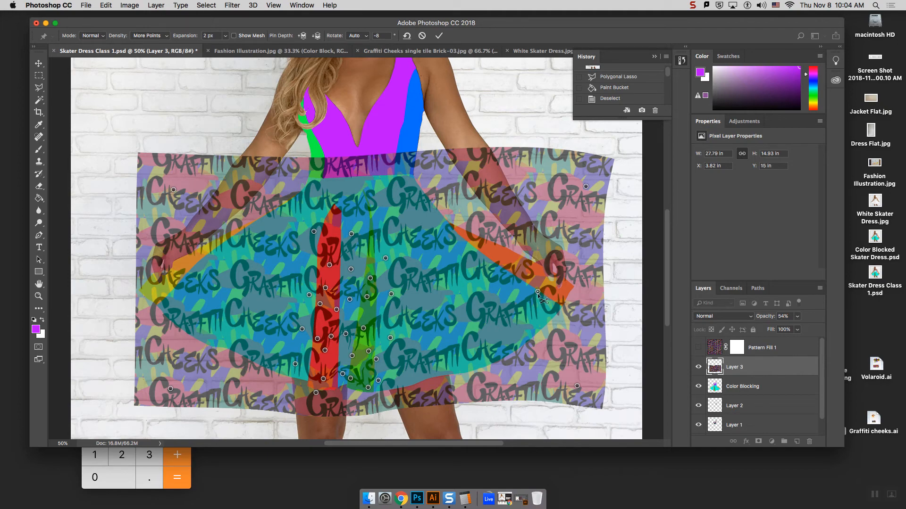
drag(540, 292, 543, 298)
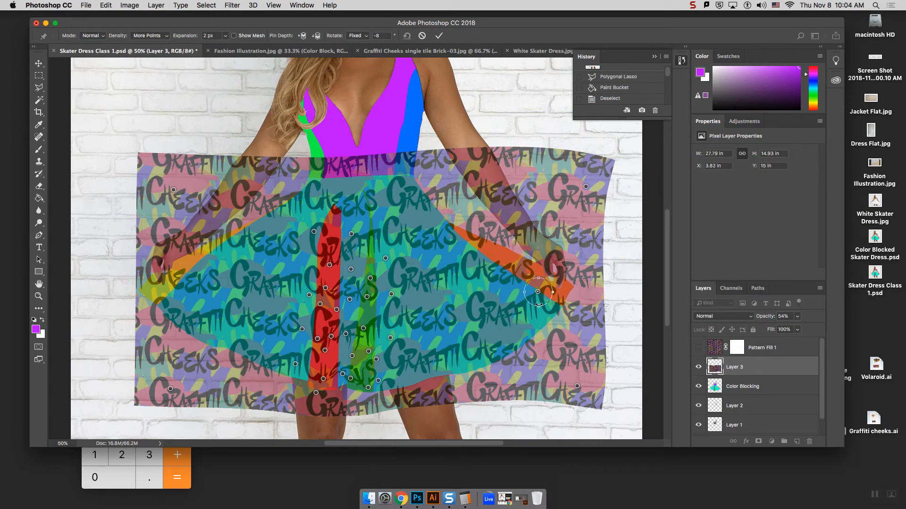
alt+click(538, 292)
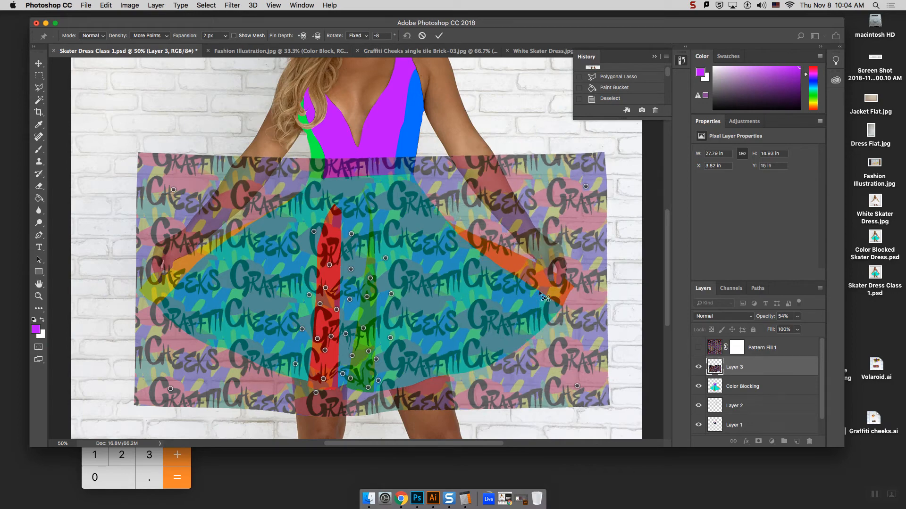
Pin the pattern near the skirt's right tip, rotate it counterclockwise around the pin, and delete the upper-right corner pin.
drag(541, 298, 540, 306)
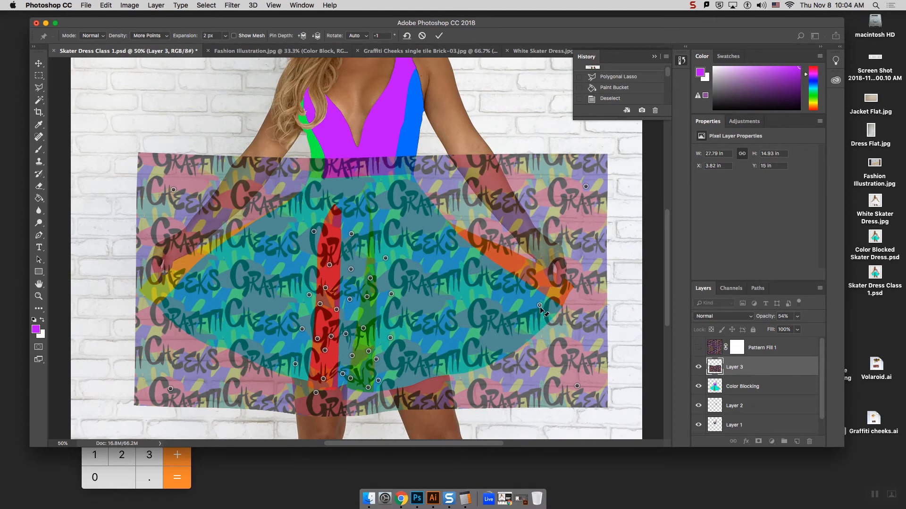
key(alt)
drag(542, 319, 555, 299)
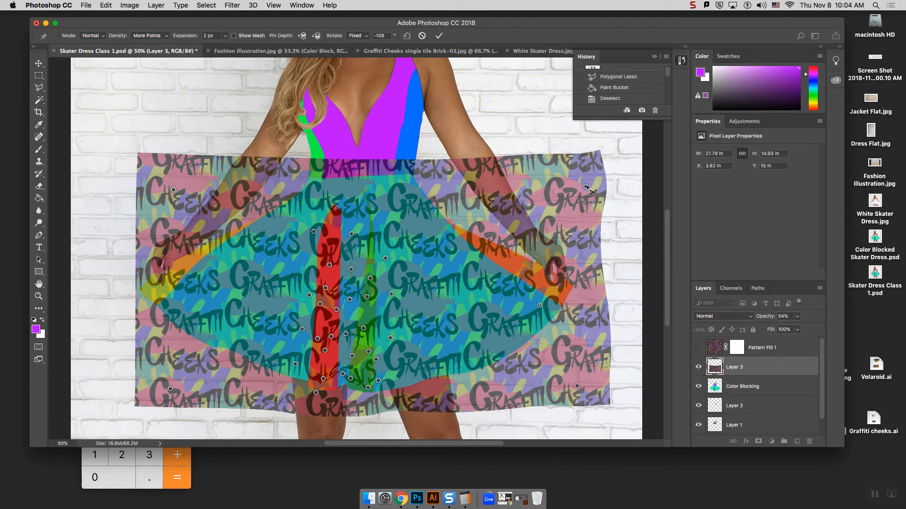
alt+click(587, 188)
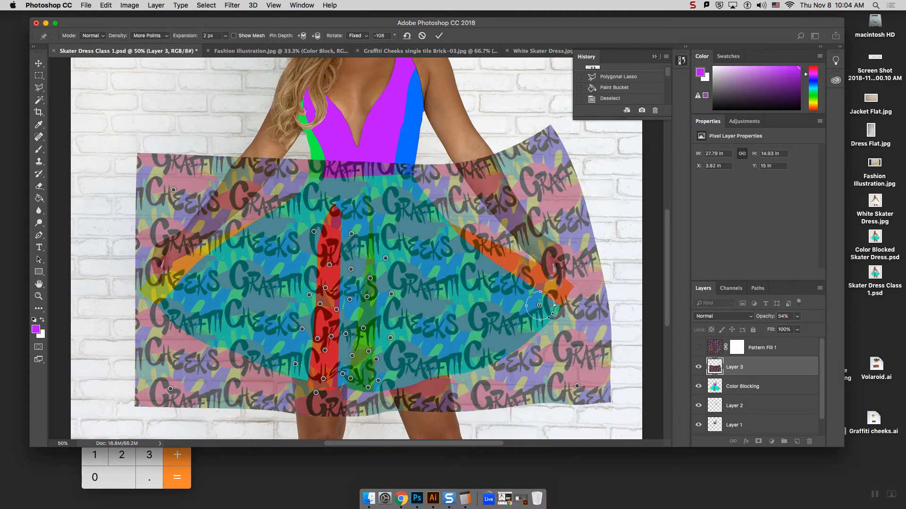
Delete the lower-right corner pin, then adjust the right tip's pin to a -73° rotation and shift it slightly up and left.
drag(551, 315, 560, 293)
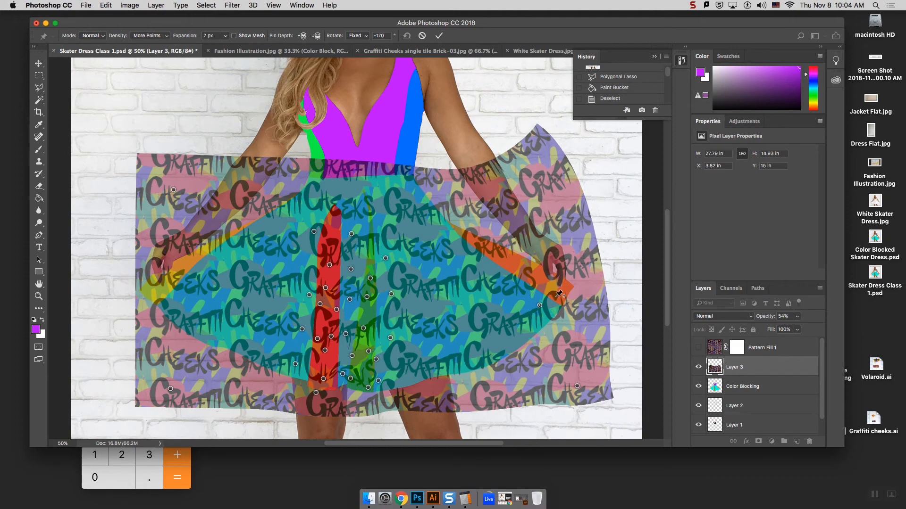
alt+click(577, 386)
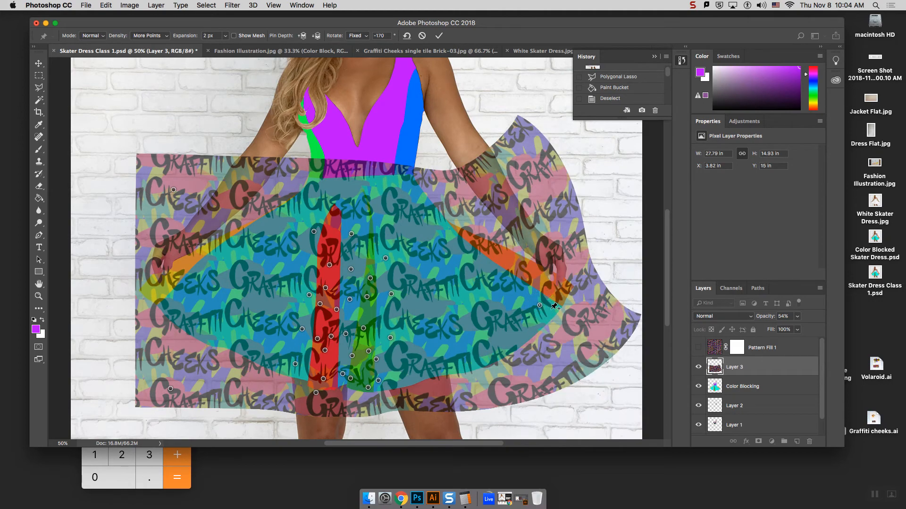
drag(553, 312, 509, 336)
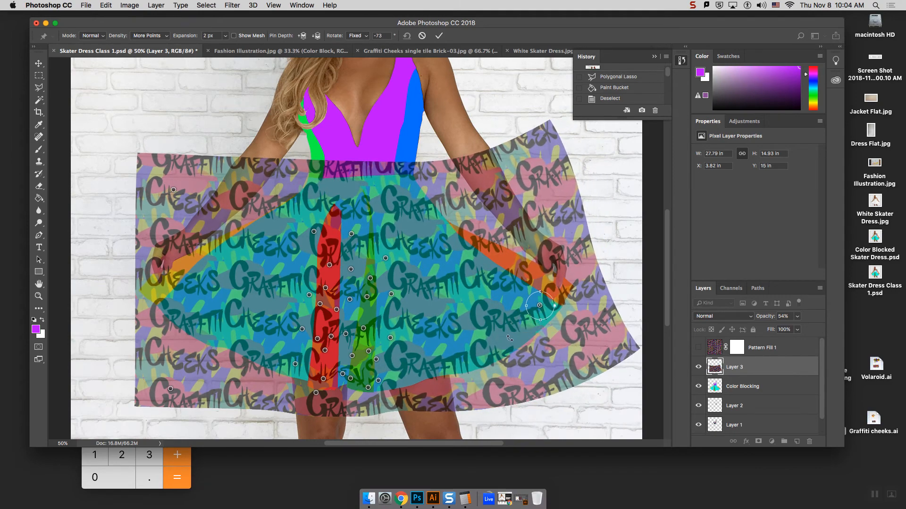
drag(540, 306, 535, 296)
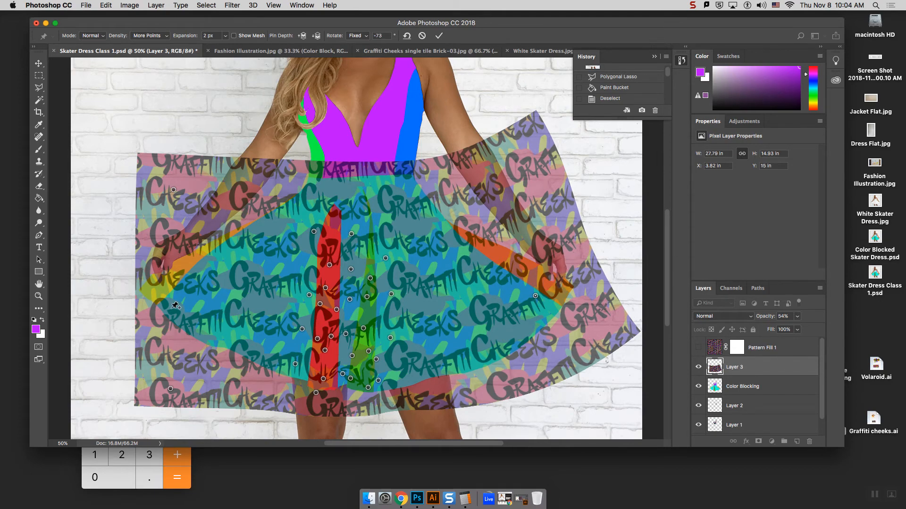
Pin the pattern near the skirt's left tip, remove the left corner pins, and rotate it clockwise to 120° while nudging it inward.
click(176, 302)
drag(176, 301, 173, 244)
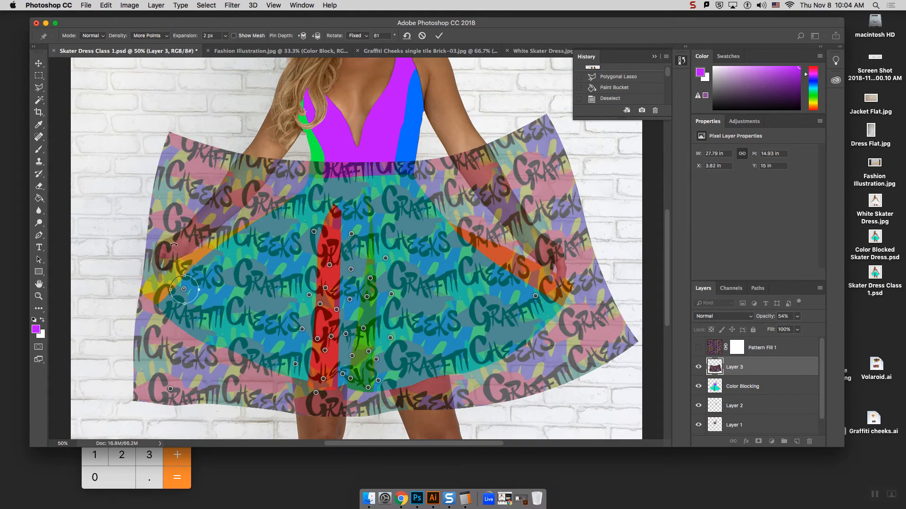
alt+click(171, 389)
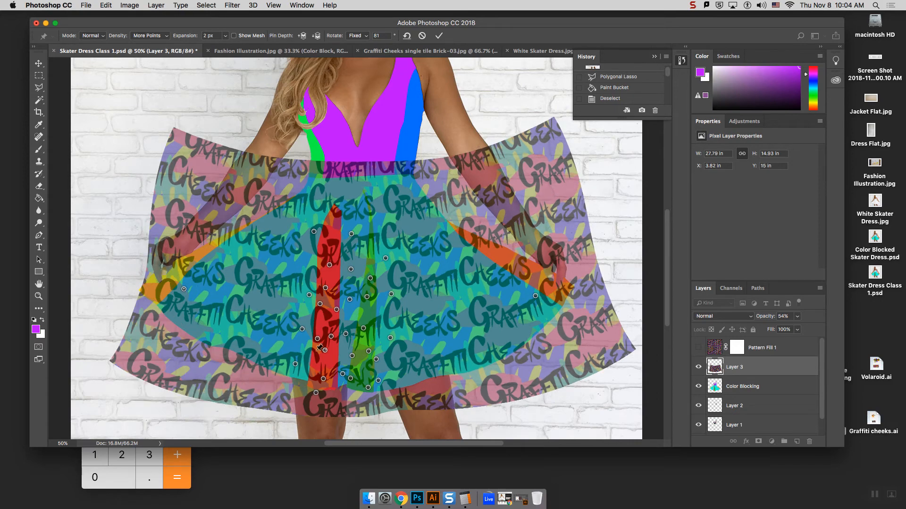
drag(177, 302, 191, 287)
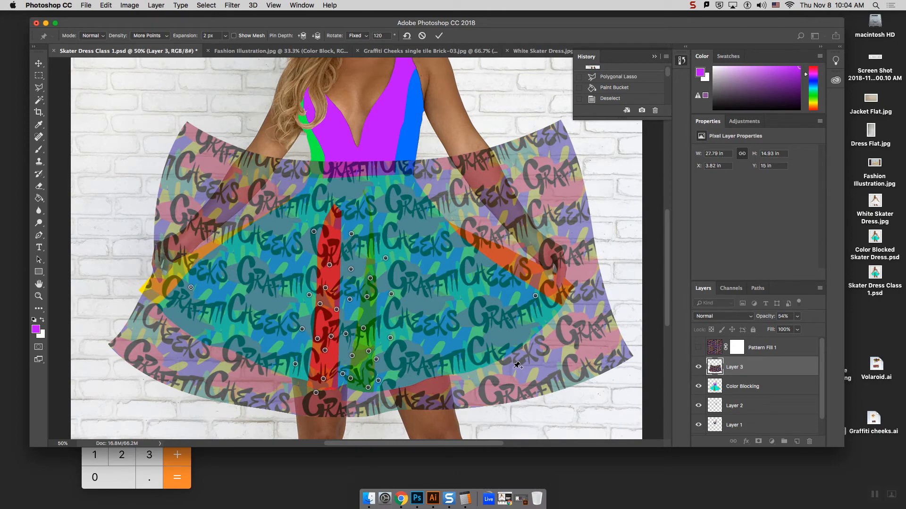
Add pins along the skirt's waistline from side to side and apply the Puppet Warp.
click(362, 194)
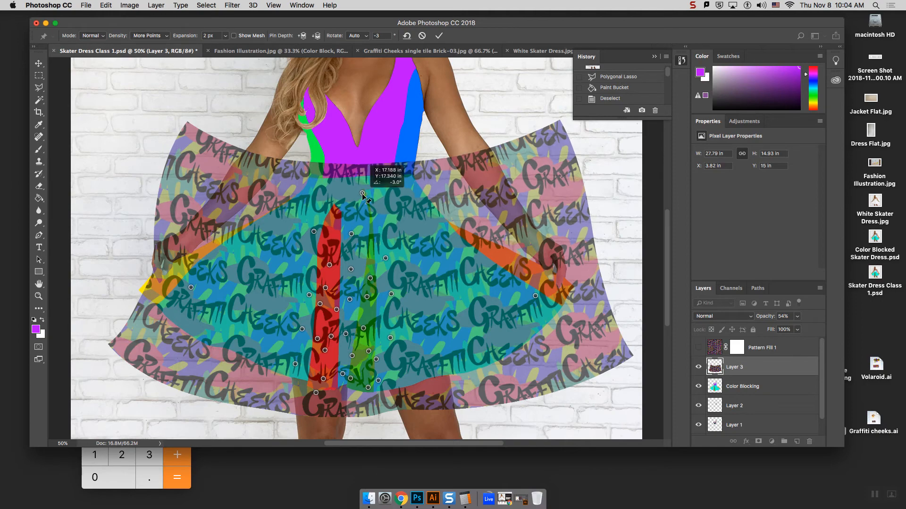
drag(391, 187, 415, 183)
click(428, 180)
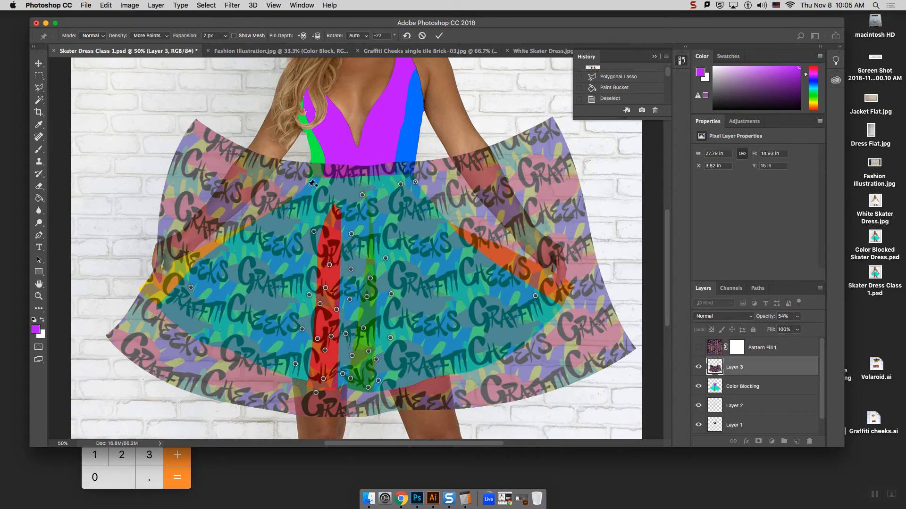
mouse_move(317, 187)
mouse_down()
mouse_move(307, 188)
mouse_move(314, 188)
mouse_up()
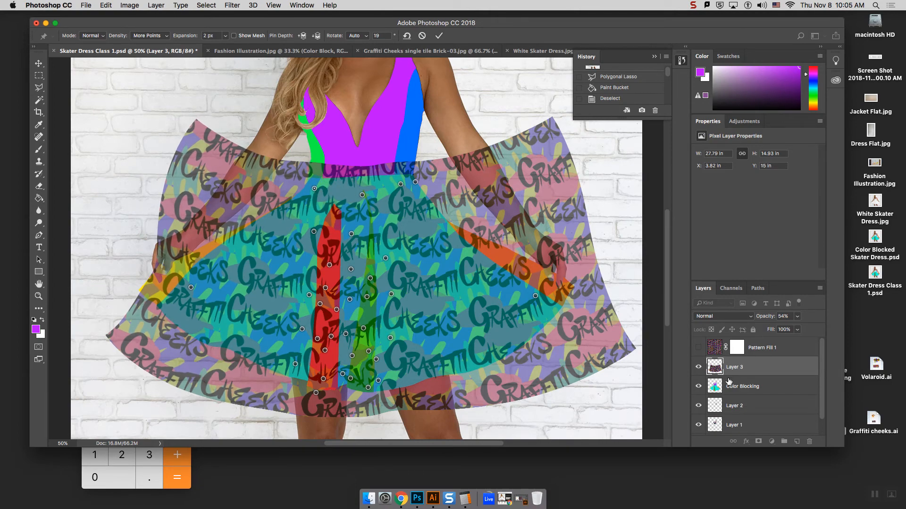
key(Return)
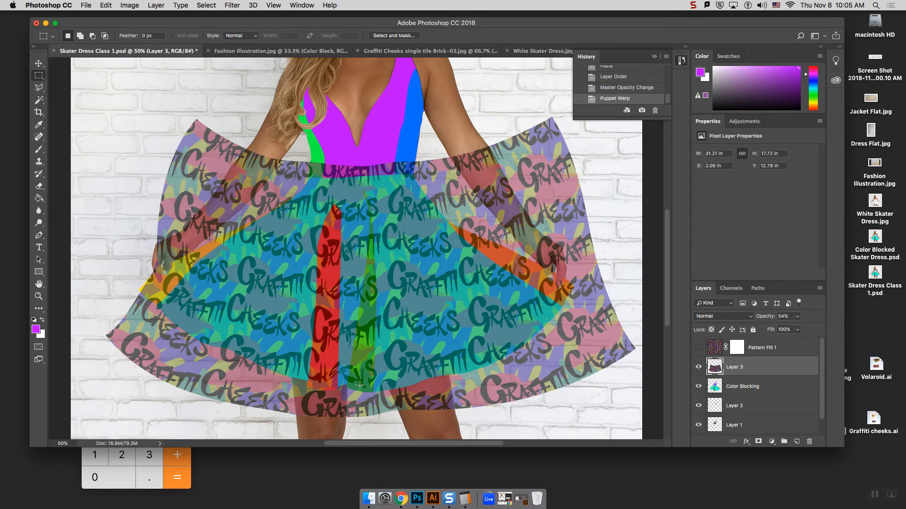
Select the skirt's cyan, green and red areas on the Color Blocking layer with the Magic Wand.
click(698, 368)
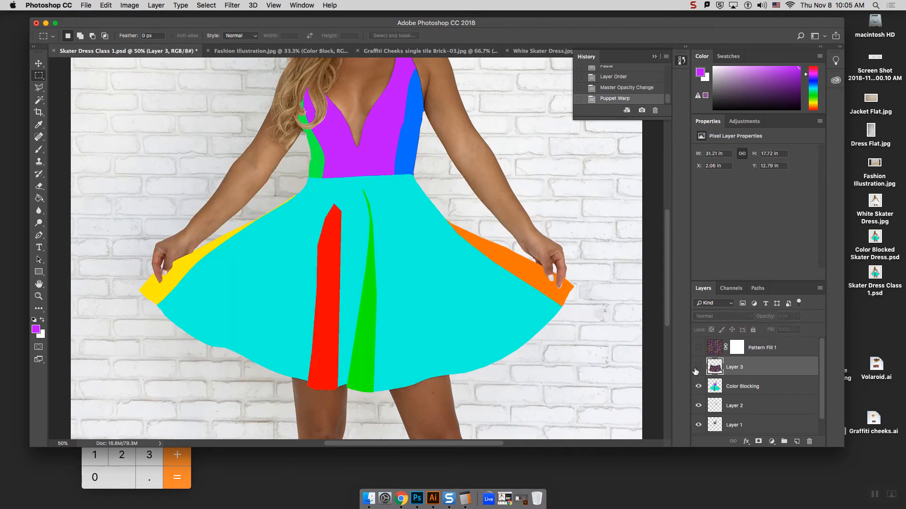
click(698, 367)
click(742, 388)
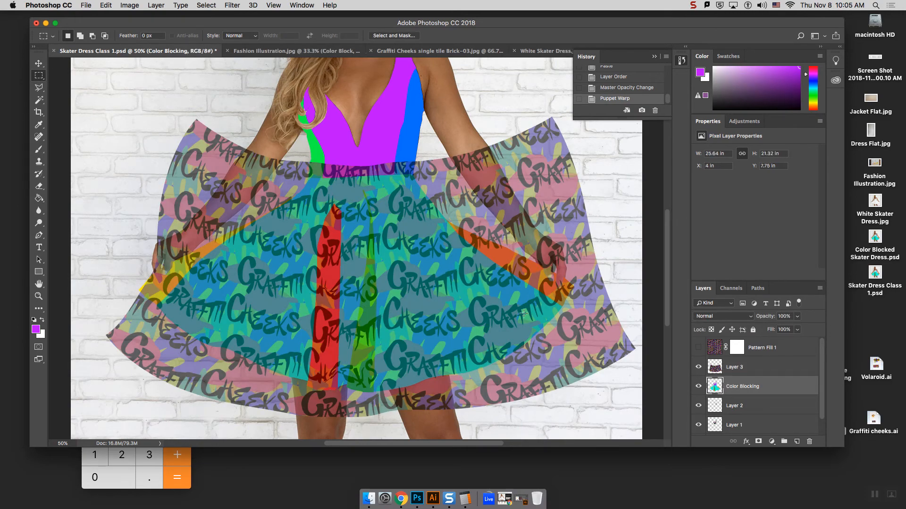
click(39, 100)
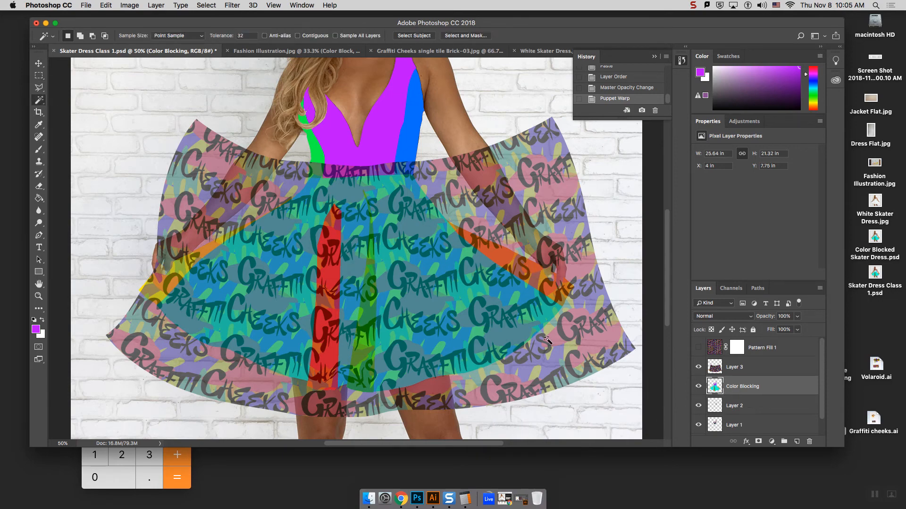
click(480, 322)
shift+click(364, 314)
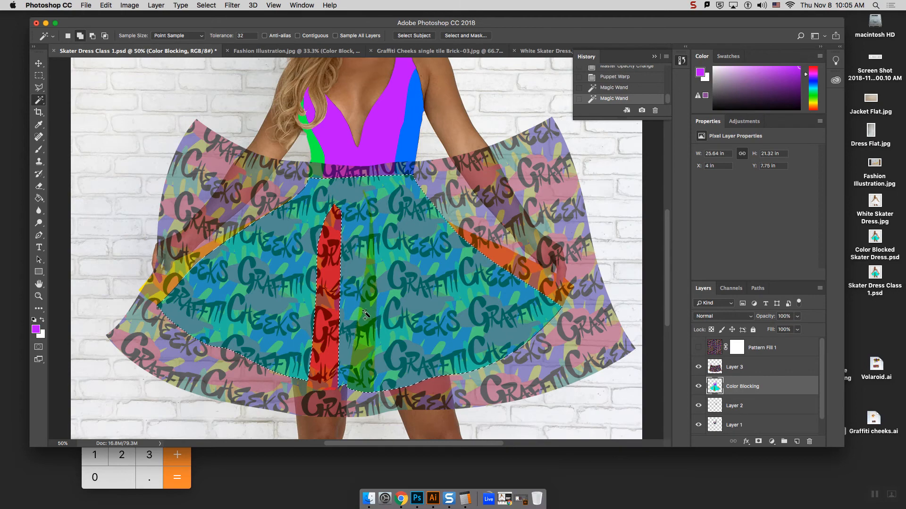
shift+click(328, 316)
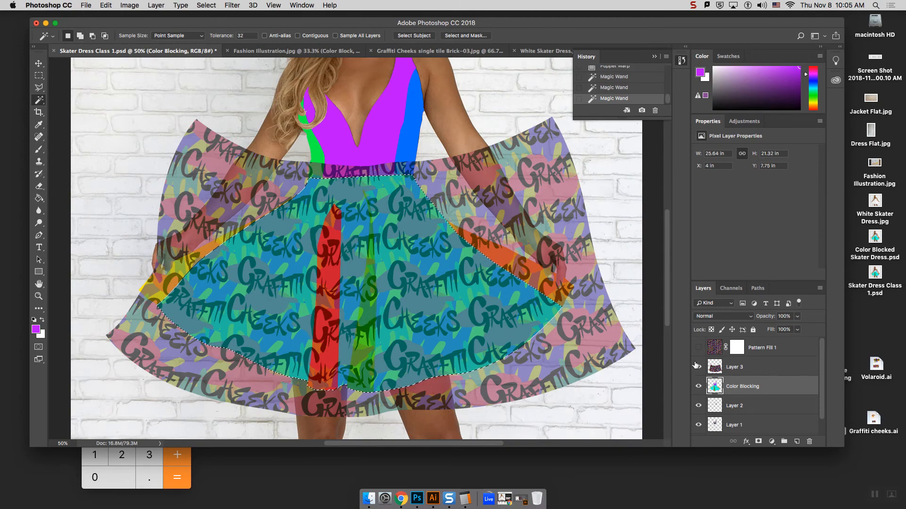
Invert the selection and delete the pattern outside the skirt from Layer 3.
key(super+shift+i)
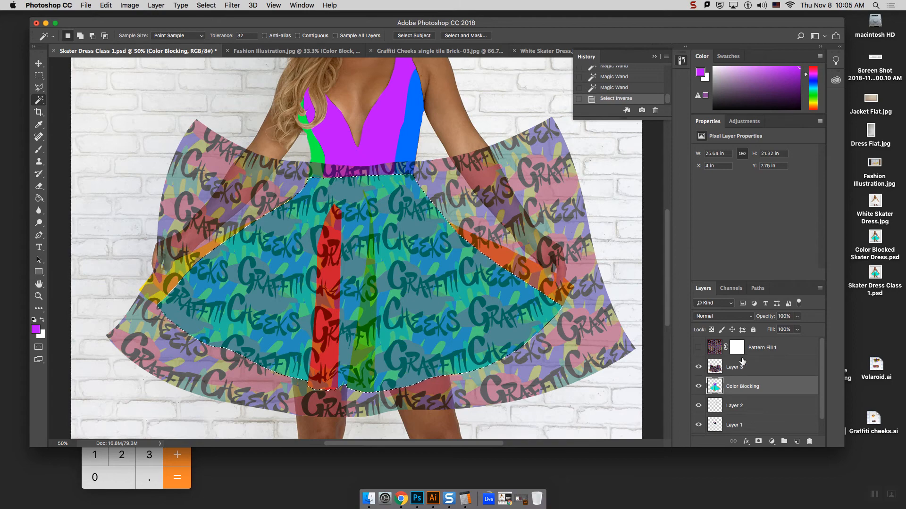
click(743, 365)
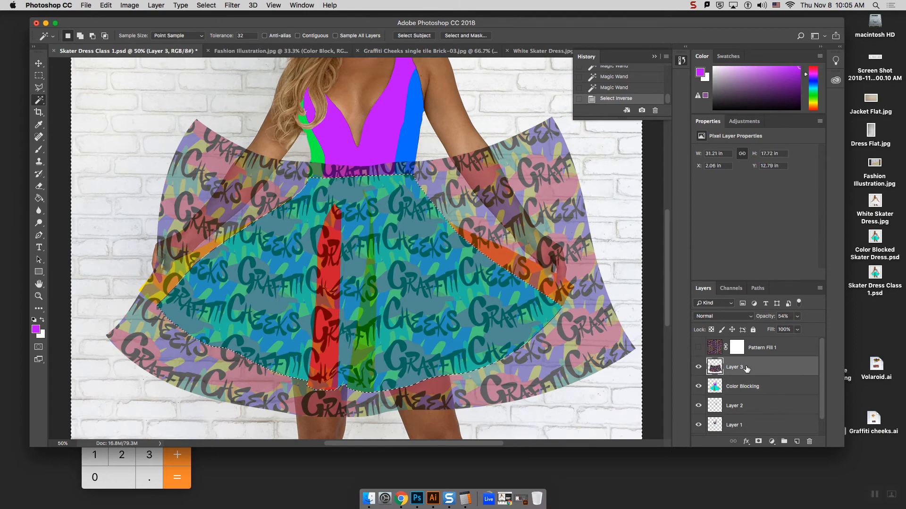
key(BackSpace)
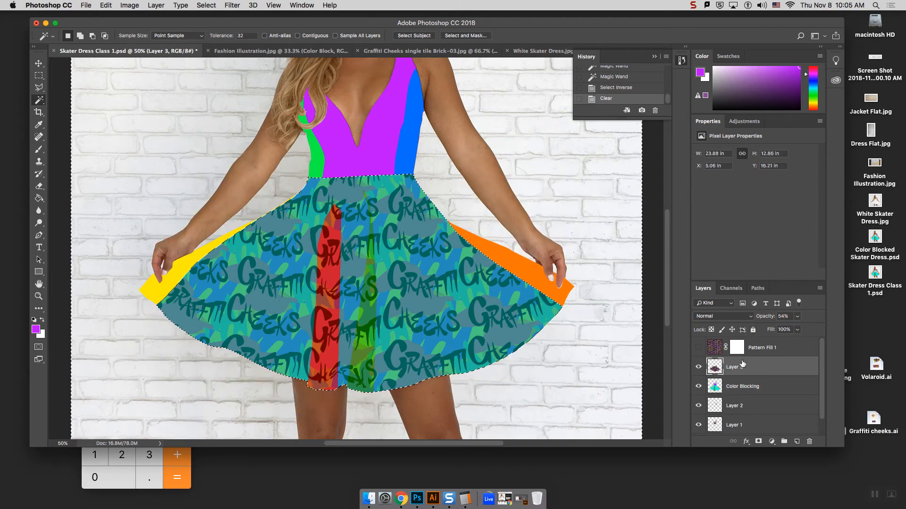
Move Layer 3 below the Color Blocking layer and hide Color Blocking.
drag(743, 364, 741, 397)
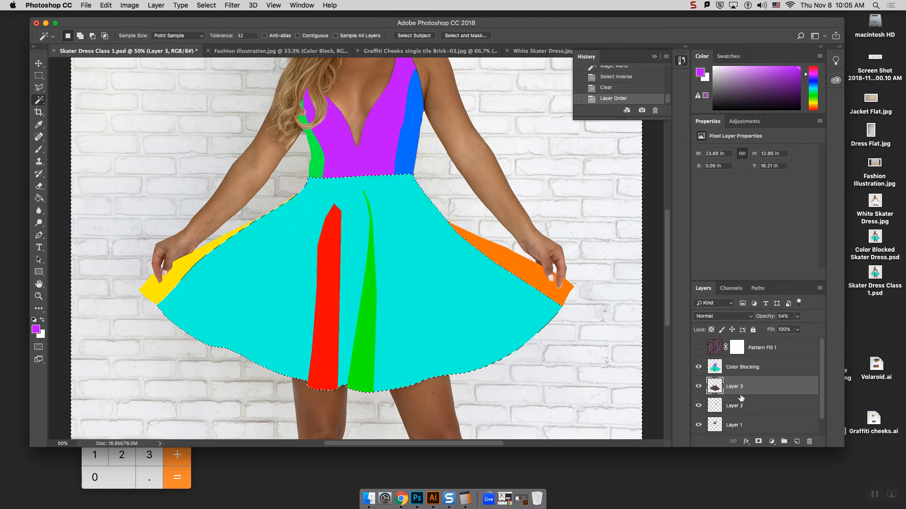
click(698, 367)
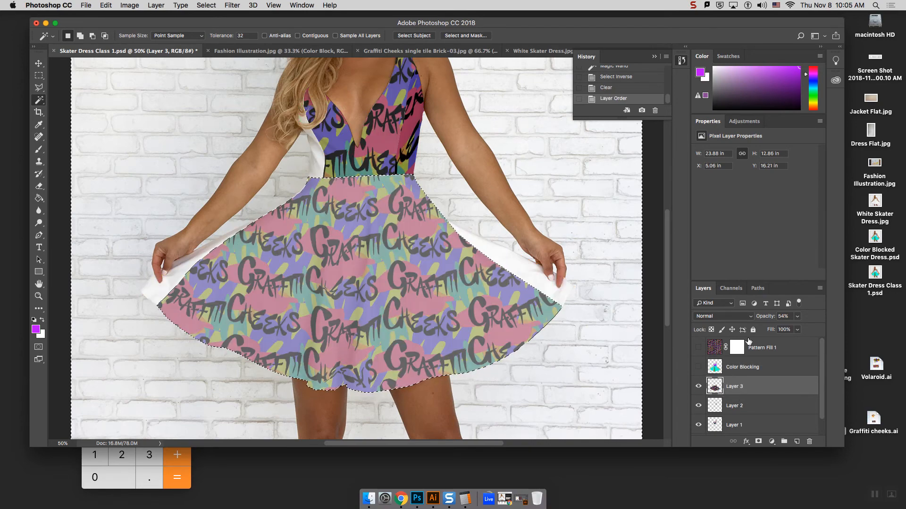
Set Layer 3's blending mode to Multiply and its opacity to 85%, then view the whole photo at 25%.
click(796, 316)
drag(797, 328, 827, 333)
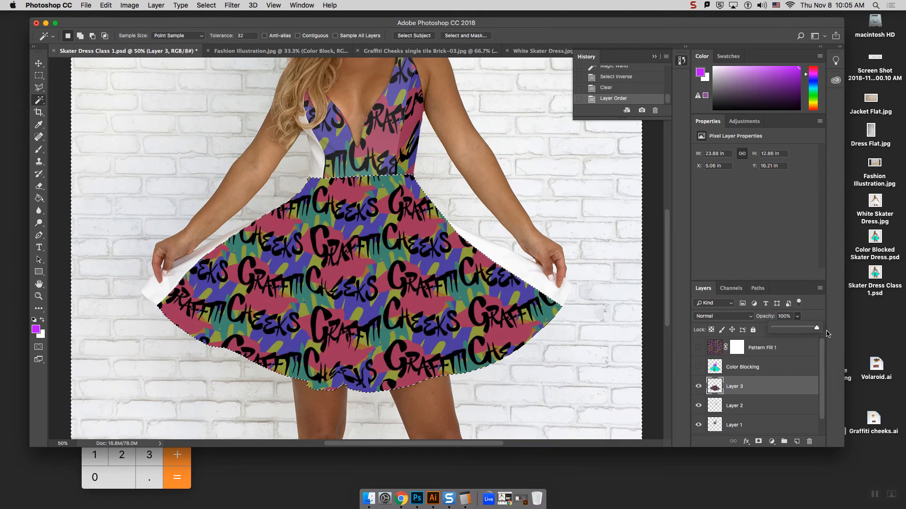
click(731, 316)
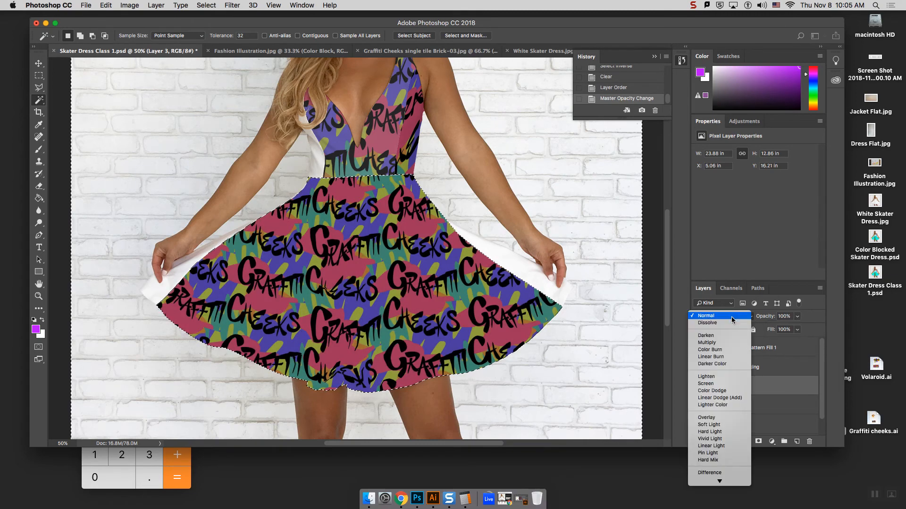
click(731, 343)
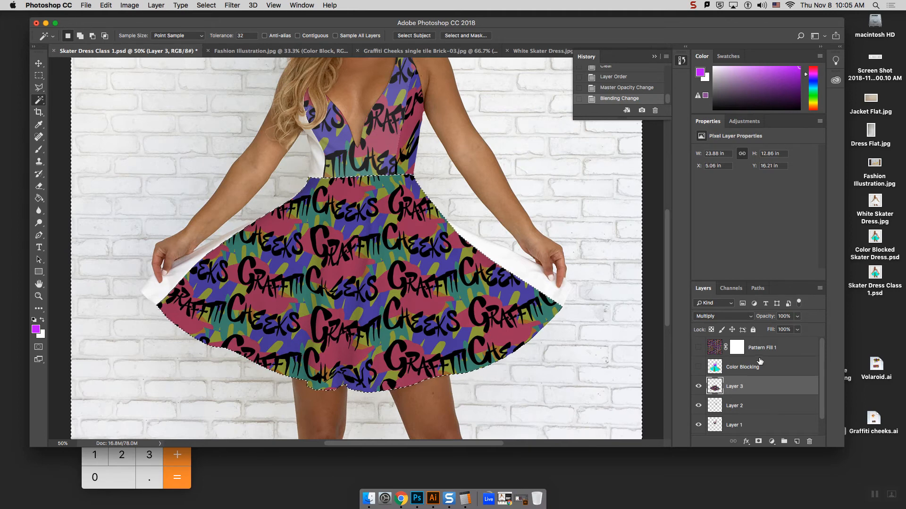
click(797, 316)
drag(797, 329, 791, 329)
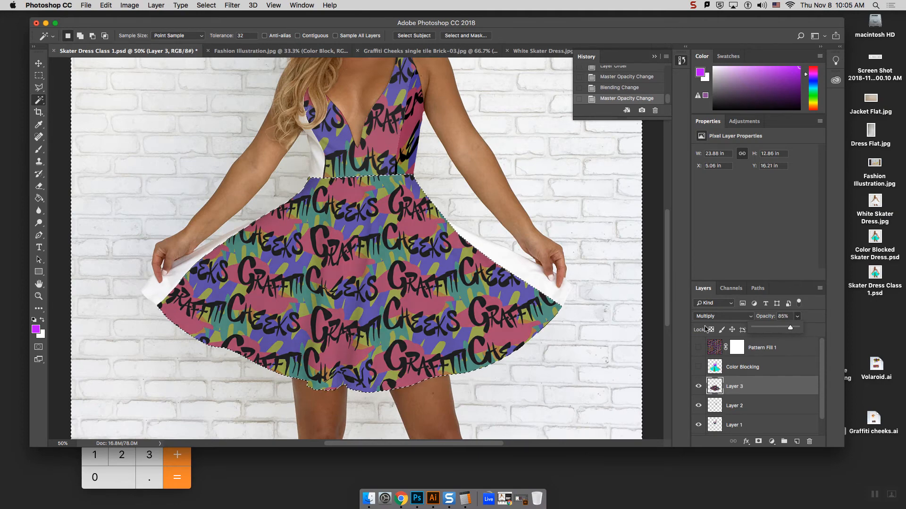
key(super+h)
key(super+minus)
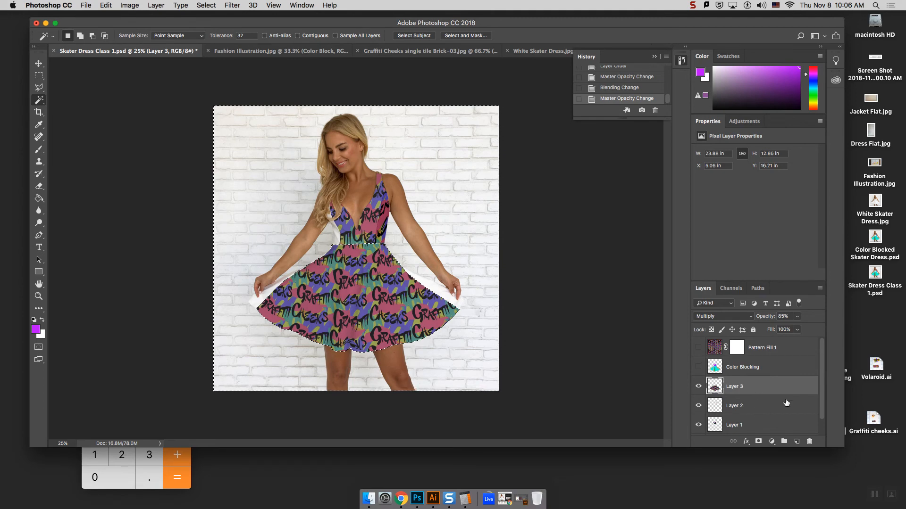
Hide Layers 1, 2 and 3 to view the original white dress, and toggle Layer 3 to compare the skirt pattern with its folds.
scroll(773, 410, down, 1)
click(746, 426)
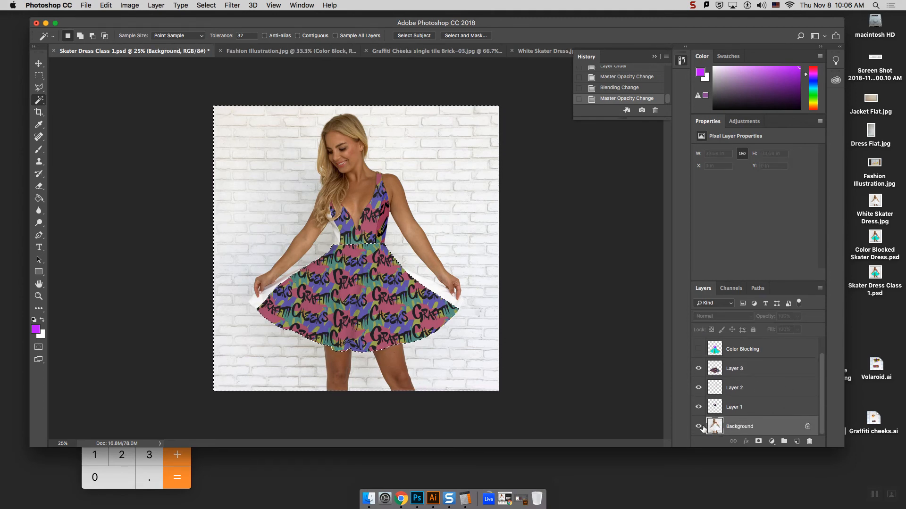
drag(700, 370, 698, 408)
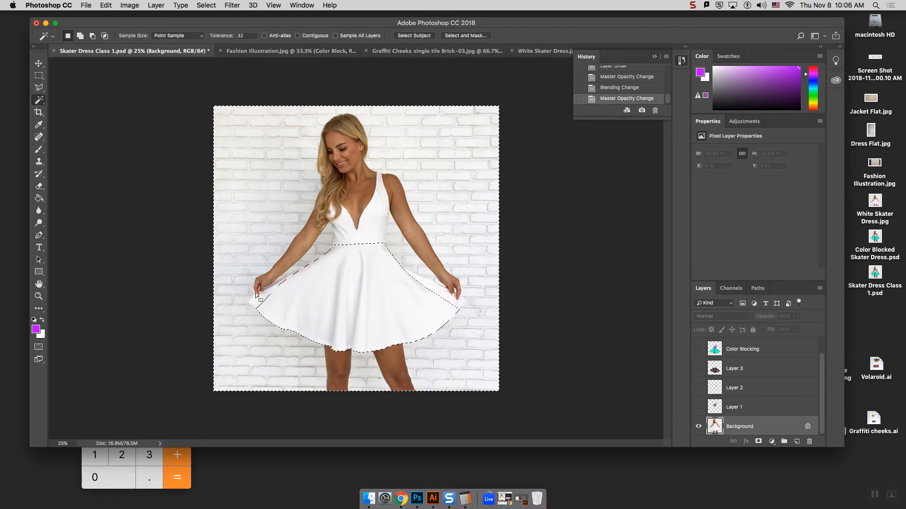
click(698, 368)
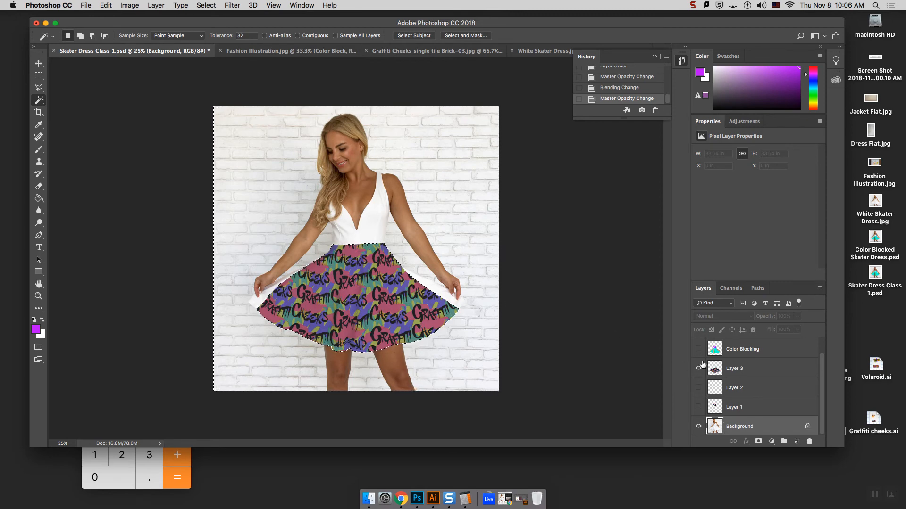
click(698, 369)
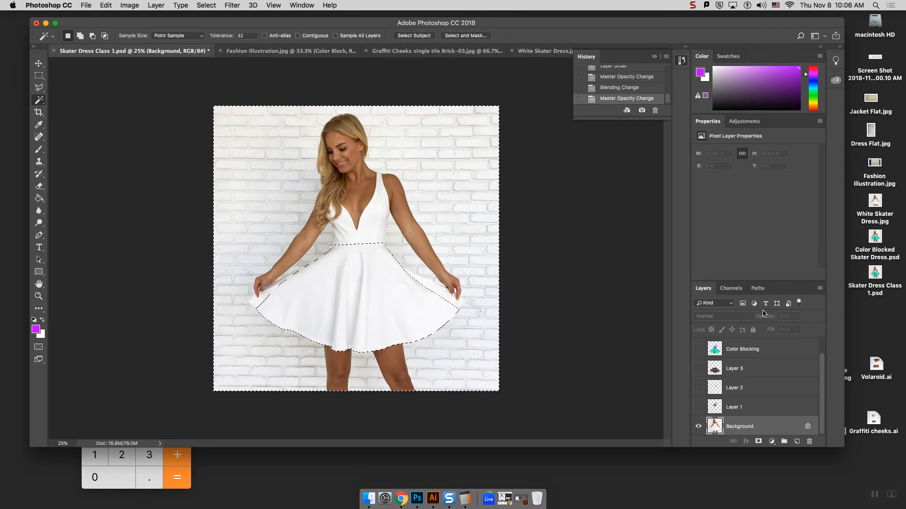
click(698, 368)
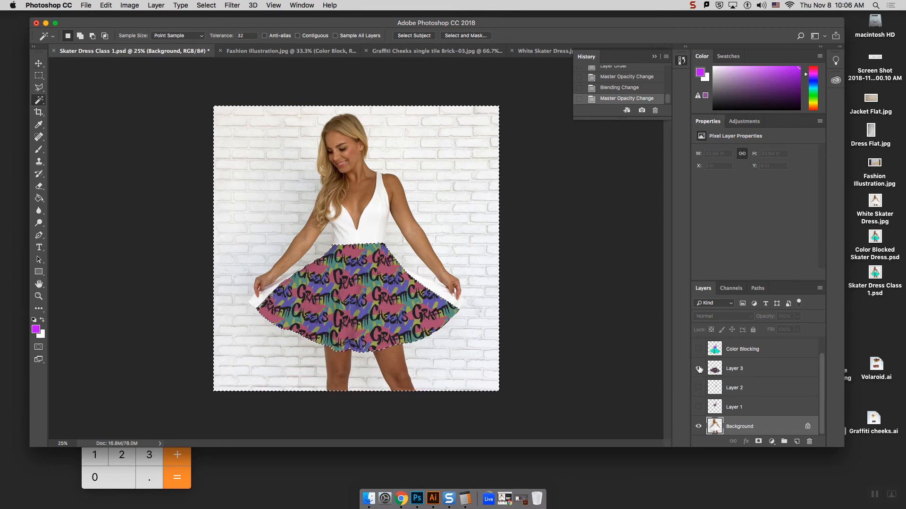
Try the Screen, Lighten and Darken blending modes on Layer 3 and return it to Multiply.
click(769, 369)
click(729, 316)
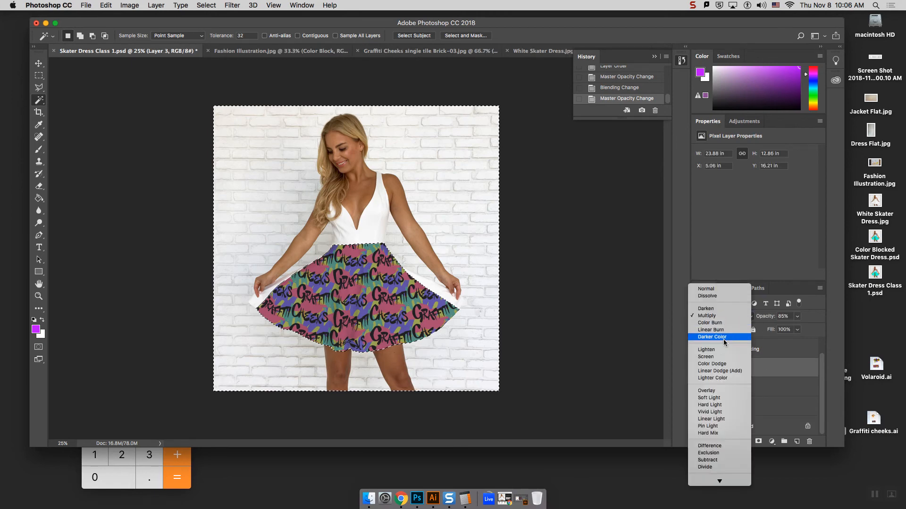
click(722, 357)
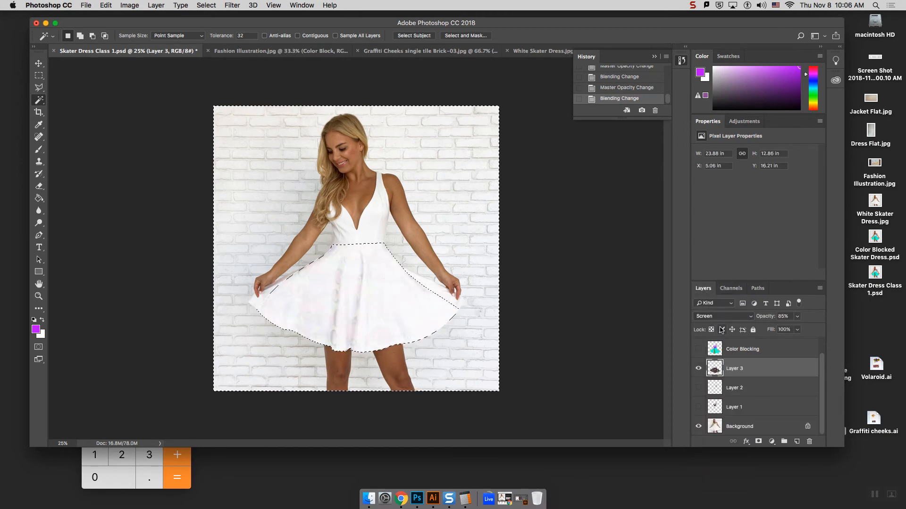
click(718, 317)
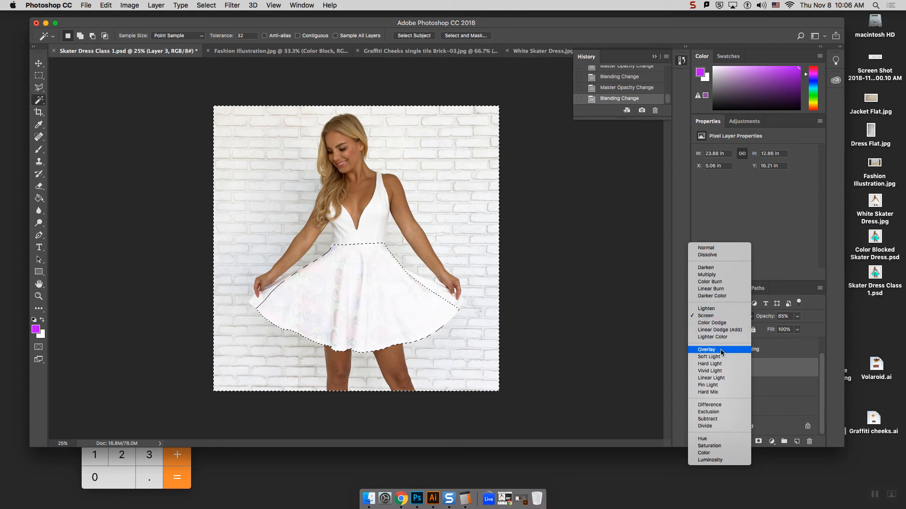
click(714, 309)
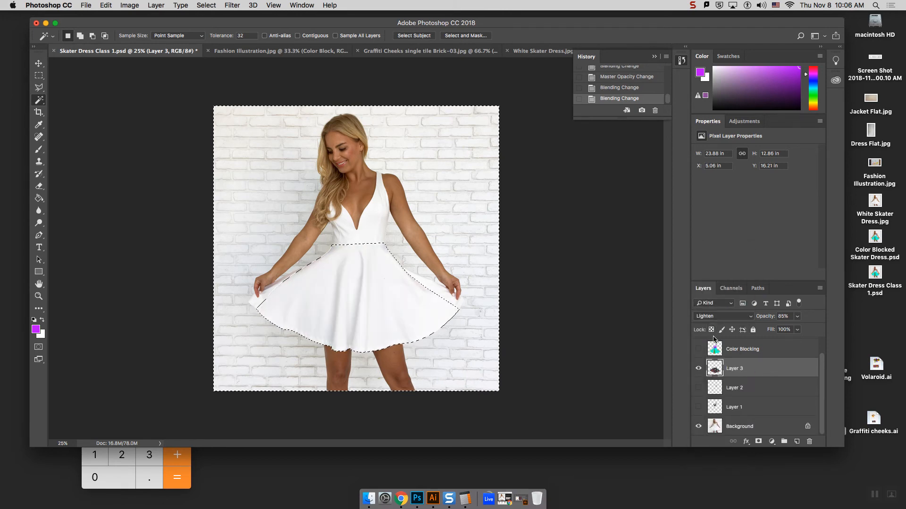
click(713, 316)
click(708, 274)
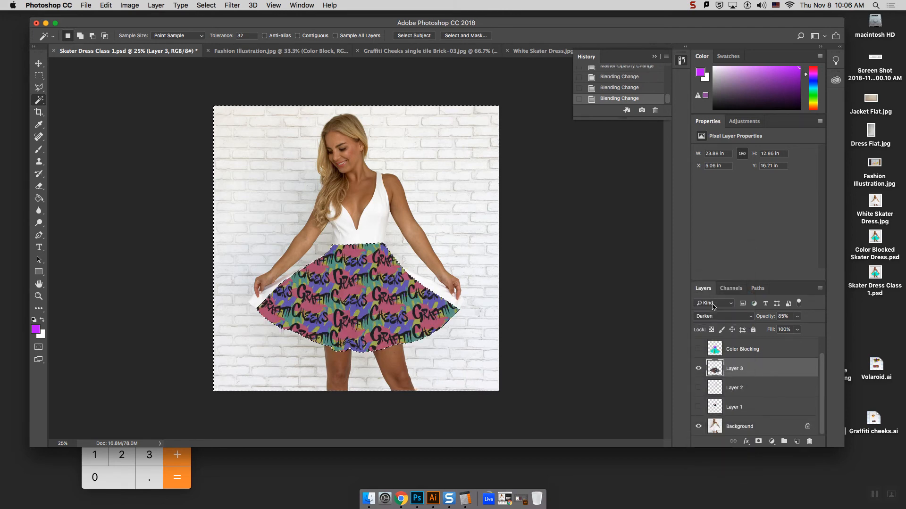
click(713, 320)
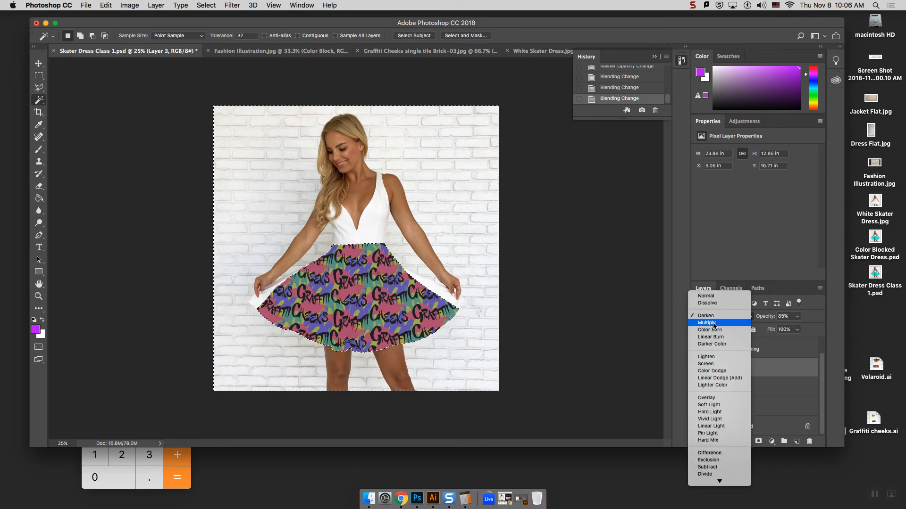
click(713, 323)
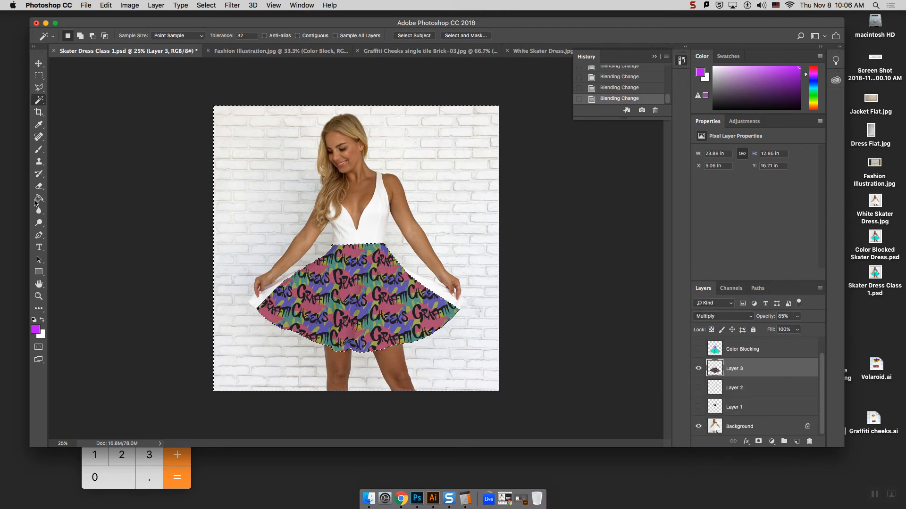
Hide Layer 3, show and activate the Color Blocking layer, and clear the existing selection.
click(699, 370)
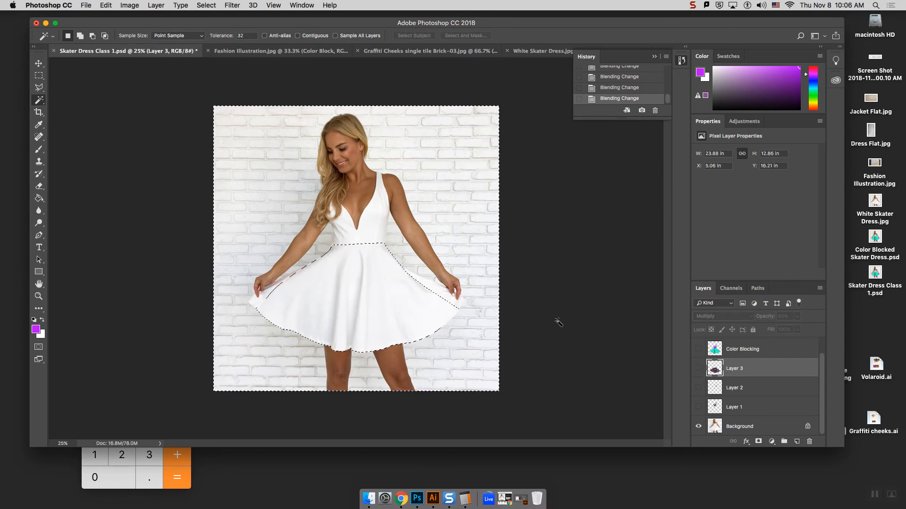
mouse_move(822, 375)
mouse_down()
mouse_move(821, 356)
mouse_move(821, 370)
mouse_up()
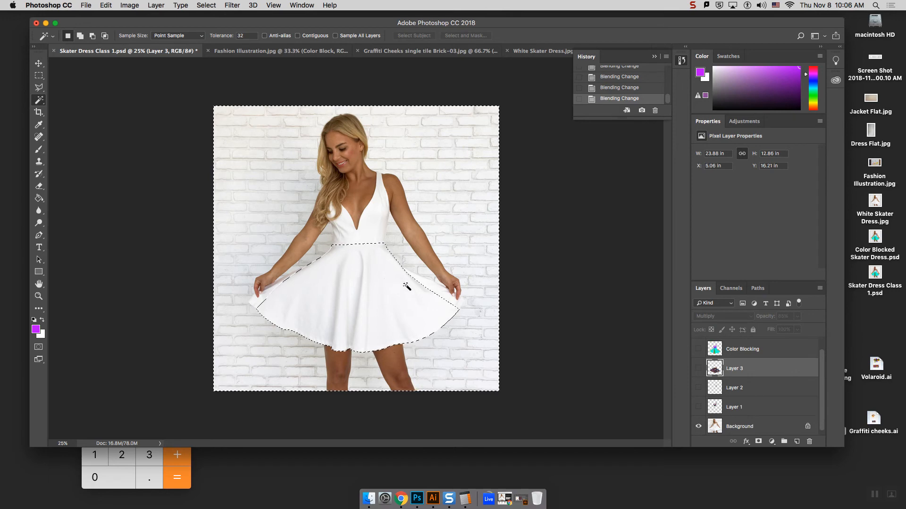
scroll(827, 395, up, 1)
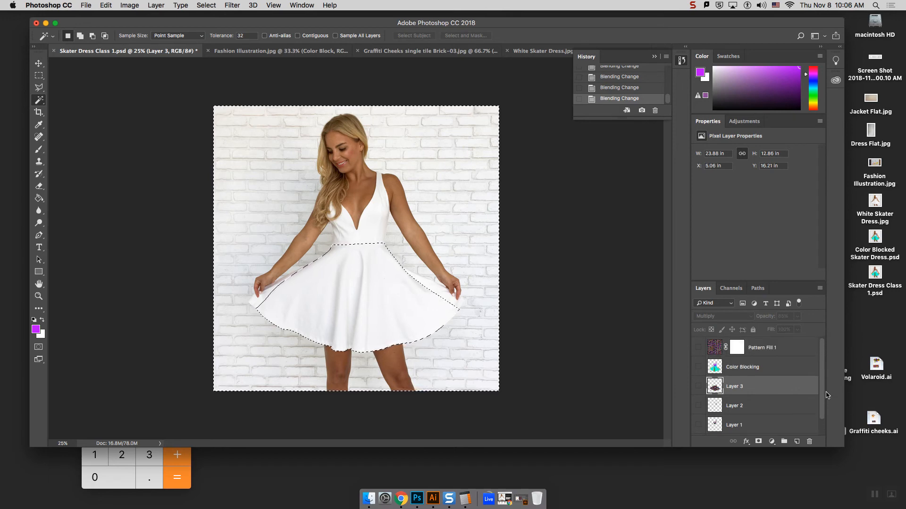
click(755, 372)
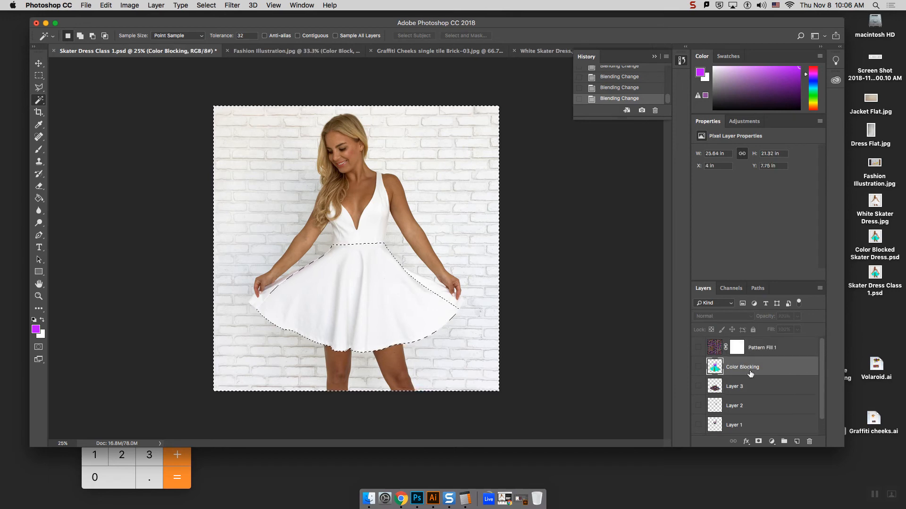
click(698, 367)
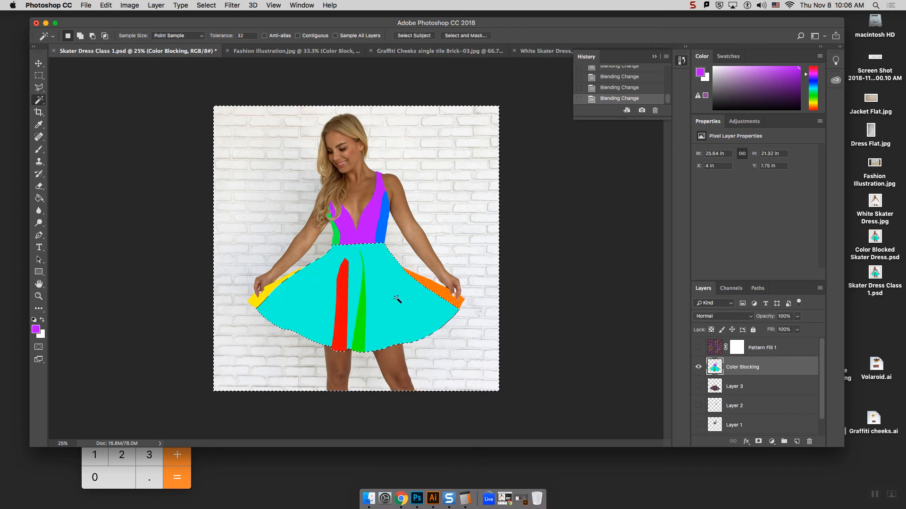
shift+click(269, 290)
shift+click(270, 290)
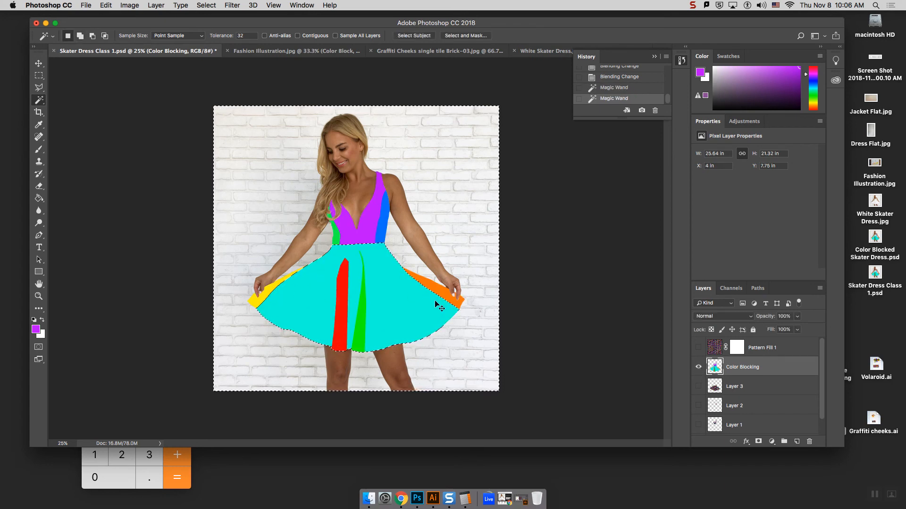
key(super+d)
Select the whole color-blocked dress by picking the empty area around it with the Magic Wand and inverting the selection.
shift+click(269, 287)
shift+click(288, 289)
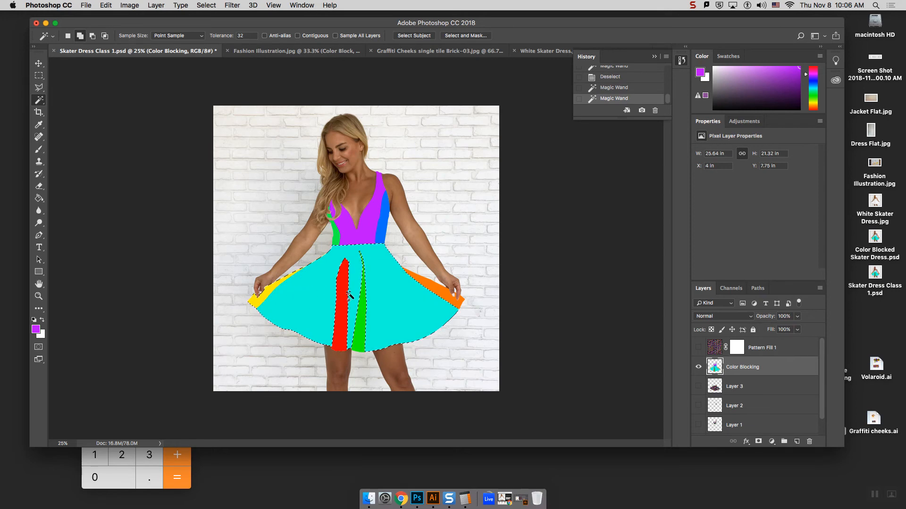
shift+click(346, 300)
shift+click(358, 303)
shift+click(386, 231)
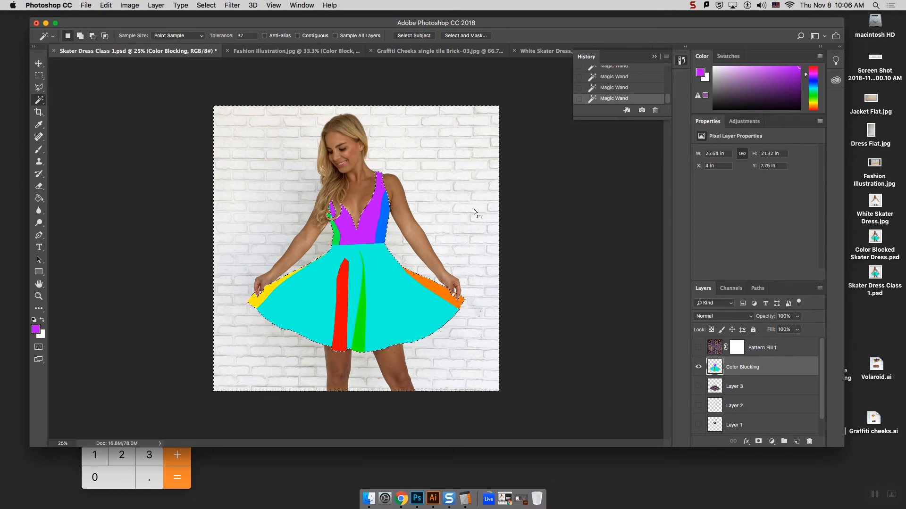
key(shift+super+i)
key(shift+super+i)
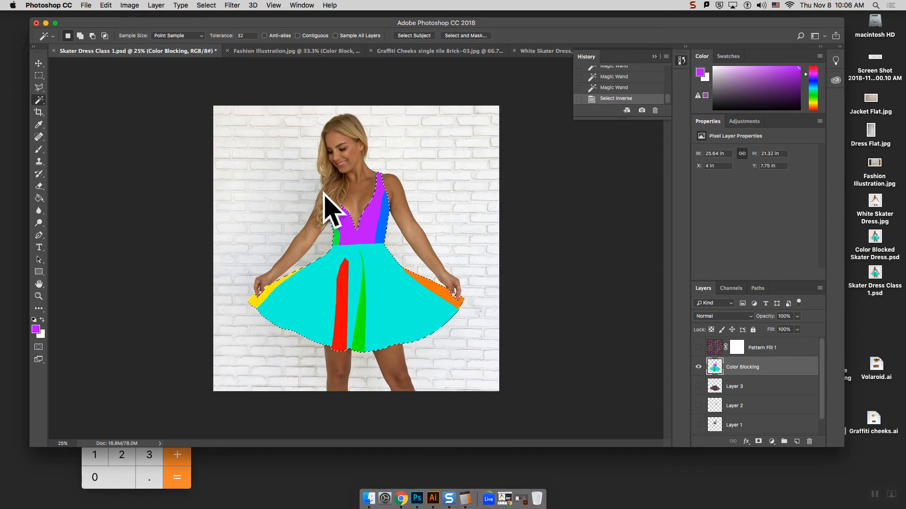
Hide Color Blocking, copy the selected white dress from the Background layer and paste it in place on a new layer.
scroll(792, 391, down, 1)
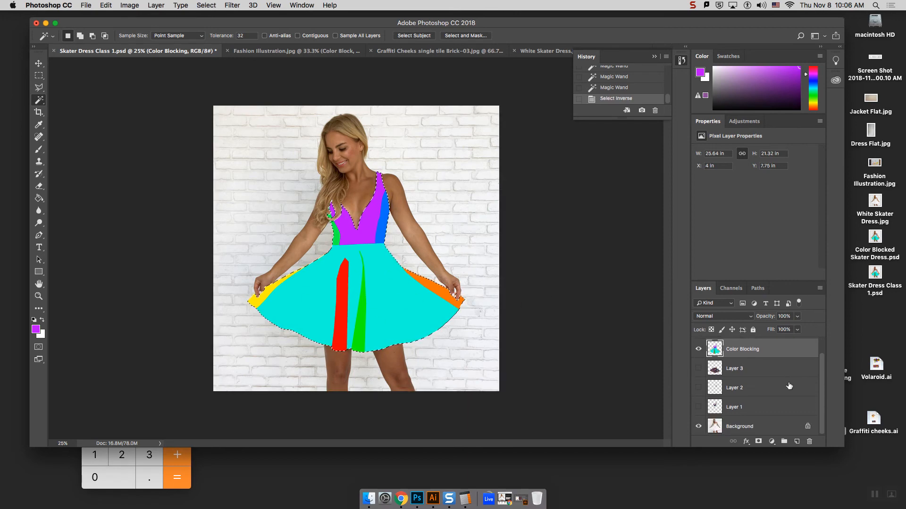
click(755, 427)
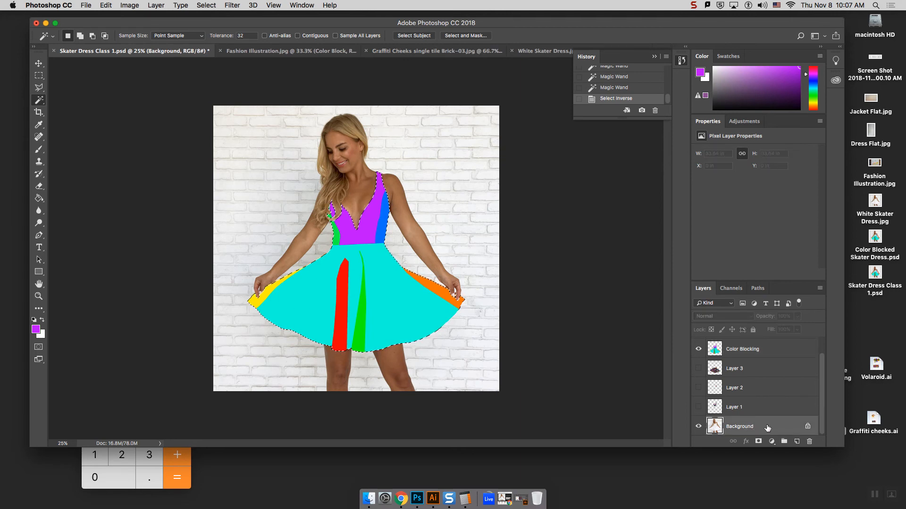
click(698, 349)
click(106, 5)
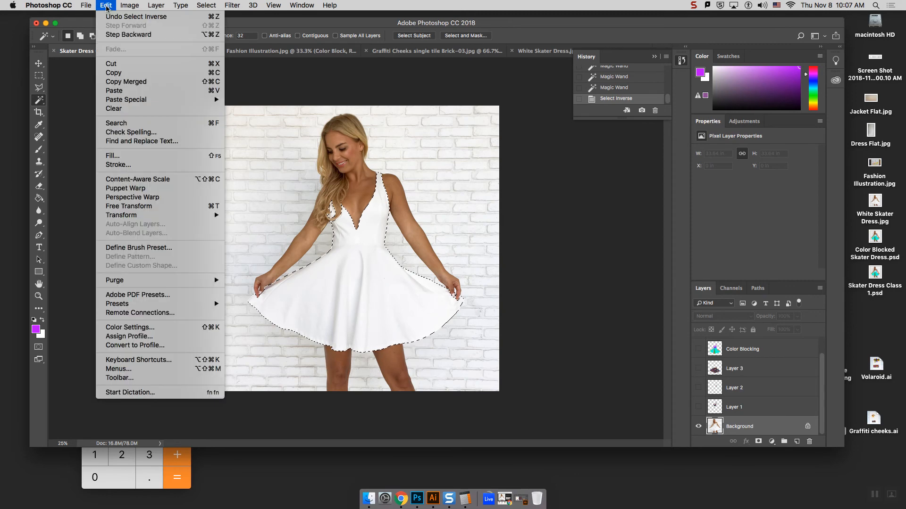
click(113, 72)
click(106, 5)
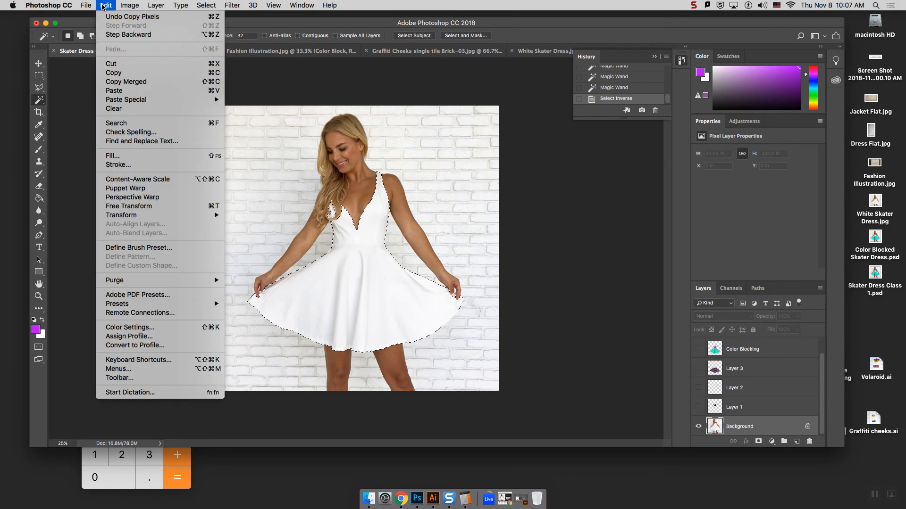
mouse_move(143, 102)
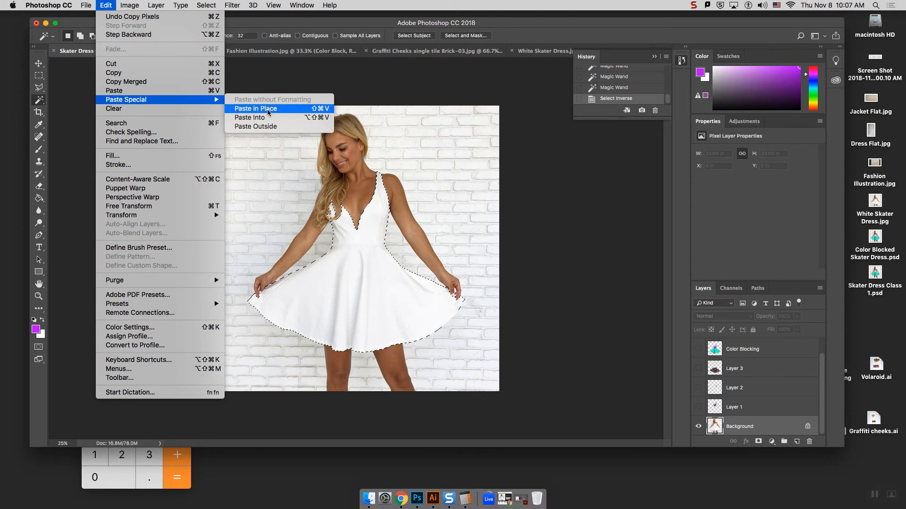
click(255, 109)
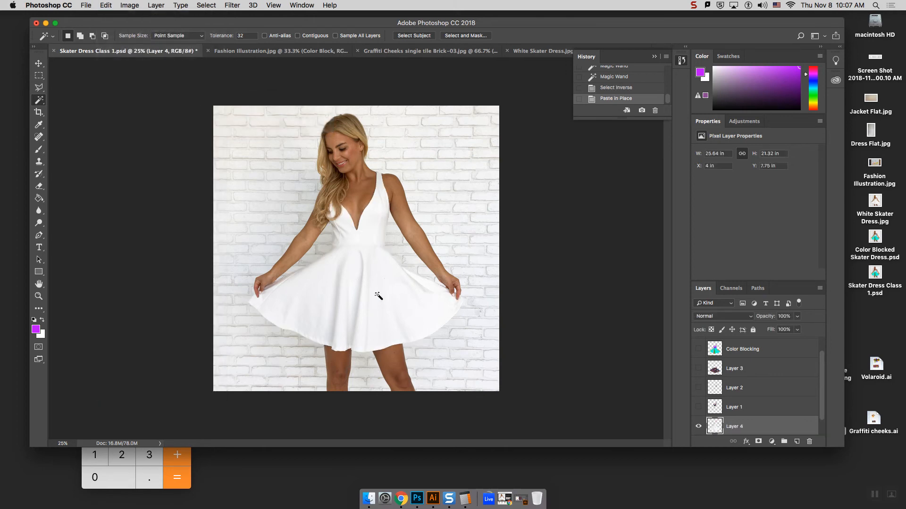
Check the pasted dress with the Background briefly hidden, and show Layers 1, 2 and 3 again.
scroll(727, 425, down, 2)
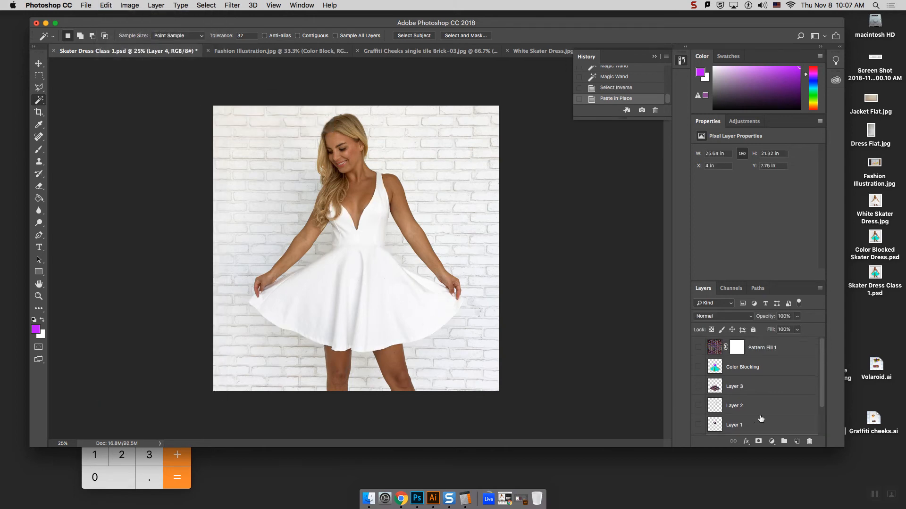
click(698, 427)
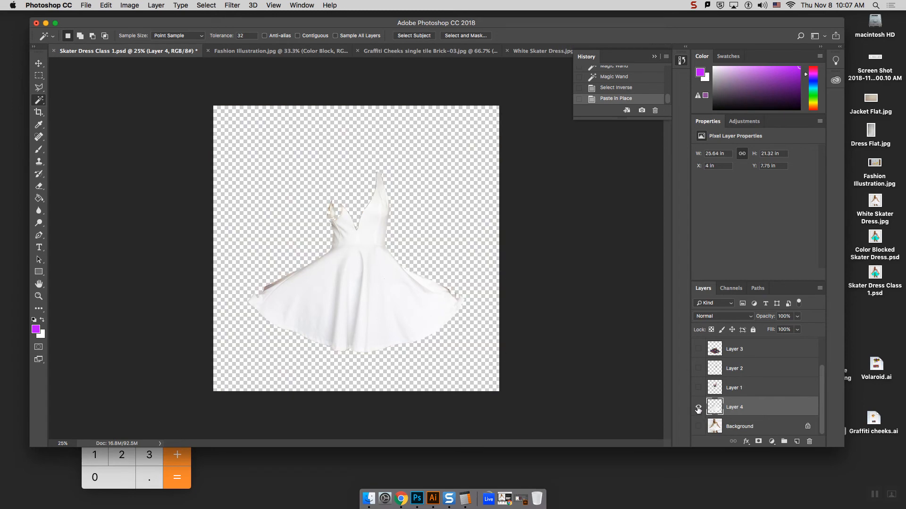
click(698, 427)
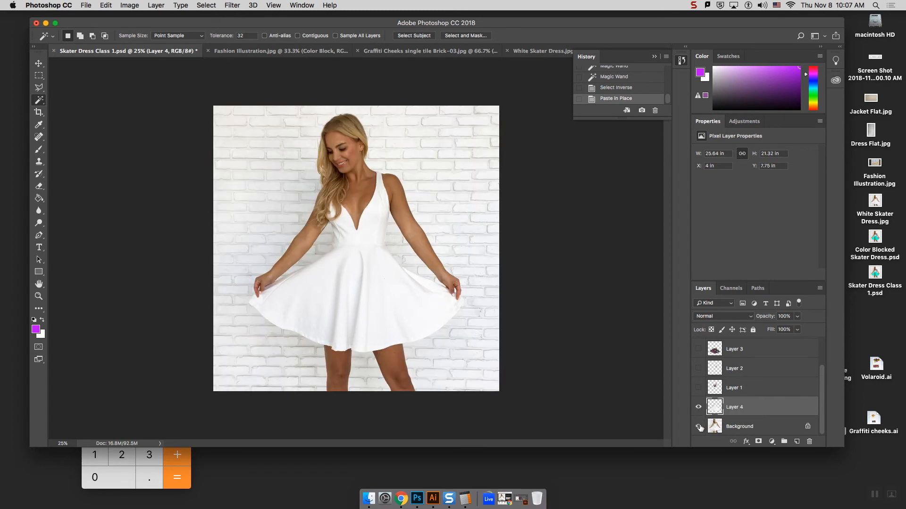
click(699, 389)
click(698, 369)
click(698, 350)
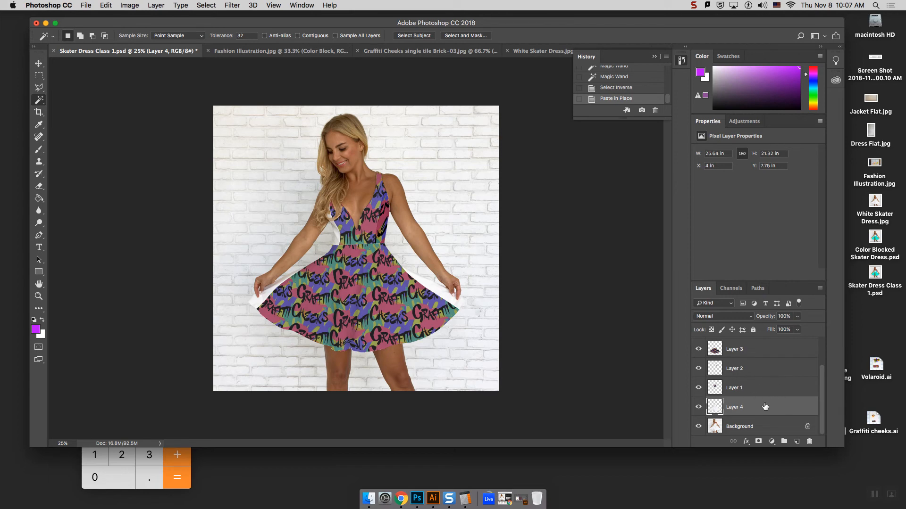
Darken the pasted white dress on Layer 4 with Brightness/Contrast, lowering brightness to about -91 and raising contrast to 76.
click(138, 5)
mouse_move(147, 7)
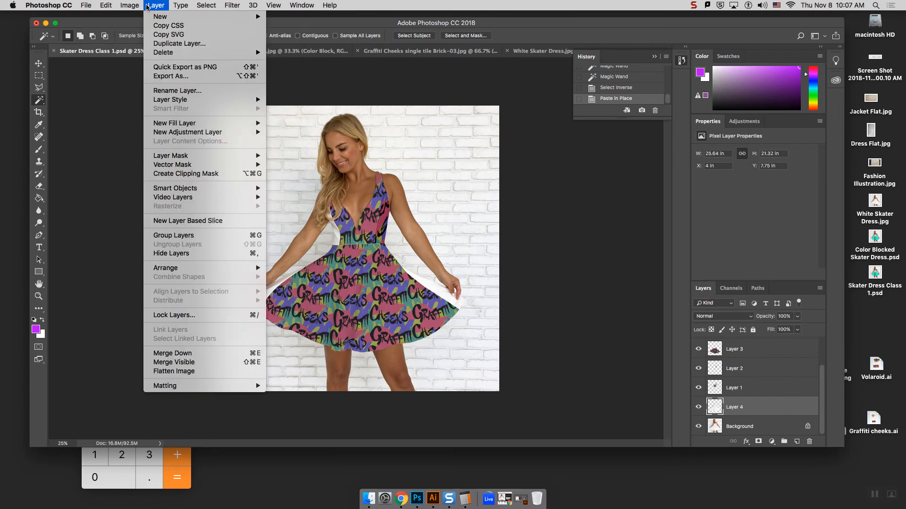
mouse_move(139, 32)
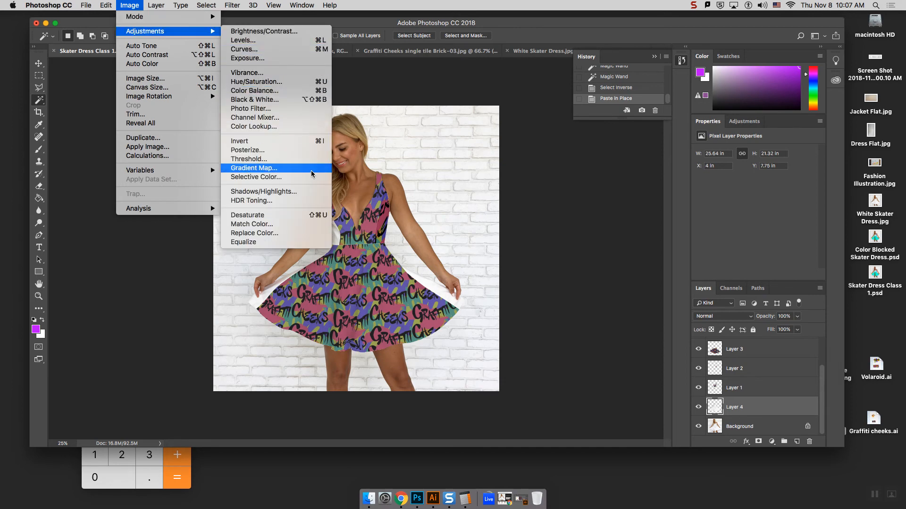
click(283, 31)
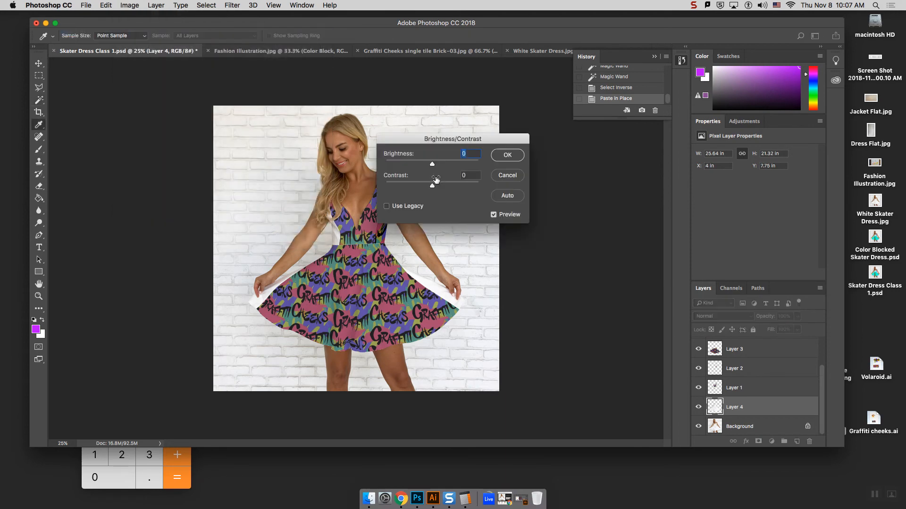
drag(432, 144, 487, 142)
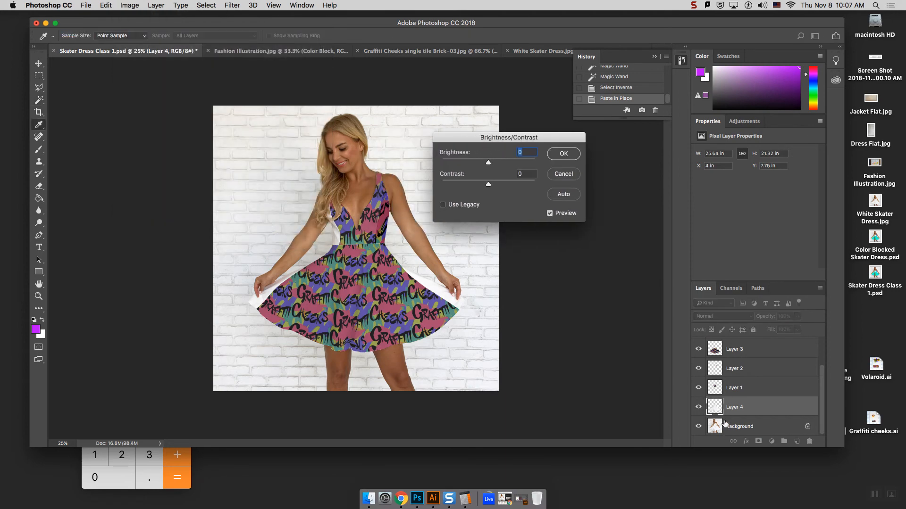
drag(488, 185, 469, 166)
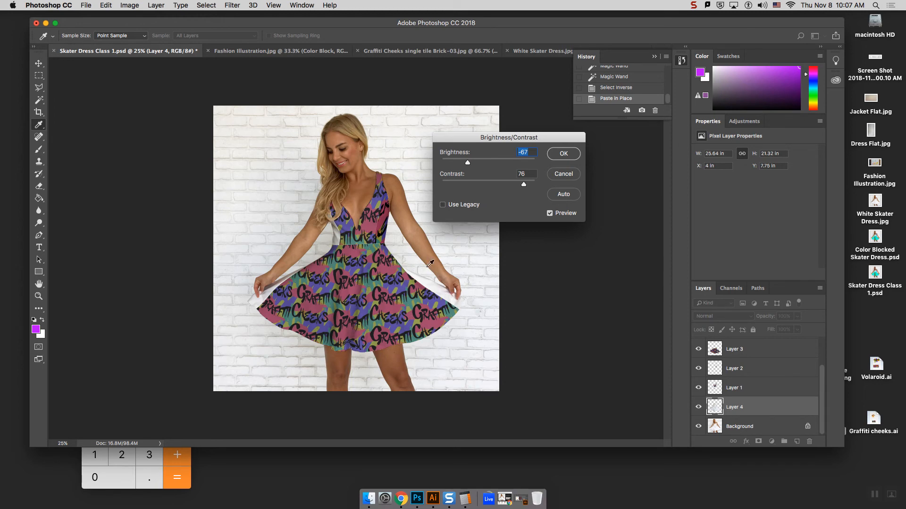
drag(465, 164, 462, 162)
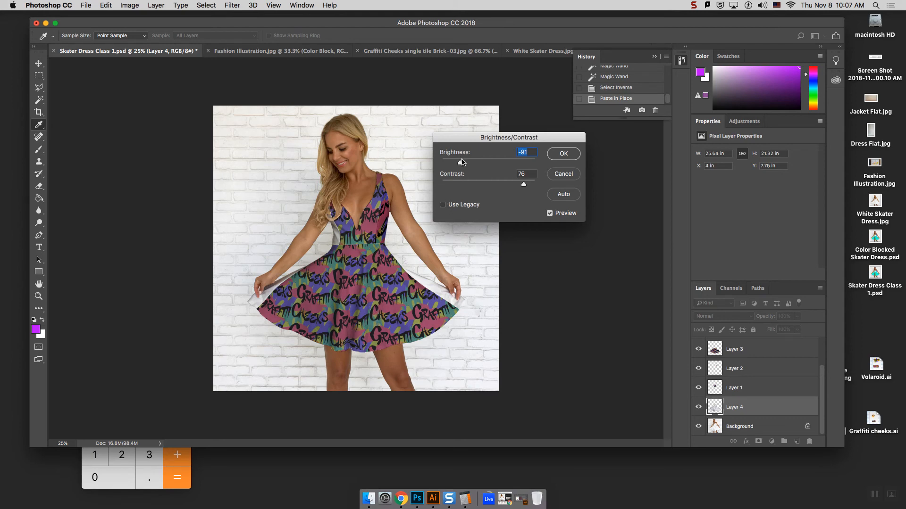
drag(462, 162, 458, 168)
click(564, 154)
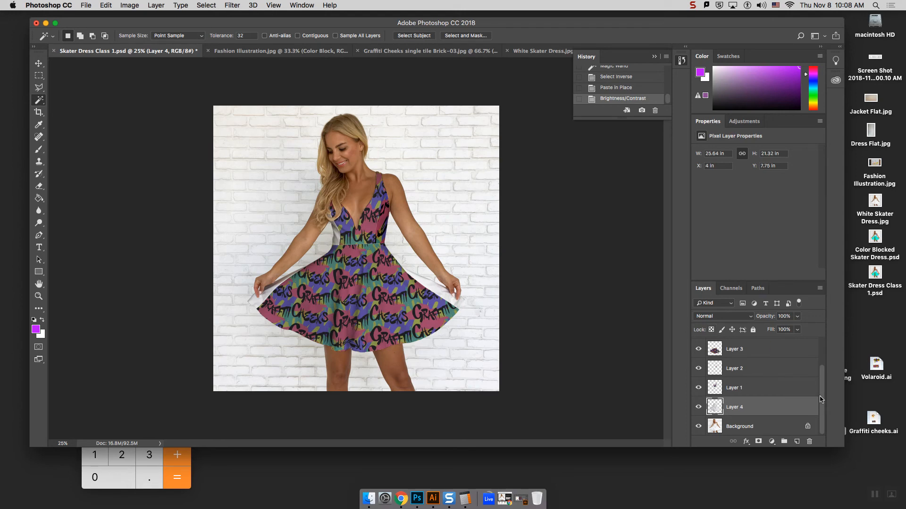
Briefly show the Color Blocking layer over the dress for comparison and hide it again.
drag(822, 400, 819, 363)
click(698, 367)
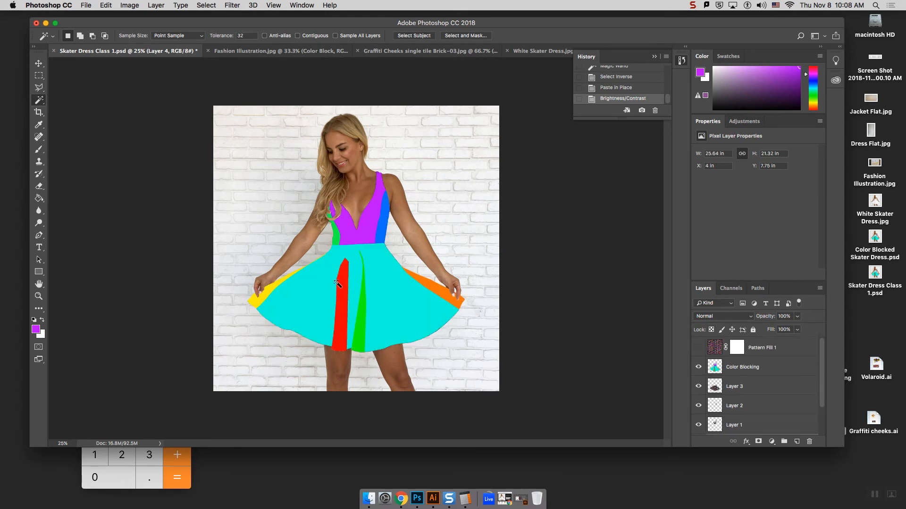
click(698, 367)
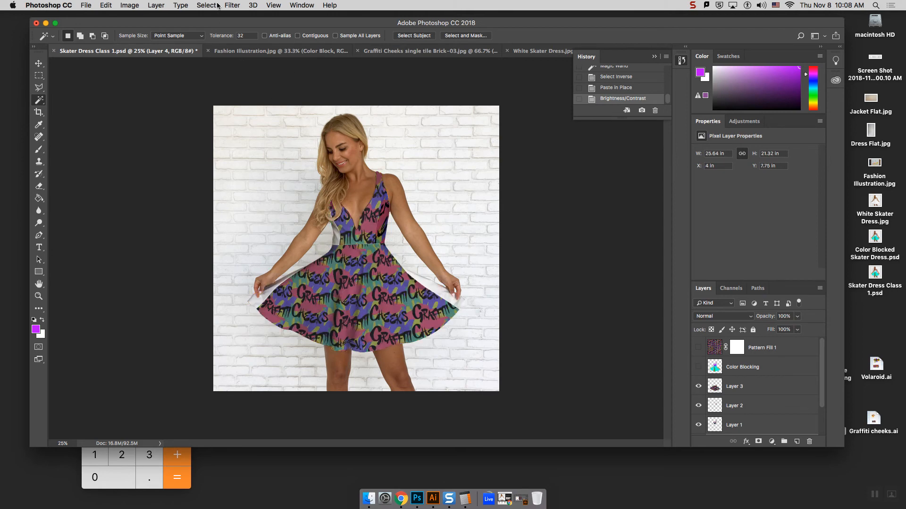
Switch to Fashion Illustration.jpg and examine the bending figure's sleeves and torso with the Color Block layer briefly hidden.
click(282, 52)
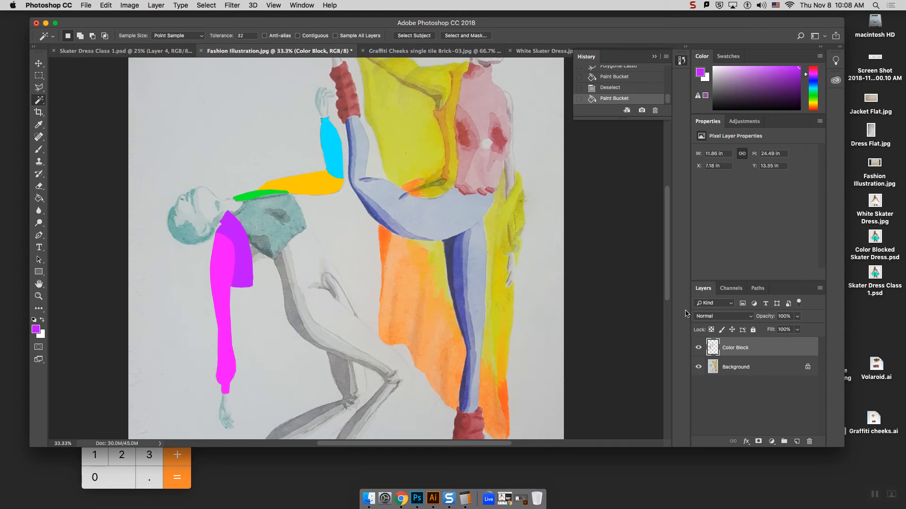
click(698, 348)
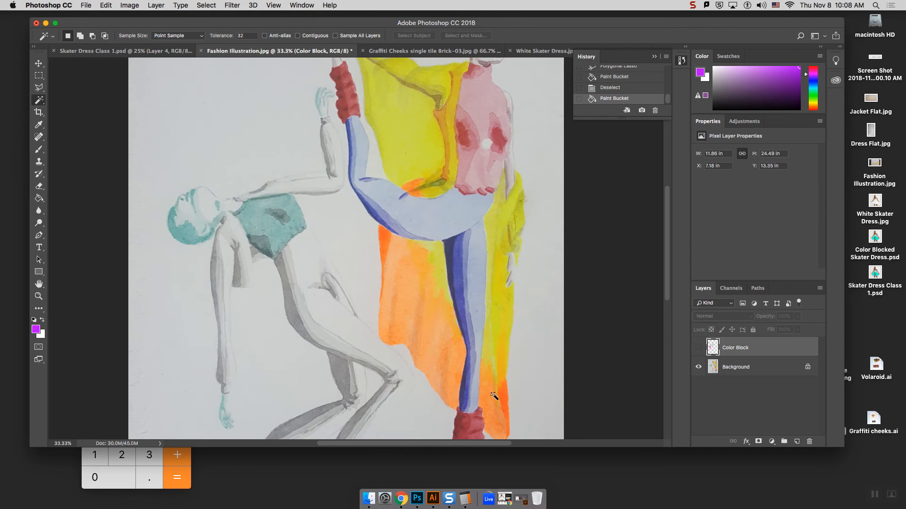
drag(509, 445, 490, 448)
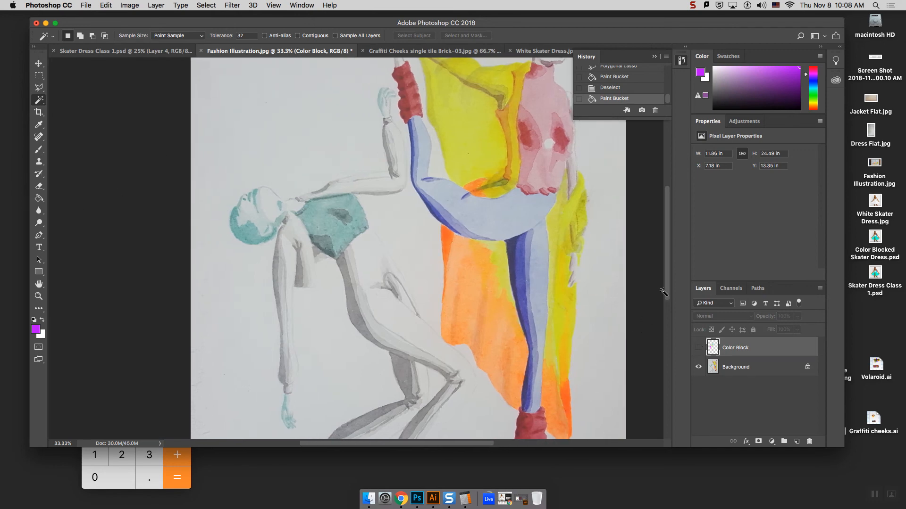
drag(669, 296, 668, 302)
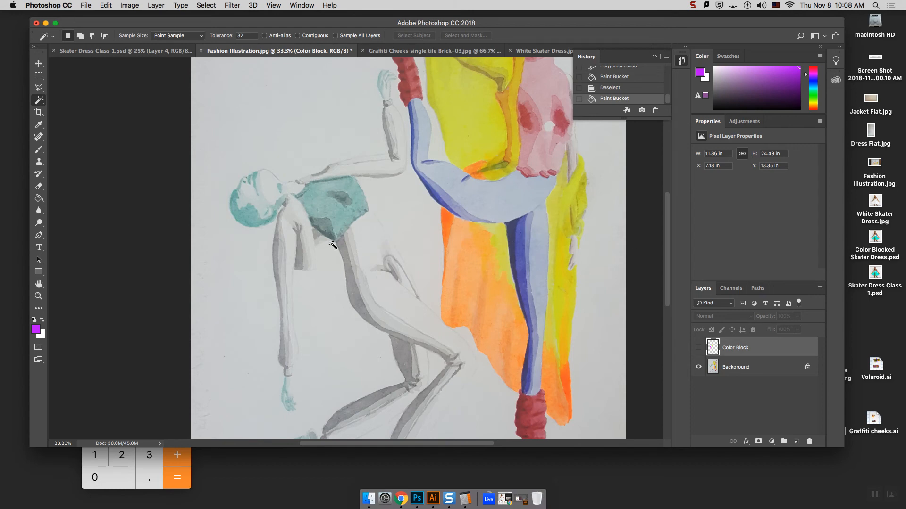
click(698, 347)
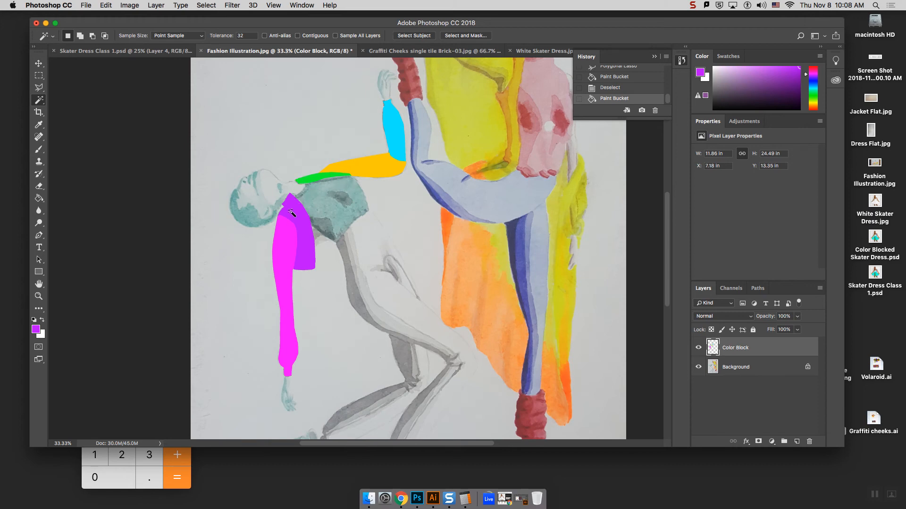
Add a pattern fill layer above Color Block using the graffiti pattern at 100% scale.
click(124, 6)
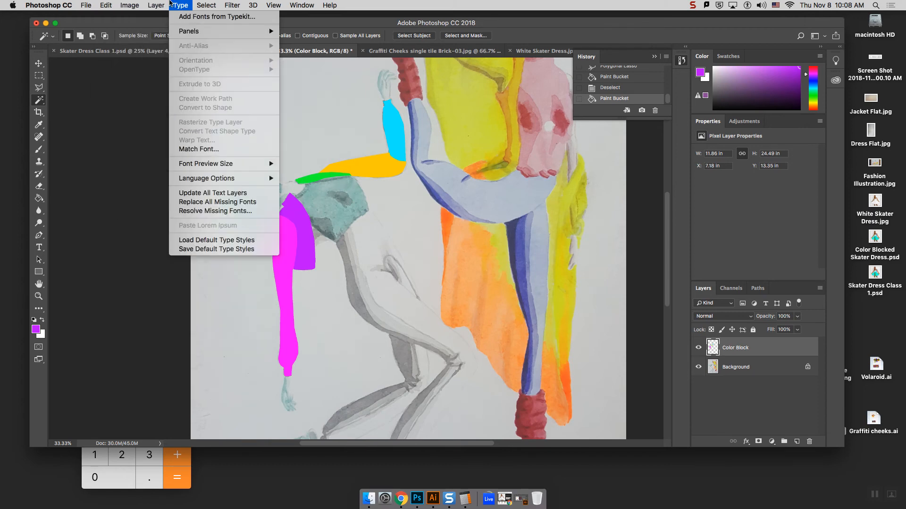
mouse_move(156, 5)
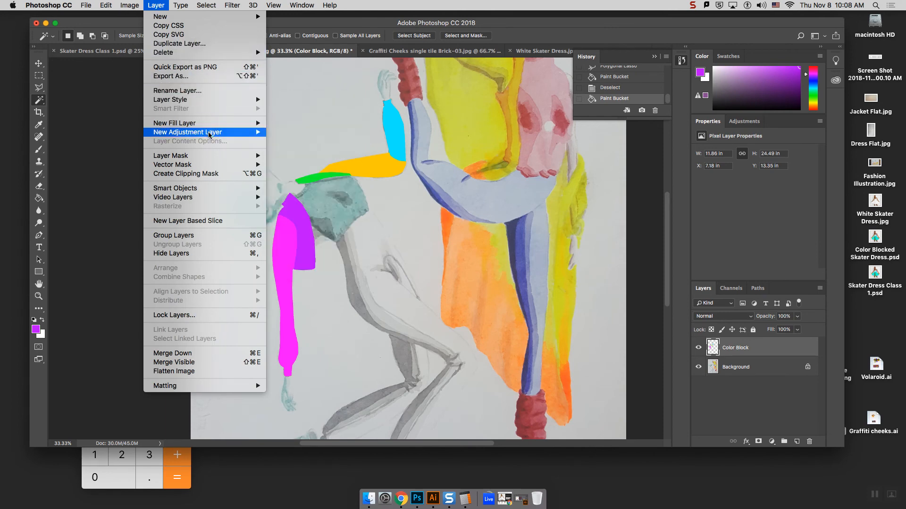
mouse_move(207, 124)
click(302, 142)
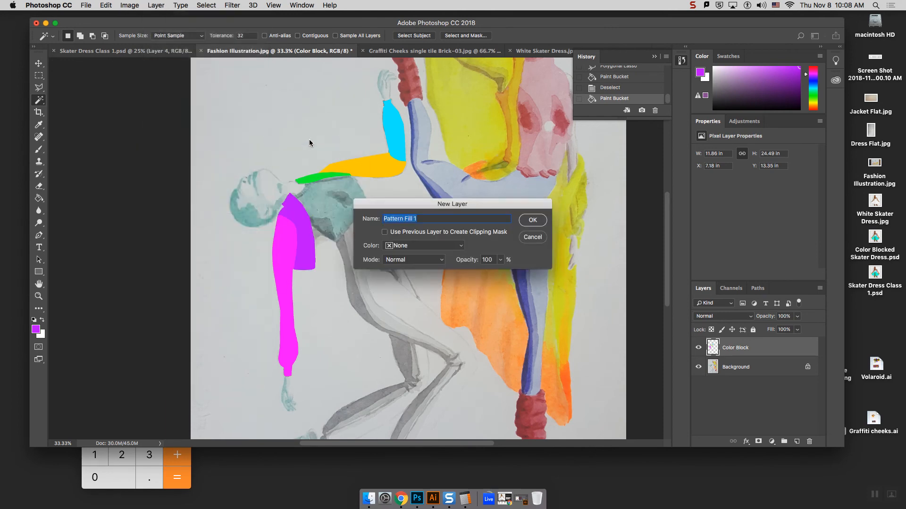
click(539, 227)
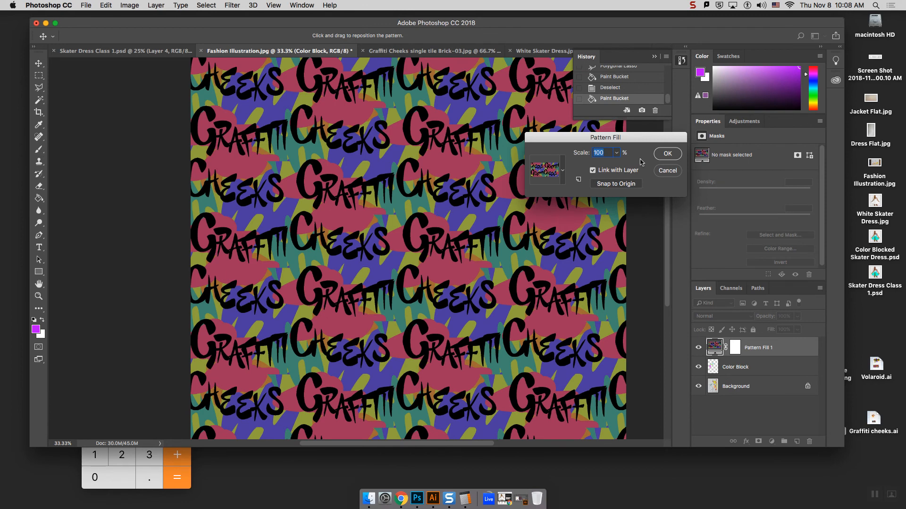
click(675, 156)
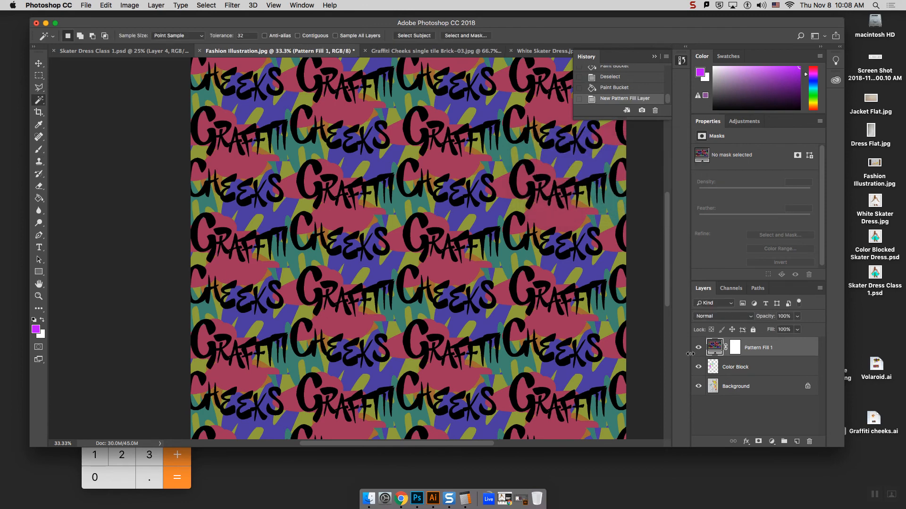
Set the scale of the graffiti pattern fill to 50%.
double_click(716, 349)
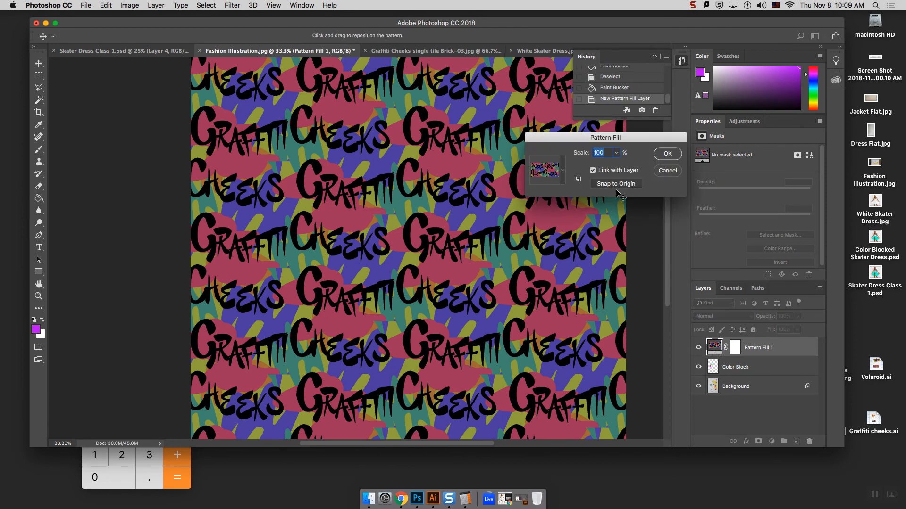
click(616, 152)
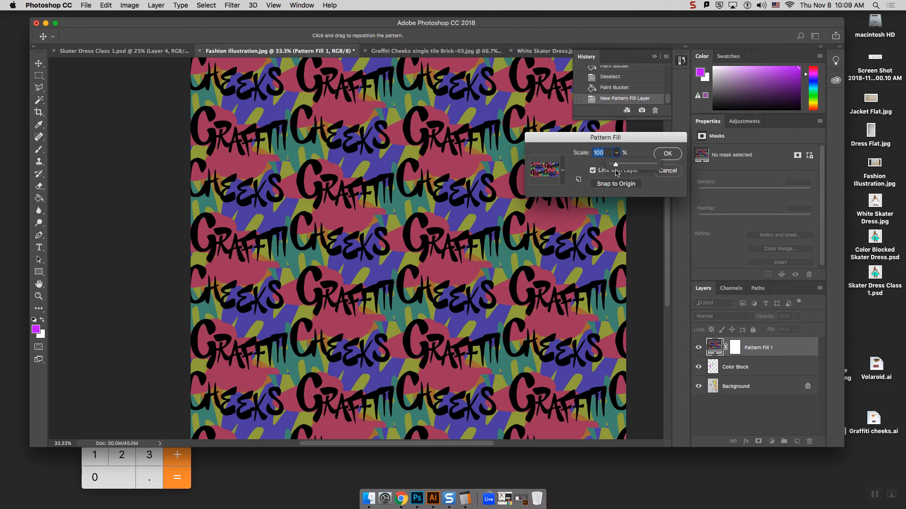
key(BackSpace)
text(25)
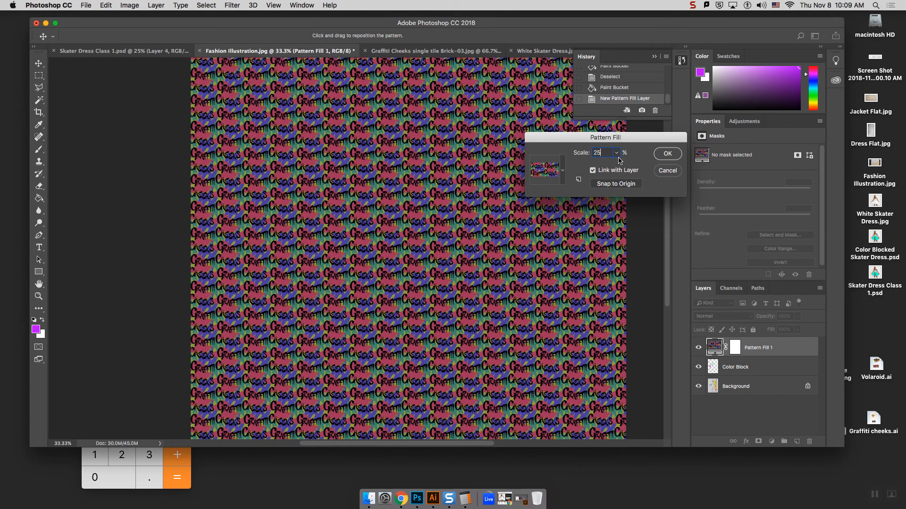
key(Tab)
text(520)
key(BackSpace)
key(BackSpace)
key(BackSpace)
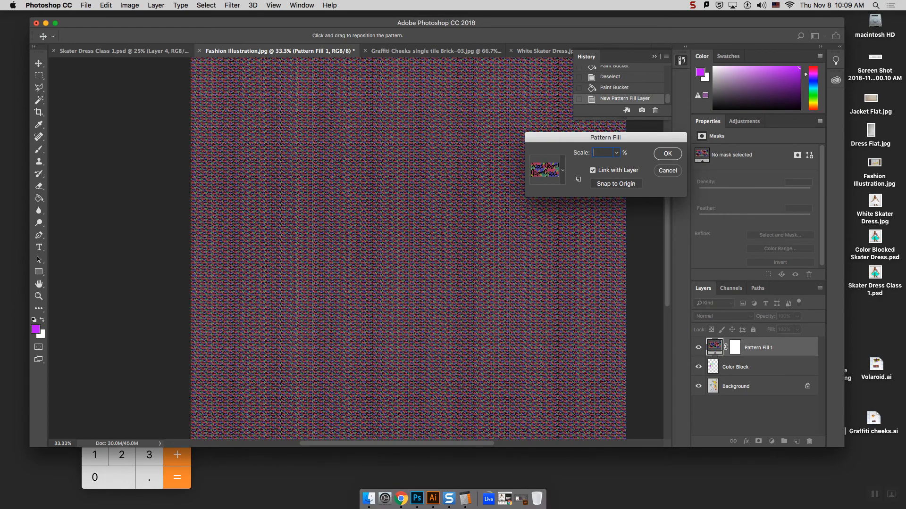
text(50)
key(Return)
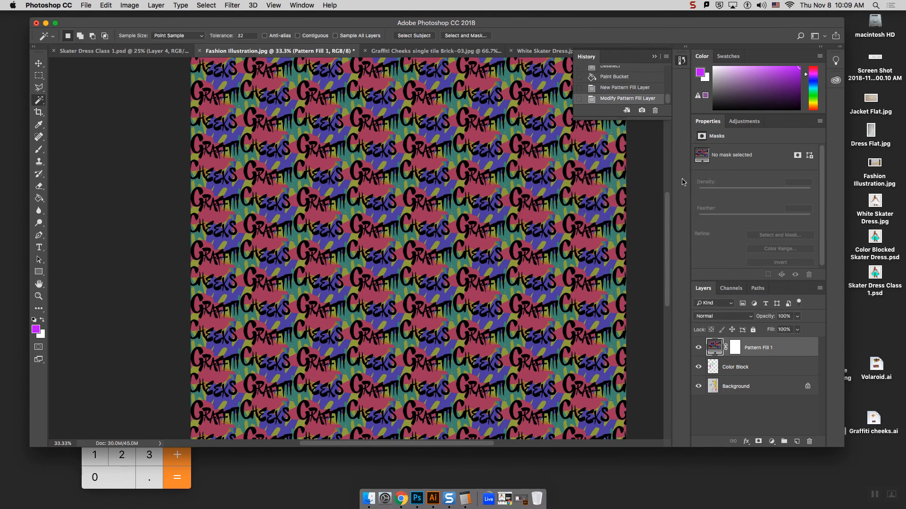
Hide the Pattern Fill 1 layer and rasterize it.
click(699, 348)
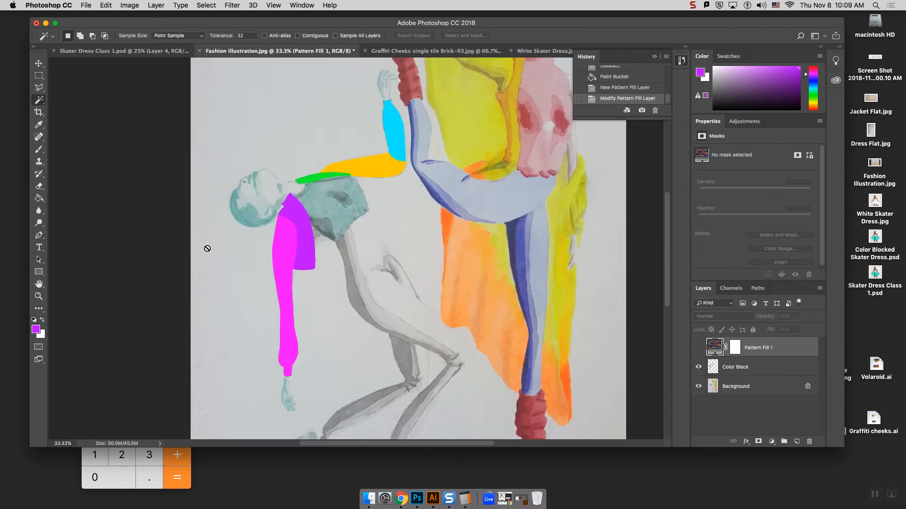
click(740, 370)
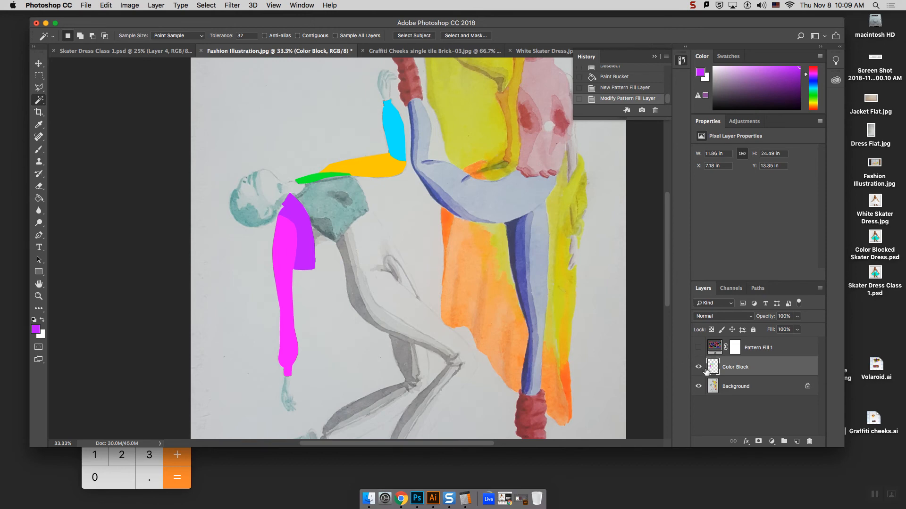
right_click(763, 348)
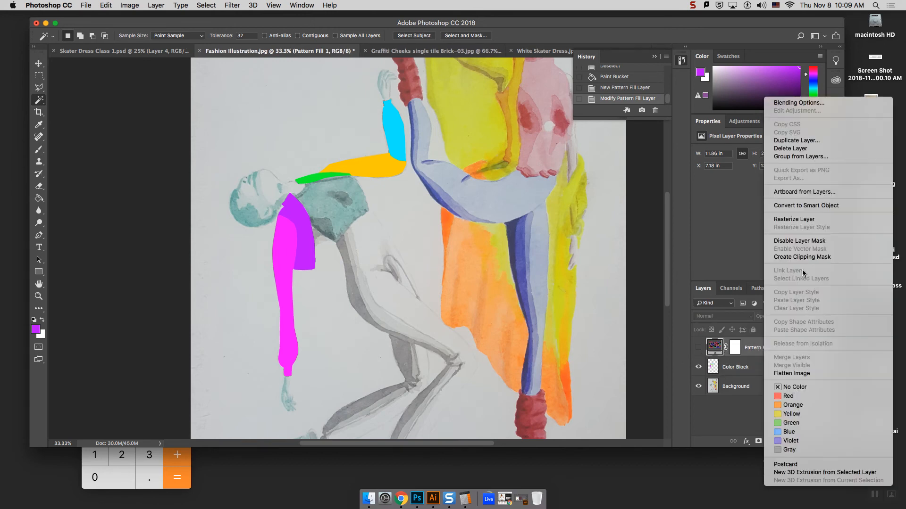
click(802, 219)
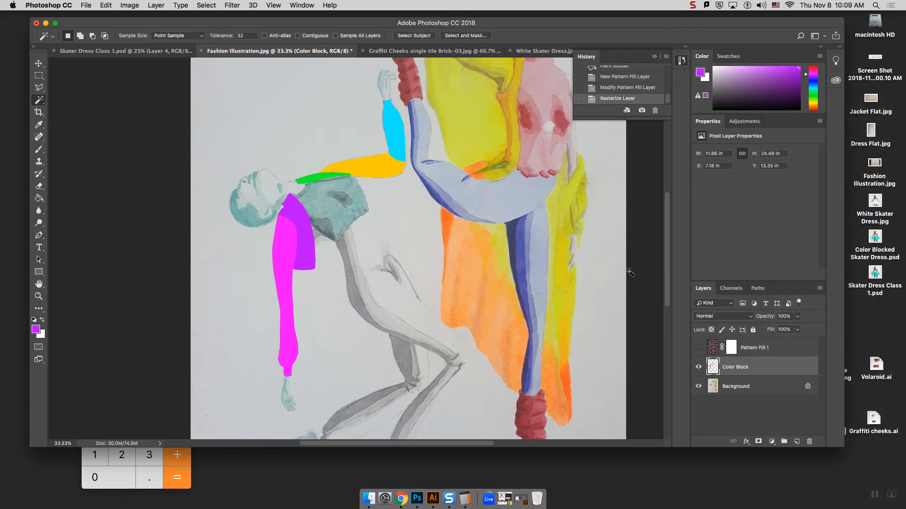
With the pattern hidden, draw a rectangular marquee about 7 by 10 in around the purple torso panel.
click(699, 348)
click(40, 77)
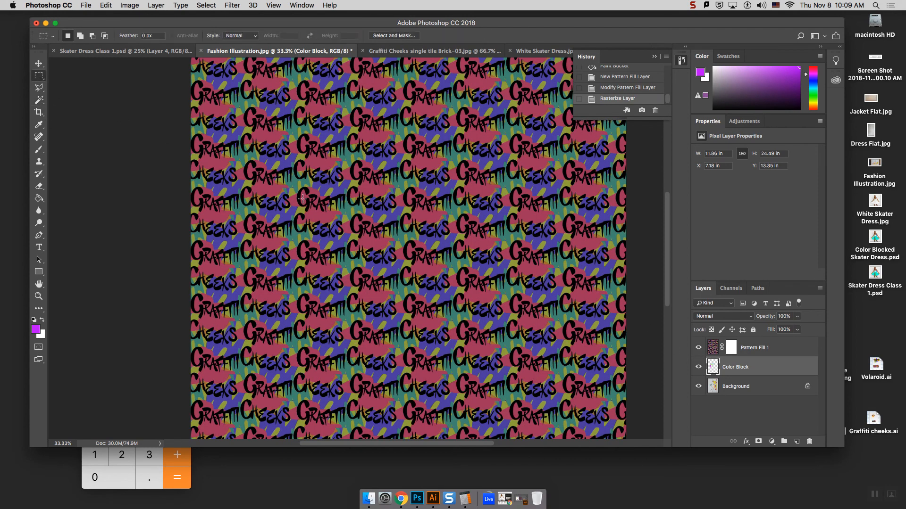
click(698, 347)
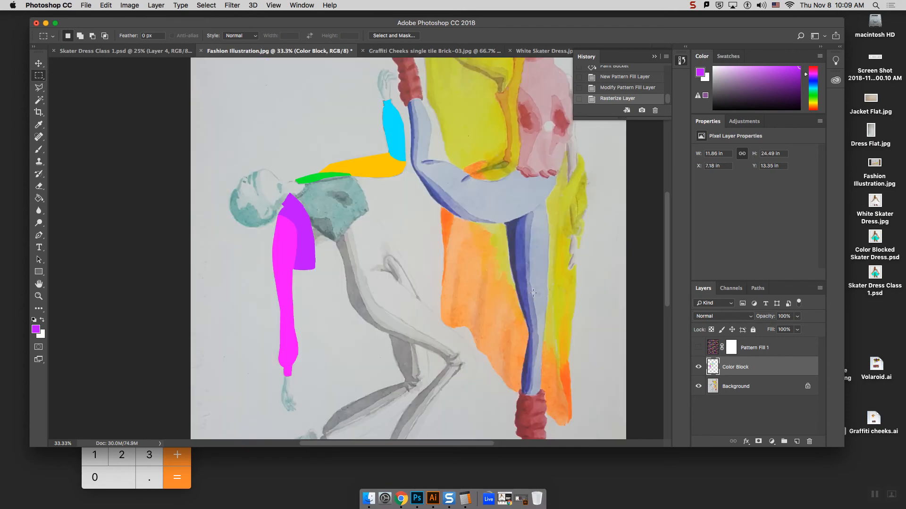
drag(255, 173, 334, 285)
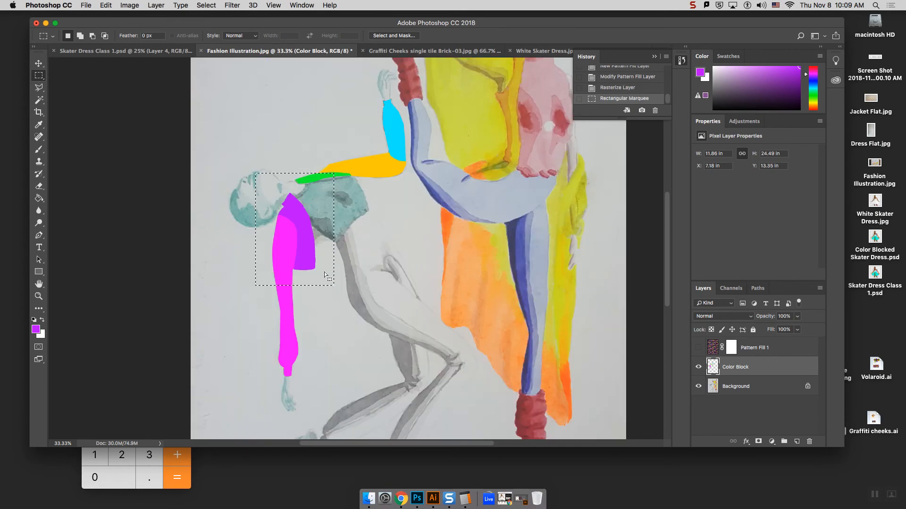
Copy the marquee area from Pattern Fill 1, hide that layer and paste the piece on a new layer above Color Block.
click(699, 348)
click(740, 348)
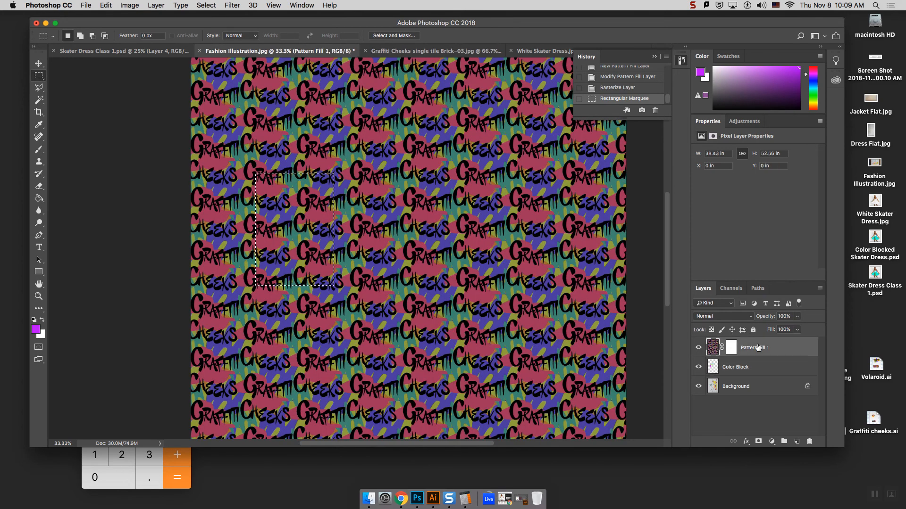
click(776, 373)
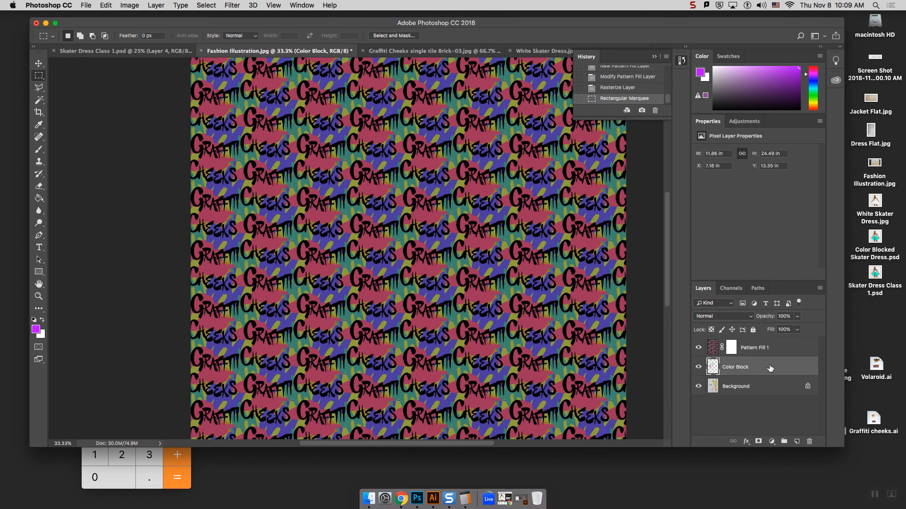
click(699, 348)
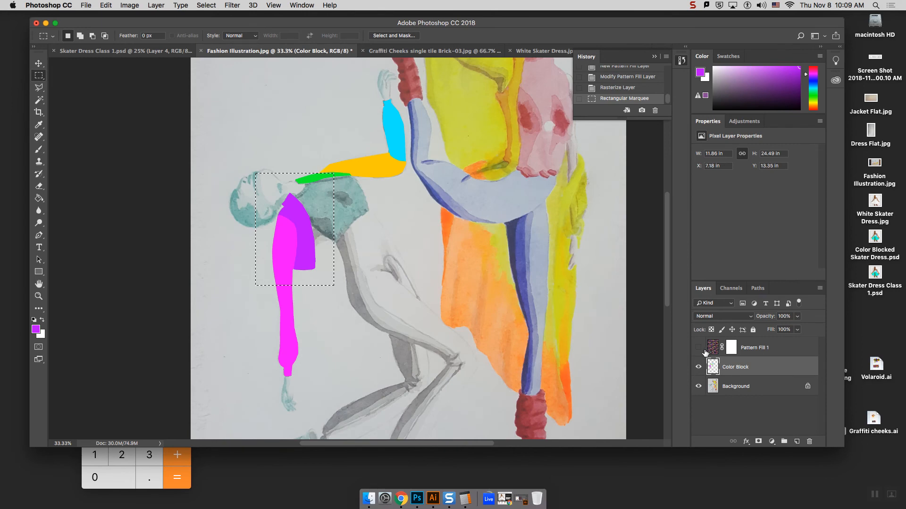
key(super+v)
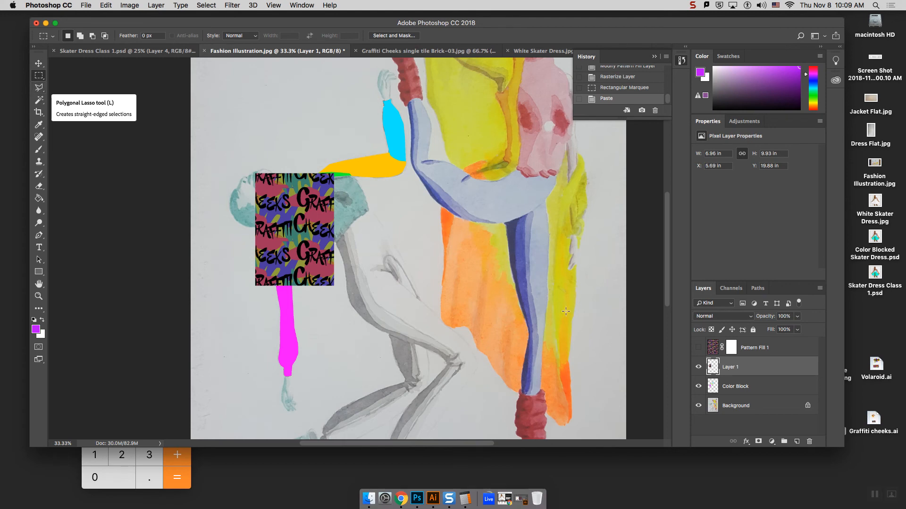
Hide Layer 1 and select the purple torso panel on the Color Block layer with the Magic Wand.
click(698, 348)
click(730, 385)
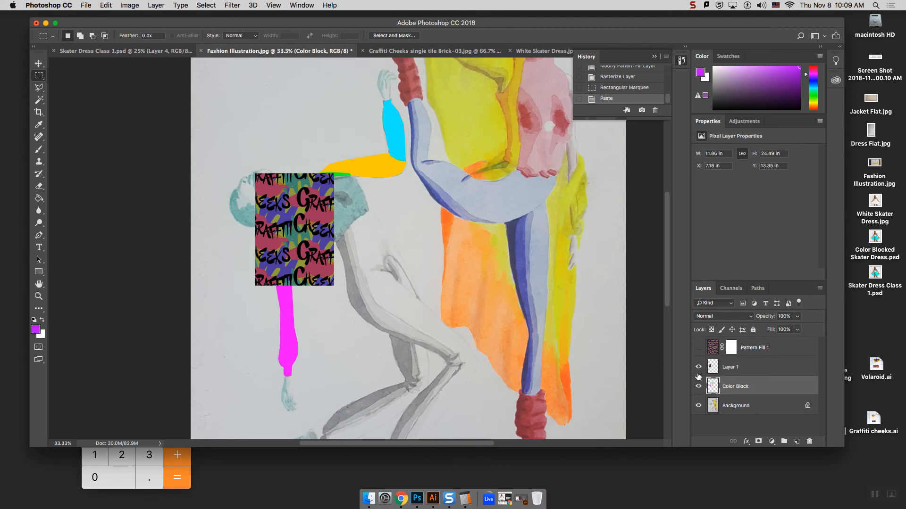
click(698, 367)
click(39, 100)
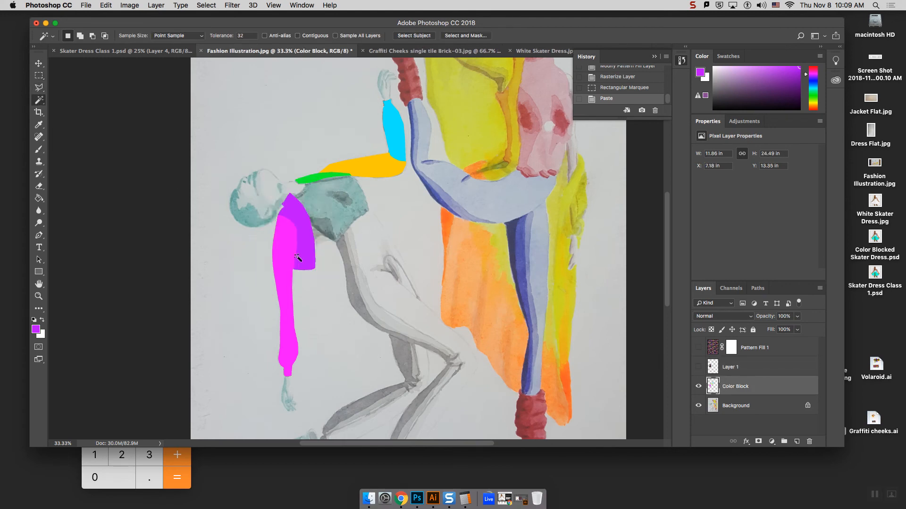
click(308, 240)
Try clearing Layer 1's pattern outside the selected torso panel, undo the clearing and deselect.
click(724, 367)
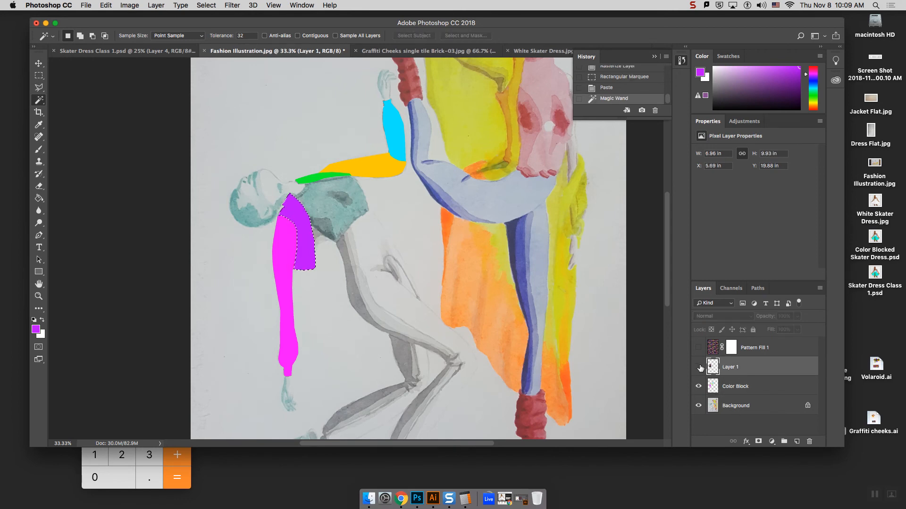
click(699, 369)
key(shift+super+i)
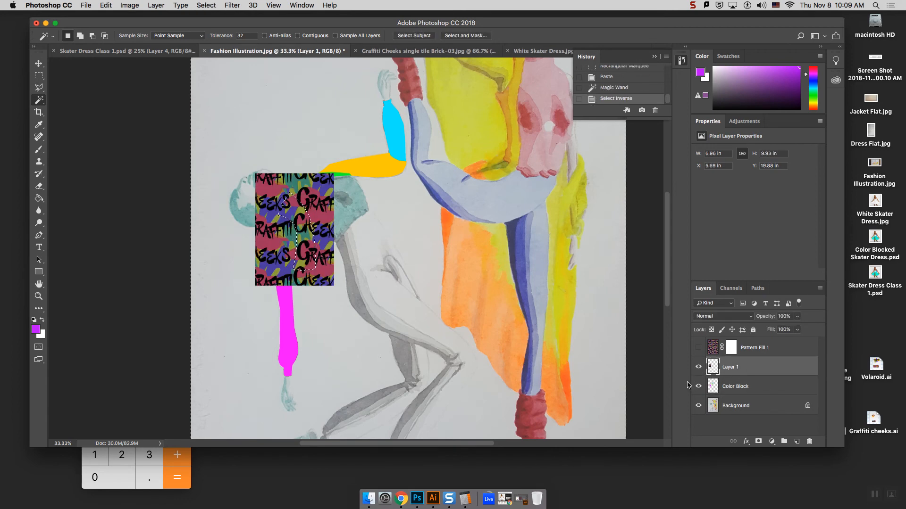
key(Delete)
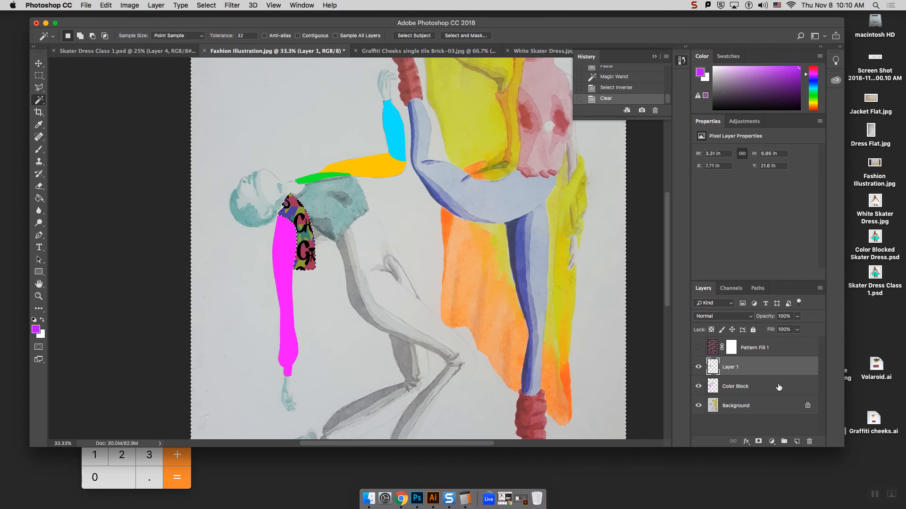
key(super+z)
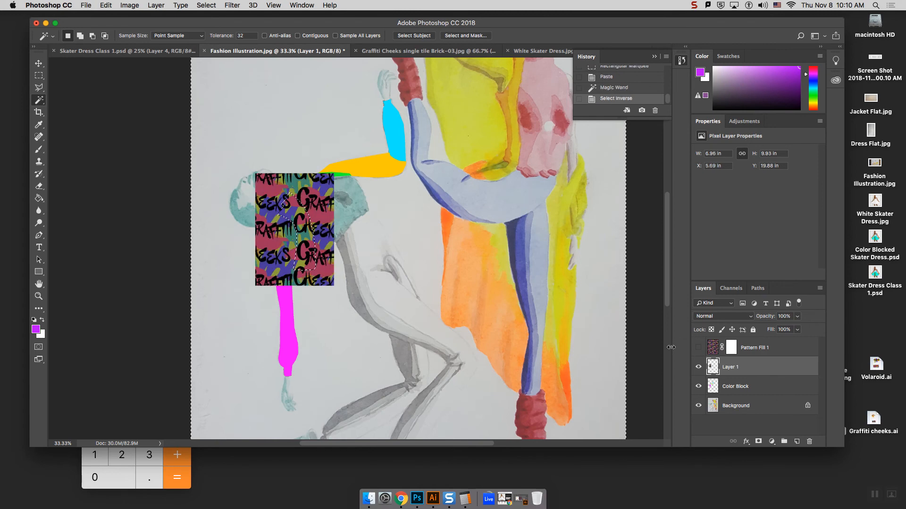
key(super+d)
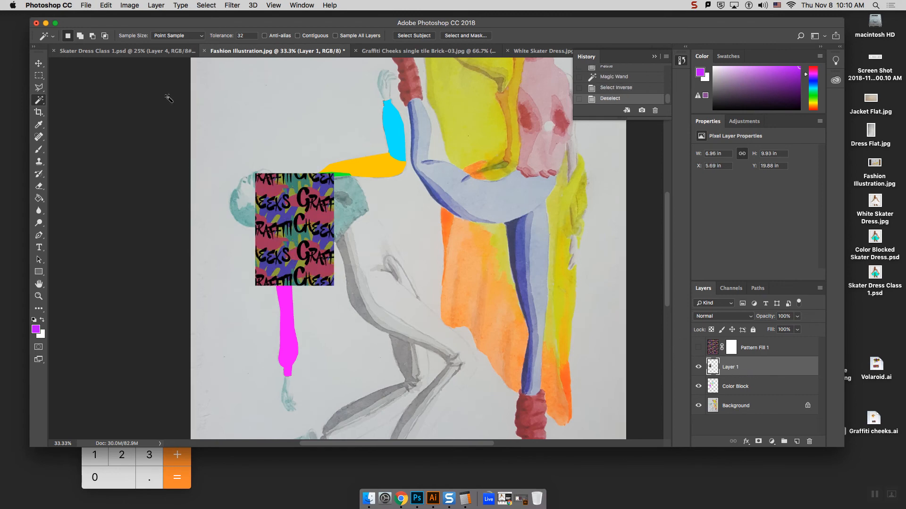
click(137, 5)
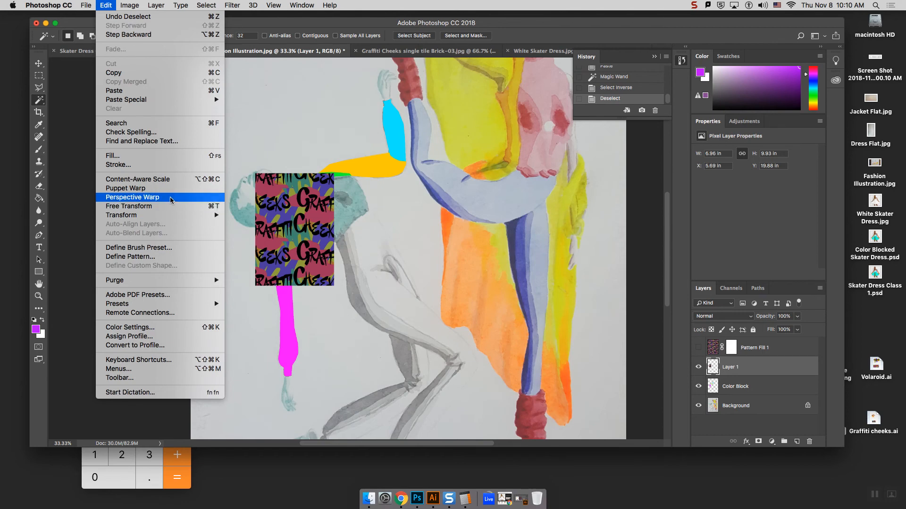
mouse_move(160, 215)
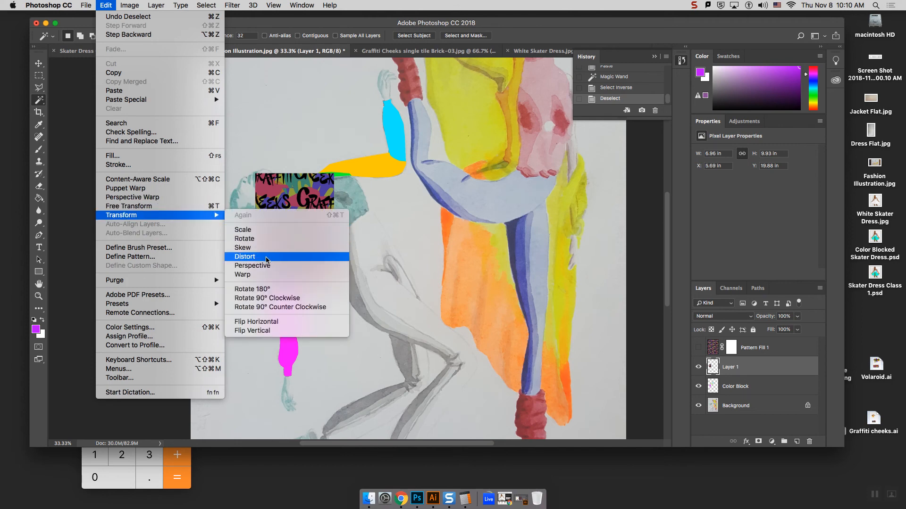
click(280, 275)
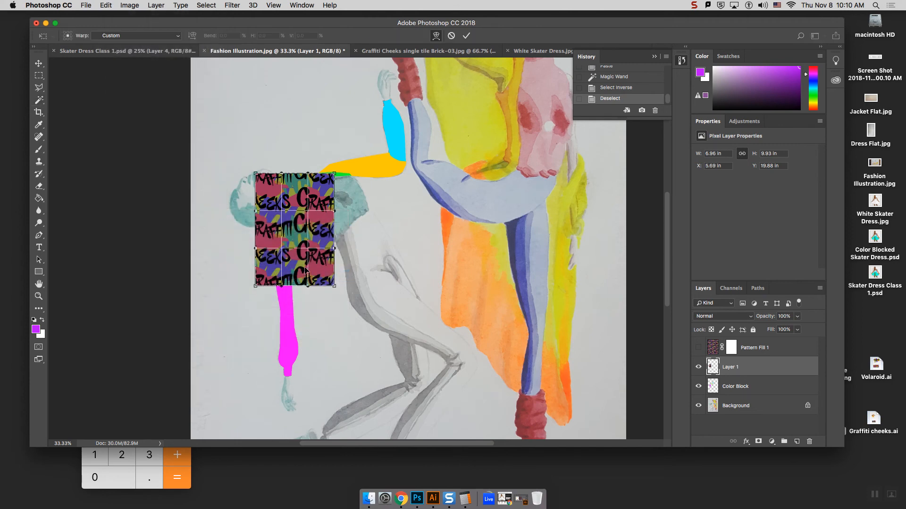
drag(334, 287, 361, 289)
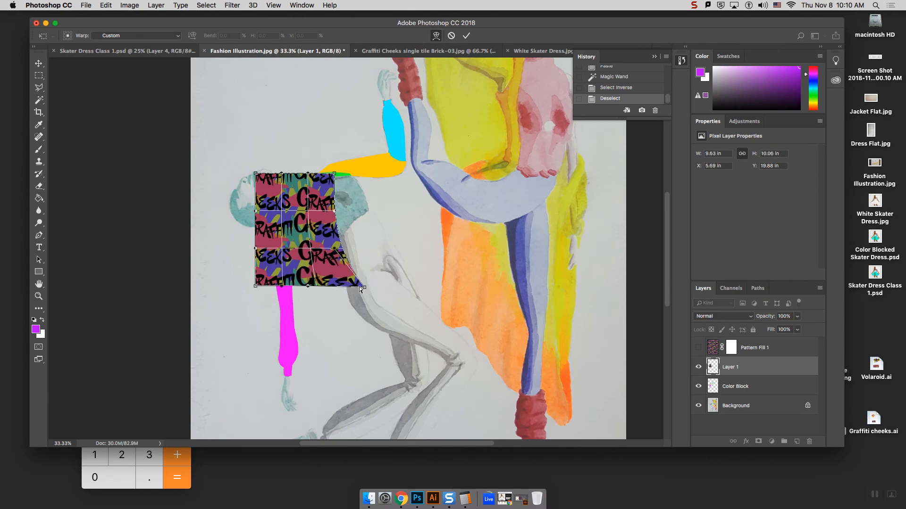
drag(258, 287, 338, 288)
drag(281, 289, 342, 259)
key(Escape)
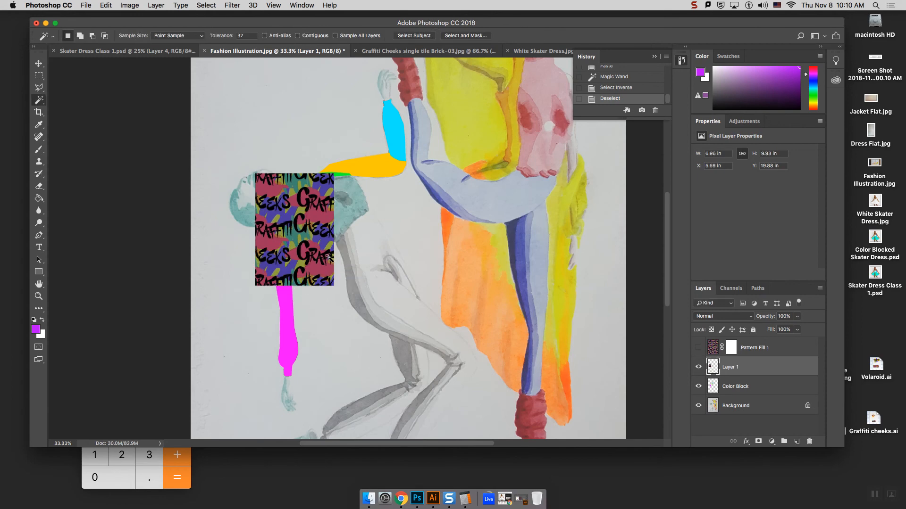
key(super+r)
key(super+t)
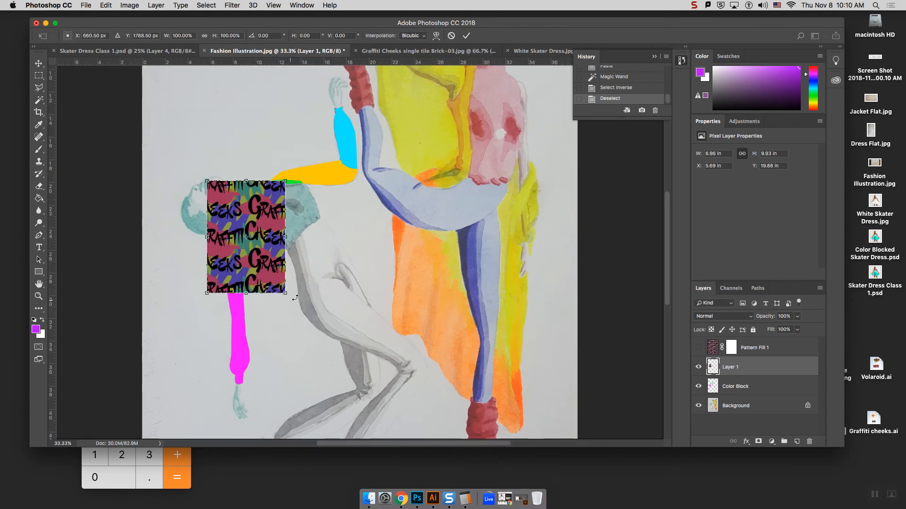
drag(295, 298, 330, 267)
key(Escape)
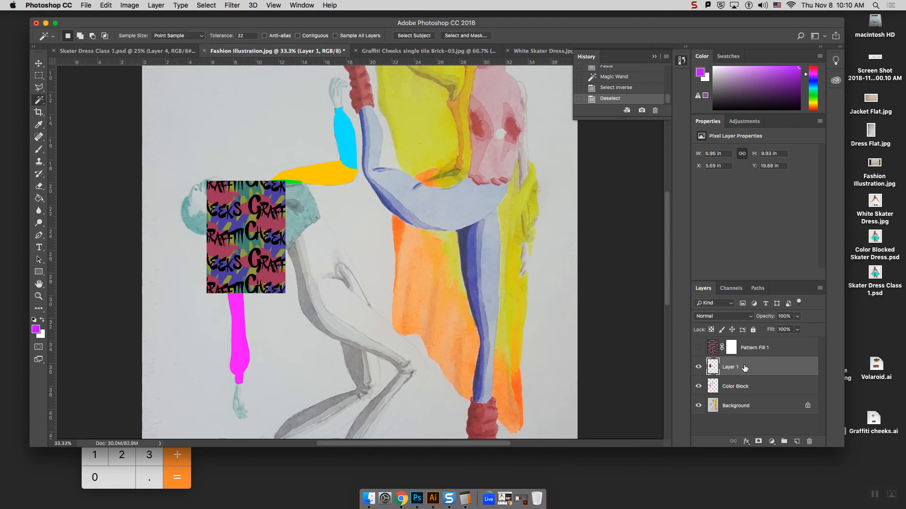
Move Layer 1 below Color Block and rotate the pattern piece about -30° to follow the tilt of the torso.
drag(744, 368, 744, 395)
key(super+r)
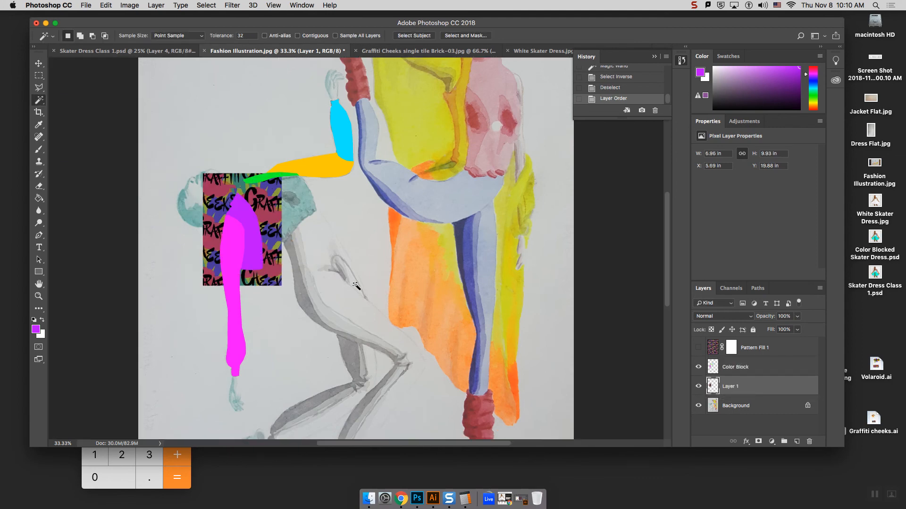
key(super+t)
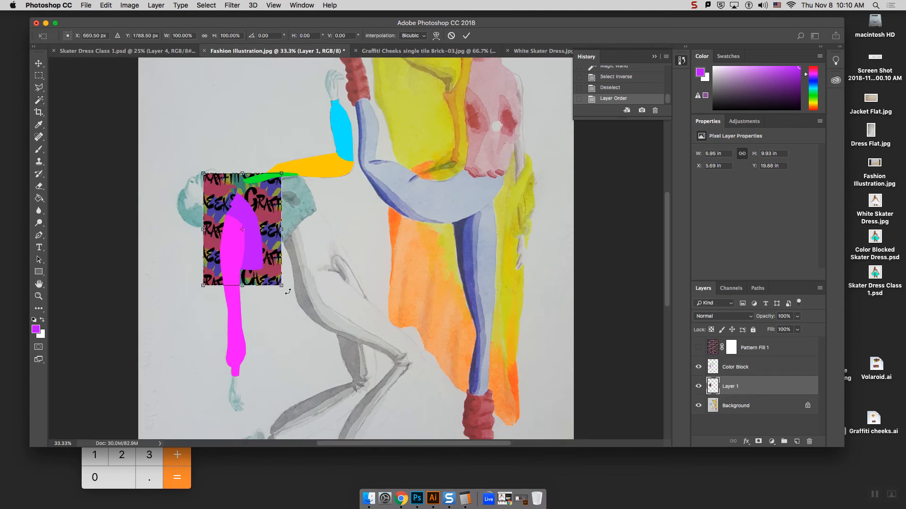
drag(288, 292, 274, 257)
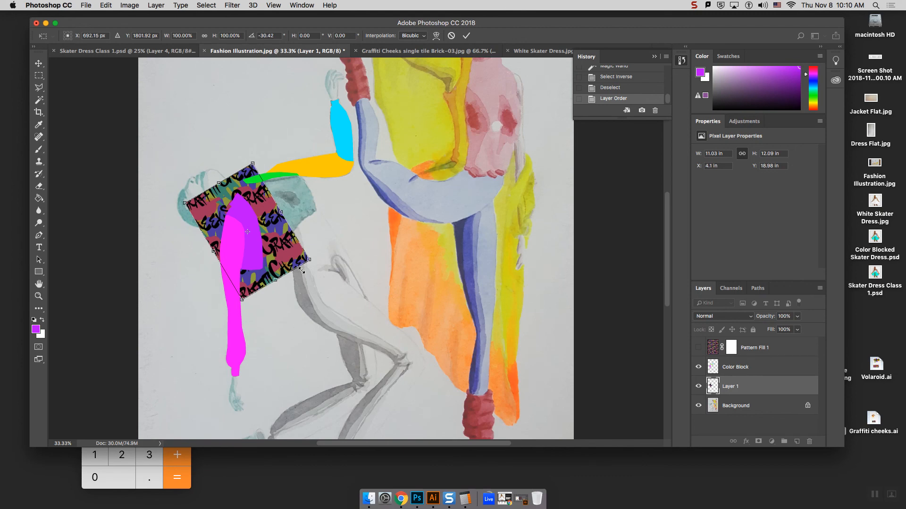
key(Return)
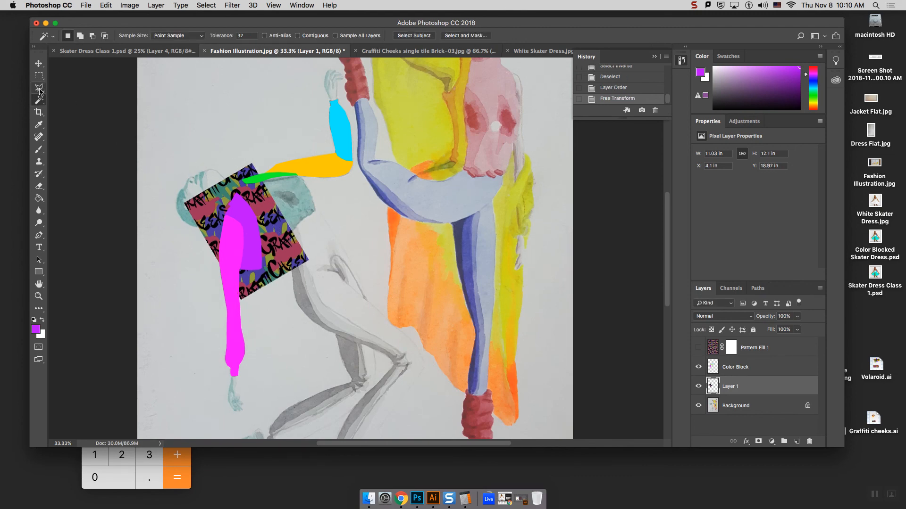
Warp the rotated pattern piece on Layer 1 so it curves around the purple torso panel.
click(134, 5)
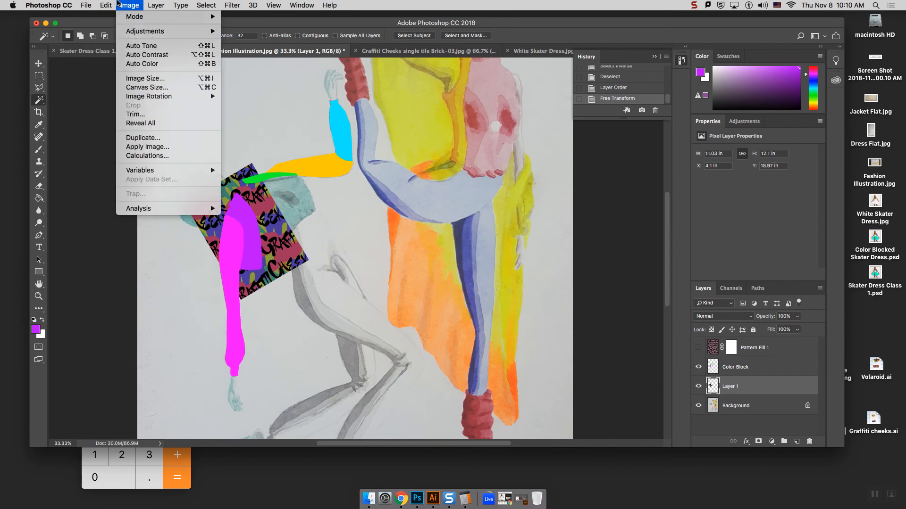
mouse_move(106, 6)
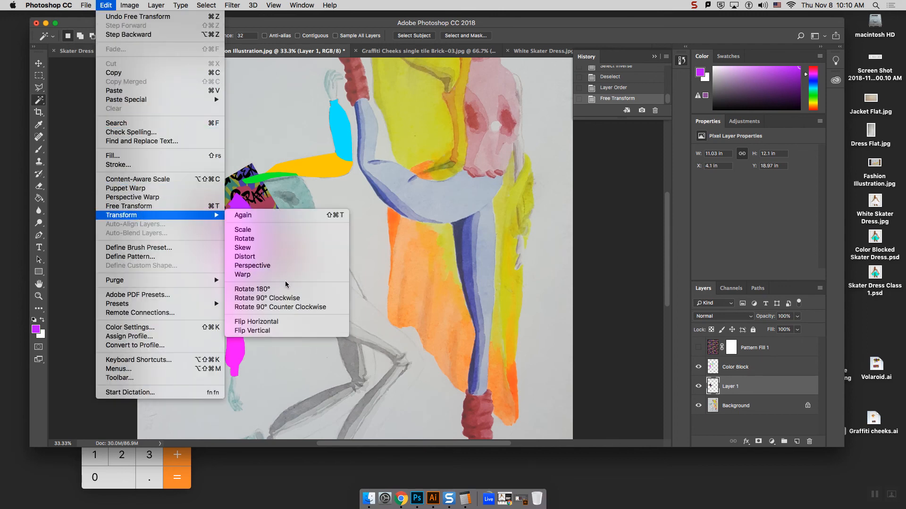
click(279, 274)
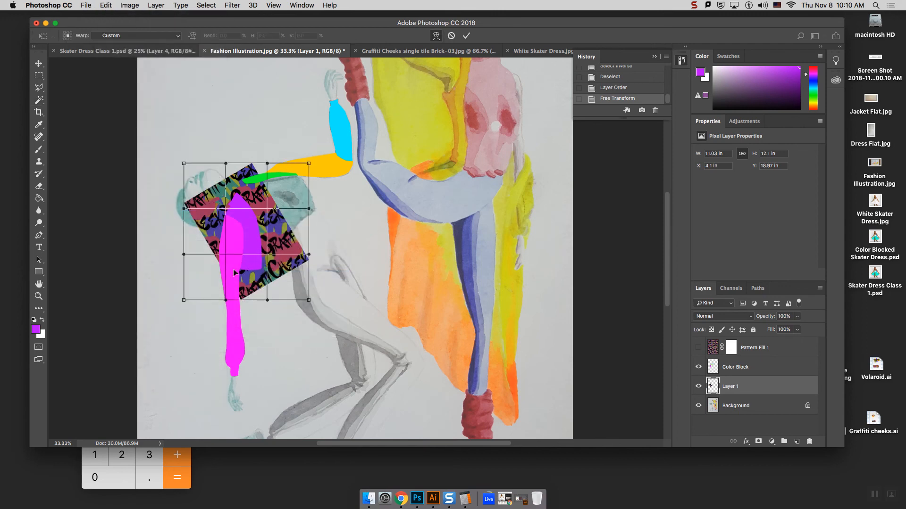
drag(183, 255, 237, 279)
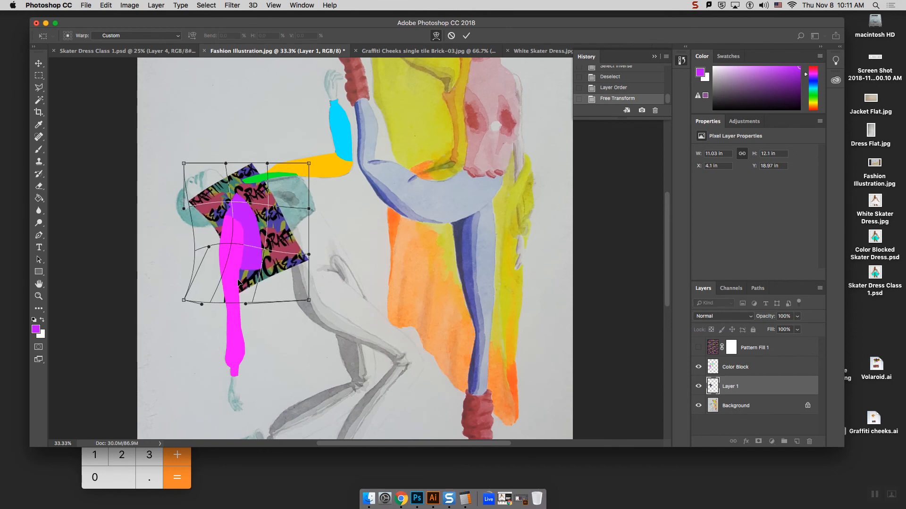
drag(309, 254, 255, 313)
drag(255, 226, 238, 201)
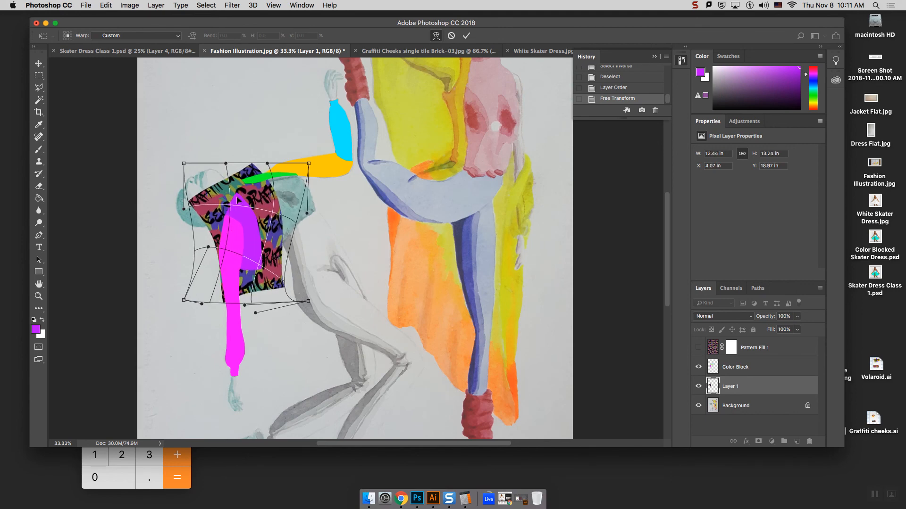
drag(248, 165, 226, 172)
drag(249, 209, 264, 218)
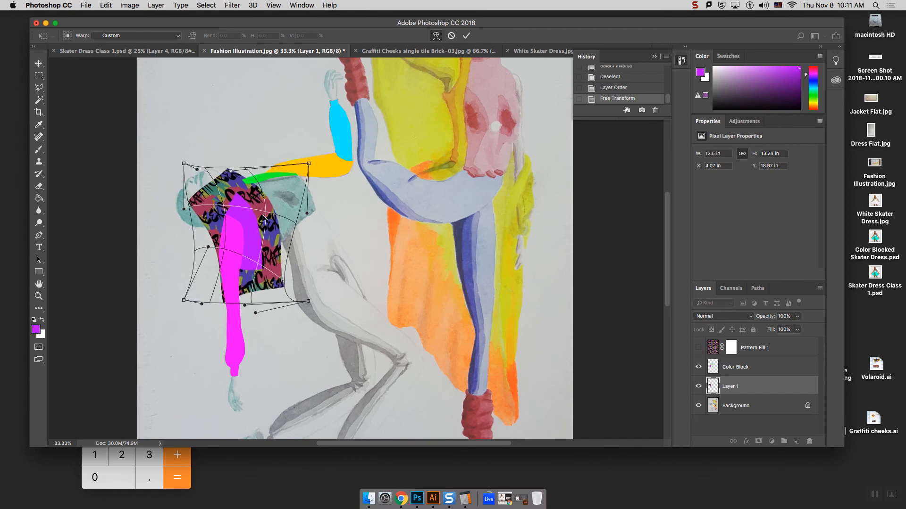
key(Return)
Try selecting the area outside the purple torso panel with the Magic Wand and an inverse, and undo the selection.
key(w)
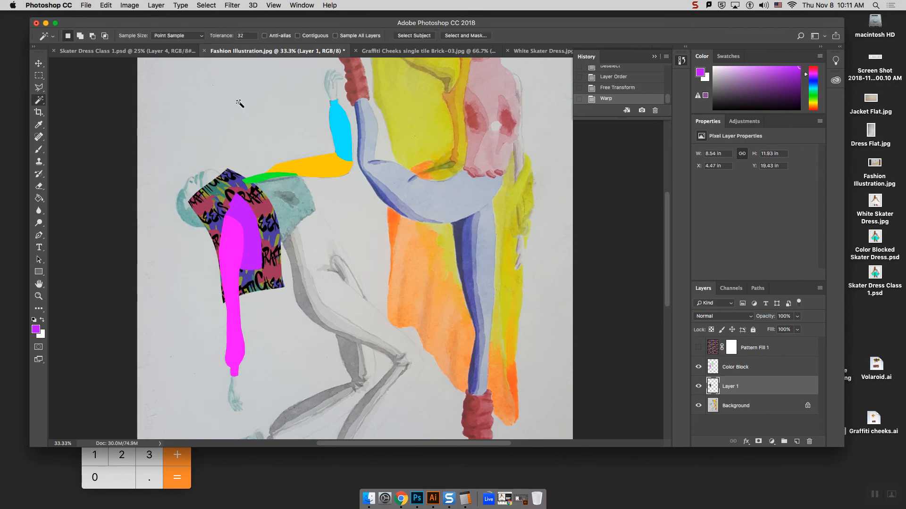
click(754, 368)
click(250, 225)
scroll(385, 256, right, 1)
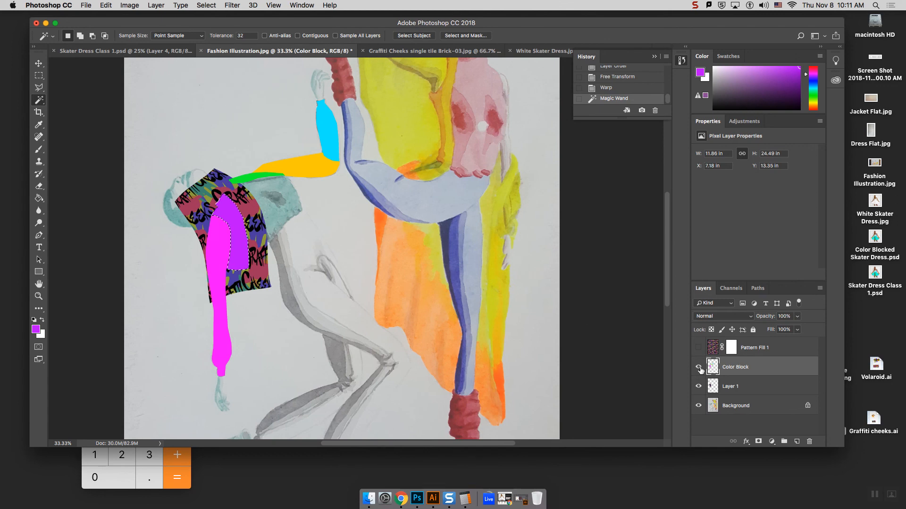
click(725, 385)
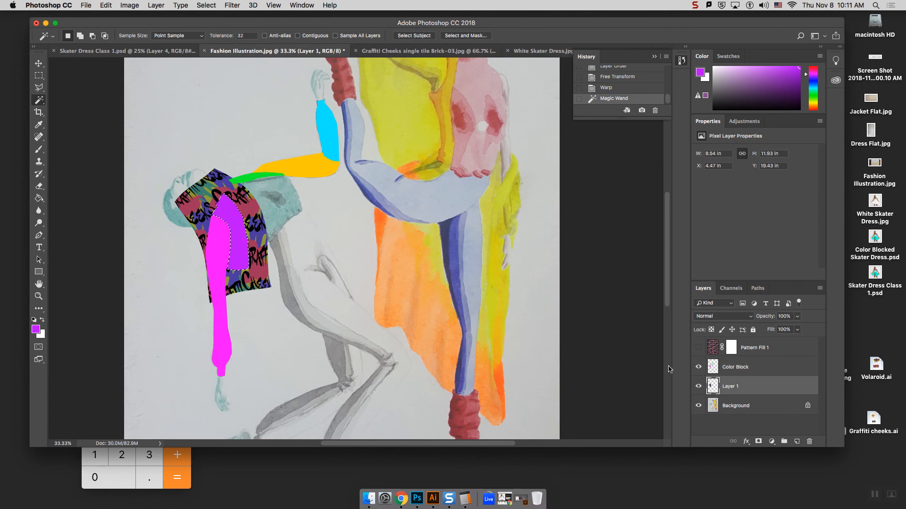
key(super+shift+i)
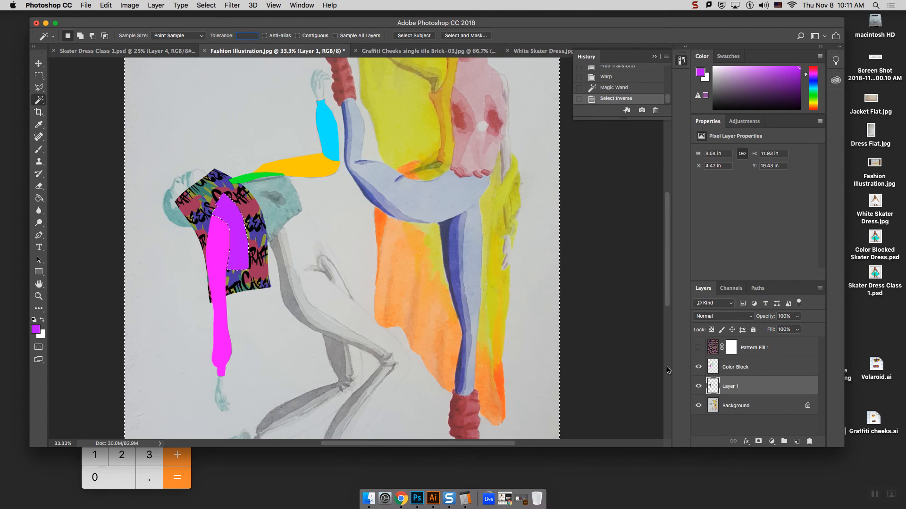
click(755, 370)
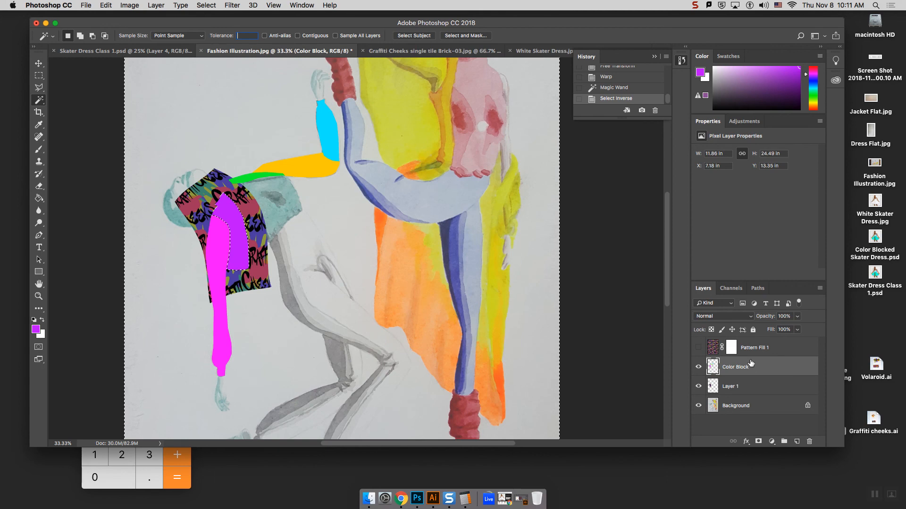
click(750, 388)
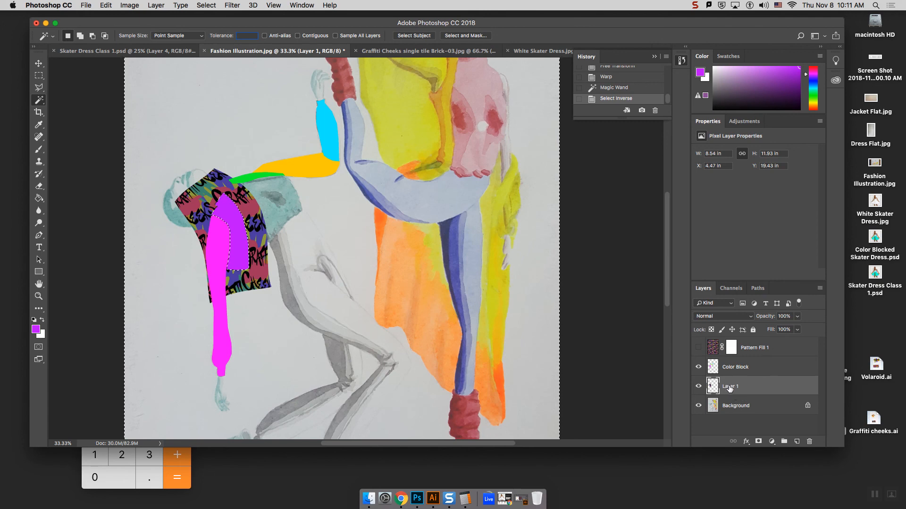
key(super+z)
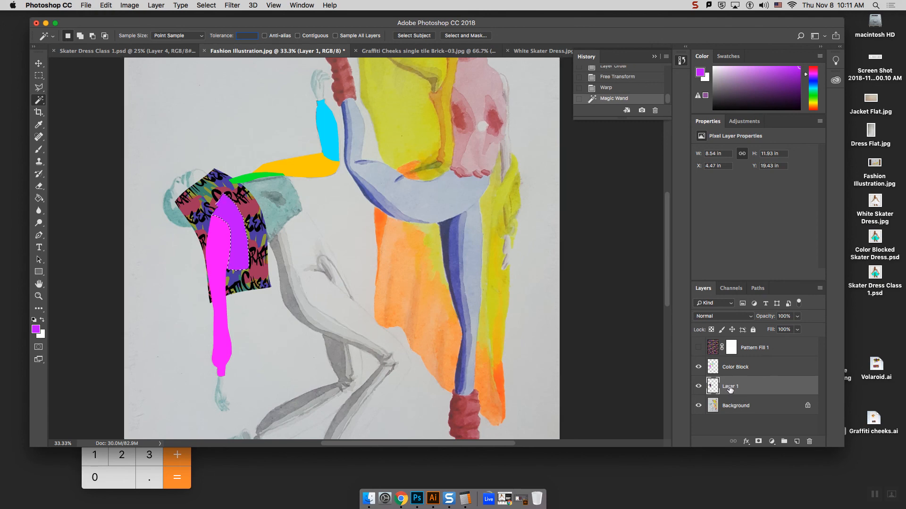
click(655, 110)
click(523, 170)
Select the purple torso panel on Color Block with the Magic Wand and delete everything outside it from Layer 1.
click(698, 387)
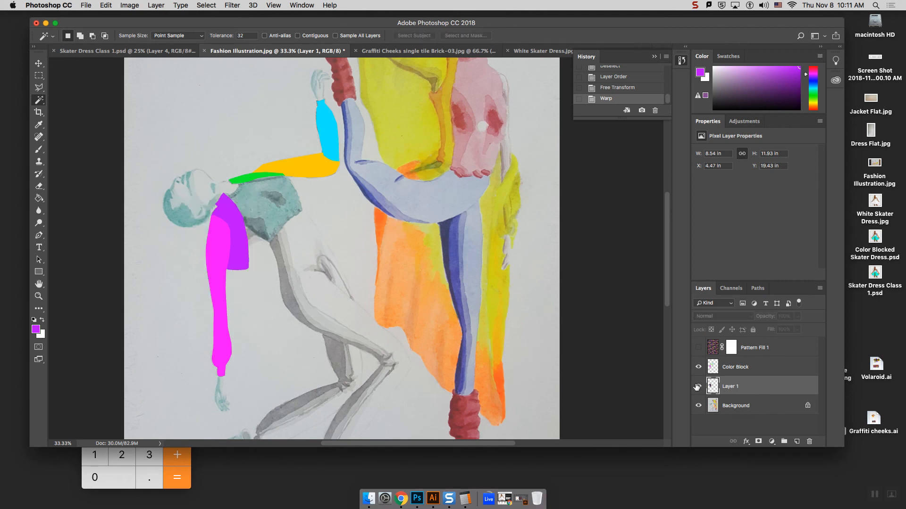
click(699, 387)
click(731, 368)
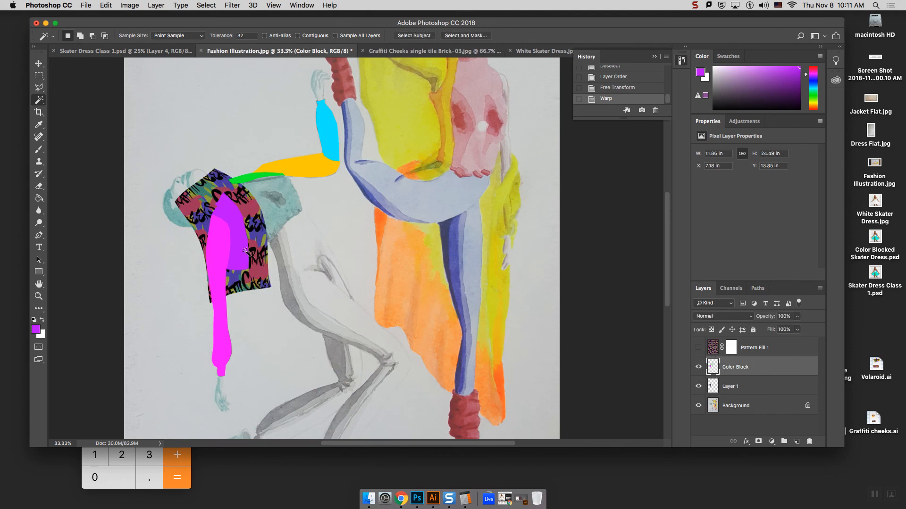
click(245, 251)
click(752, 387)
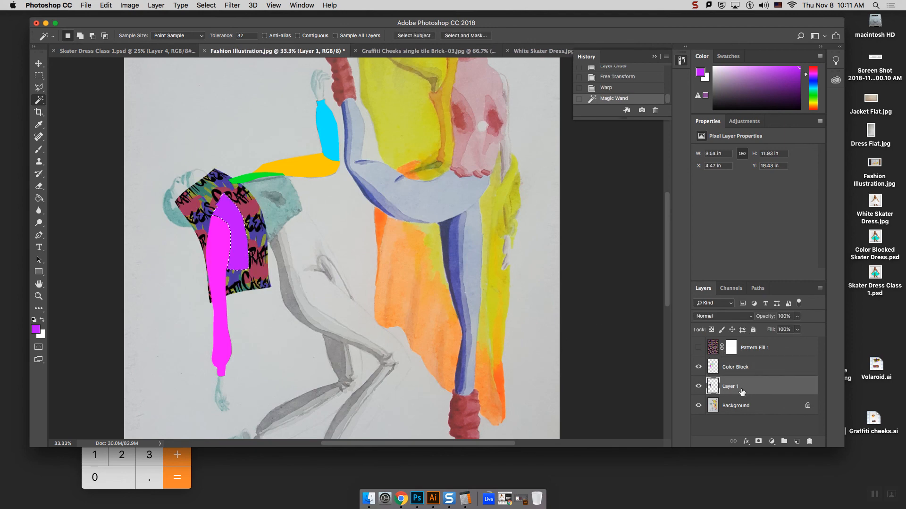
key(super+shift+i)
key(Delete)
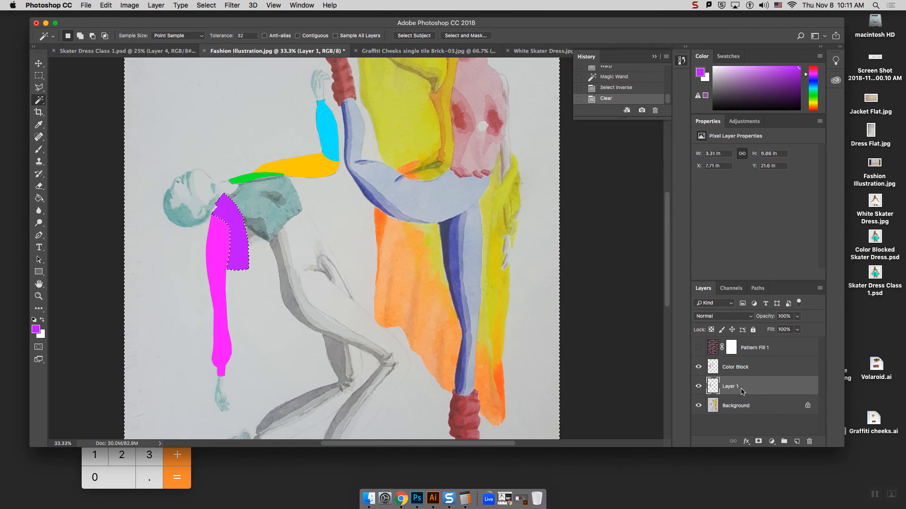
Hide the Color Block layer, set Layer 1's blend mode to Multiply, and clear the selection around the torso panel.
click(698, 347)
click(698, 347)
click(699, 367)
click(749, 372)
click(746, 384)
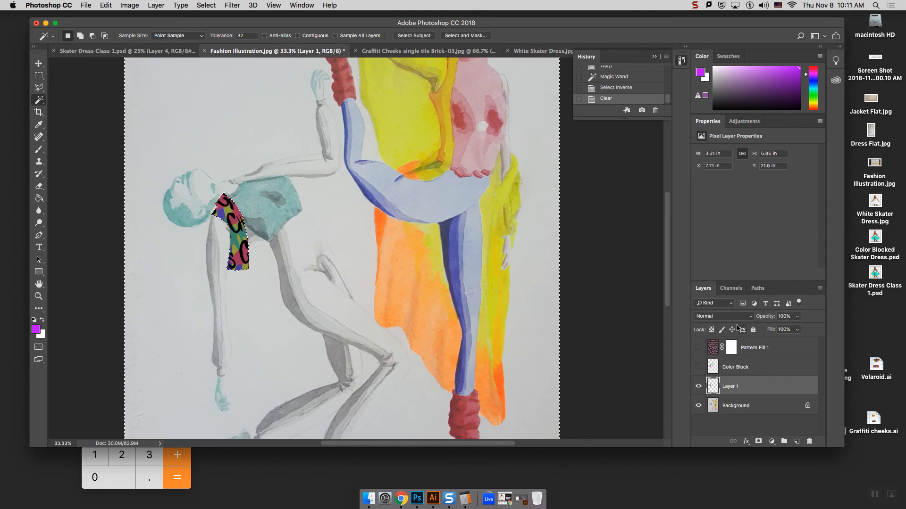
click(737, 319)
click(709, 343)
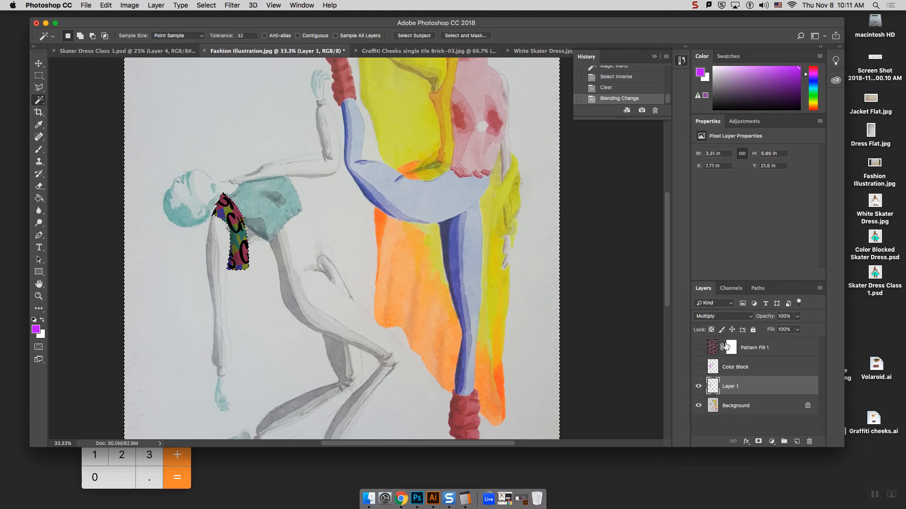
key(super+d)
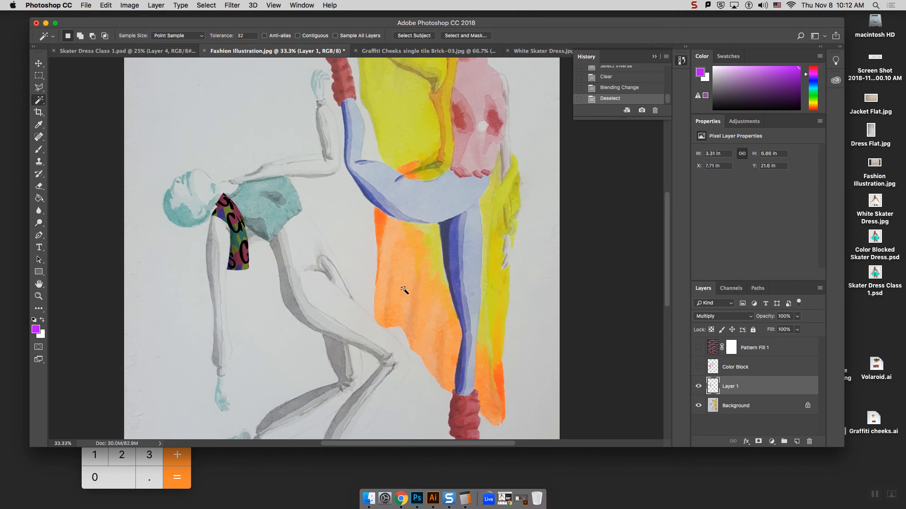
Show the Color Block layer and draw a rectangular marquee around the pink sleeve of the bending figure.
click(698, 367)
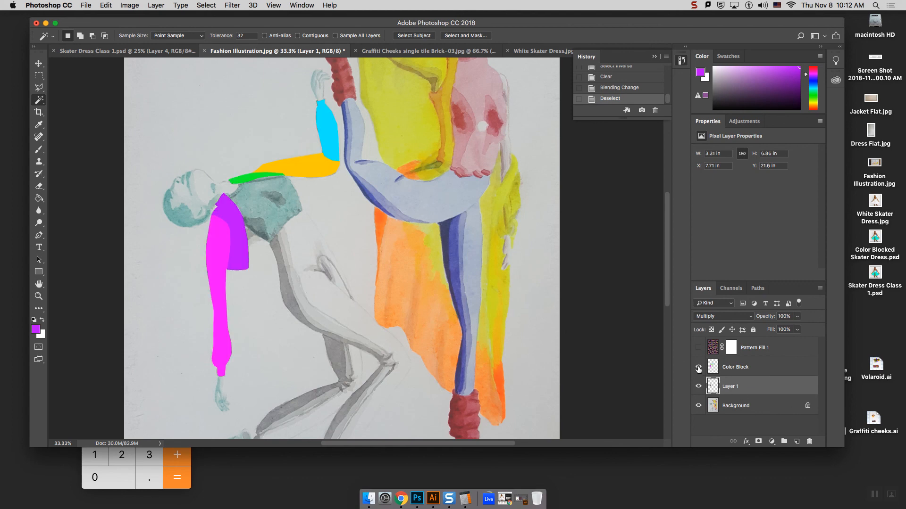
click(222, 255)
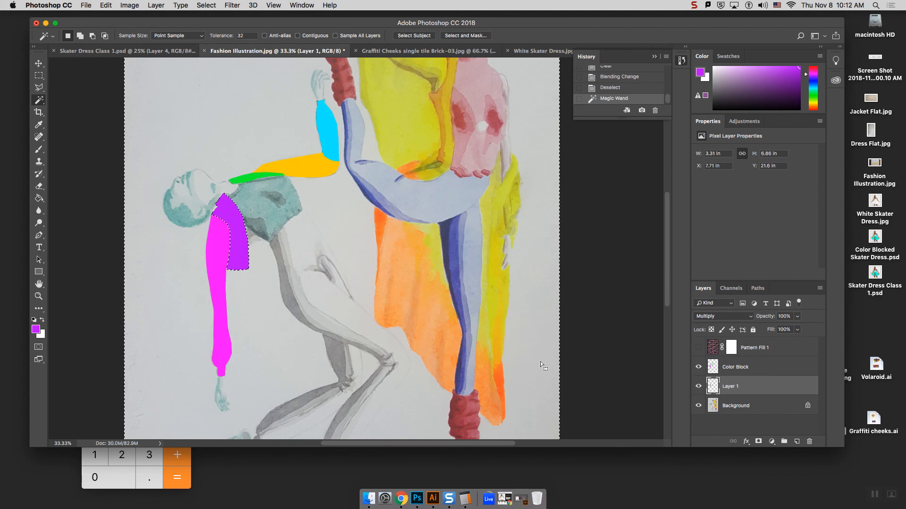
key(cmd+d)
click(731, 349)
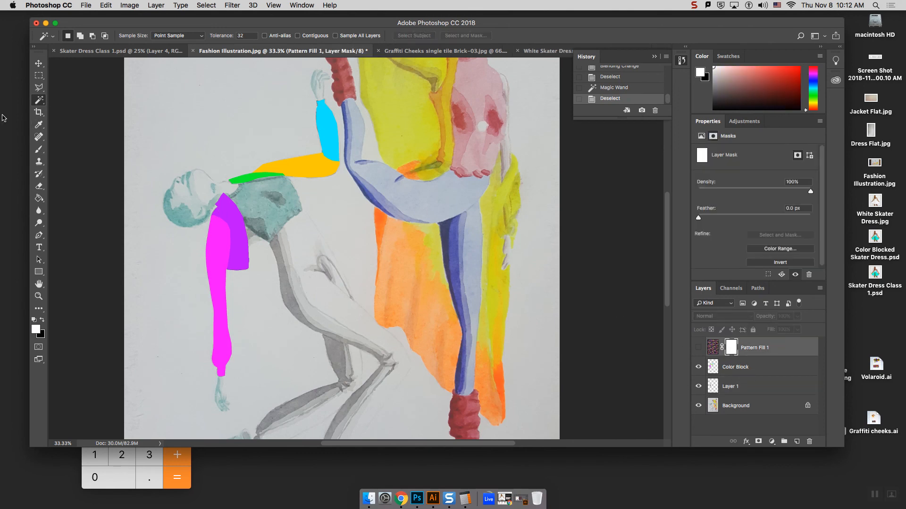
click(39, 75)
drag(190, 208, 246, 390)
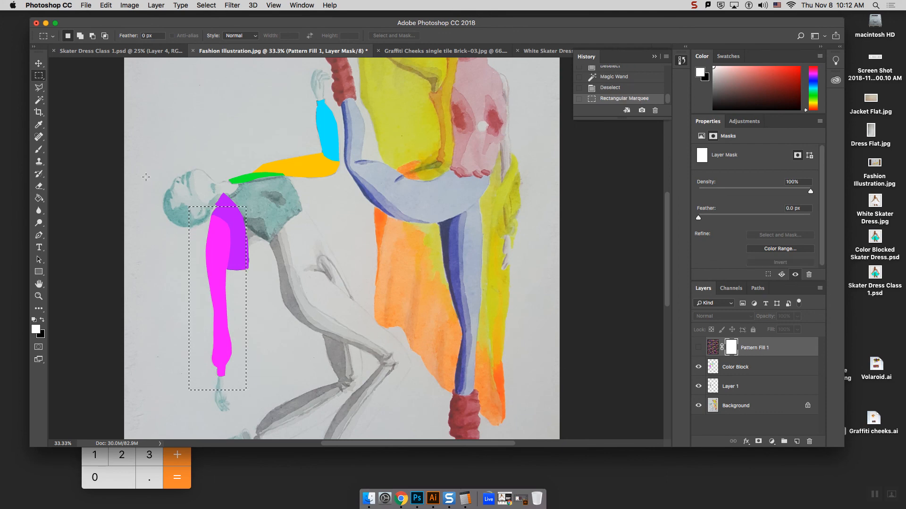
Copy a sleeve-sized rectangle of the graffiti pattern from Pattern Fill 1, hide that layer, and paste the piece onto a new layer.
click(107, 5)
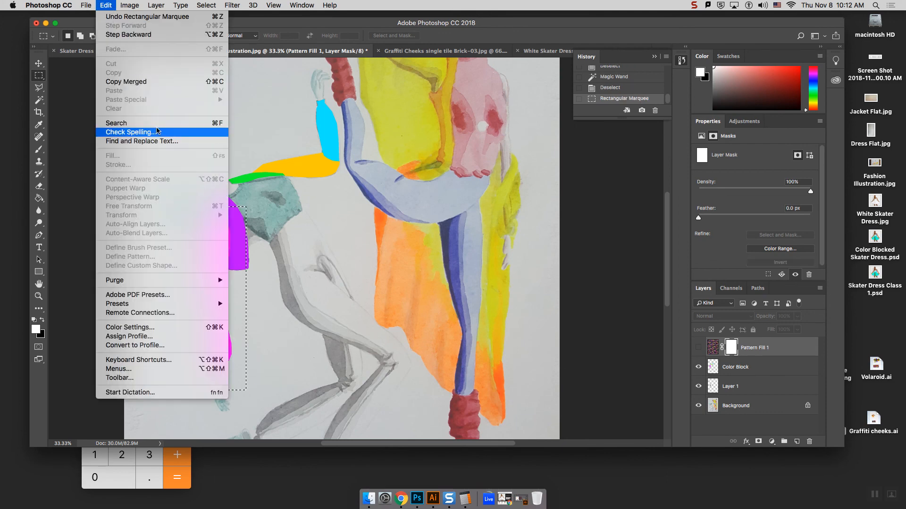
click(107, 5)
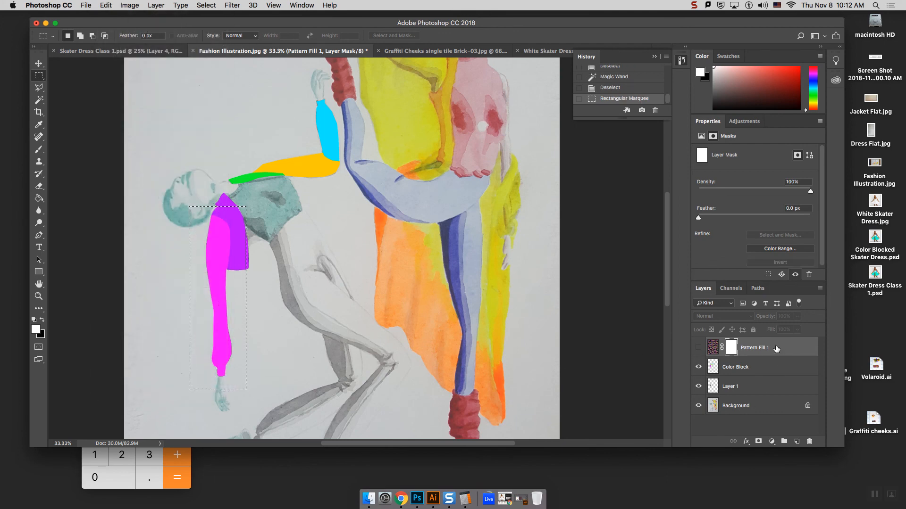
click(757, 349)
click(699, 348)
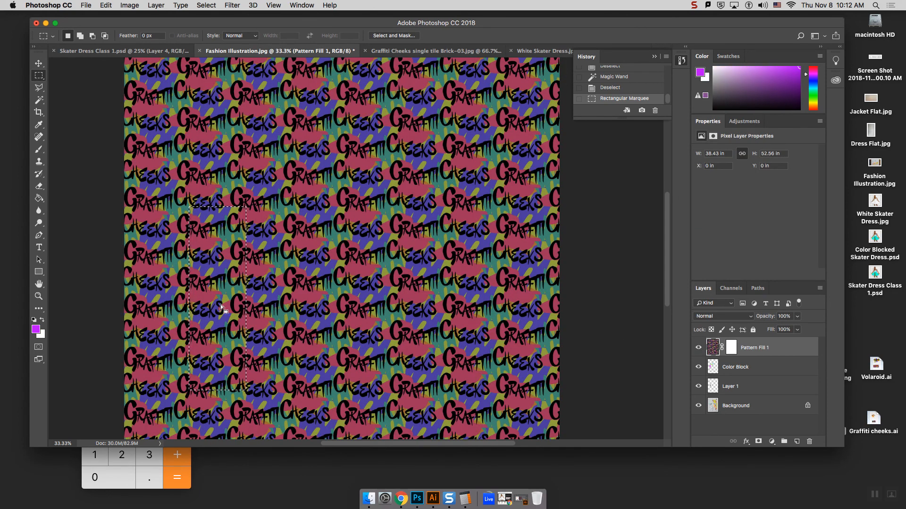
drag(227, 307, 373, 278)
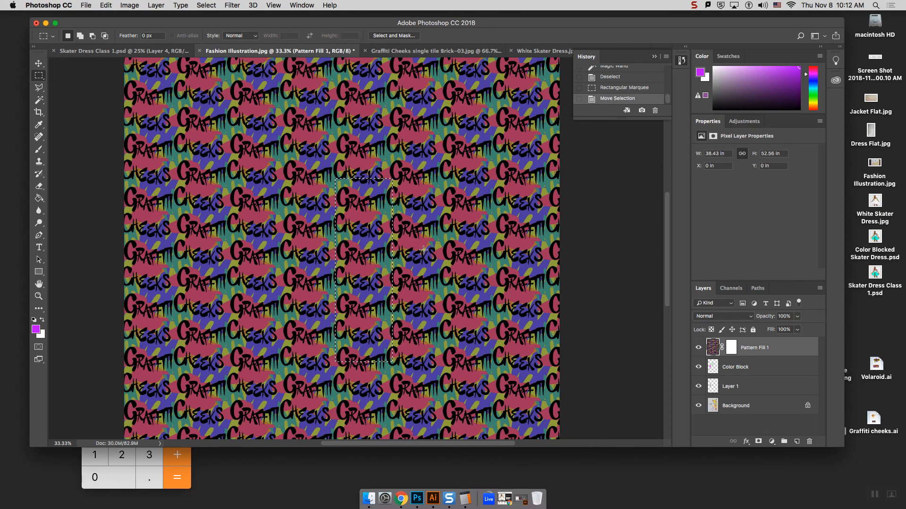
click(700, 349)
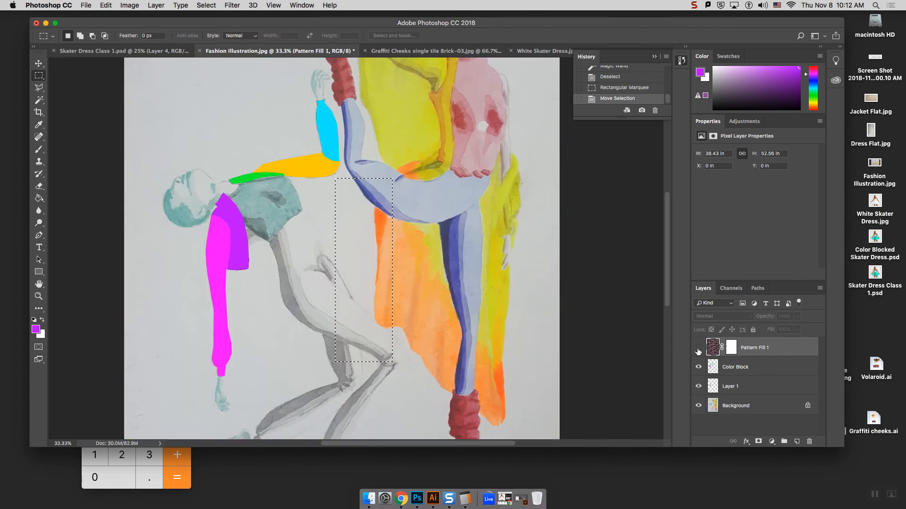
key(cmd+v)
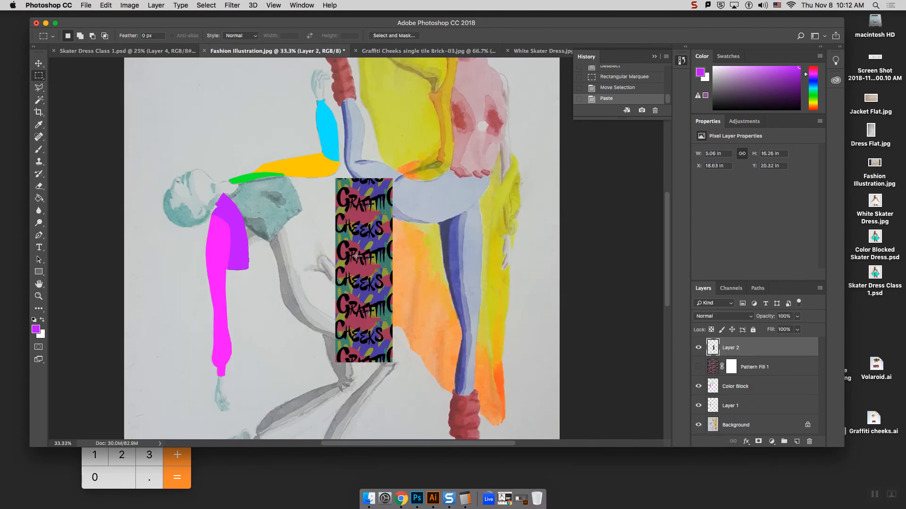
drag(361, 265, 325, 270)
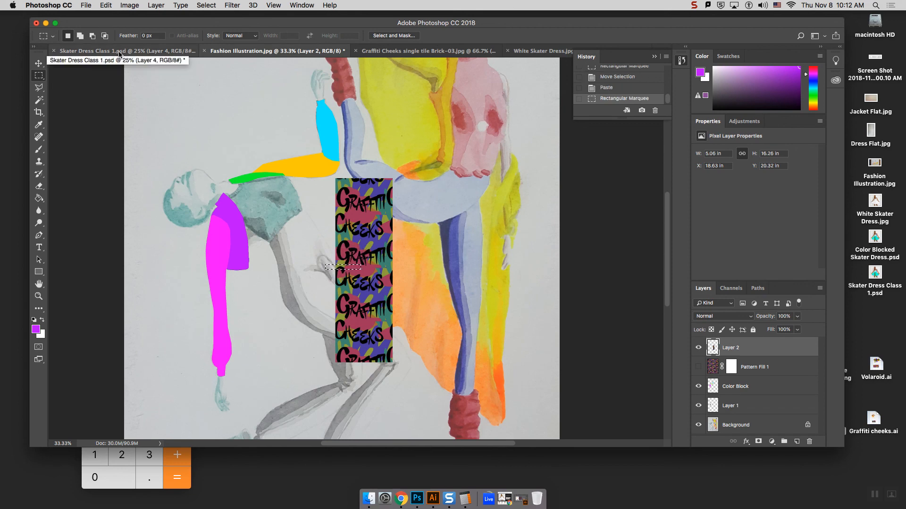
key(super+d)
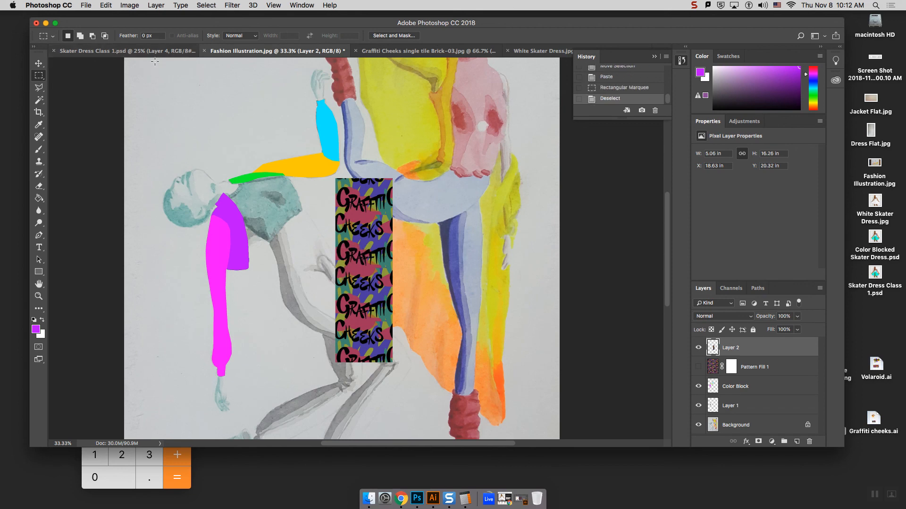
click(149, 51)
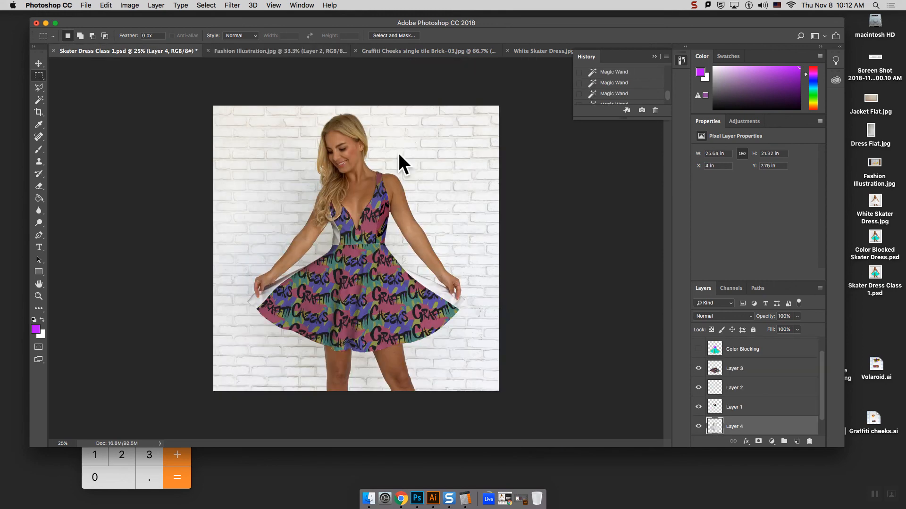
click(285, 50)
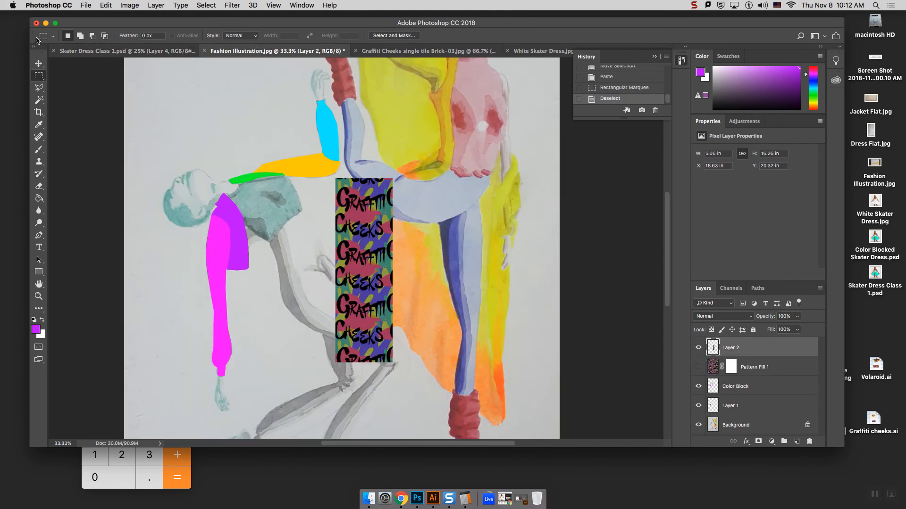
Move the pasted pattern piece on Layer 2 over the pink sleeve of the bending figure.
click(38, 64)
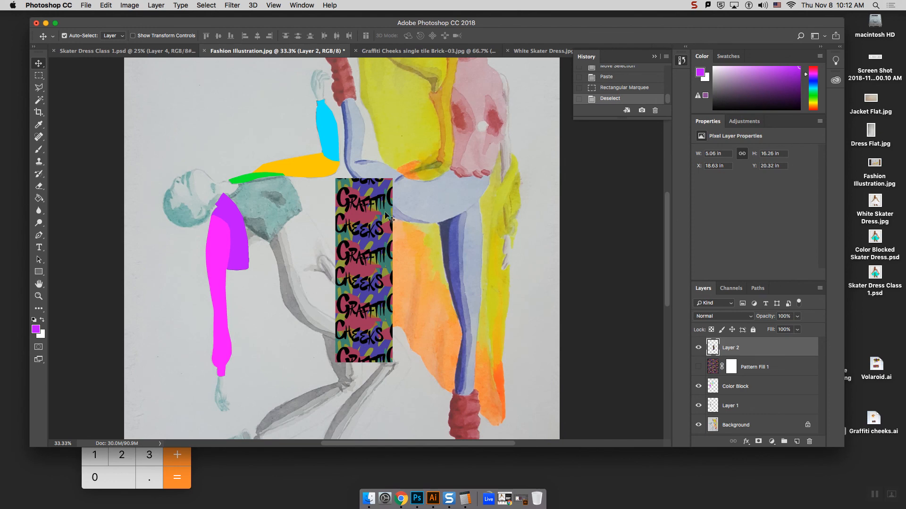
drag(378, 251, 276, 279)
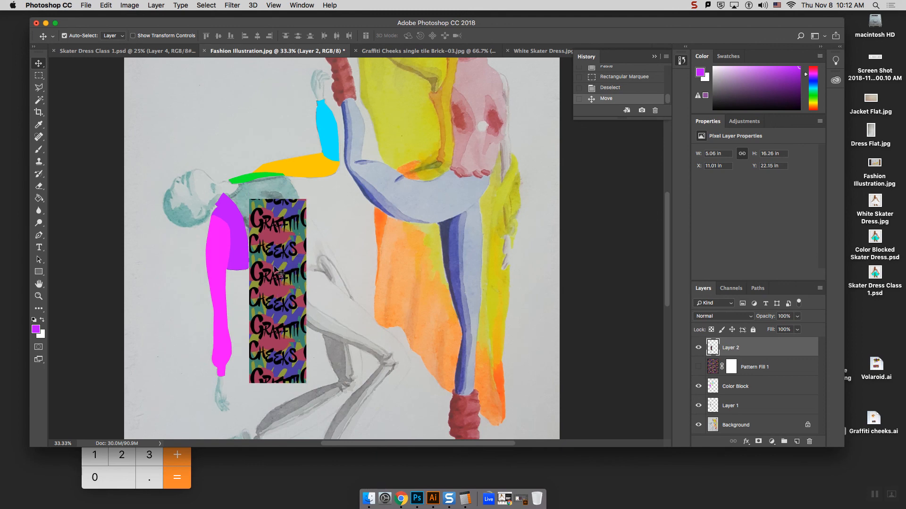
drag(278, 271, 221, 262)
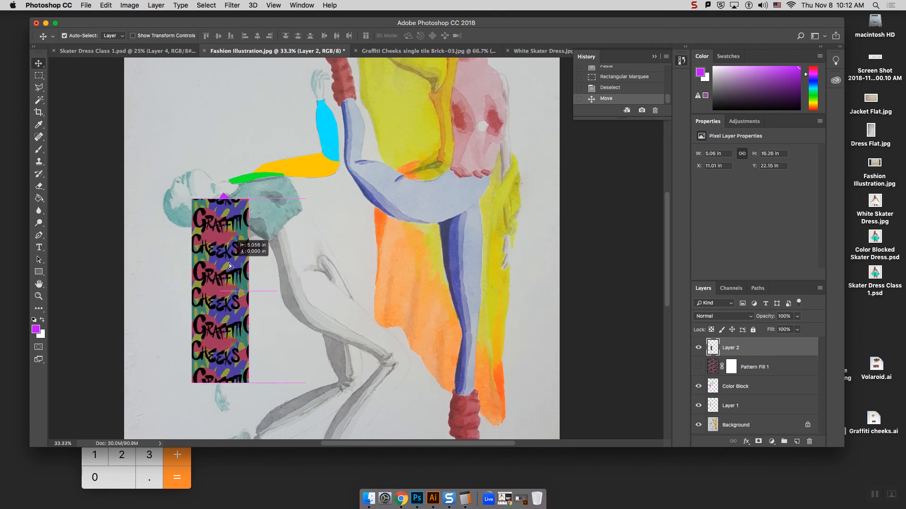
Warp the pattern piece on Layer 2 so it narrows and lengthens to follow the hanging pink sleeve.
click(105, 5)
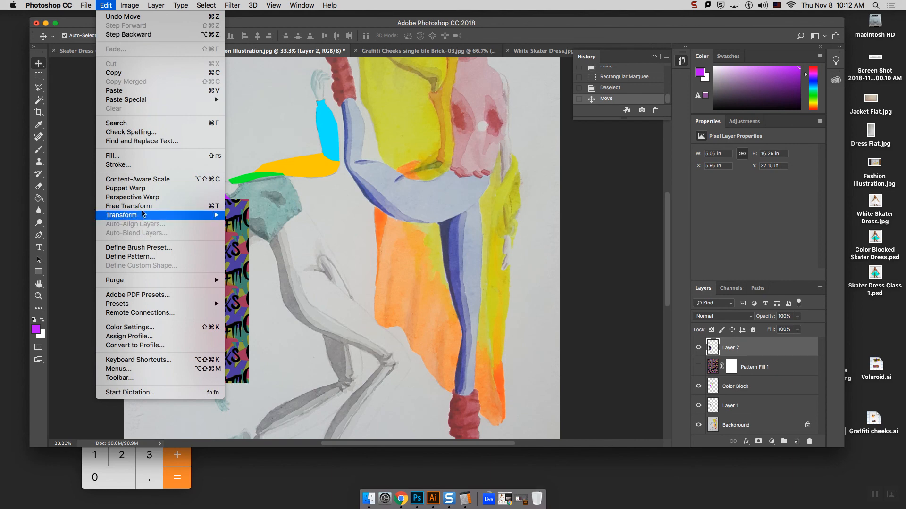
mouse_move(147, 215)
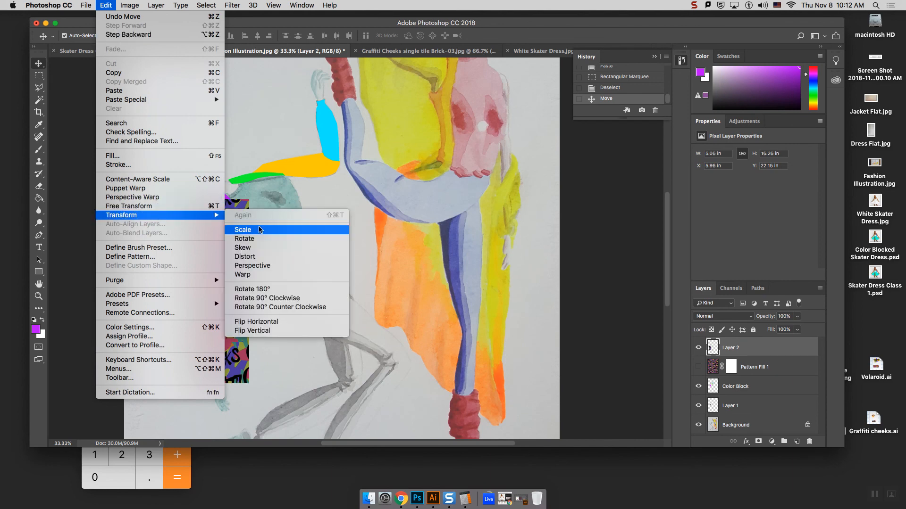
click(241, 275)
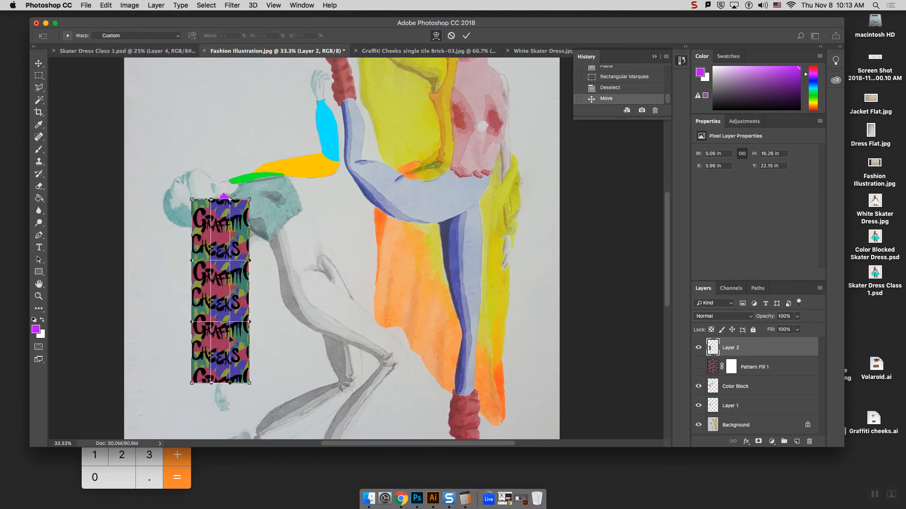
drag(225, 382, 227, 411)
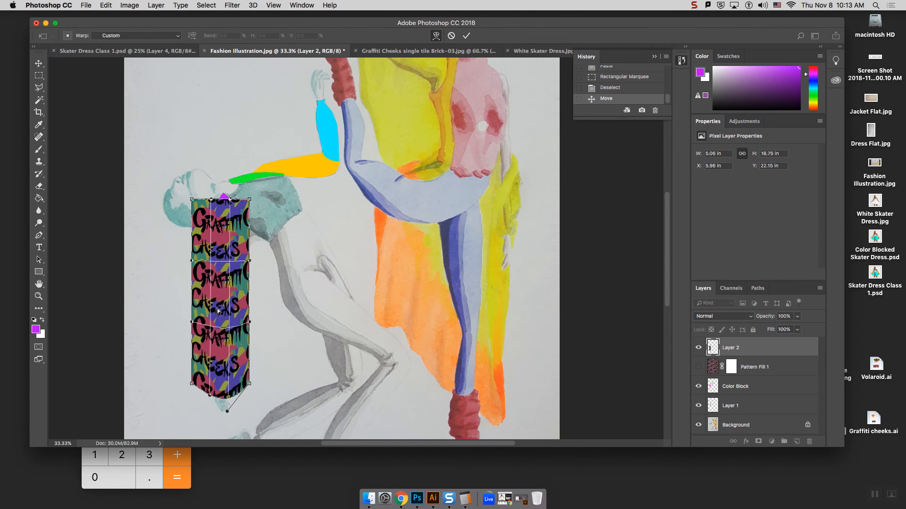
drag(219, 313, 214, 322)
drag(216, 232, 224, 233)
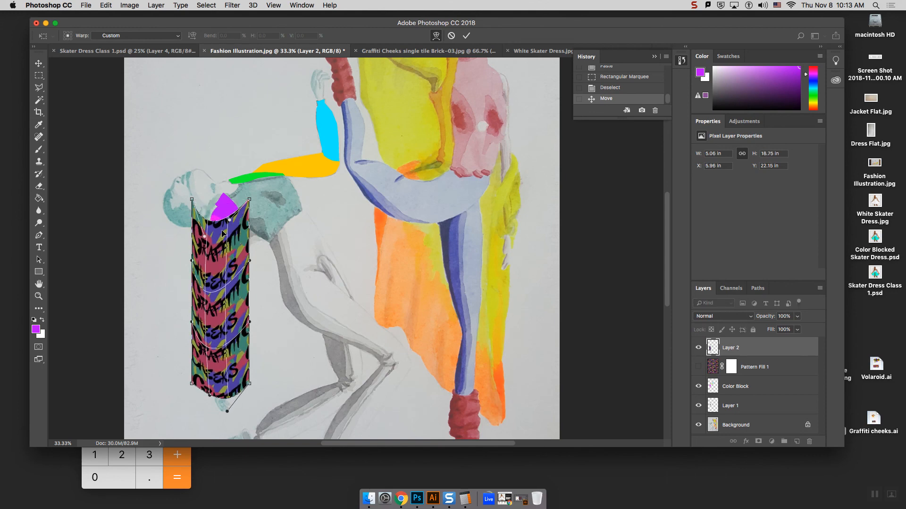
drag(249, 200, 228, 194)
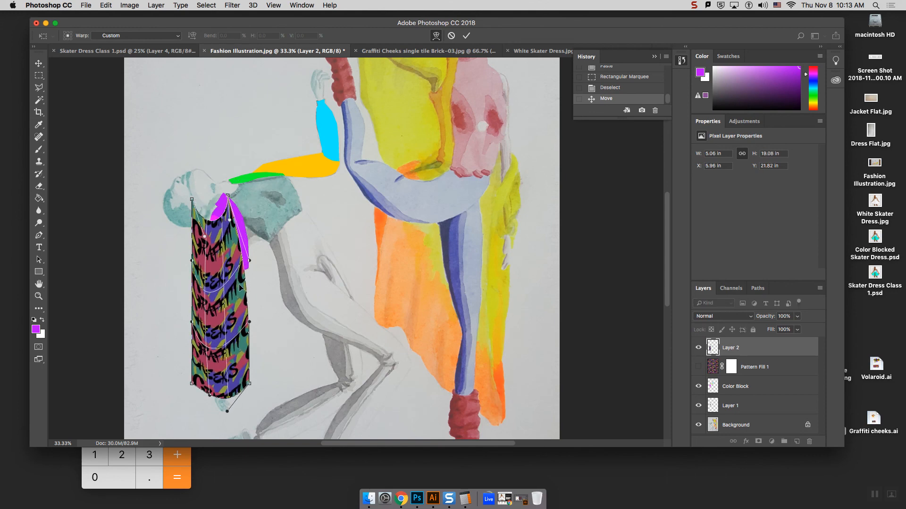
drag(245, 291, 233, 297)
drag(236, 371, 199, 359)
drag(201, 242, 198, 240)
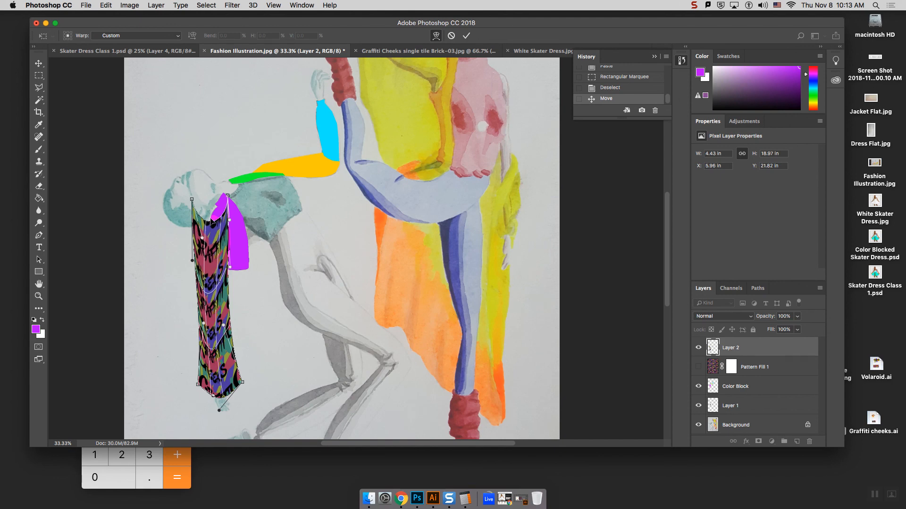
mouse_move(202, 240)
mouse_down()
mouse_move(208, 223)
mouse_move(197, 226)
mouse_move(217, 237)
mouse_up()
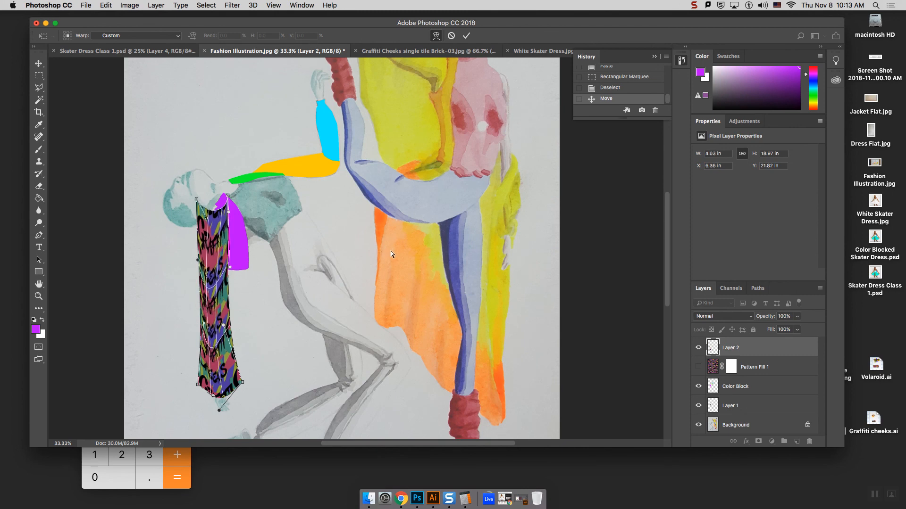
key(Return)
Try selecting the pink sleeve on the Color Block layer with the Magic Wand.
click(751, 372)
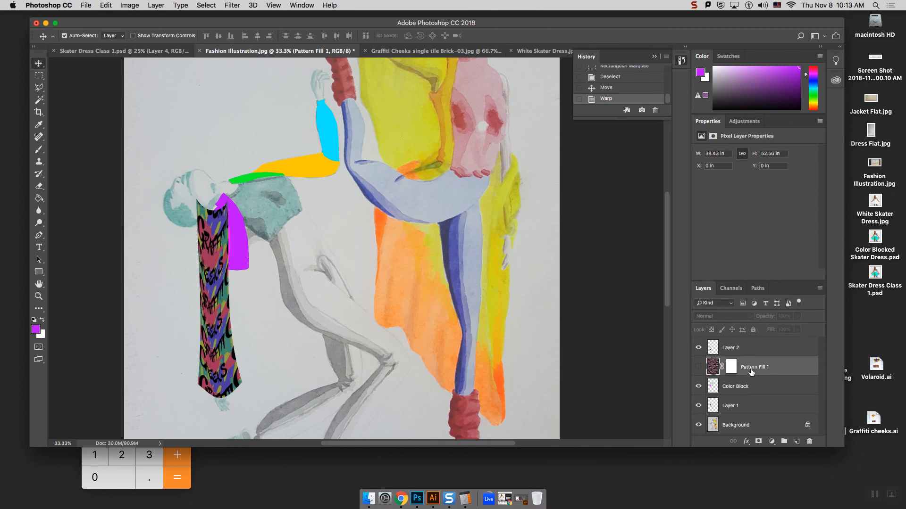
click(737, 391)
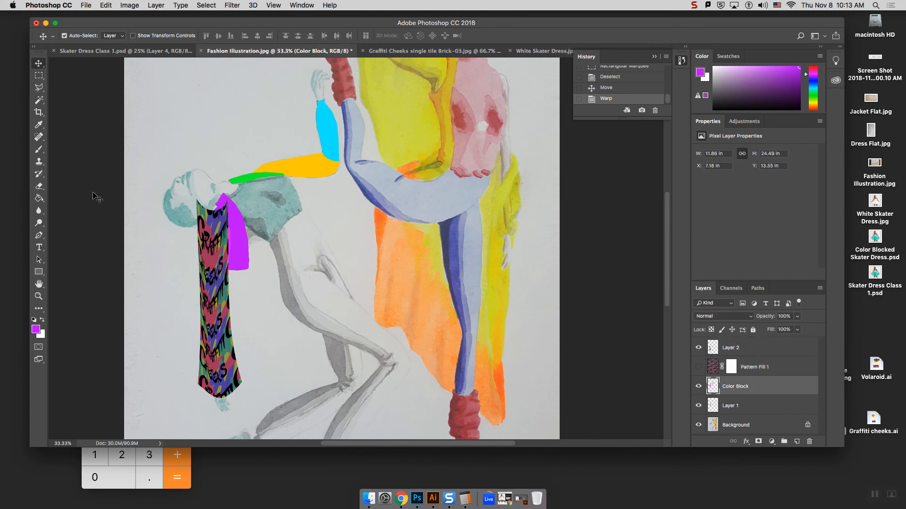
click(39, 99)
click(222, 264)
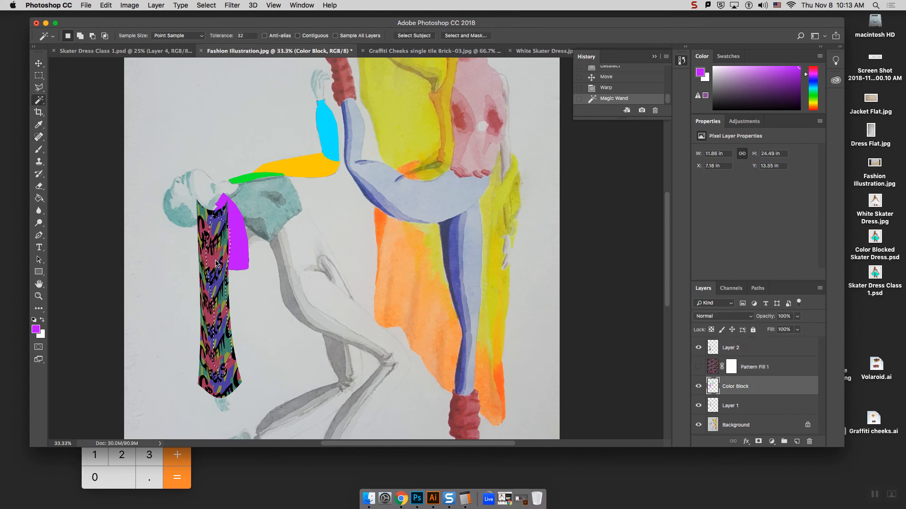
Clear the selection and shift the warped pattern piece on Layer 2 slightly toward the torso to cover the pink sleeve.
click(38, 64)
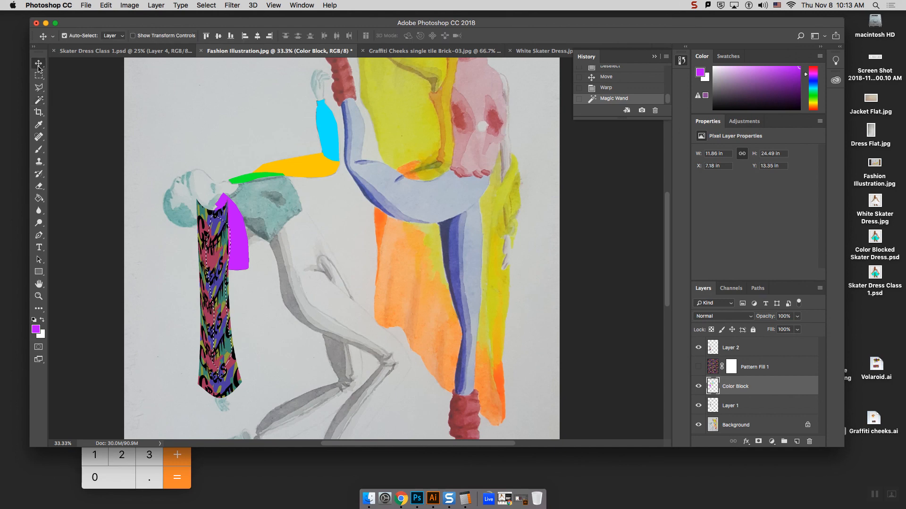
click(253, 306)
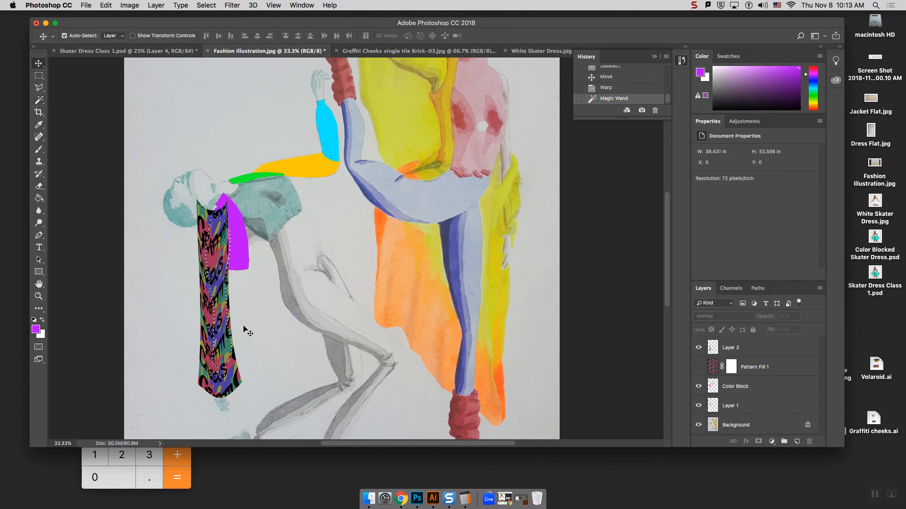
key(super+d)
drag(222, 316, 225, 313)
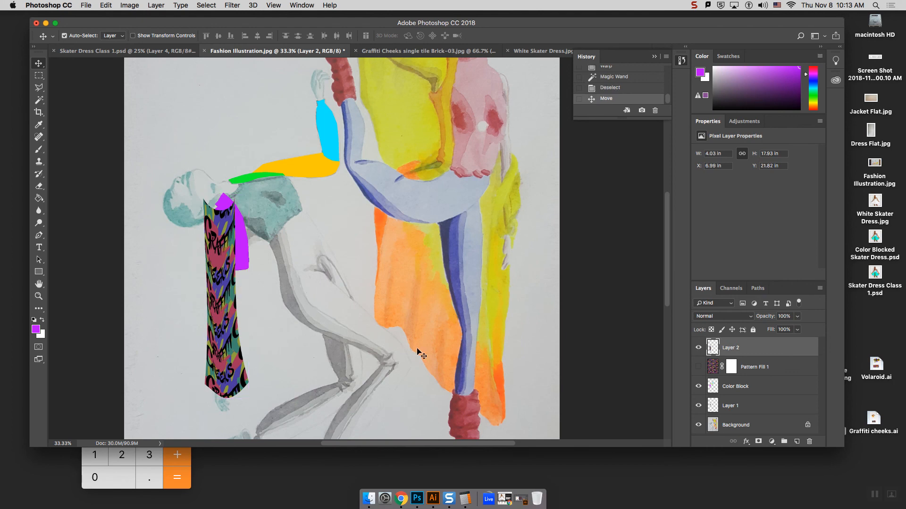
click(764, 367)
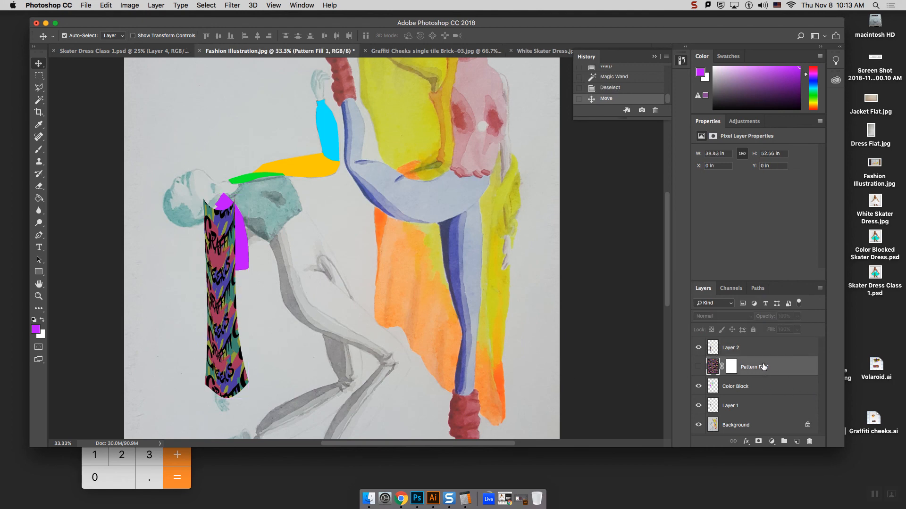
Nudge the warped pattern piece on Layer 2 slightly over the pink sleeve and select the sleeve's color on the Color Block layer with the Magic Wand.
click(753, 350)
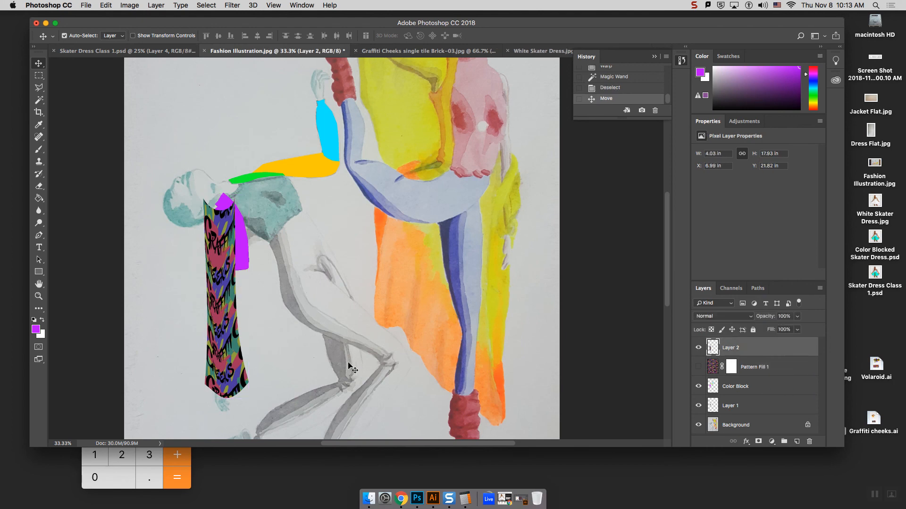
mouse_move(229, 313)
mouse_down()
mouse_move(221, 359)
mouse_move(207, 338)
mouse_move(222, 375)
mouse_move(224, 313)
mouse_up()
click(764, 386)
key(w)
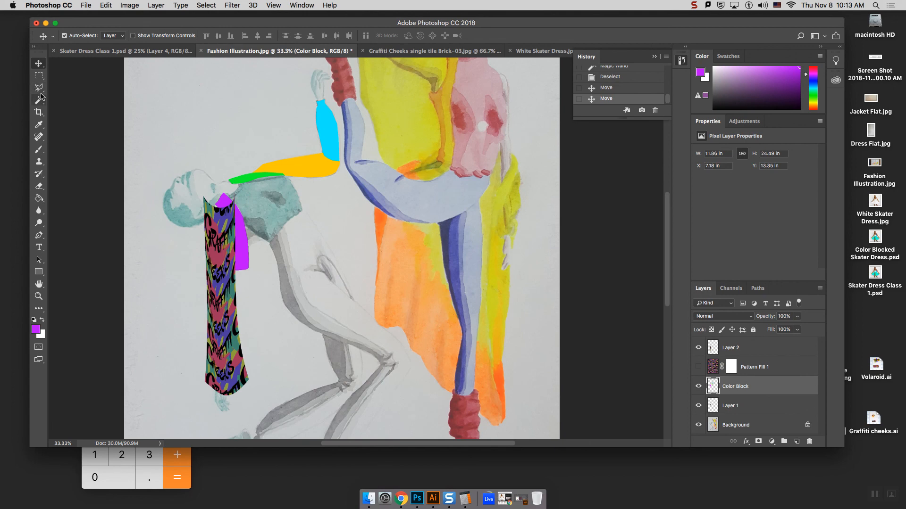
click(231, 306)
click(222, 303)
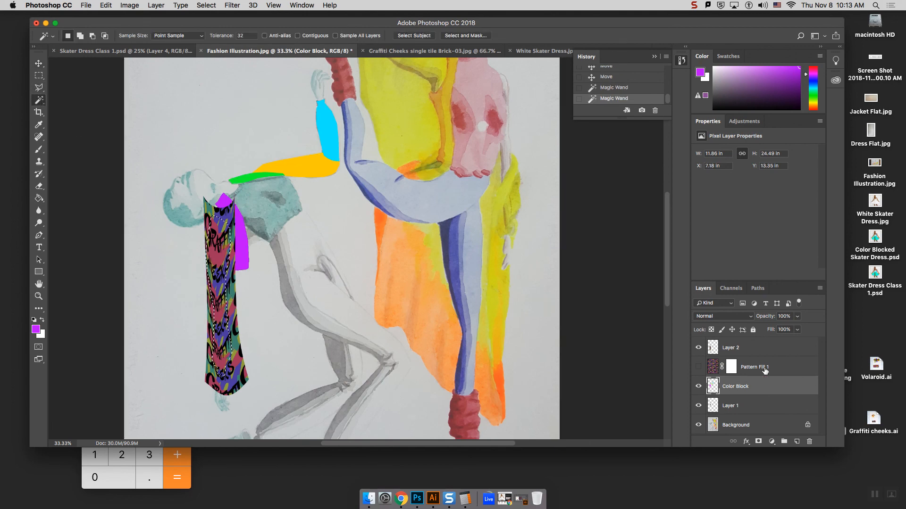
Trim the Layer 2 pattern piece to the sleeve by inverting the selection and deleting the excess, and clear the selection.
click(742, 352)
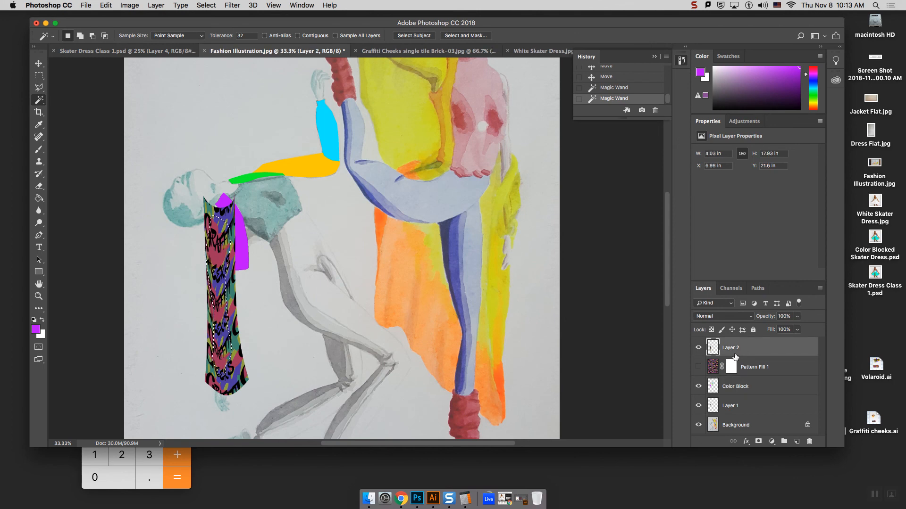
key(super+shift+i)
key(Delete)
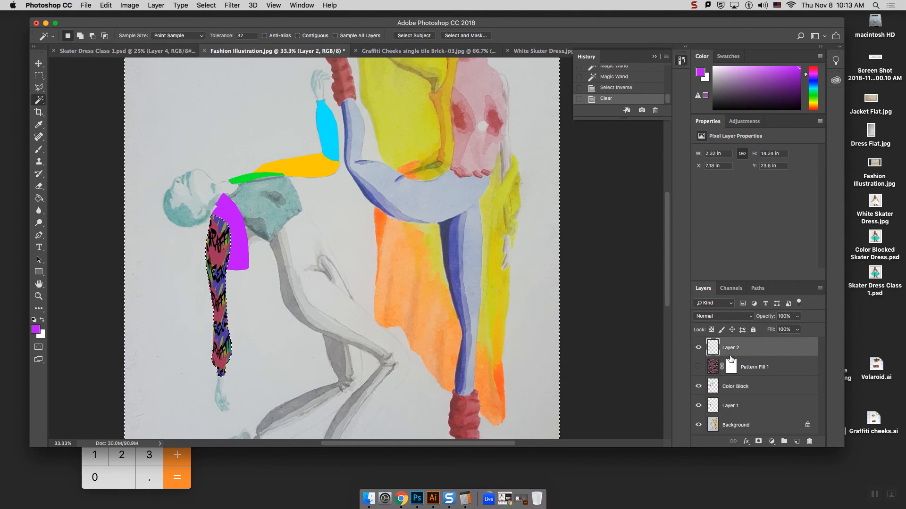
key(super+d)
Set Layer 2's blend mode to Multiply and hide the Color Block layer.
click(736, 316)
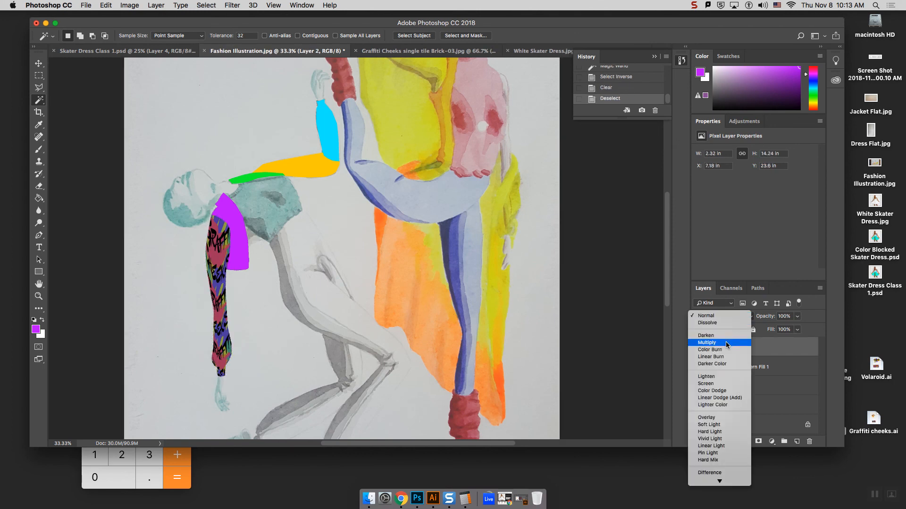
click(710, 342)
click(699, 388)
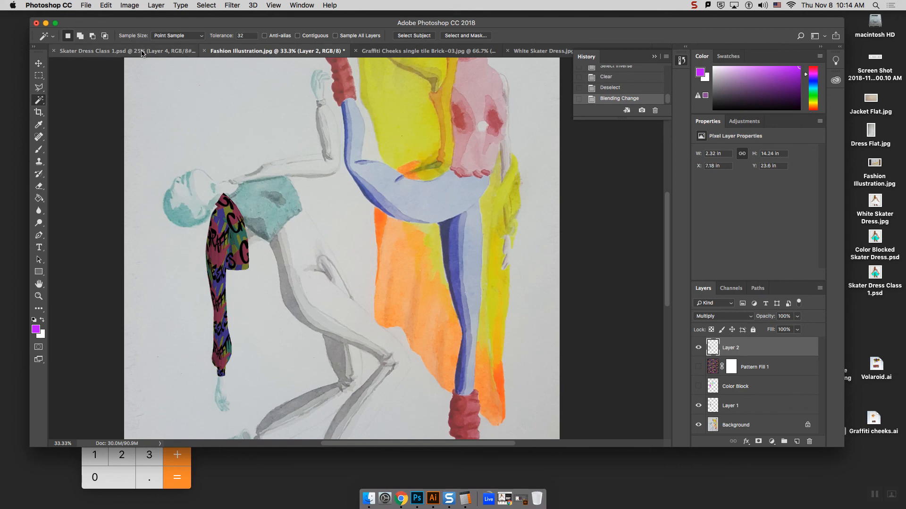
View the finished dress in Skater Dress Class 1.psd and return to Fashion Illustration.jpg.
click(141, 53)
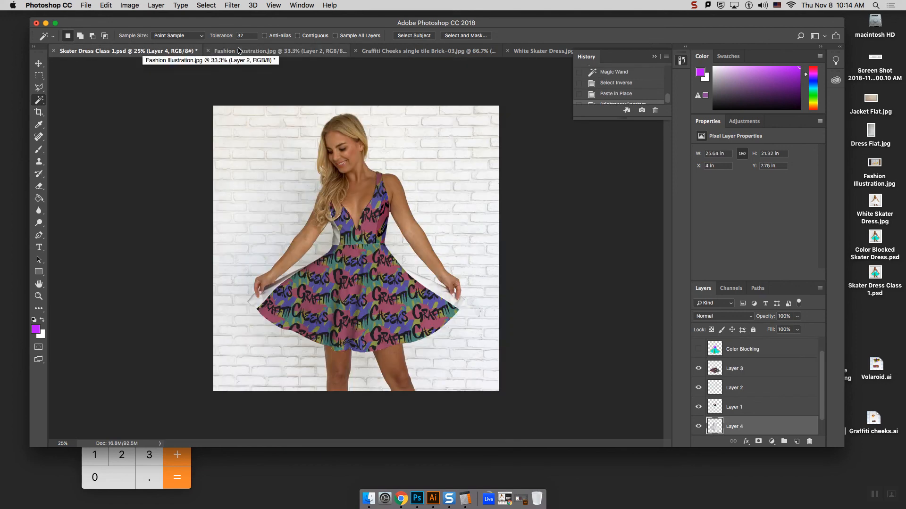
click(237, 52)
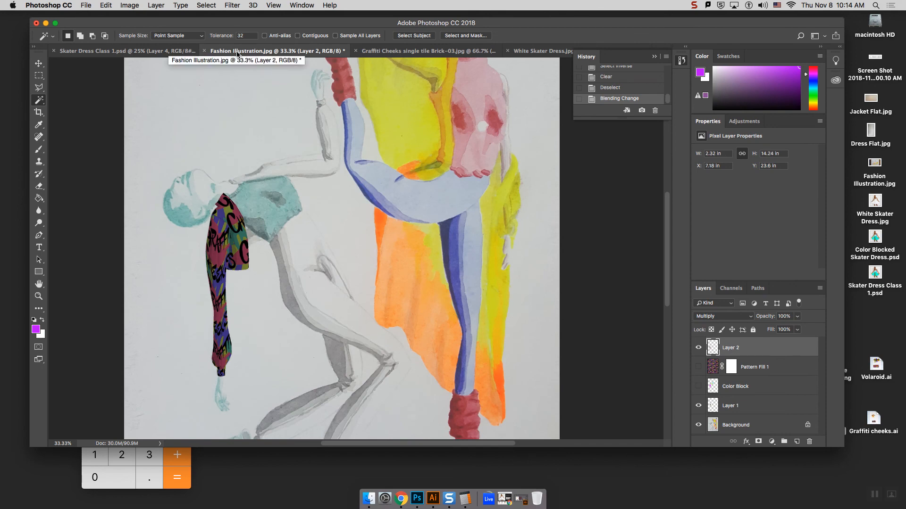
click(694, 6)
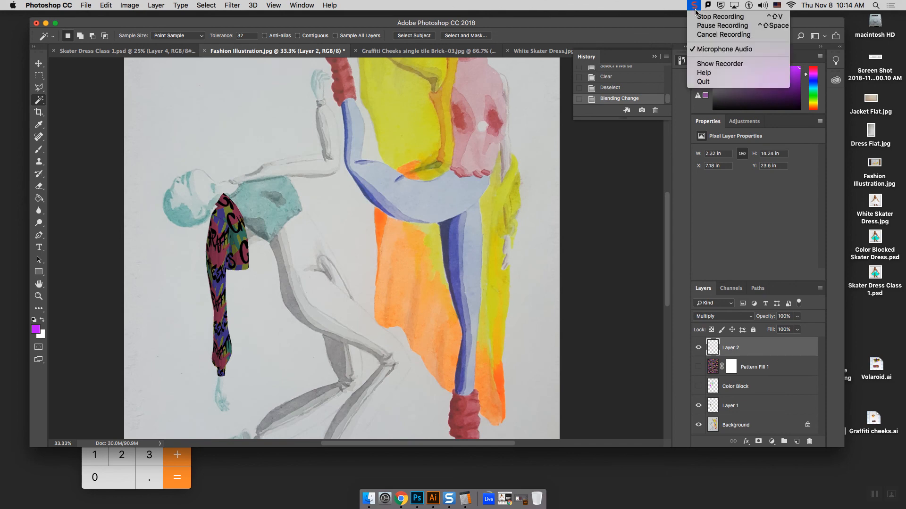